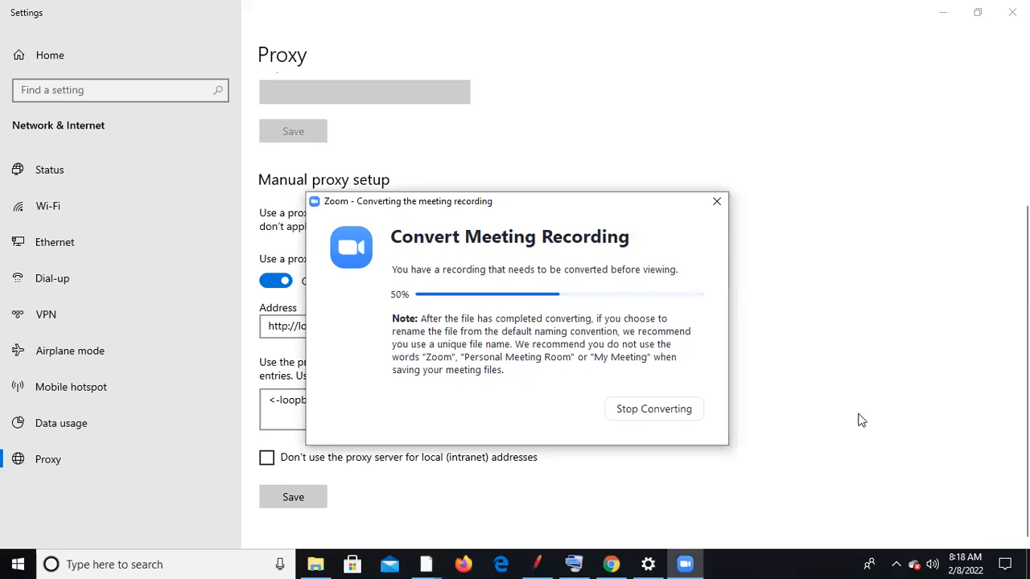
- Compare the manual proxy port in Windows Settings with the port of the HTTP(S) Test Script Recorder in JMeter
{"action": "left_click", "coordinate": [447, 326]}
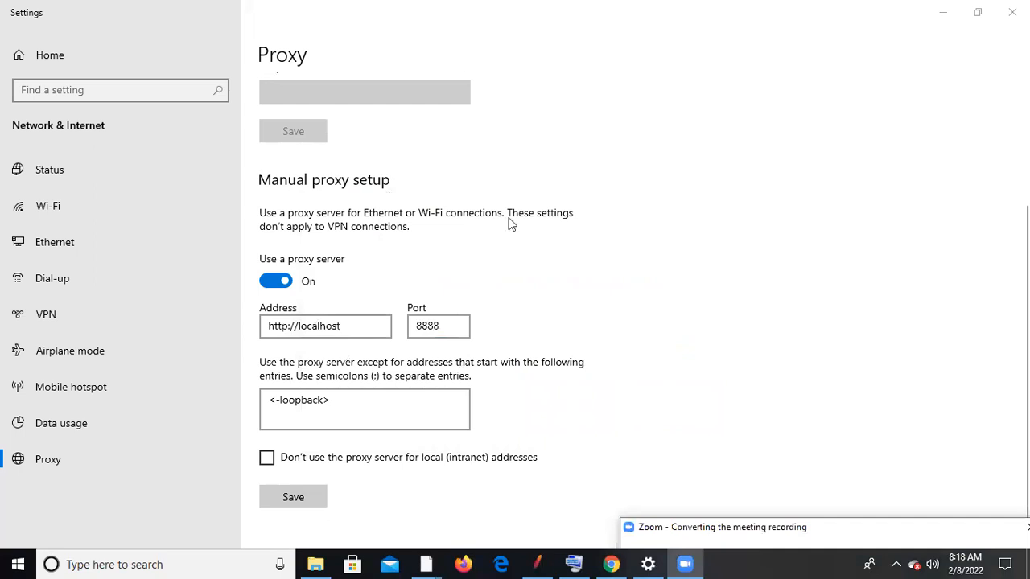
{"action": "key", "text": "alt+Tab"}
{"action": "mouse_move", "coordinate": [336, 194]}
{"action": "left_mouse_down"}
{"action": "mouse_move", "coordinate": [292, 190]}
{"action": "mouse_move", "coordinate": [316, 193]}
{"action": "left_mouse_up"}
{"action": "left_click", "coordinate": [329, 192]}
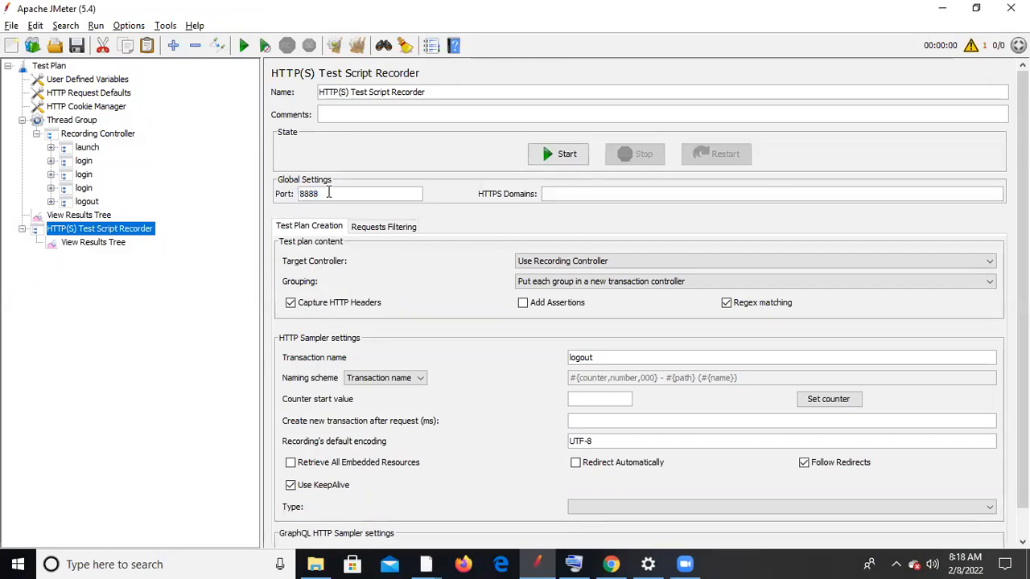
{"action": "key", "text": "alt+Tab"}
{"action": "key", "text": "alt+Tab"}
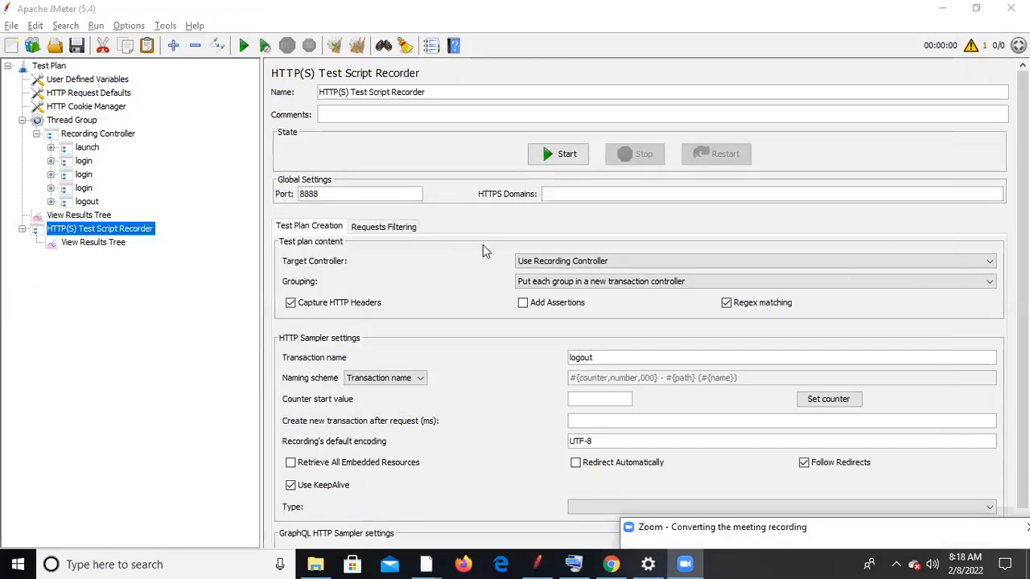
- Open the computer's proxy settings from Chrome's settings page and review the automatic and manual proxy setup
{"action": "key", "text": "alt+Tab"}
{"action": "key", "text": "alt+Tab"}
{"action": "key", "text": "alt+Tab"}
{"action": "key", "text": "alt+Tab"}
{"action": "key", "text": "alt+Tab"}
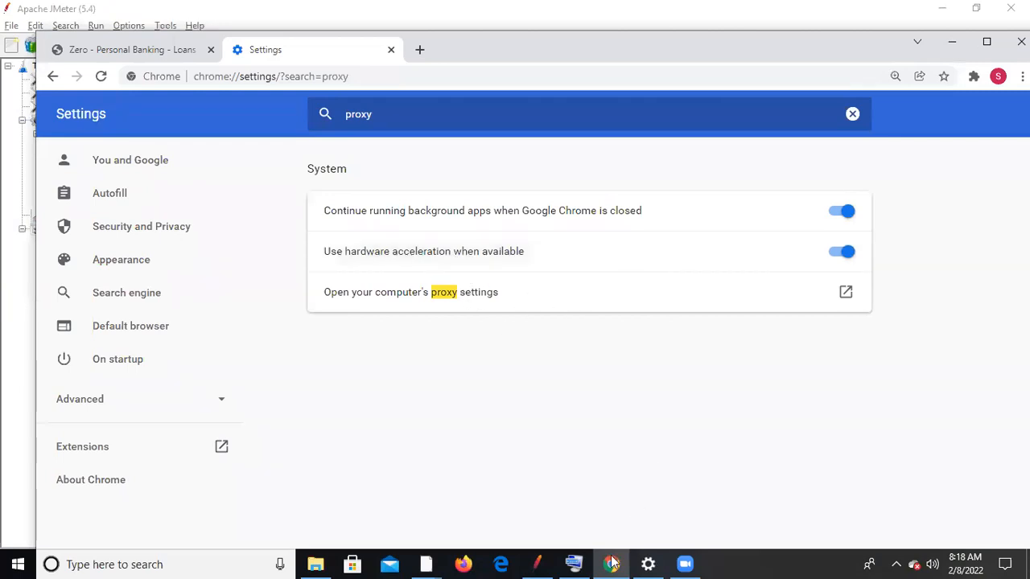
{"action": "left_click", "coordinate": [445, 299]}
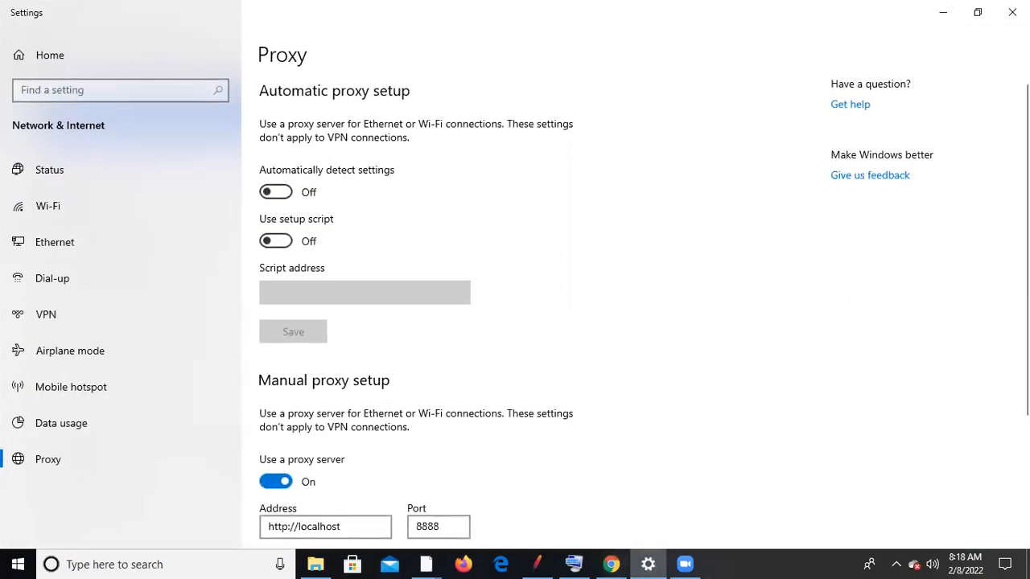
{"action": "scroll", "coordinate": [571, 357], "scroll_direction": "down", "scroll_amount": 3}
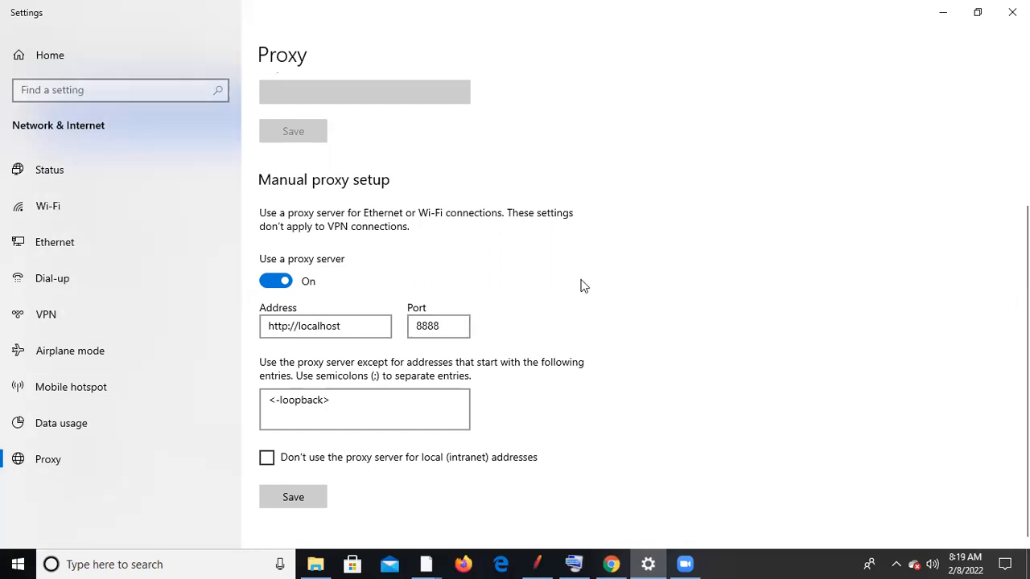
{"action": "scroll", "coordinate": [1024, 306], "scroll_direction": "up", "scroll_amount": 3}
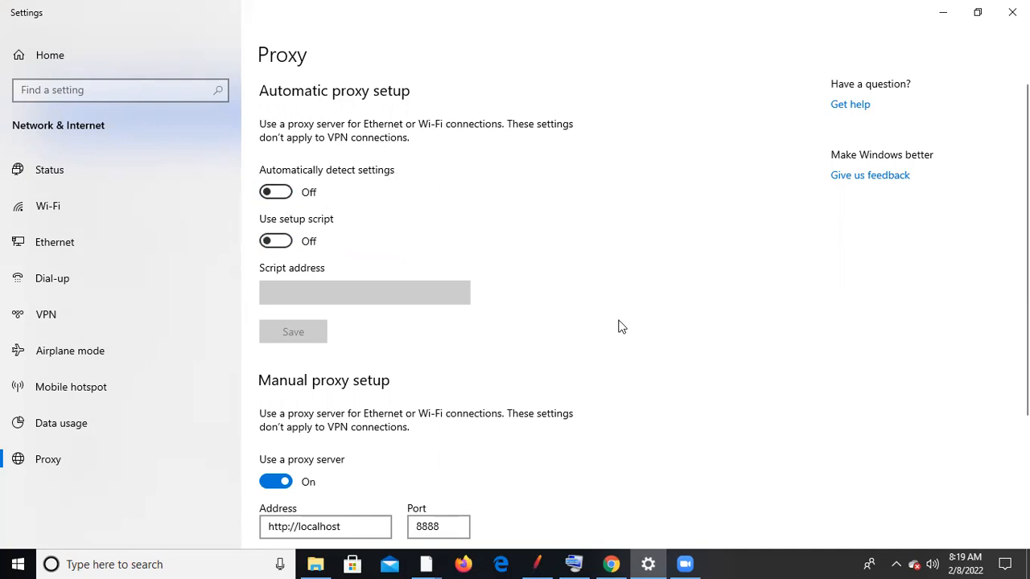
{"action": "left_click", "coordinate": [1012, 13]}
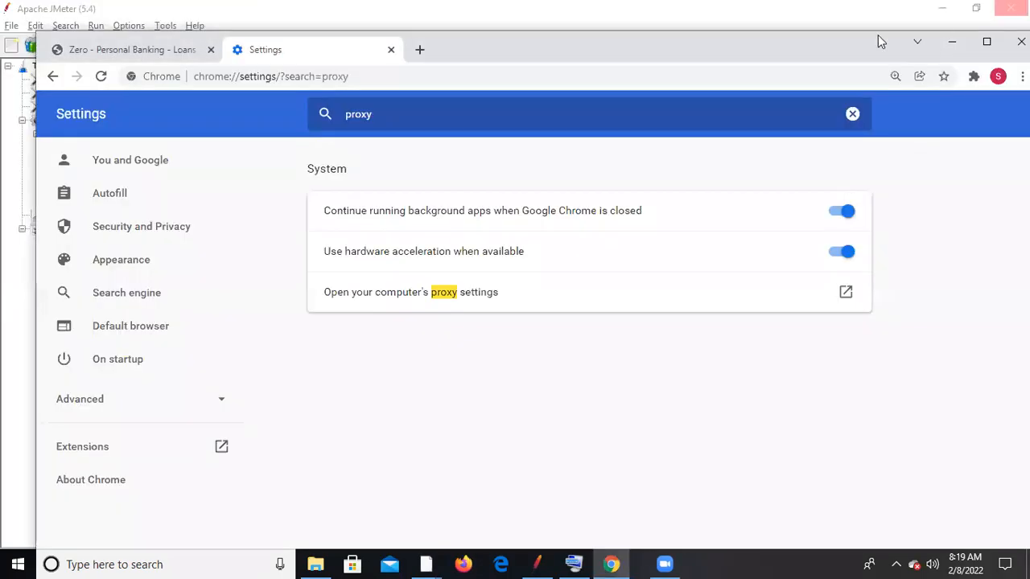
- Switch to the Zero Bank page in Chrome and reload zero.webappsecurity.com/index.html with the proxy on
{"action": "left_click", "coordinate": [536, 564]}
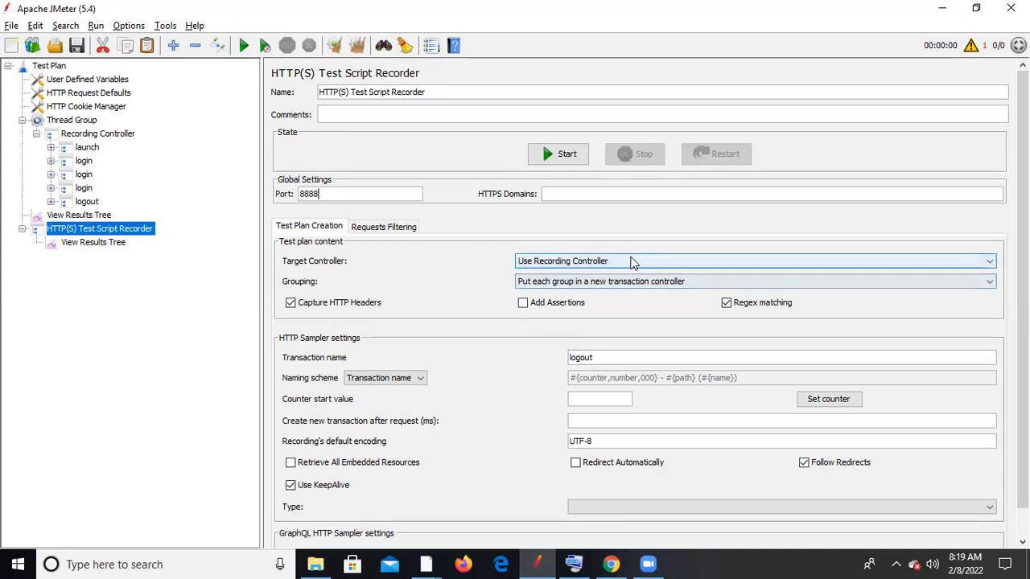
{"action": "left_click", "coordinate": [611, 563]}
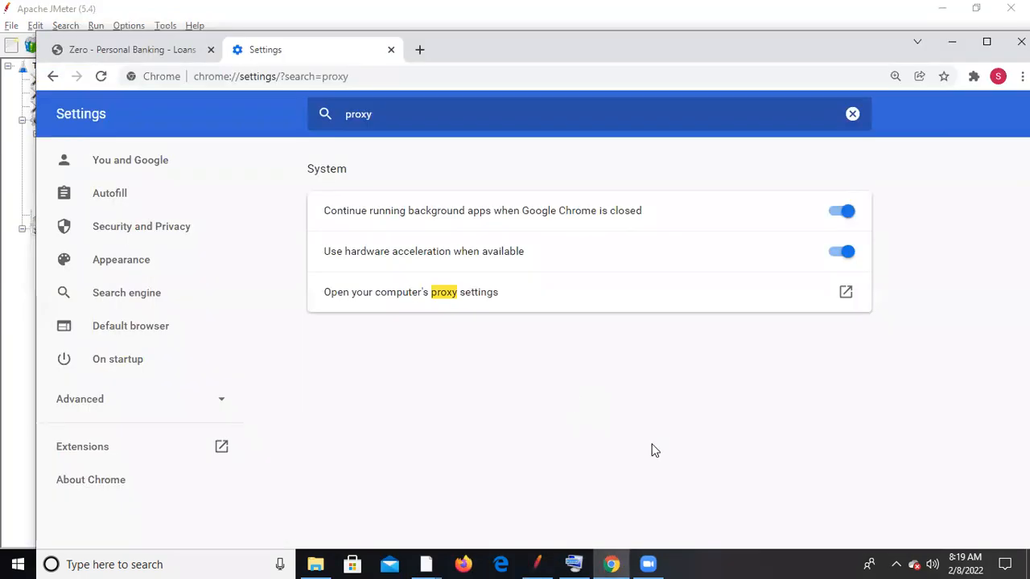
{"action": "left_click", "coordinate": [180, 53]}
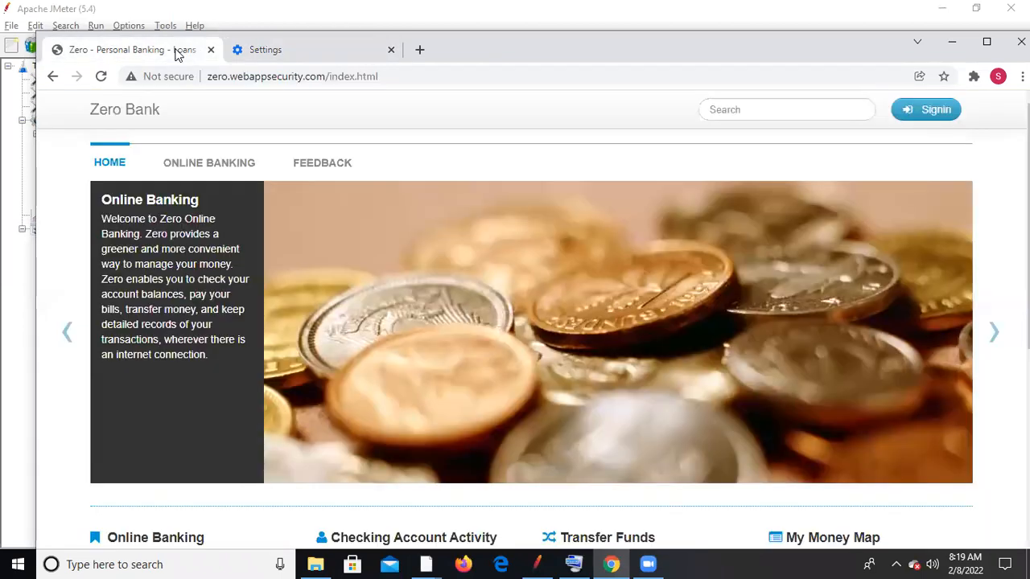
{"action": "left_click", "coordinate": [409, 76]}
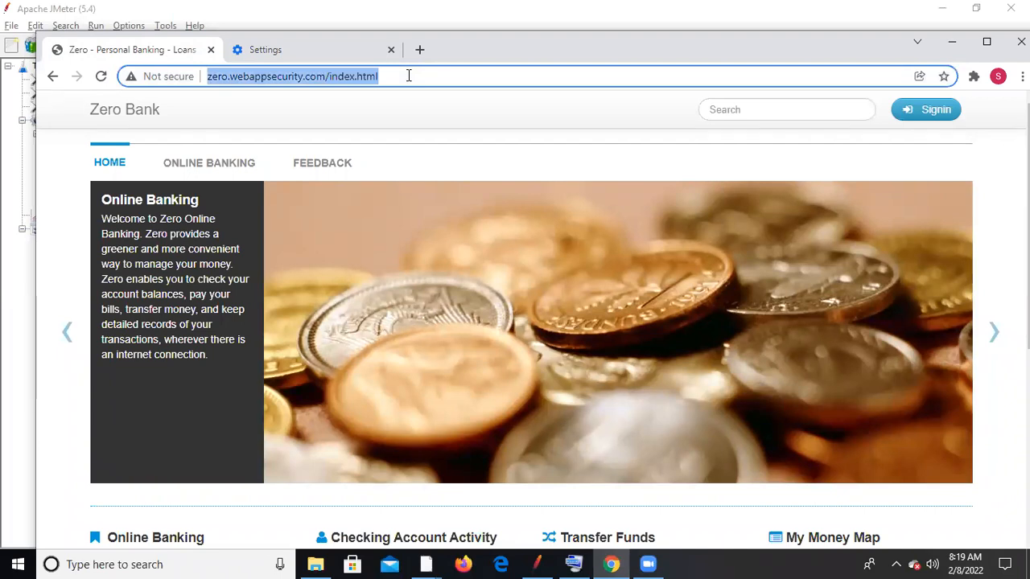
{"action": "key", "text": "Return"}
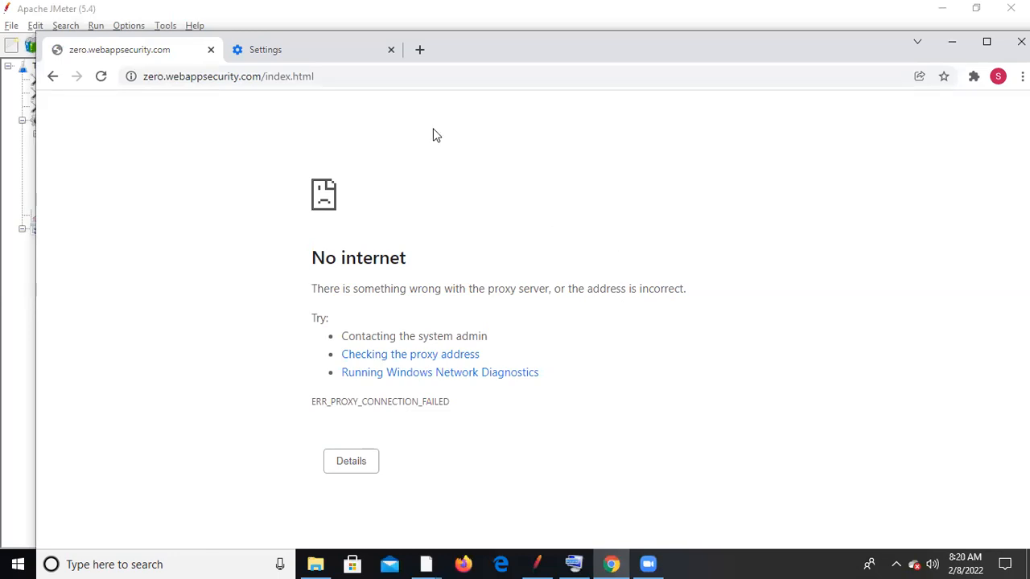
- Return to JMeter and inspect the recorded requests launch-18, launch-20 and login-22 under the Recording Controller
{"action": "left_click", "coordinate": [951, 42]}
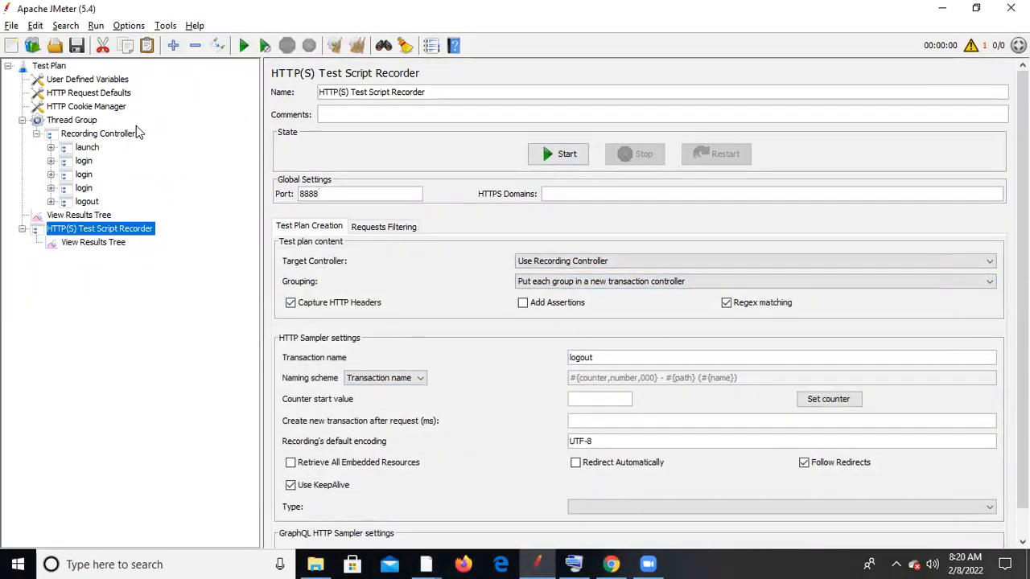
{"action": "left_click", "coordinate": [51, 148]}
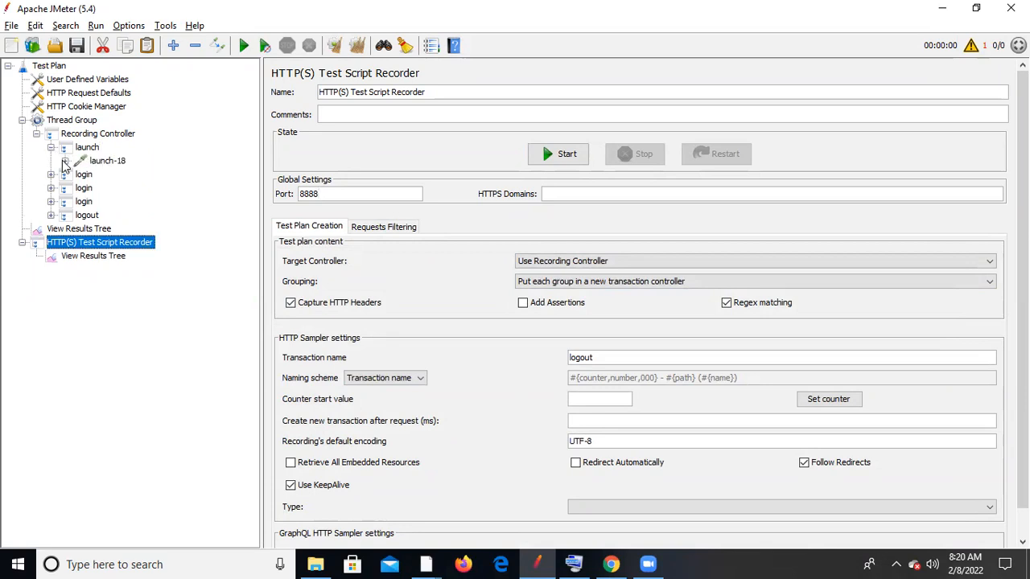
{"action": "left_click", "coordinate": [65, 161]}
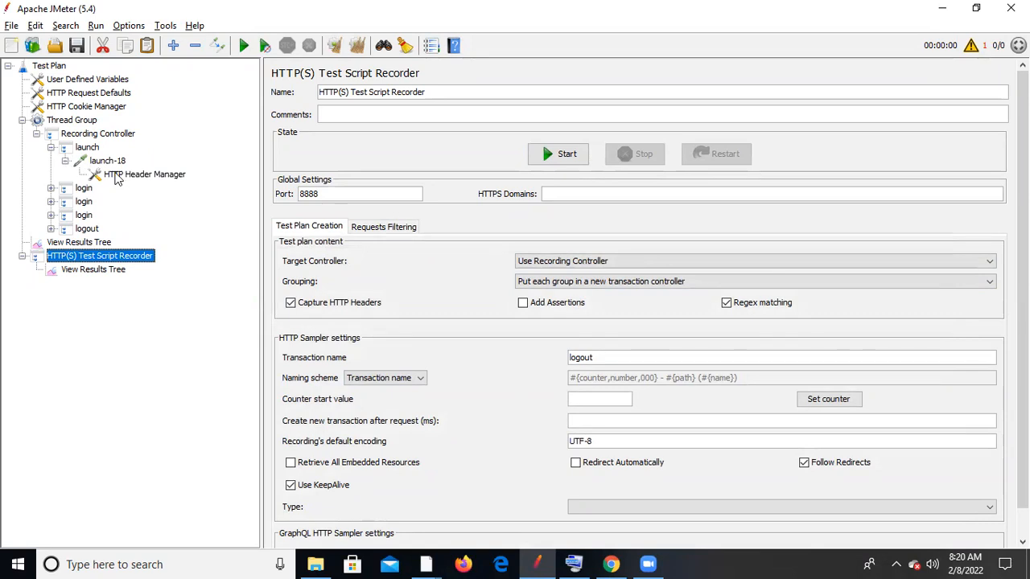
{"action": "left_click", "coordinate": [102, 163]}
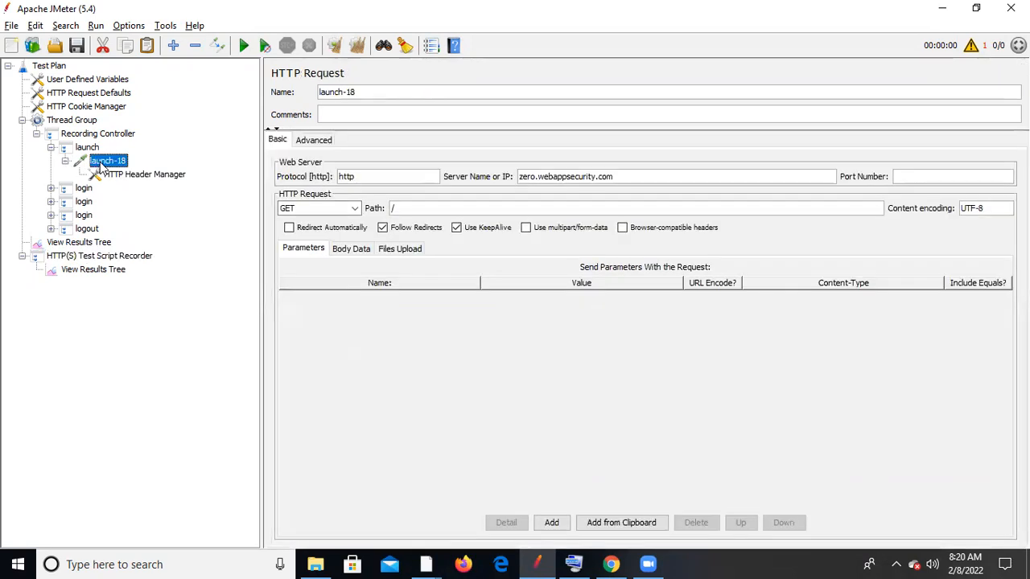
{"action": "left_click", "coordinate": [51, 188]}
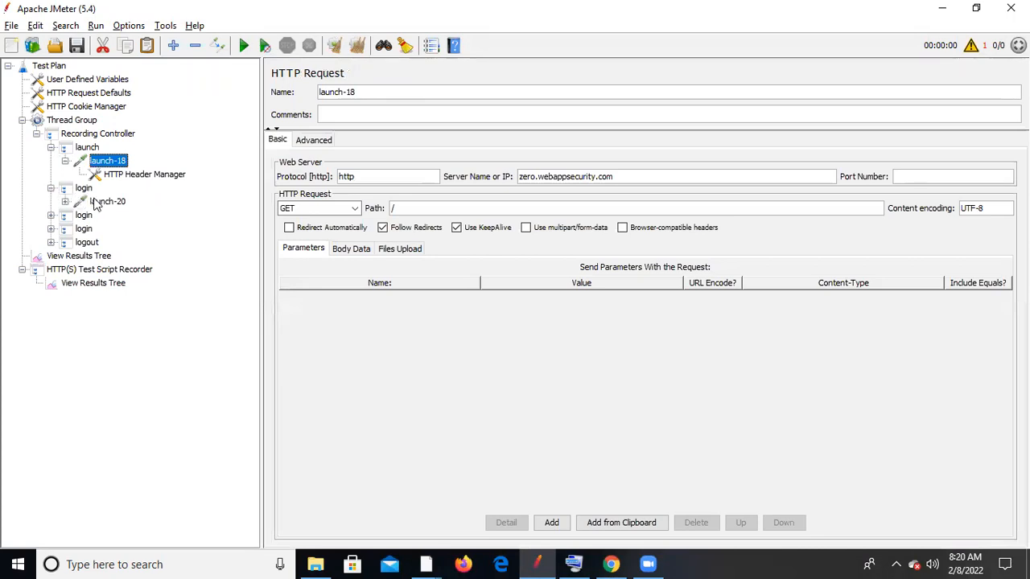
{"action": "left_click", "coordinate": [100, 204]}
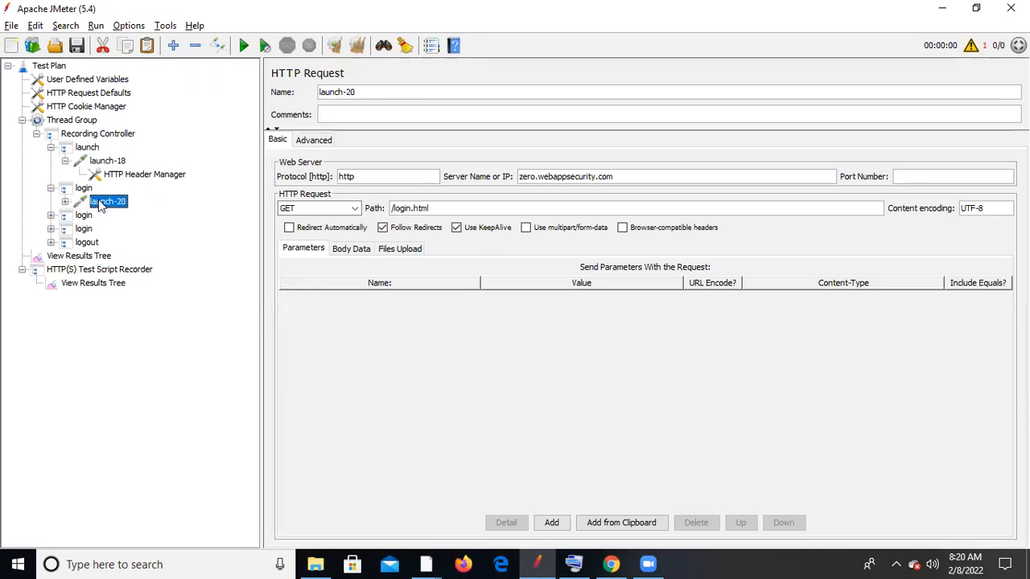
{"action": "left_click", "coordinate": [51, 215]}
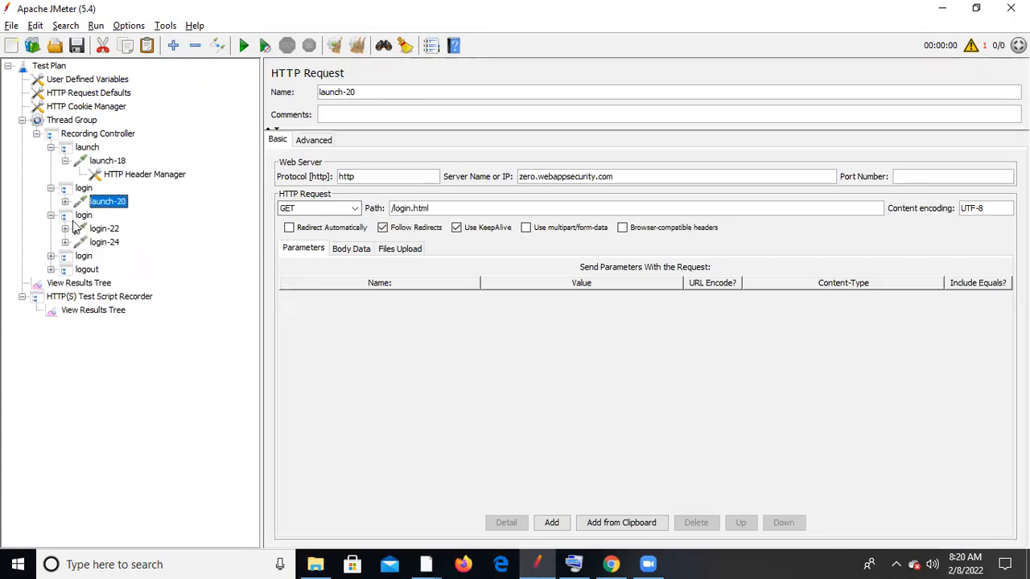
{"action": "left_click", "coordinate": [97, 230]}
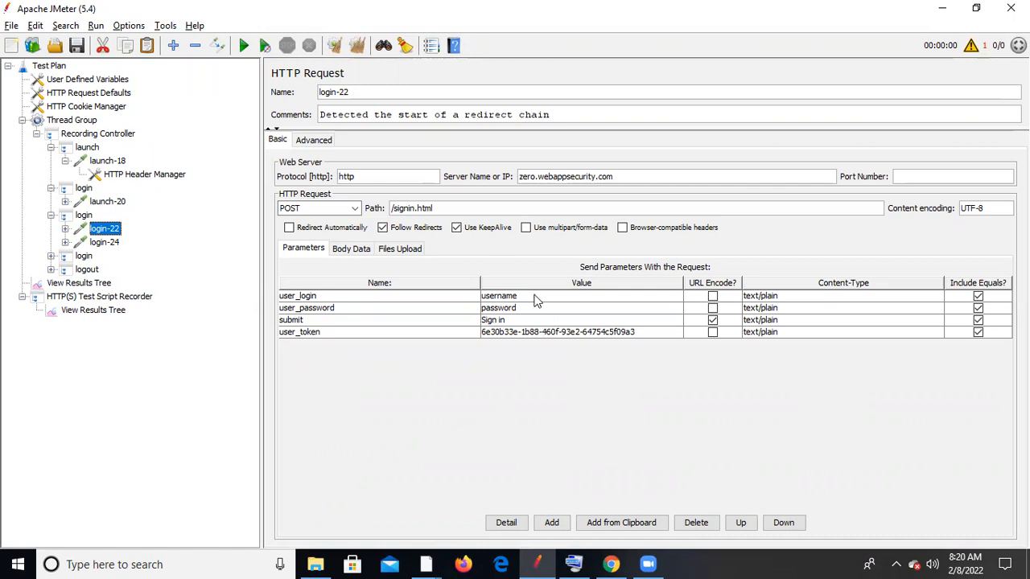
- Highlight the recorded user_token value in the login-22 request parameters, closing the Zoom recording folder window
{"action": "left_click", "coordinate": [634, 335]}
{"action": "double_click", "coordinate": [633, 334]}
{"action": "left_click_drag", "start_coordinate": [641, 332], "coordinate": [459, 320]}
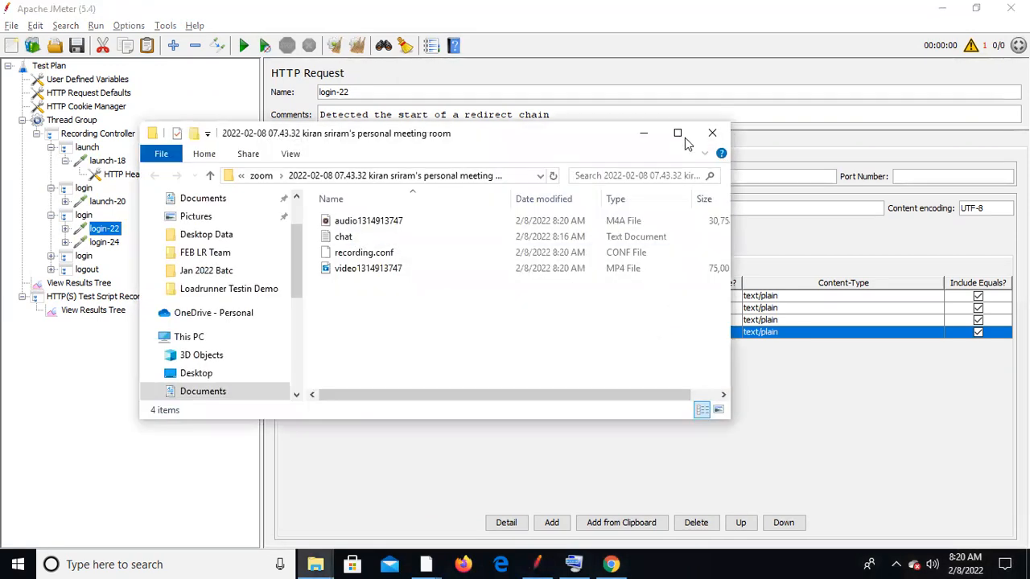
{"action": "left_click", "coordinate": [708, 135]}
{"action": "left_click_drag", "start_coordinate": [641, 333], "coordinate": [466, 334]}
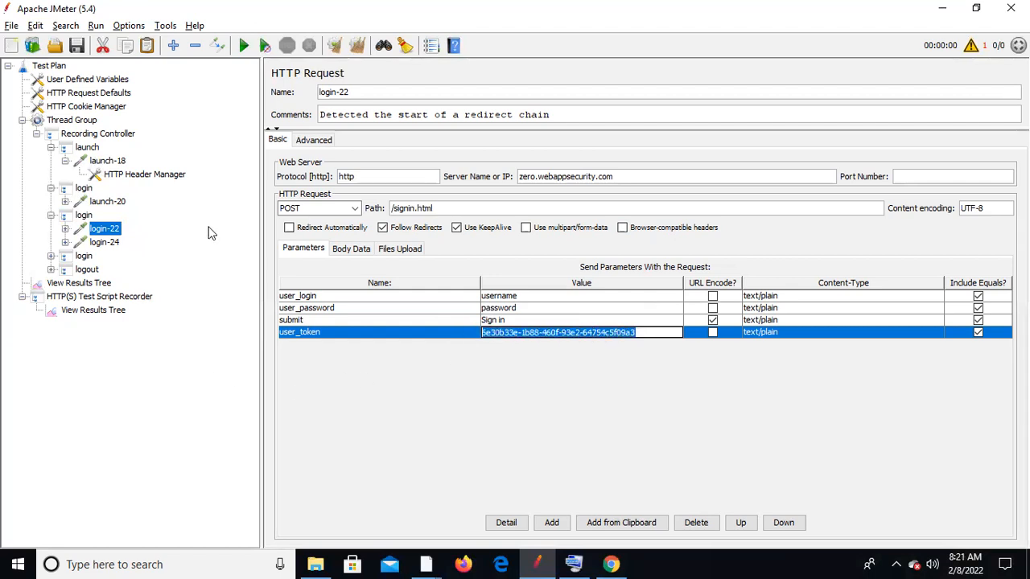
- Start the test run, choose to save the test plan first, and name the file ZeroAccount.jmx
{"action": "left_click", "coordinate": [244, 50]}
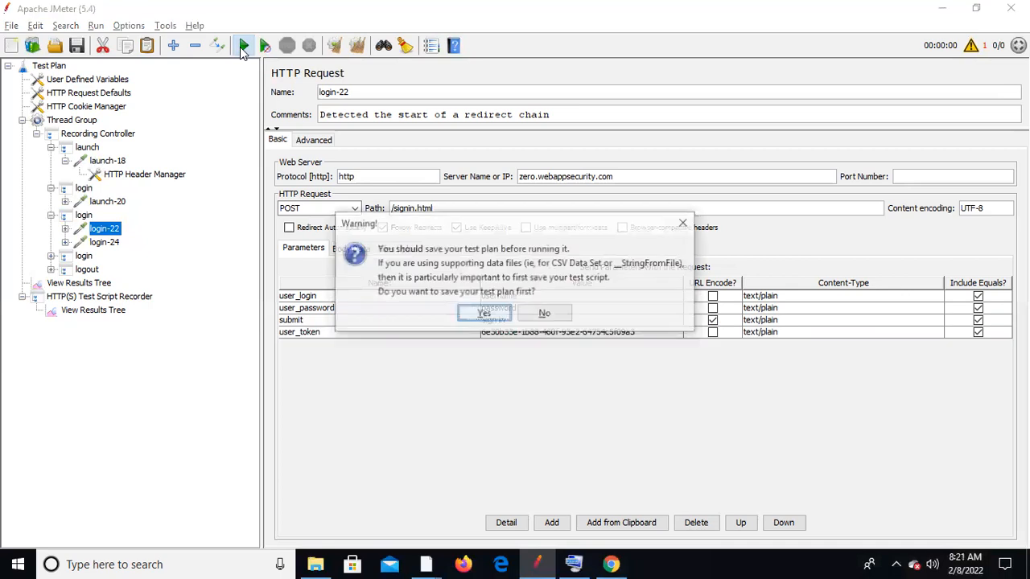
{"action": "left_click", "coordinate": [484, 314]}
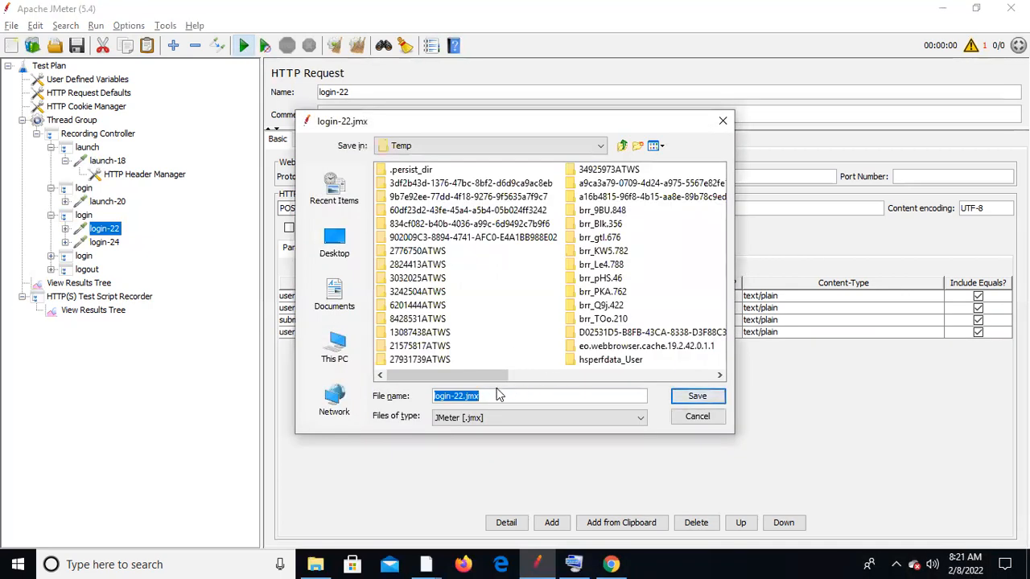
{"action": "left_click", "coordinate": [451, 396]}
{"action": "key", "text": "BackSpace"}
{"action": "key", "text": "BackSpace"}
{"action": "key", "text": "BackSpace"}
{"action": "key", "text": "BackSpace"}
{"action": "key", "text": "BackSpace"}
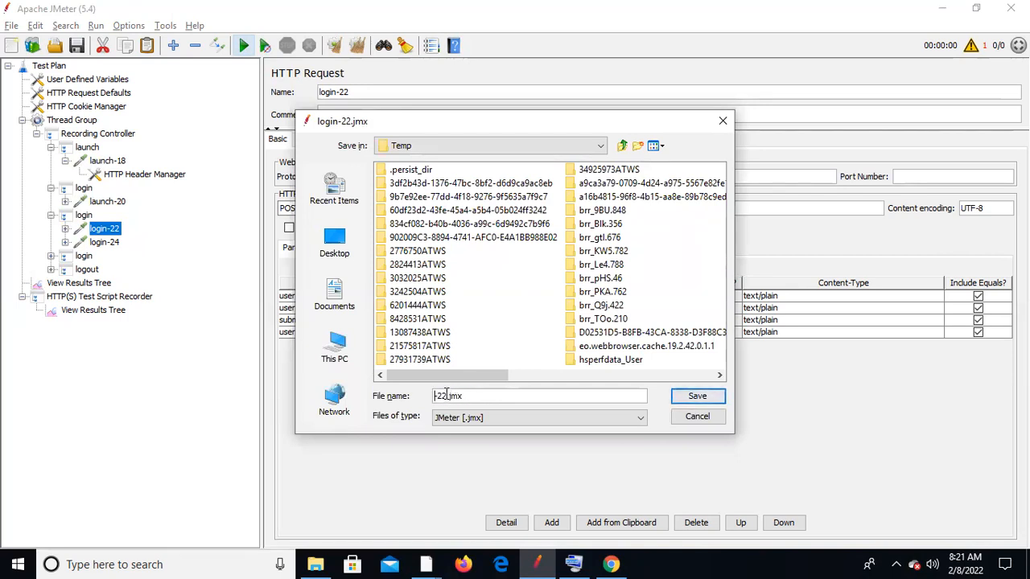
{"action": "left_click_drag", "start_coordinate": [446, 394], "coordinate": [378, 396]}
{"action": "type", "text": "ZeroAccount"}
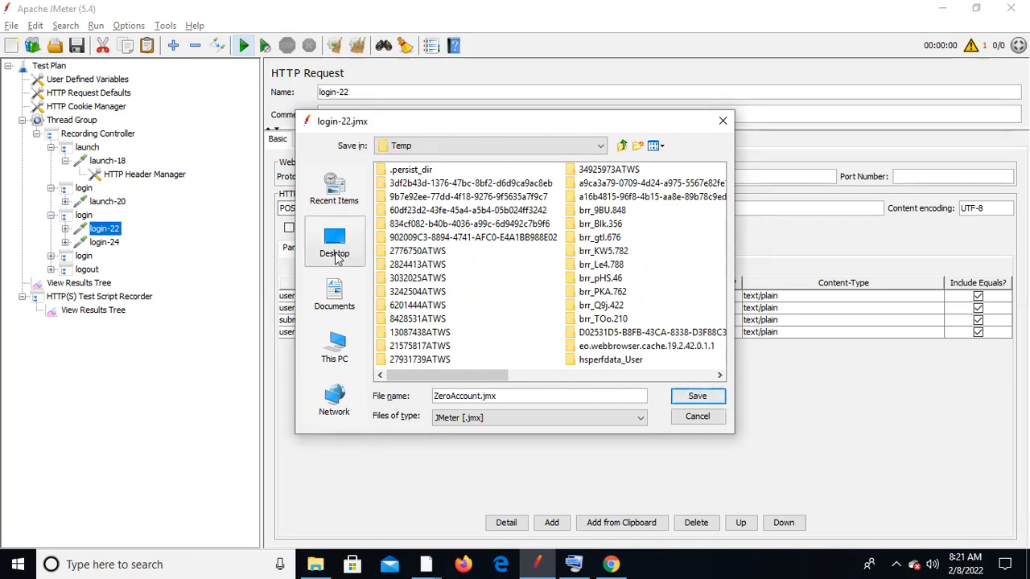
- Create a new folder named JMterScripts in Documents for the test plan
{"action": "left_click", "coordinate": [334, 294]}
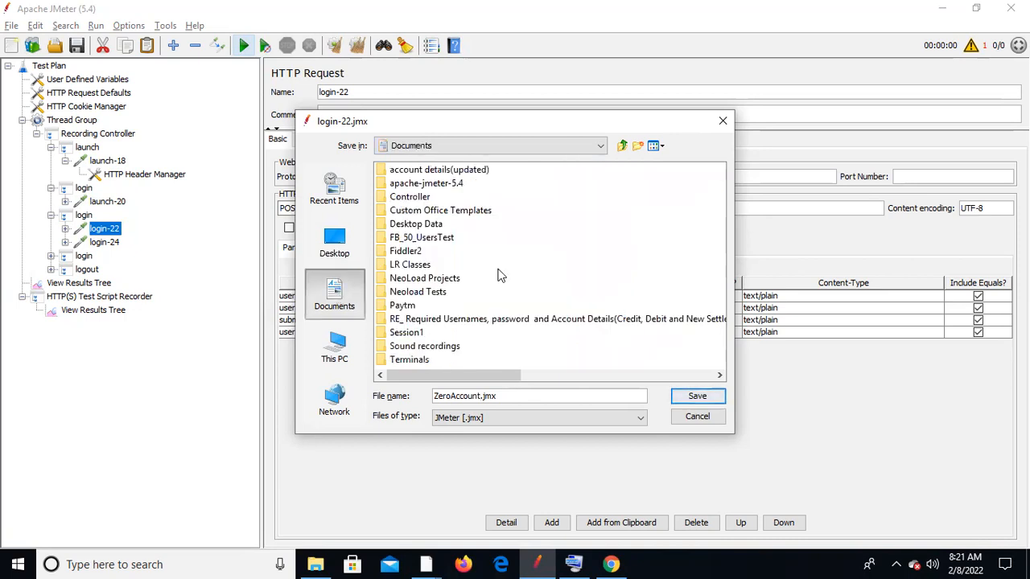
{"action": "right_click", "coordinate": [566, 239]}
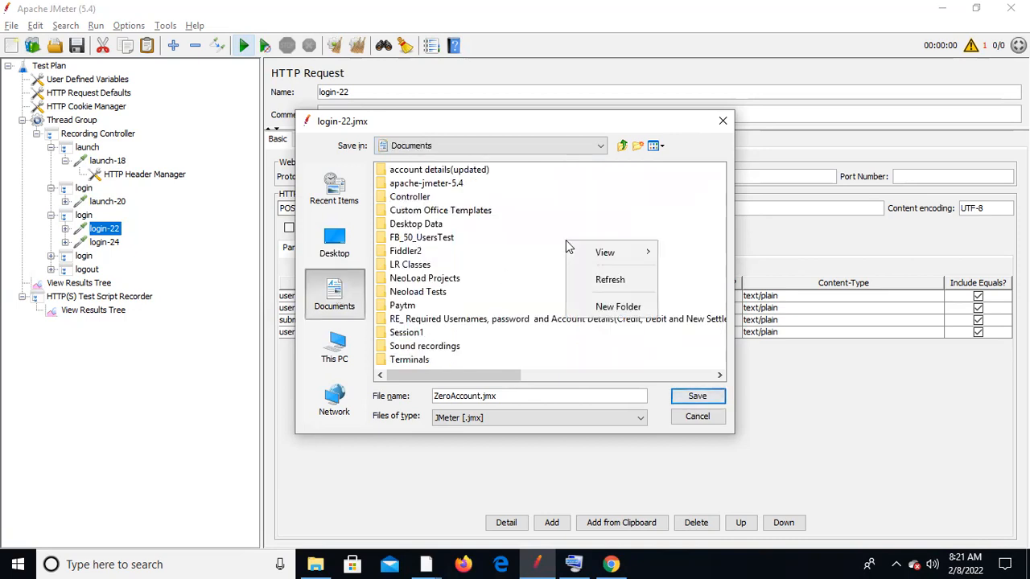
{"action": "left_click", "coordinate": [620, 312]}
{"action": "type", "text": "JMeterScri"}
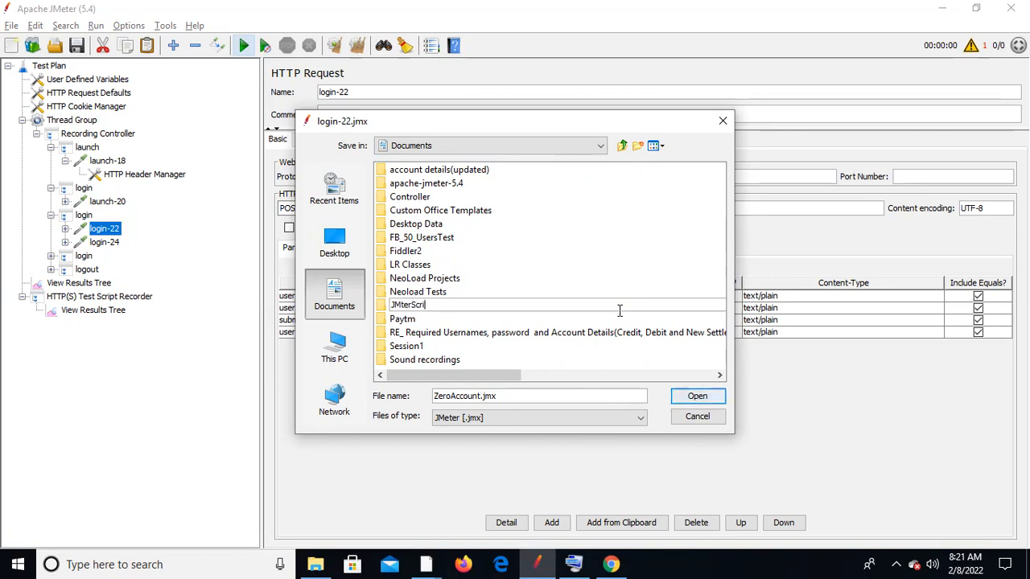
{"action": "key", "text": "Return"}
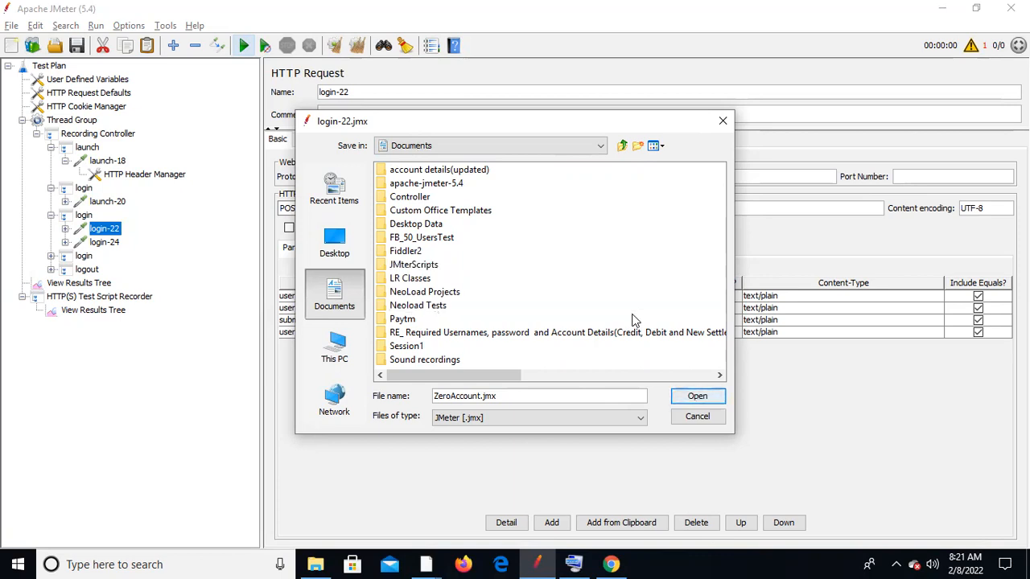
- Save ZeroAccount.jmx in the JMterScripts folder
{"action": "left_click", "coordinate": [426, 308]}
{"action": "key", "text": "j"}
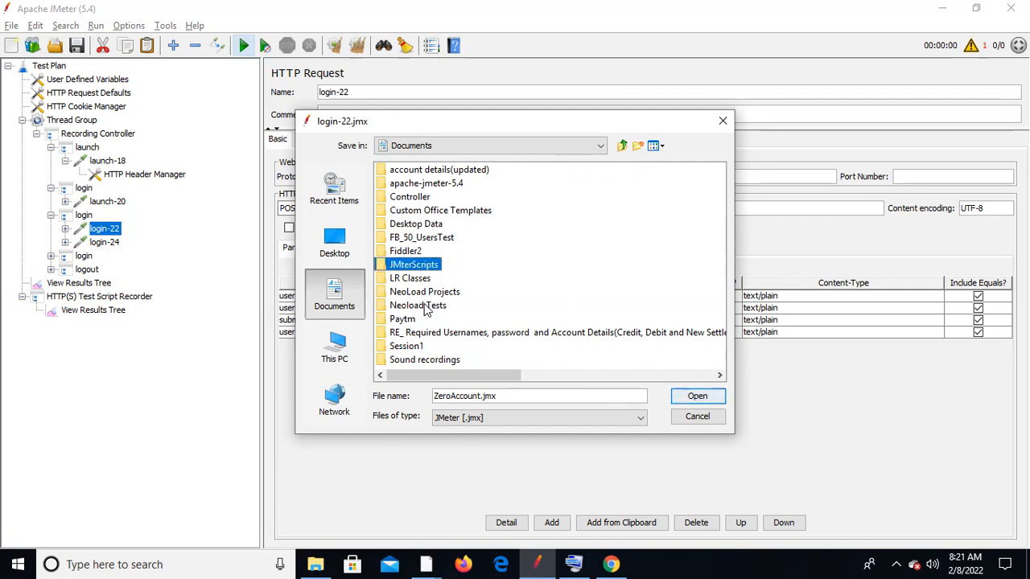
{"action": "double_click", "coordinate": [433, 267]}
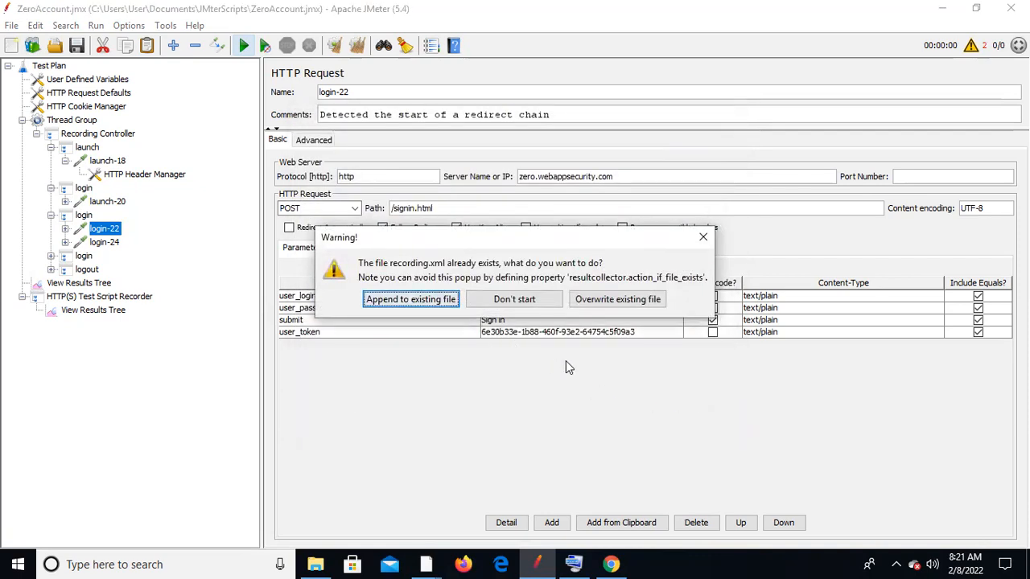
- Run the test with results appended to the existing recording.xml, and open the test plan's main View Results Tree
{"action": "left_click", "coordinate": [435, 302]}
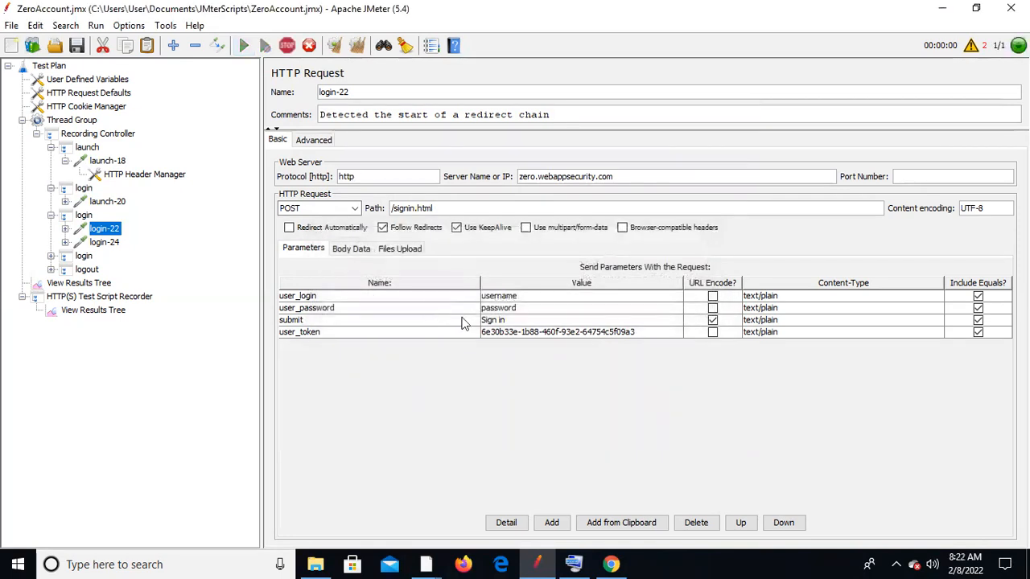
{"action": "left_click", "coordinate": [79, 283]}
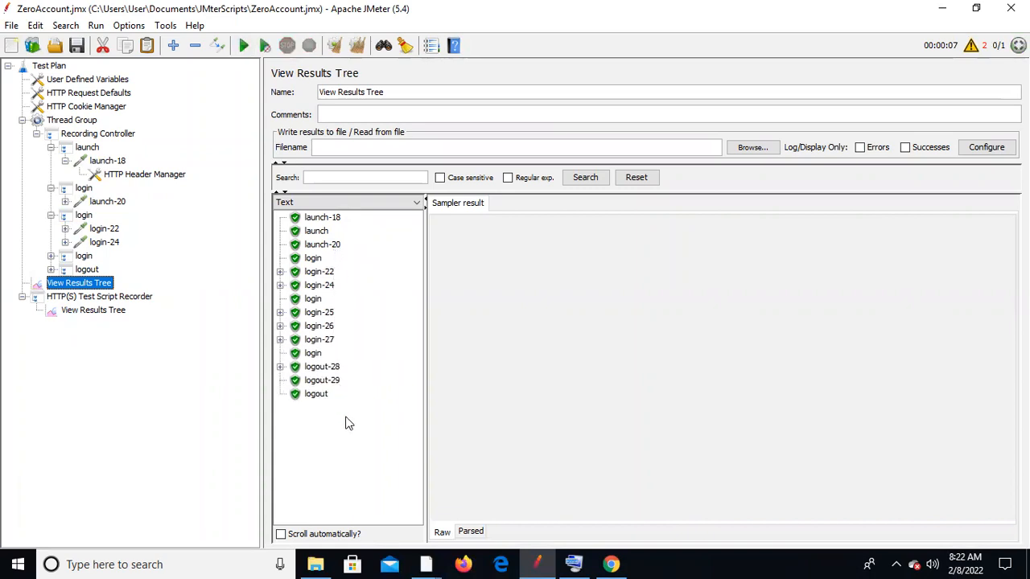
- Examine the sampler result of launch-18 and the response bodies of the launch and first login results
{"action": "left_click", "coordinate": [317, 222]}
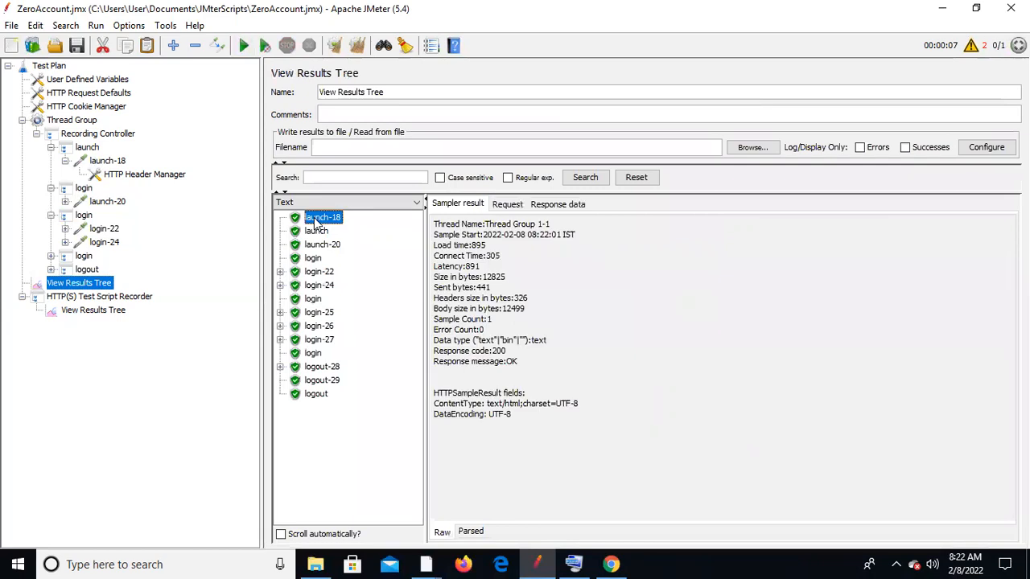
{"action": "left_click", "coordinate": [559, 205]}
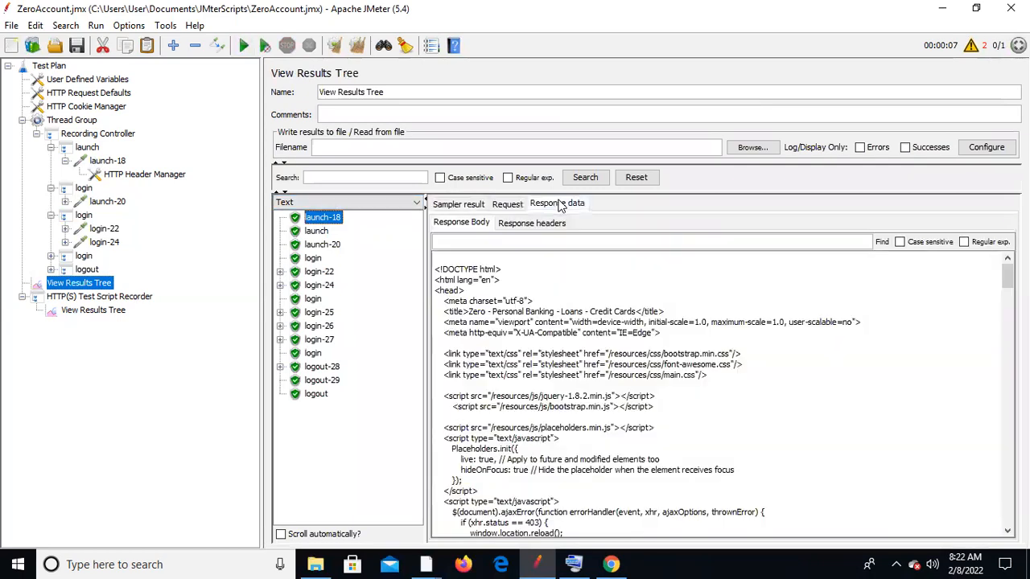
{"action": "left_click", "coordinate": [317, 231]}
{"action": "left_click", "coordinate": [320, 245]}
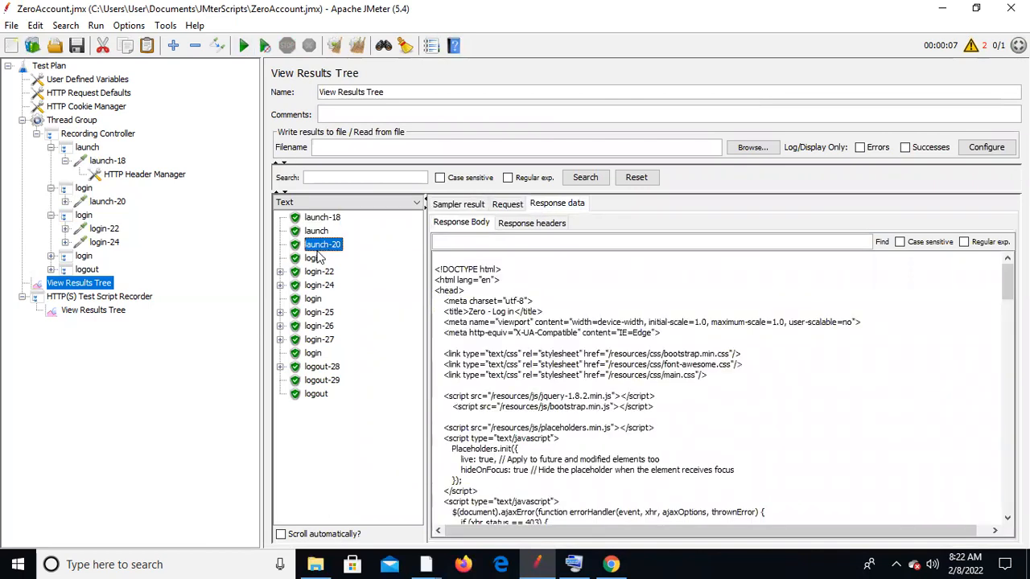
{"action": "left_click", "coordinate": [316, 258]}
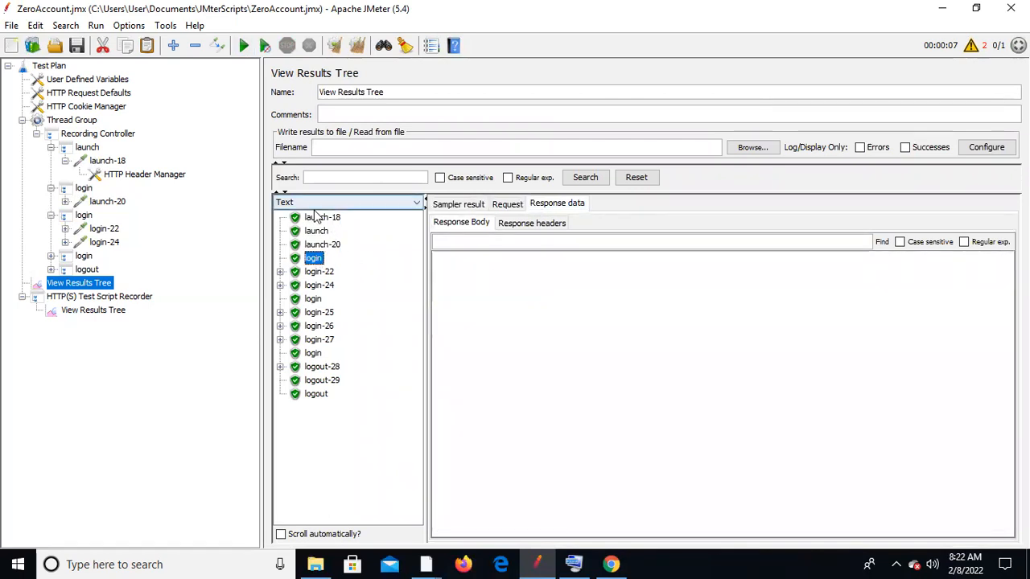
{"action": "left_click", "coordinate": [317, 218]}
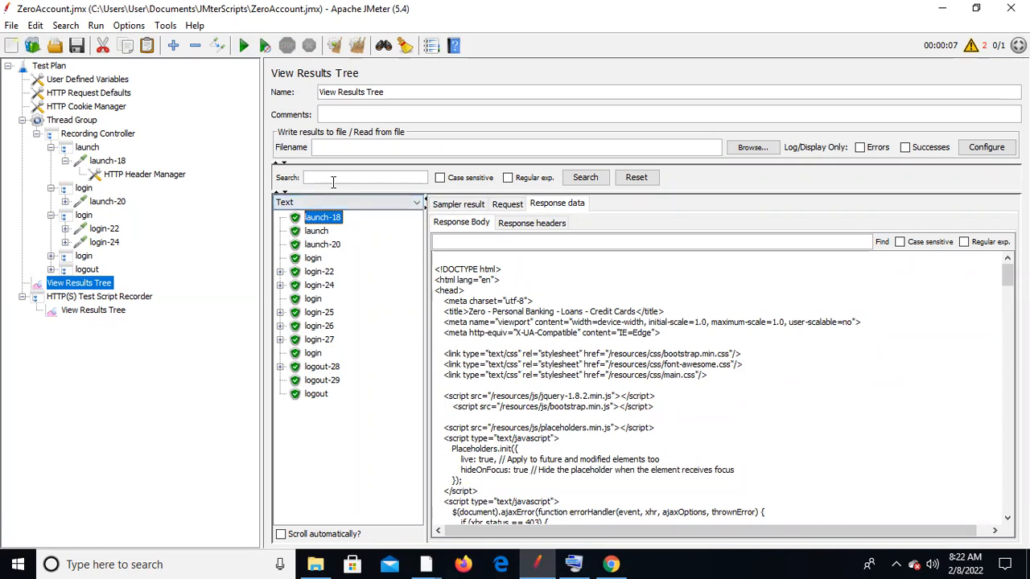
- Search the results tree for the copied user token value and expand the login-22, login-24 and login-25 results
{"action": "key", "text": "ctrl+v"}
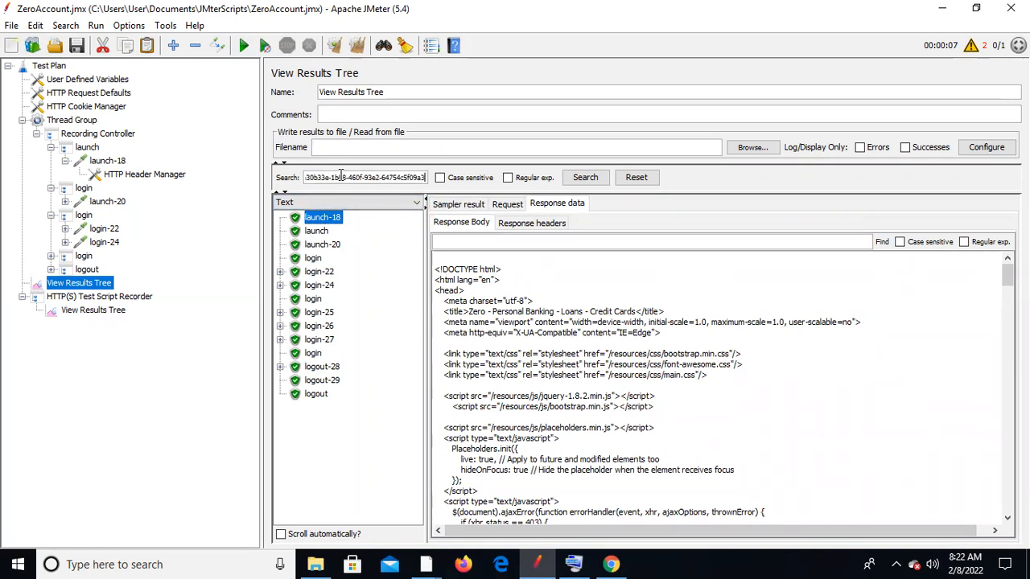
{"action": "left_click", "coordinate": [590, 179]}
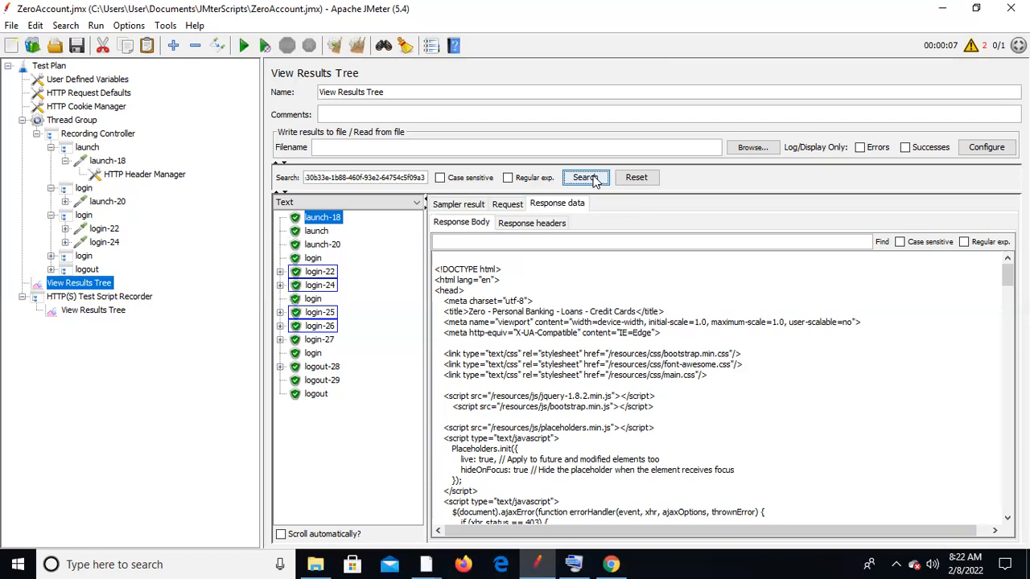
{"action": "left_click", "coordinate": [280, 273]}
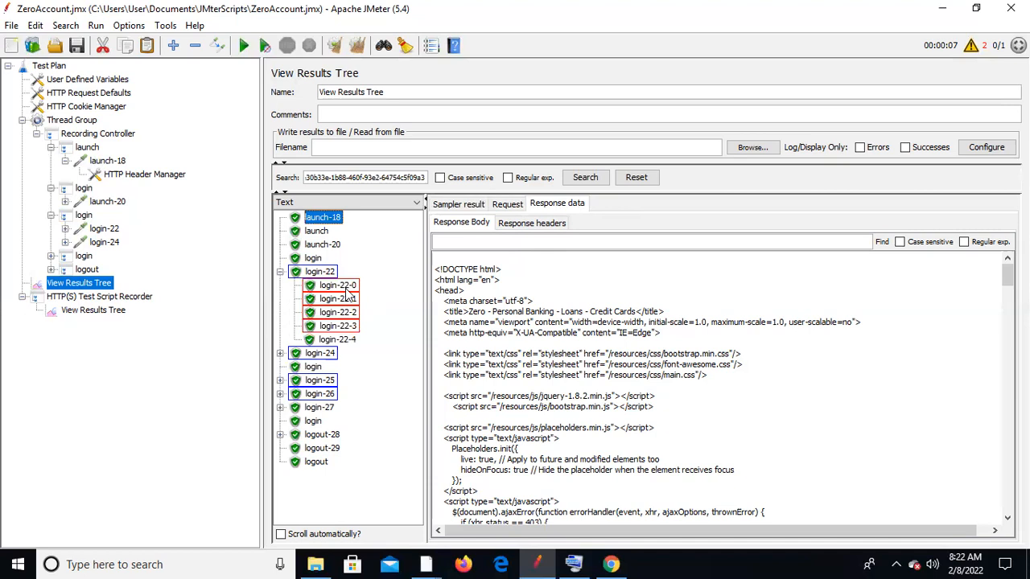
{"action": "left_click", "coordinate": [280, 354]}
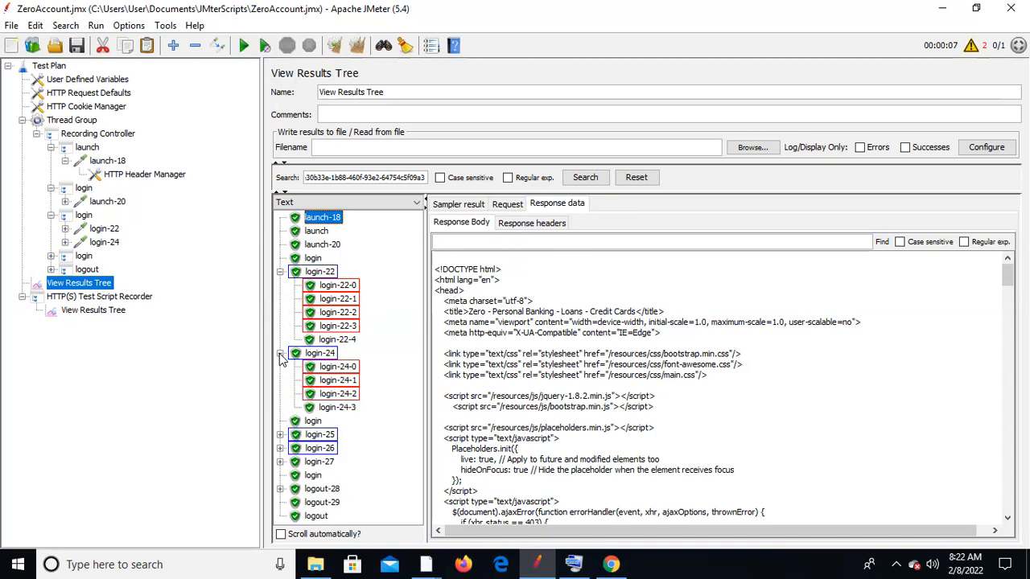
{"action": "left_click", "coordinate": [280, 435]}
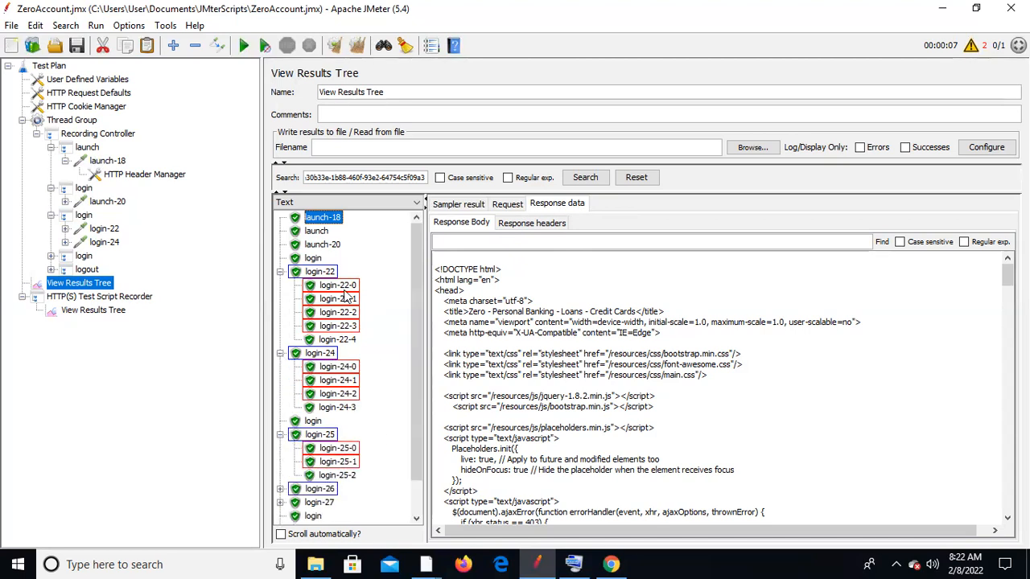
- Inspect login-22-0's response headers, response body, sampler result and request body for the user token
{"action": "left_click", "coordinate": [338, 285]}
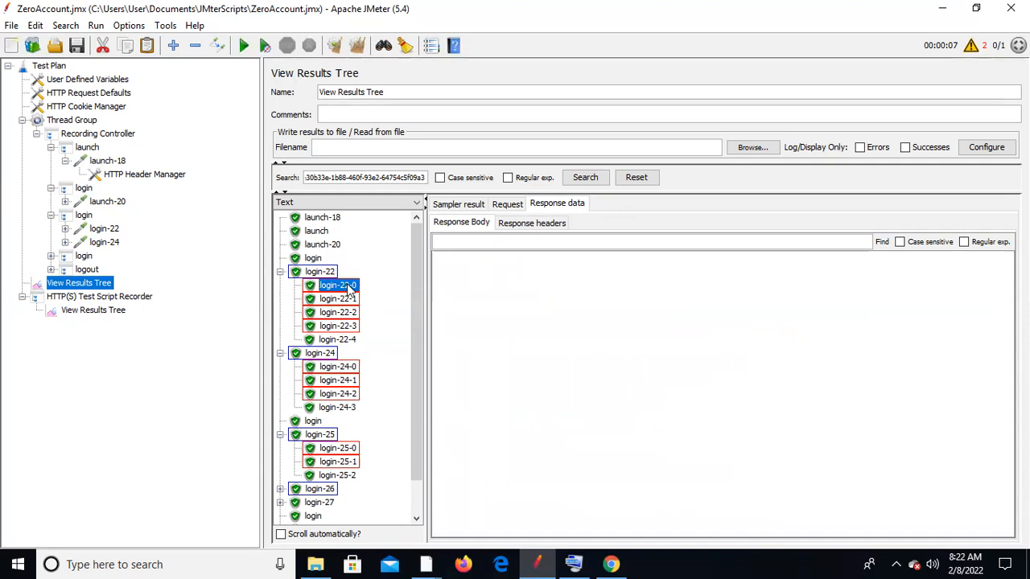
{"action": "left_click", "coordinate": [537, 223]}
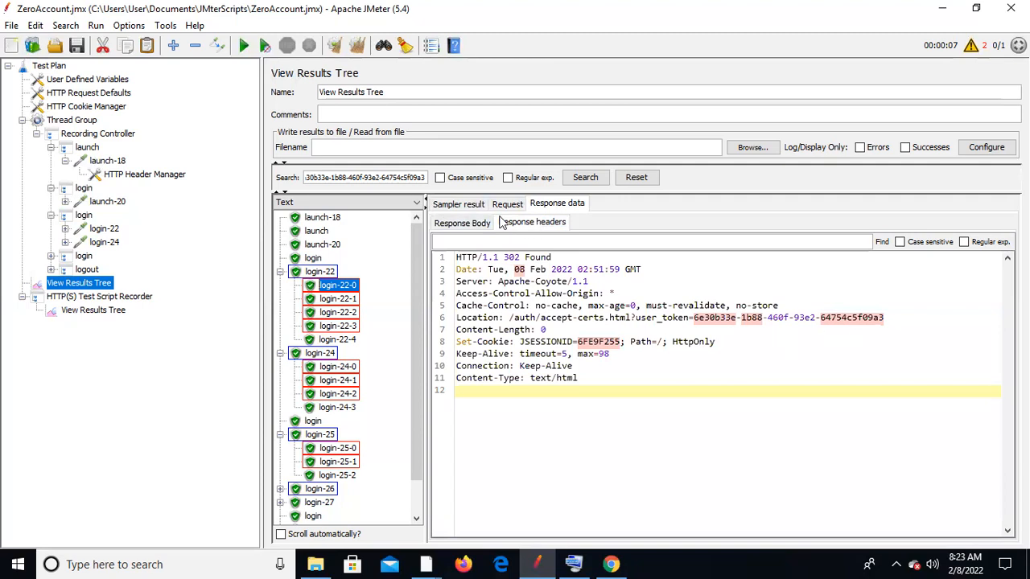
{"action": "left_click", "coordinate": [472, 223]}
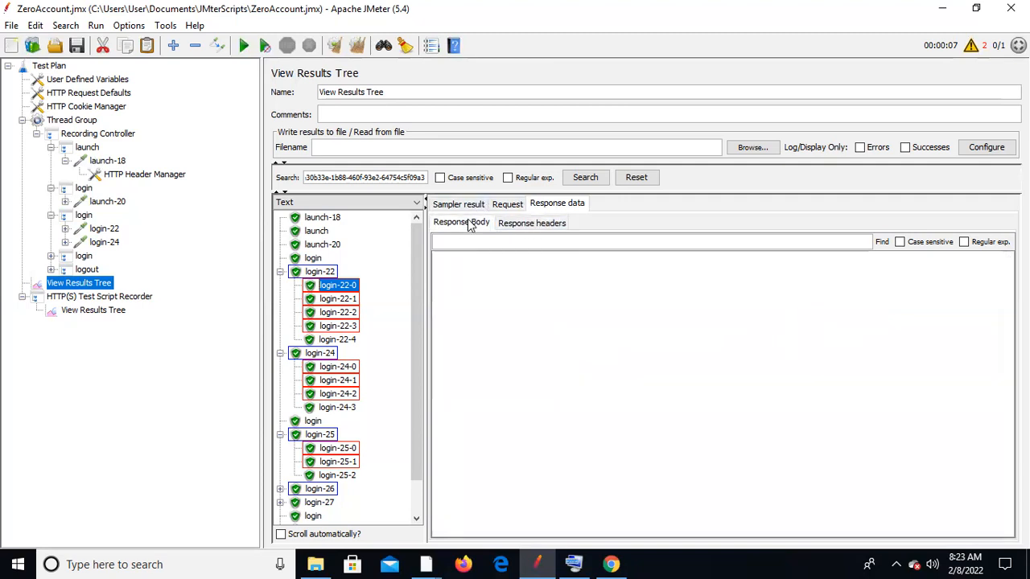
{"action": "left_click", "coordinate": [507, 206]}
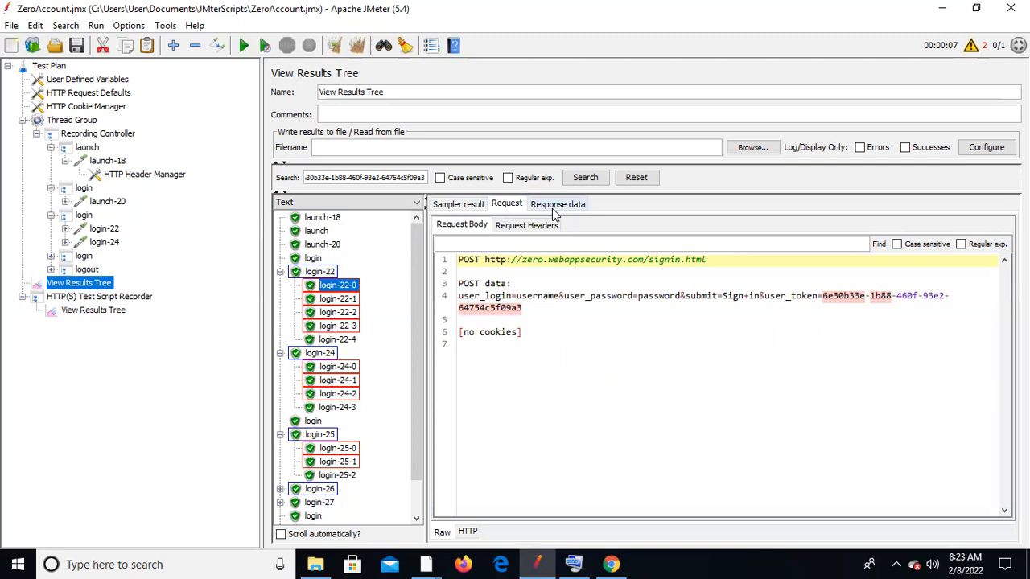
{"action": "left_click", "coordinate": [555, 208]}
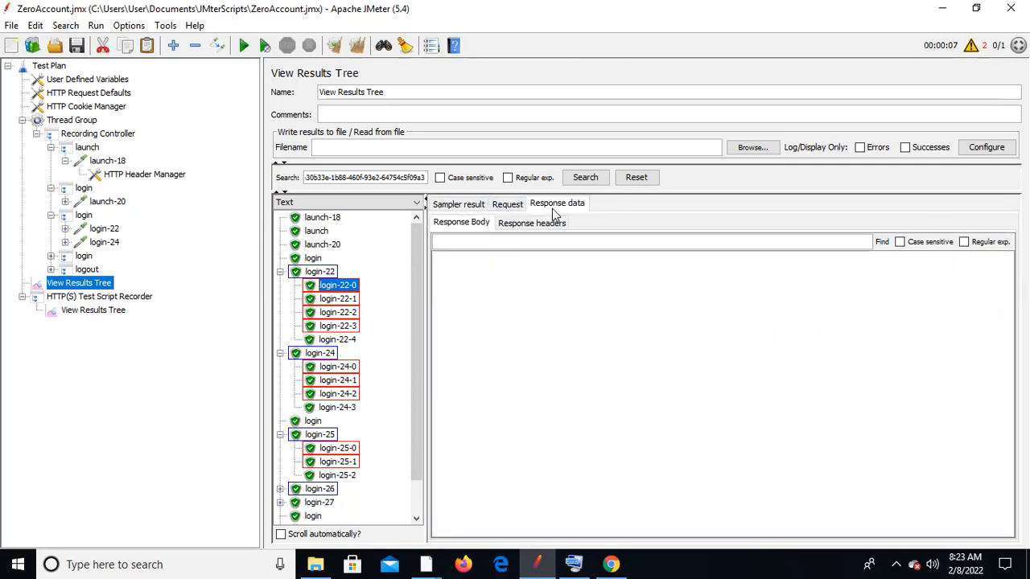
{"action": "left_click", "coordinate": [453, 206]}
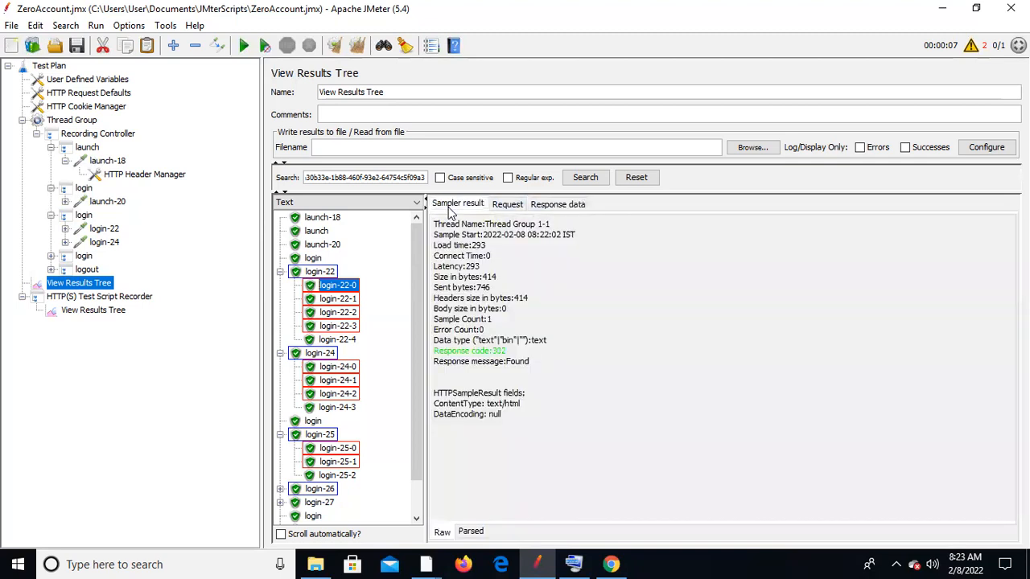
{"action": "left_click", "coordinate": [515, 207]}
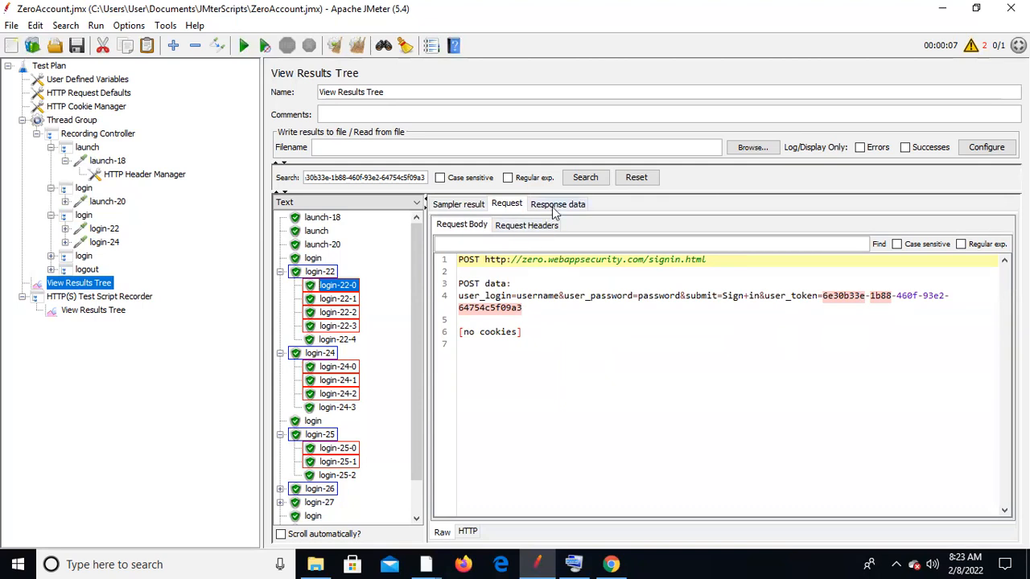
- Compare the request bodies of login-22-1 and login-22-0, and return to login-22-0's response body
{"action": "left_click", "coordinate": [342, 301]}
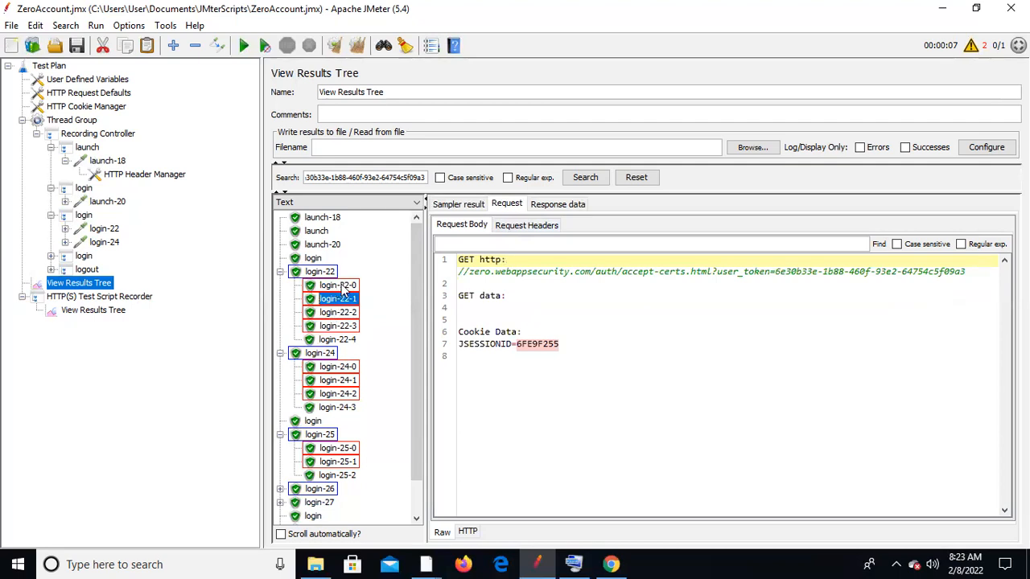
{"action": "left_click", "coordinate": [346, 287]}
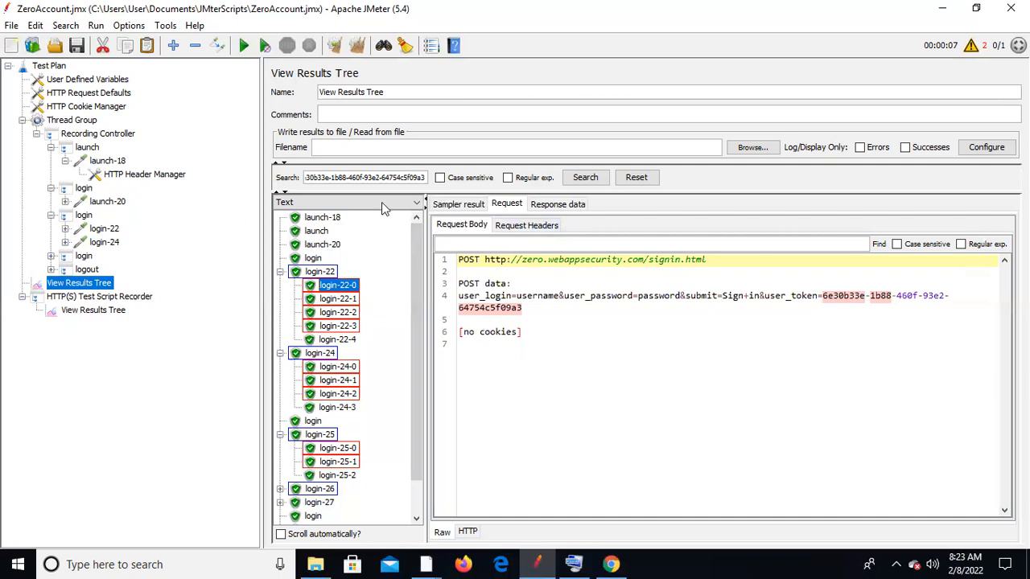
{"action": "left_click", "coordinate": [561, 205]}
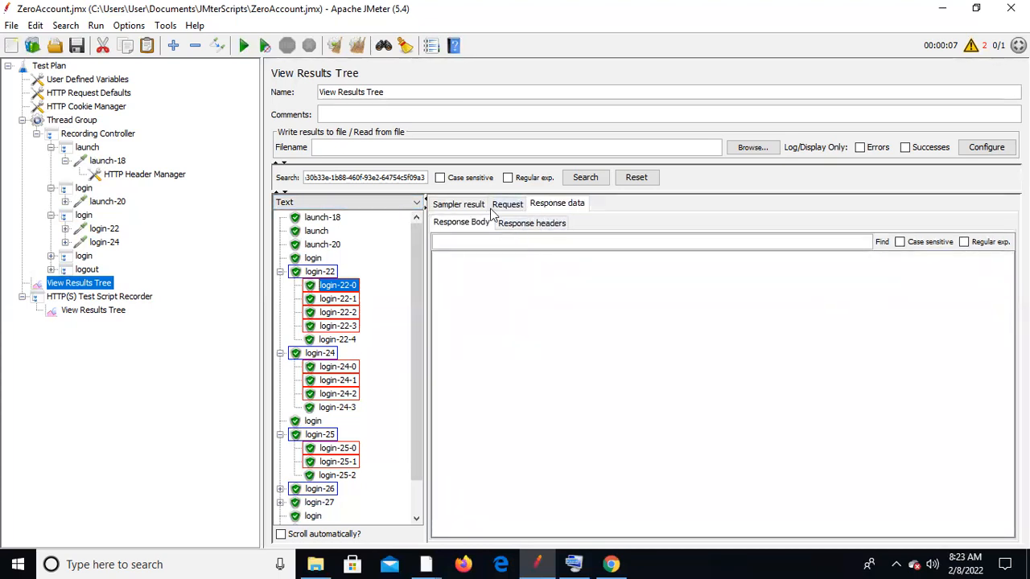
- Check the response bodies of the remaining login-22 sub-results and of login-24-0 for the source of the token
{"action": "left_click", "coordinate": [337, 303]}
{"action": "key", "text": "Down"}
{"action": "key", "text": "Down"}
{"action": "key", "text": "Down"}
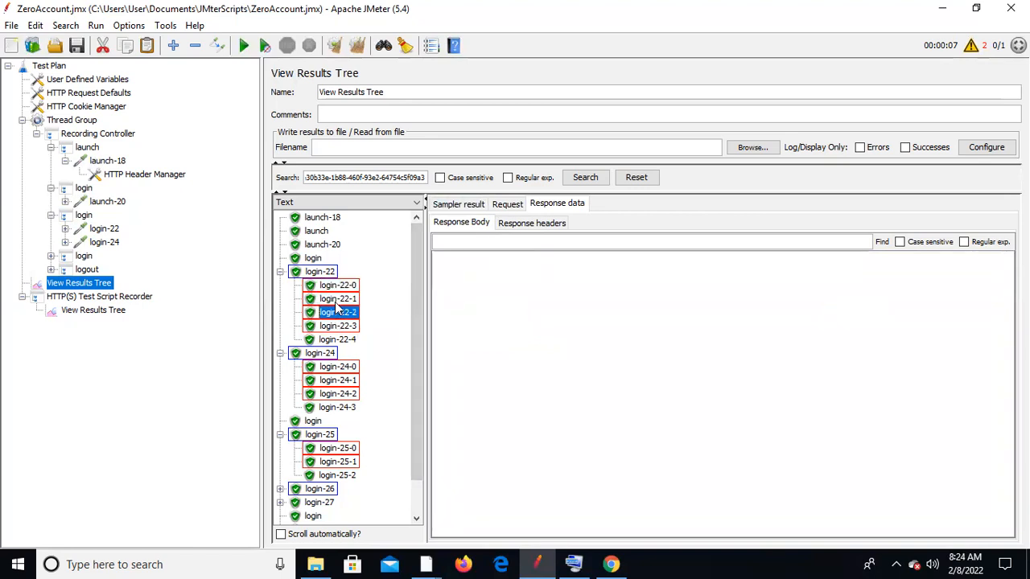
{"action": "key", "text": "Up"}
{"action": "key", "text": "Down"}
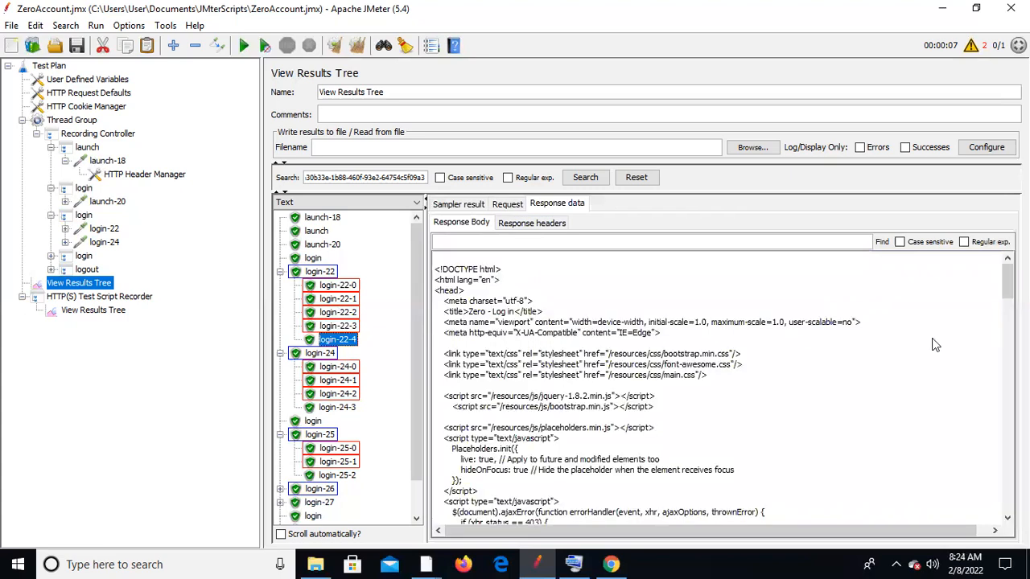
{"action": "left_click_drag", "start_coordinate": [1006, 282], "coordinate": [988, 306]}
{"action": "left_click", "coordinate": [585, 177]}
{"action": "left_click", "coordinate": [334, 367]}
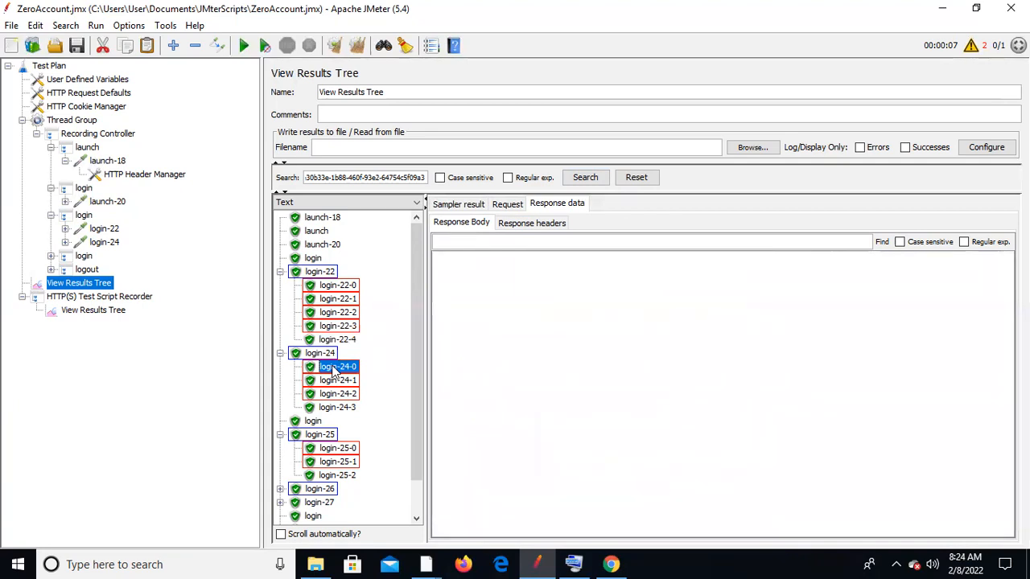
- Find the hidden user_token input in launch-20's response body and copy the whole input element
{"action": "left_click", "coordinate": [317, 231]}
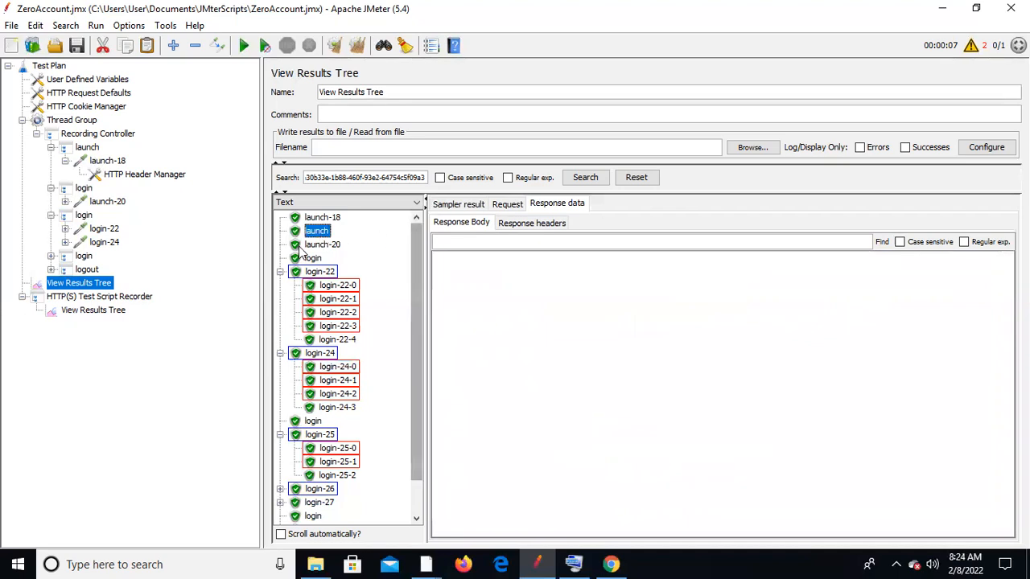
{"action": "left_click", "coordinate": [314, 246]}
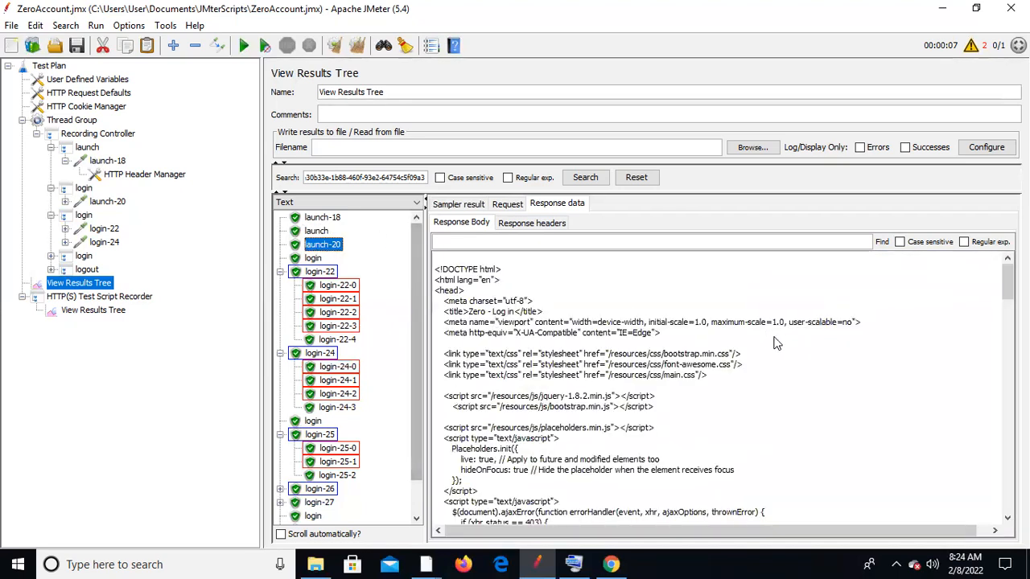
{"action": "left_click_drag", "start_coordinate": [1008, 281], "coordinate": [1007, 396]}
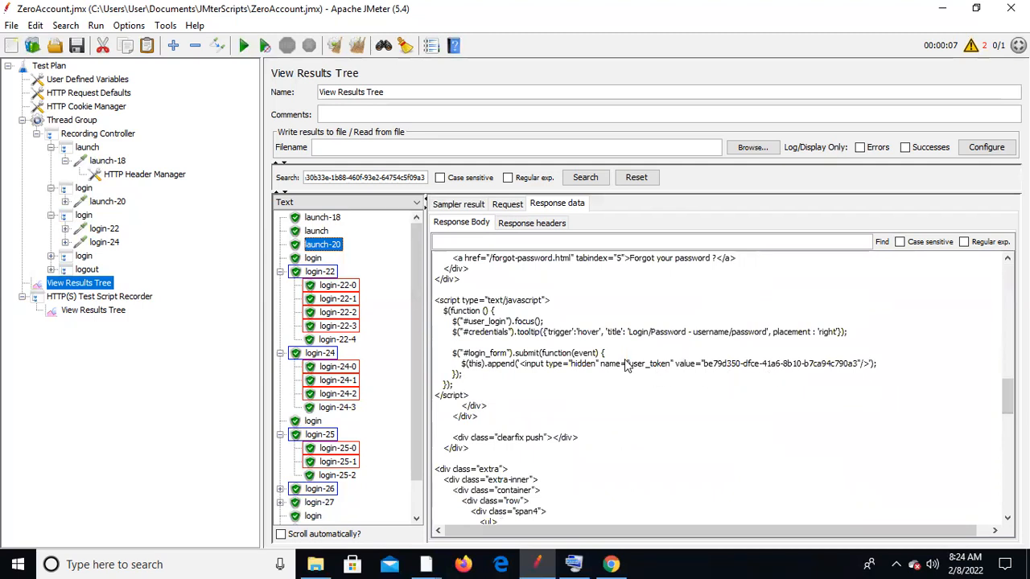
{"action": "left_click_drag", "start_coordinate": [622, 366], "coordinate": [650, 367]}
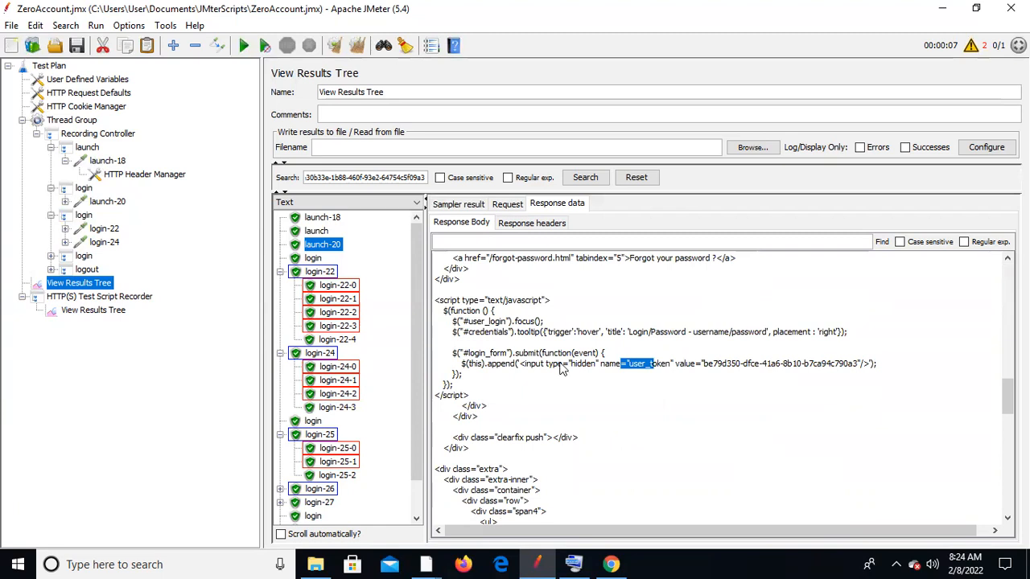
{"action": "left_click_drag", "start_coordinate": [519, 366], "coordinate": [880, 374]}
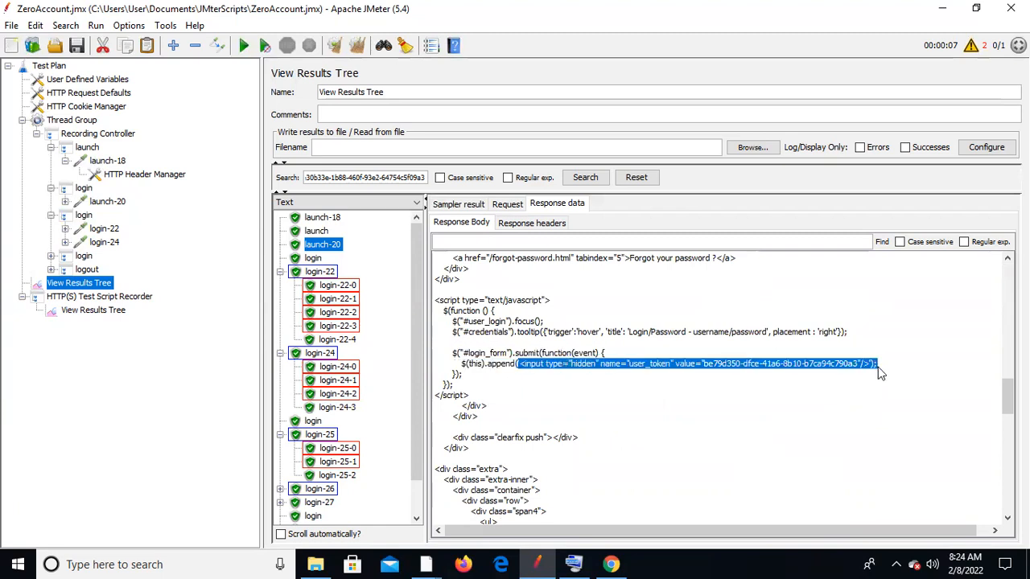
- Open Notepad, paste the copied user_token input element into the blank document, and minimize it
{"action": "left_click", "coordinate": [186, 564]}
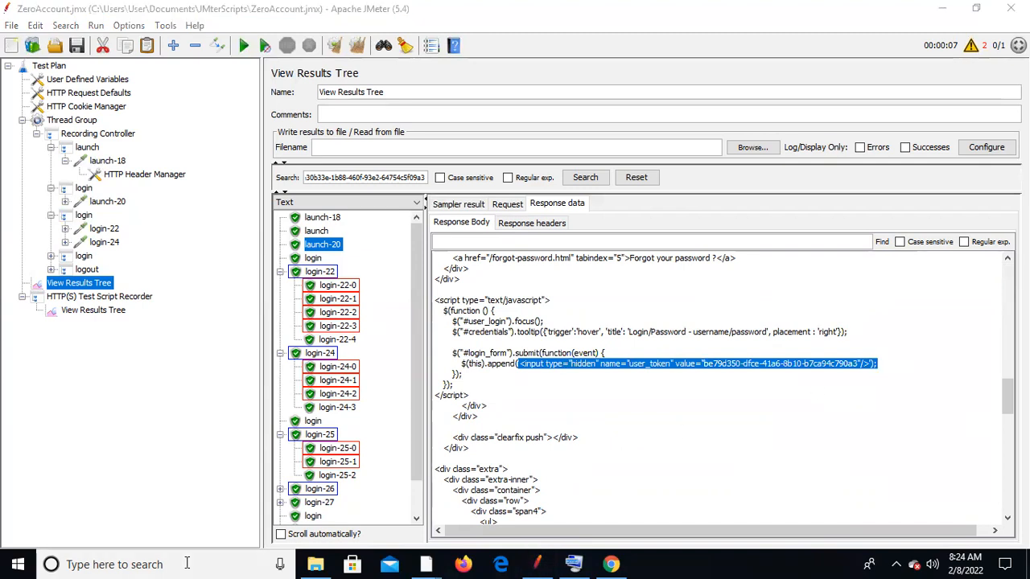
{"action": "type", "text": "note"}
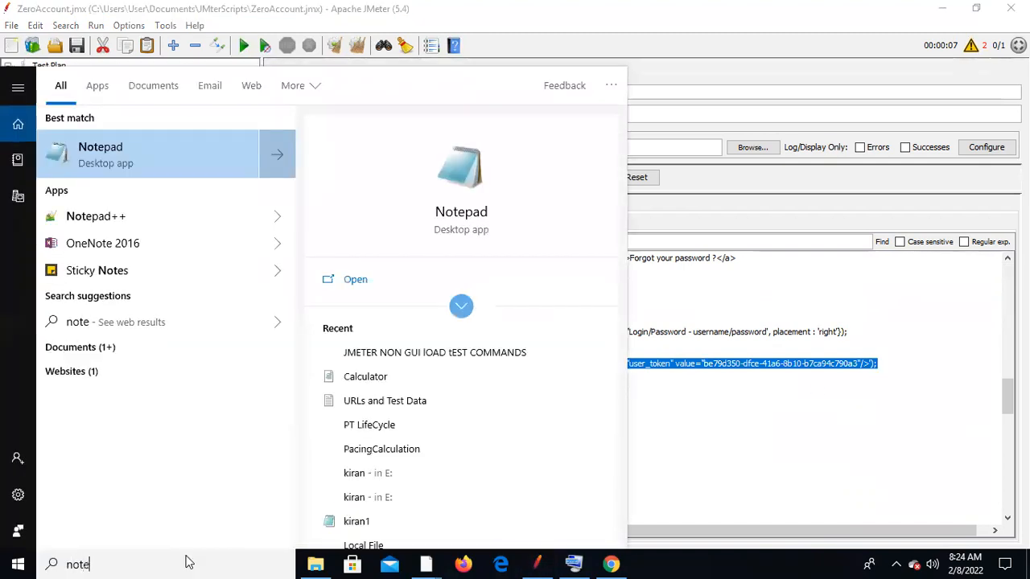
{"action": "left_click", "coordinate": [209, 160]}
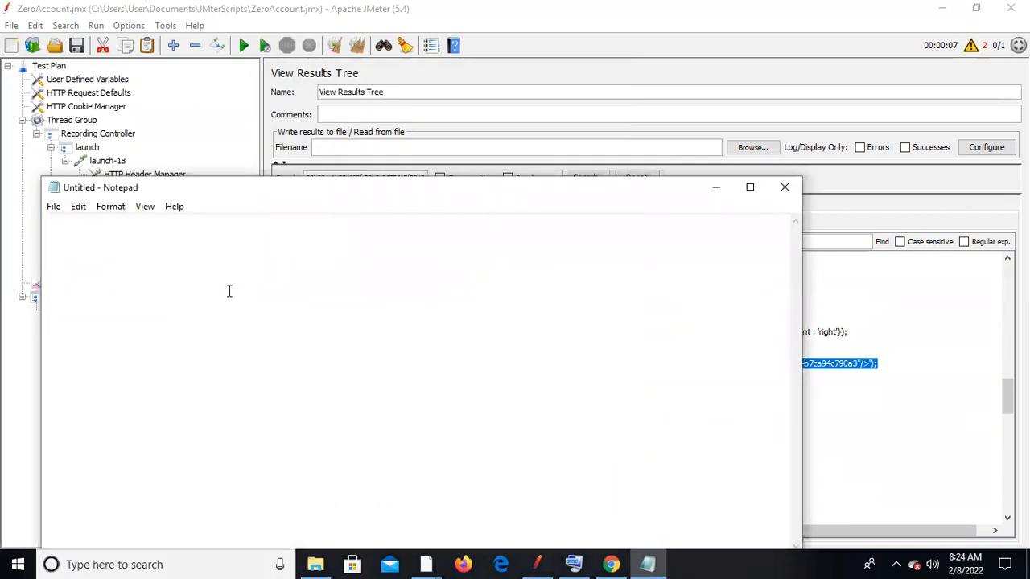
{"action": "key", "text": "ctrl+v"}
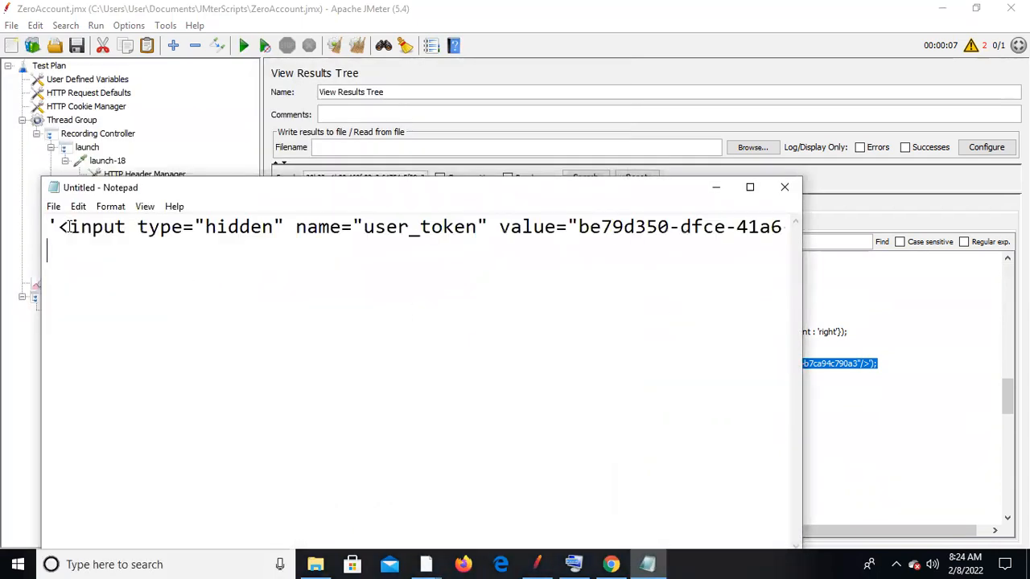
{"action": "left_click", "coordinate": [717, 190]}
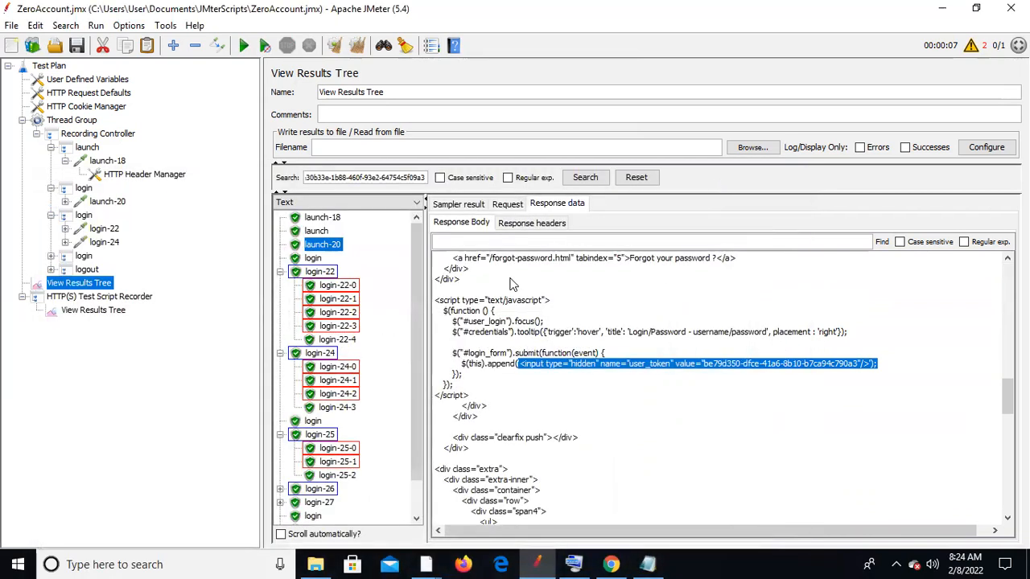
- Enable Generate parent sample on the launch and first login transaction controllers, collapsing their branches in the test plan
{"action": "left_click", "coordinate": [87, 148]}
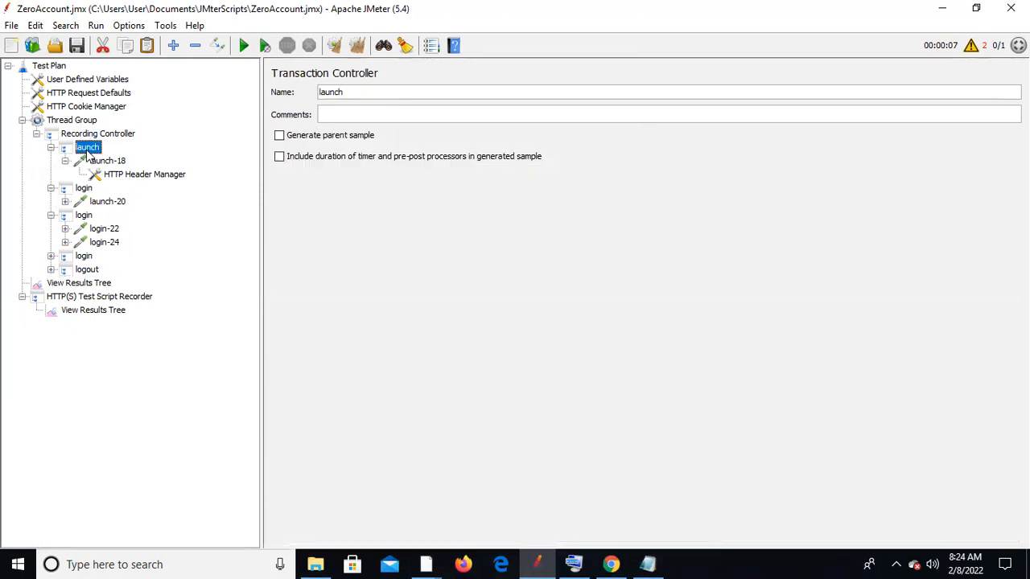
{"action": "left_click", "coordinate": [279, 137]}
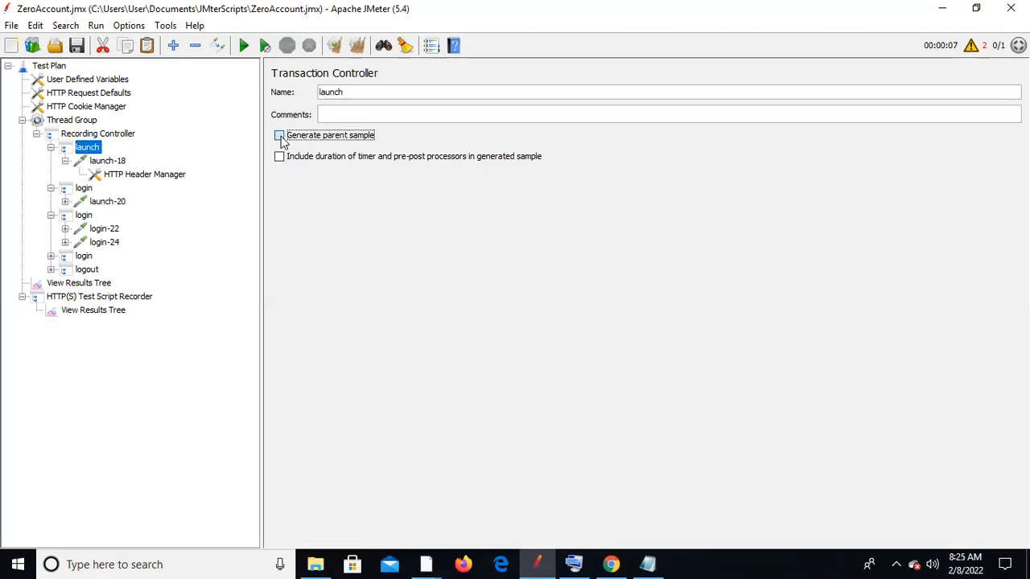
{"action": "left_click", "coordinate": [66, 162]}
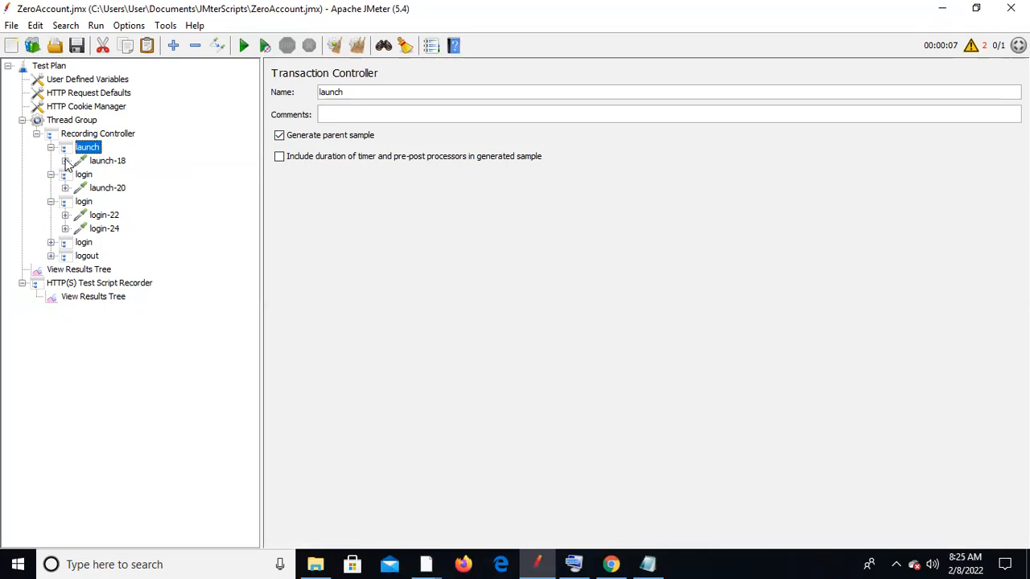
{"action": "left_click", "coordinate": [51, 148]}
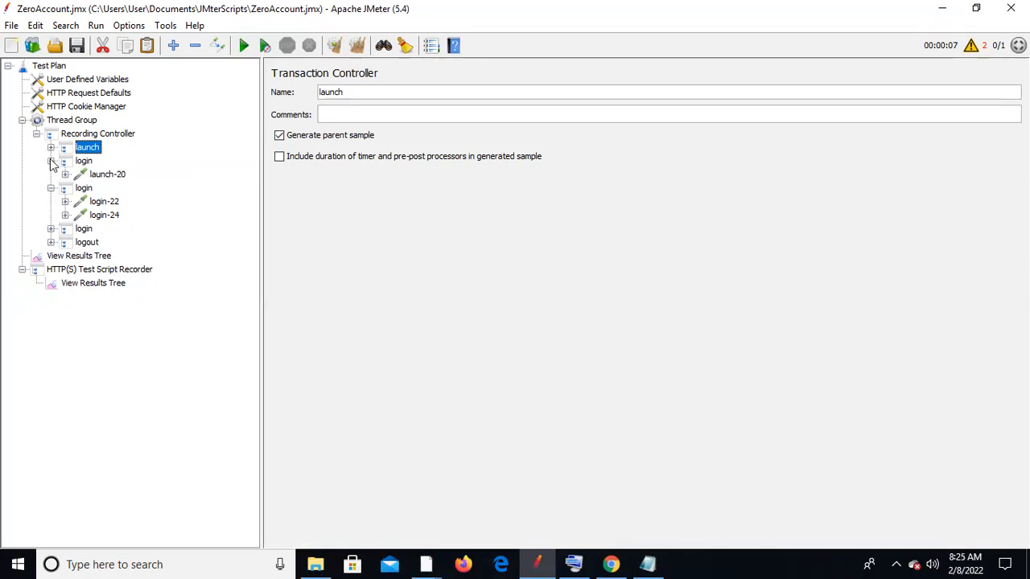
{"action": "left_click", "coordinate": [50, 162]}
{"action": "left_click", "coordinate": [84, 161]}
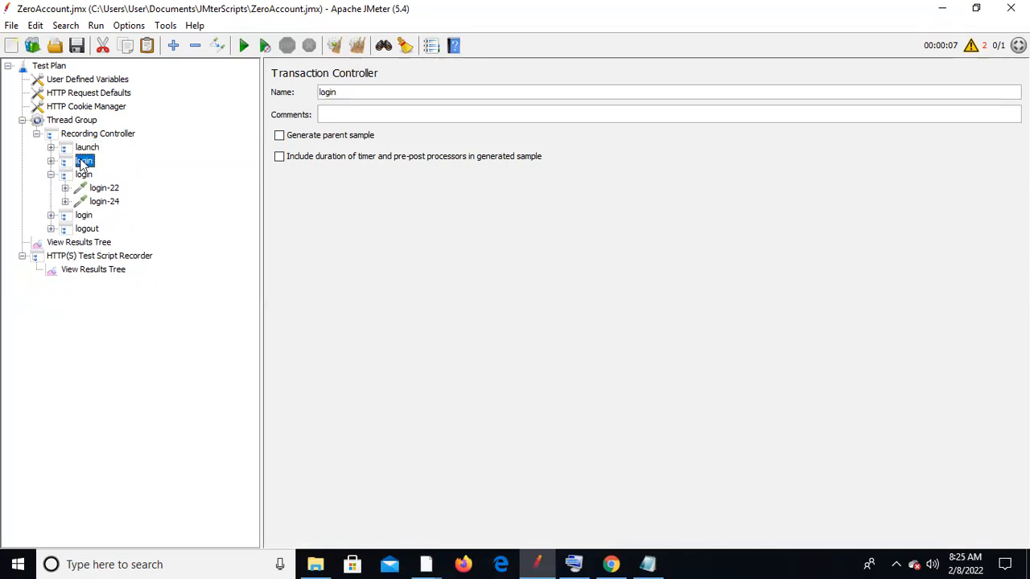
{"action": "left_click", "coordinate": [279, 136]}
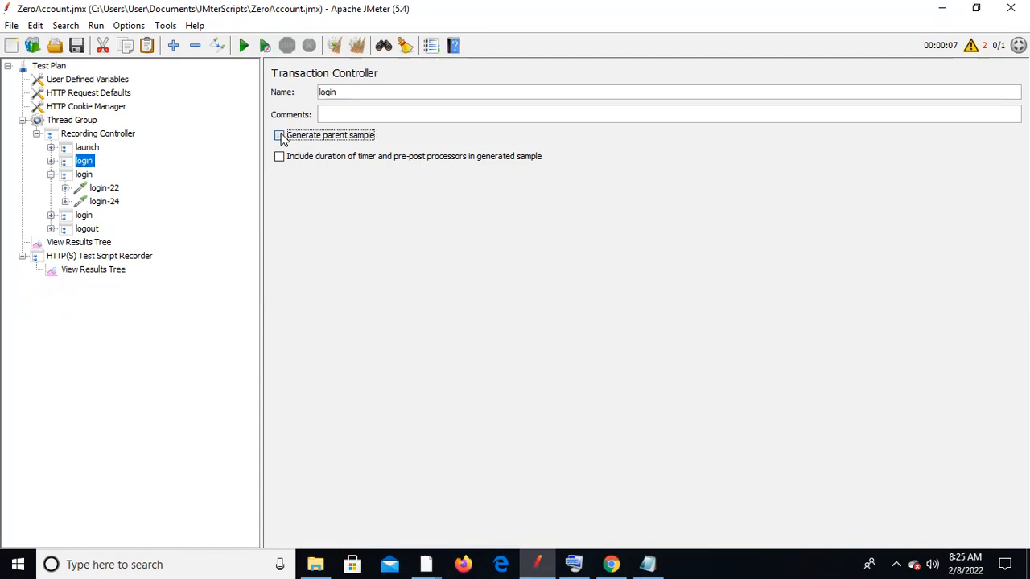
- Collapse the second login controller and enable Generate parent sample on the remaining two login controllers and the logout controller
{"action": "left_click", "coordinate": [50, 174]}
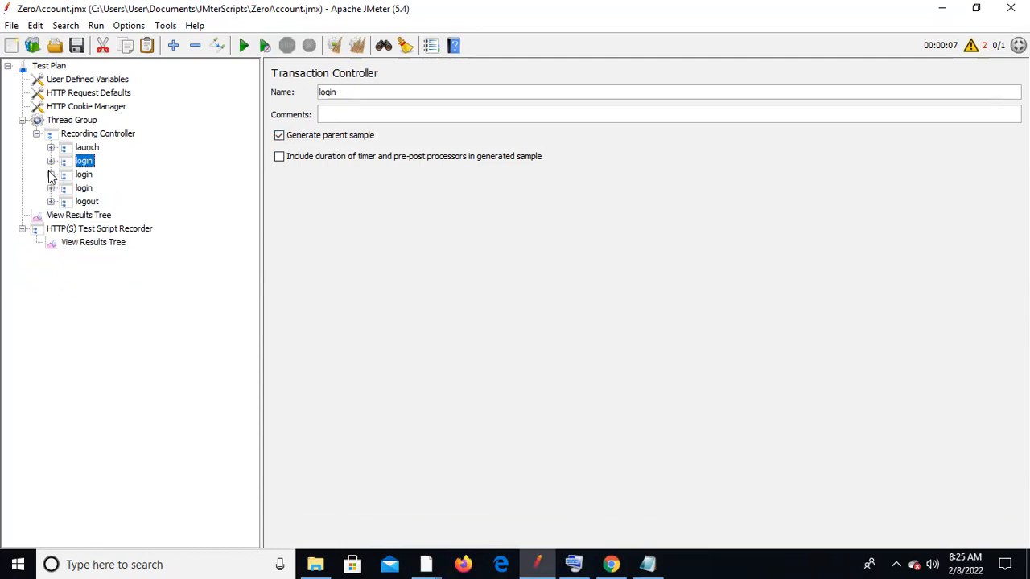
{"action": "left_click", "coordinate": [83, 175]}
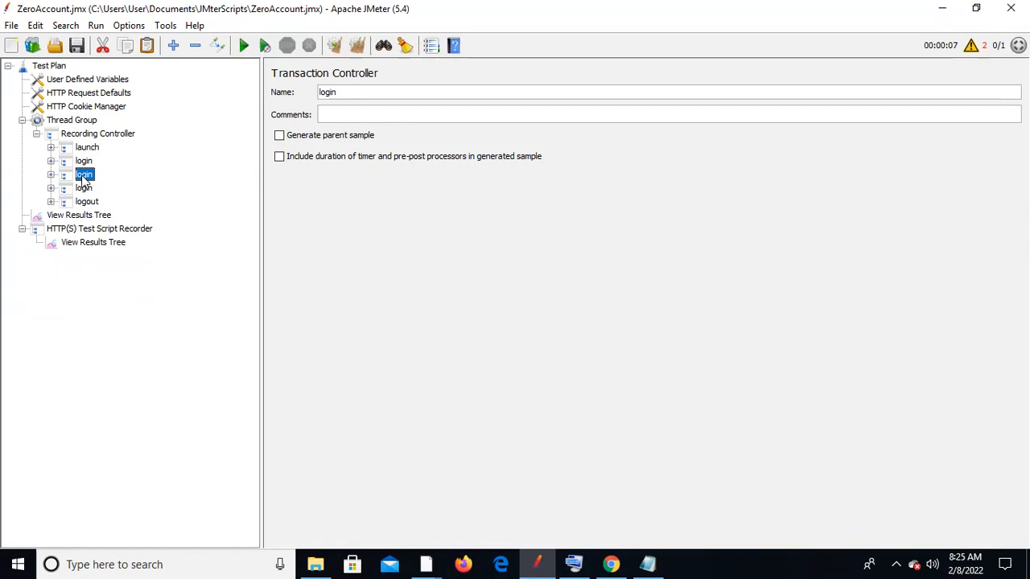
{"action": "left_click", "coordinate": [280, 136]}
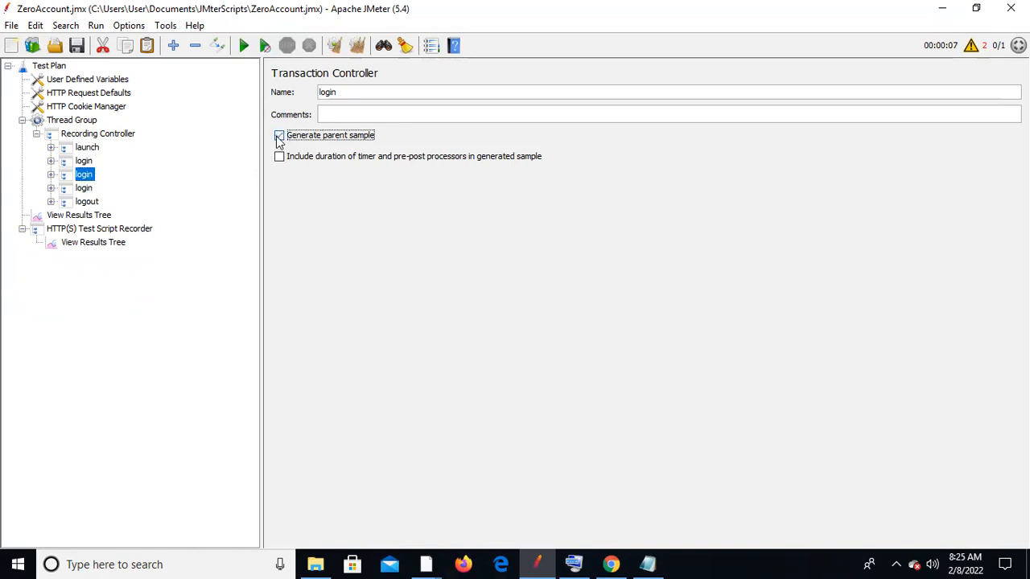
{"action": "left_click", "coordinate": [83, 188]}
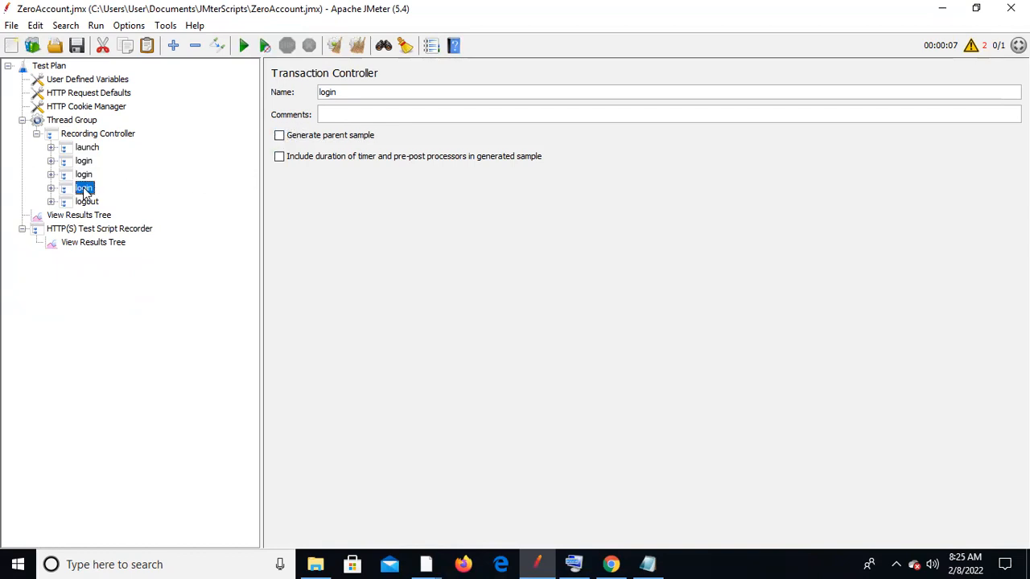
{"action": "left_click", "coordinate": [279, 136]}
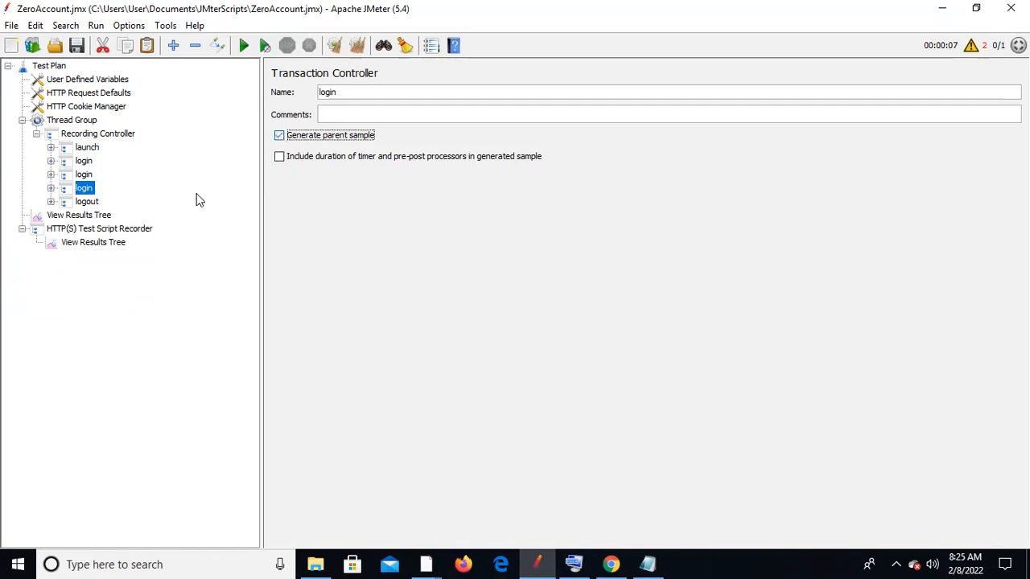
{"action": "left_click", "coordinate": [88, 201]}
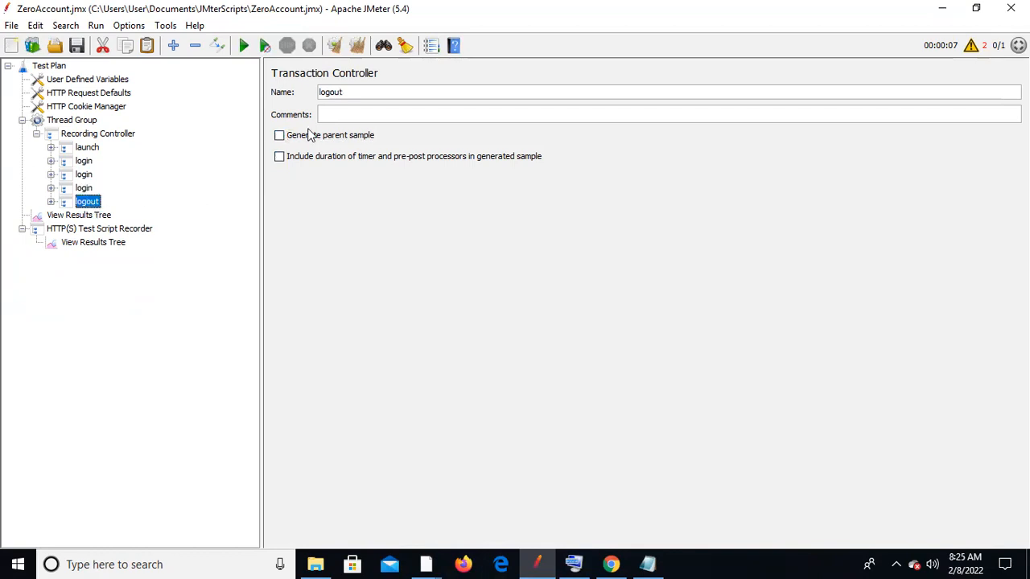
{"action": "left_click", "coordinate": [279, 136]}
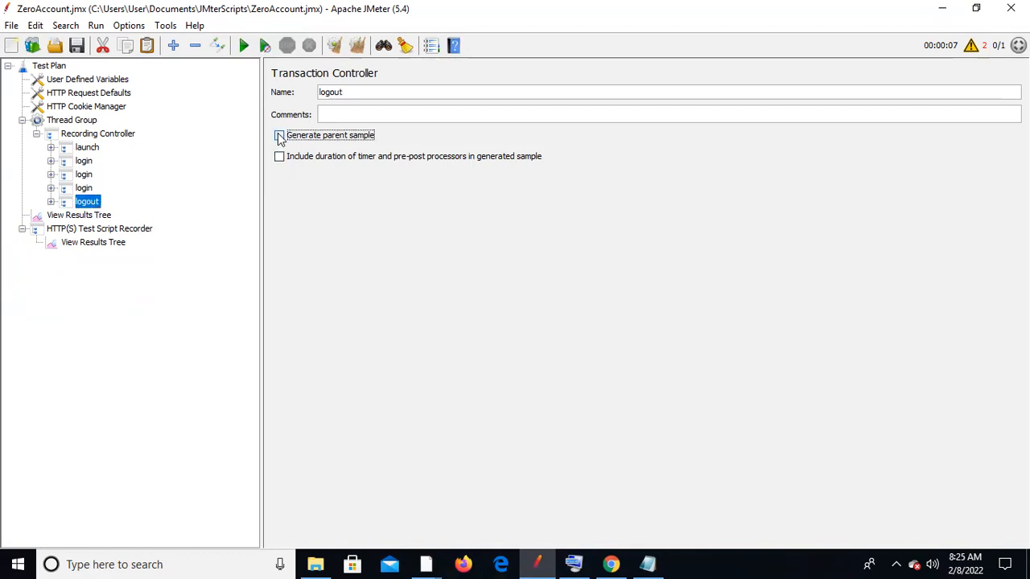
- Clear all earlier results from both View Results Tree listeners
{"action": "left_click", "coordinate": [86, 217]}
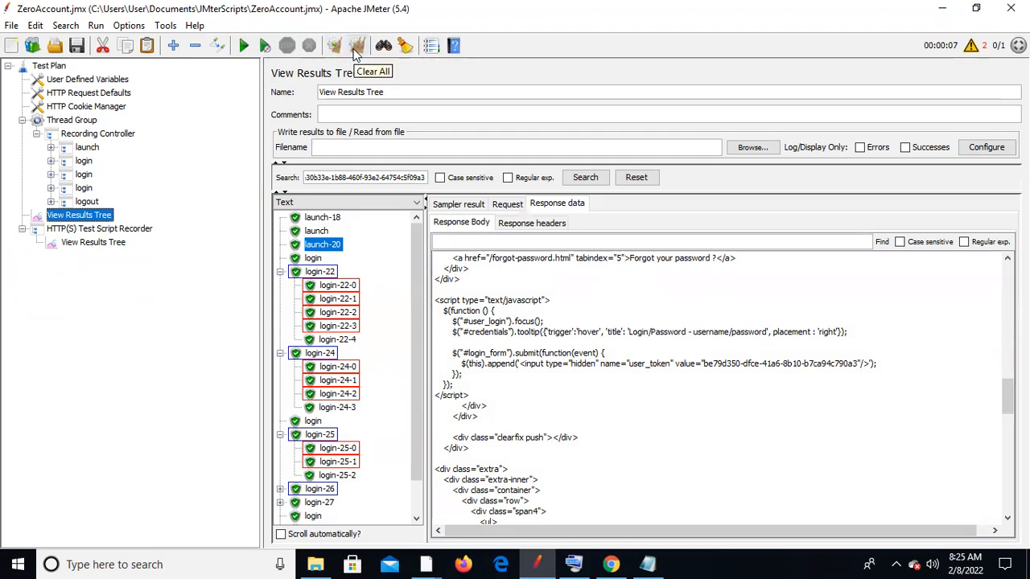
{"action": "left_click", "coordinate": [100, 245]}
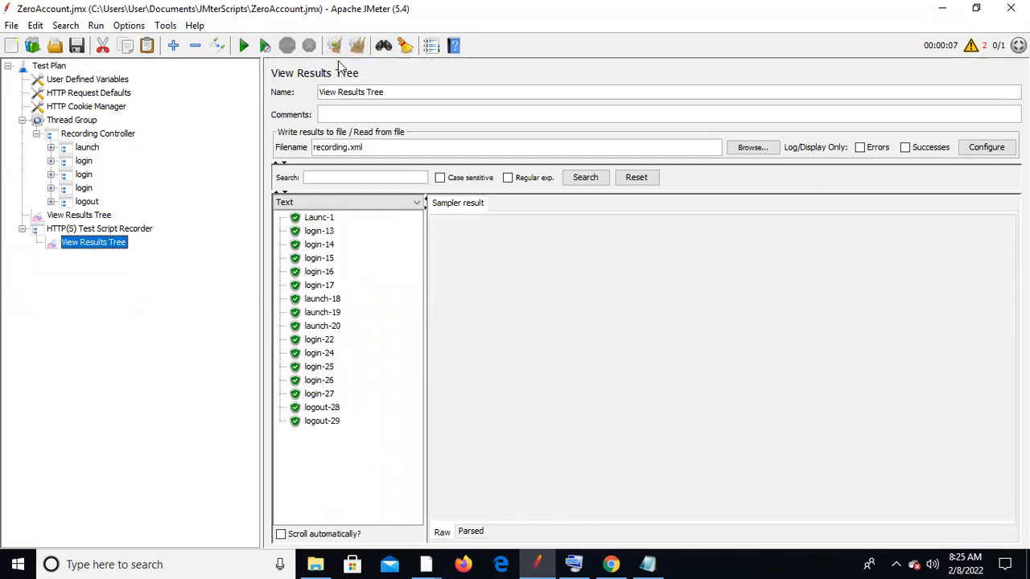
{"action": "left_click", "coordinate": [101, 216]}
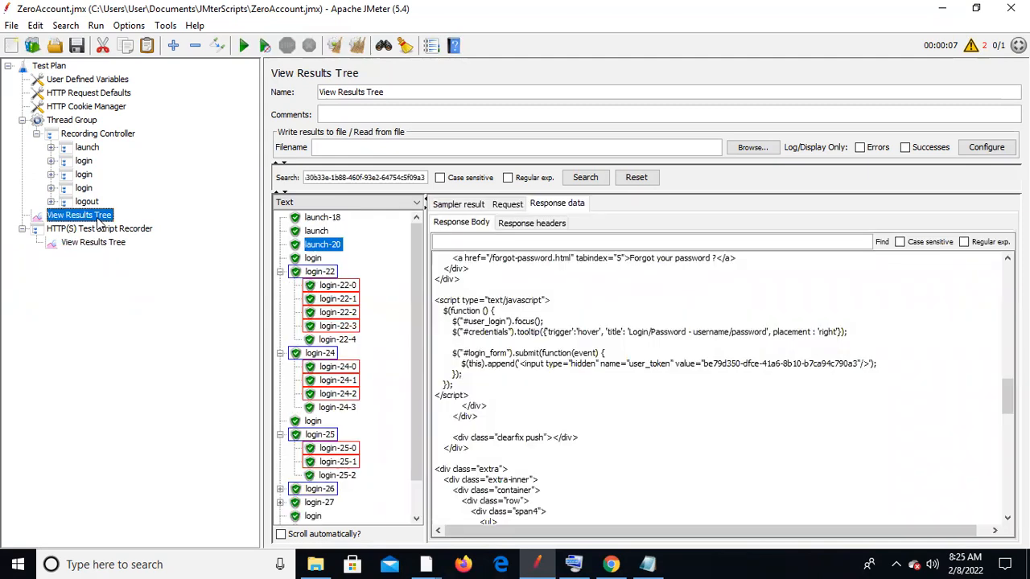
{"action": "left_click", "coordinate": [359, 48]}
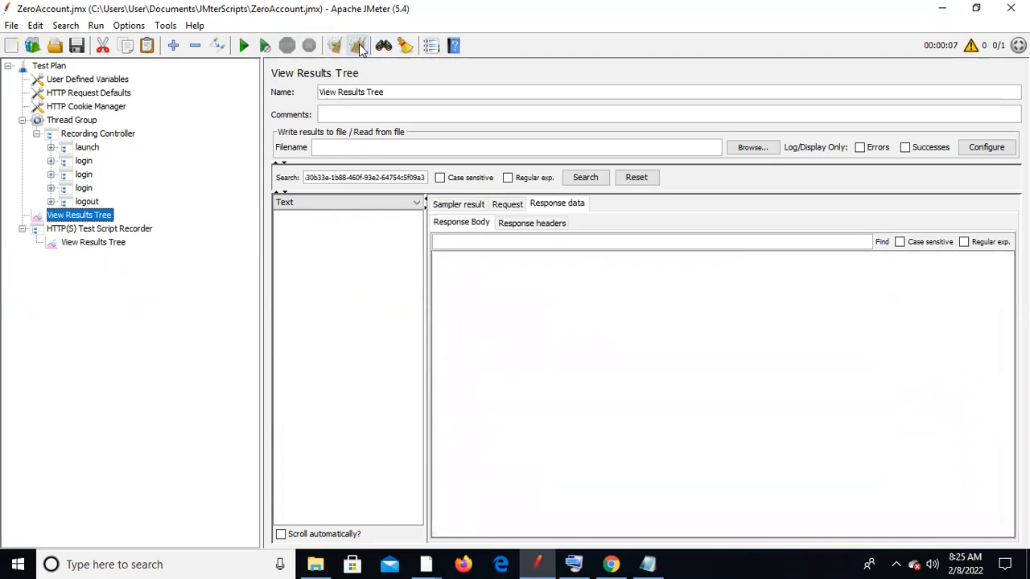
{"action": "left_click", "coordinate": [95, 243]}
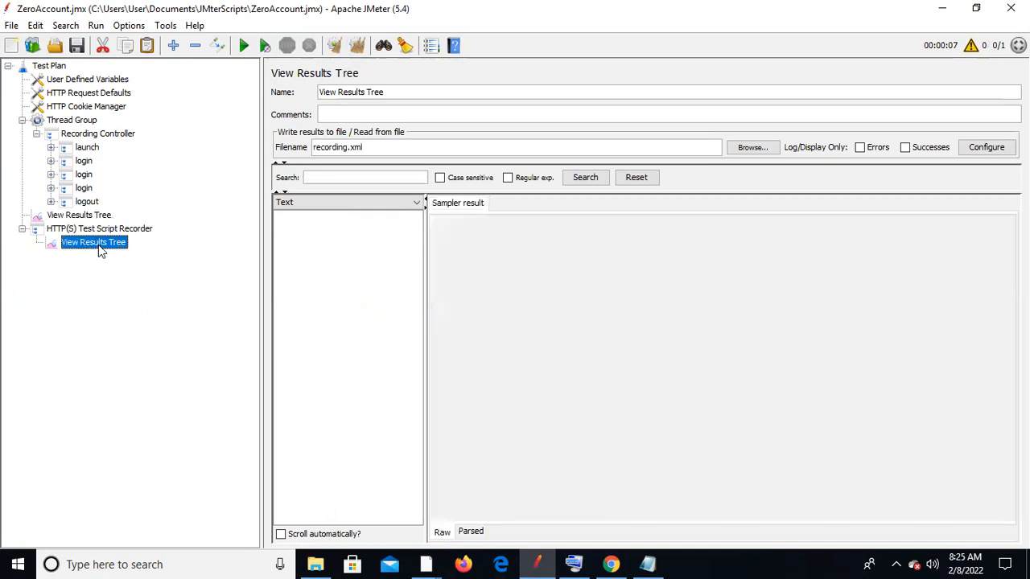
- Run the test plan with the main View Results Tree open, appending to the existing recording.xml file
{"action": "left_click", "coordinate": [88, 216]}
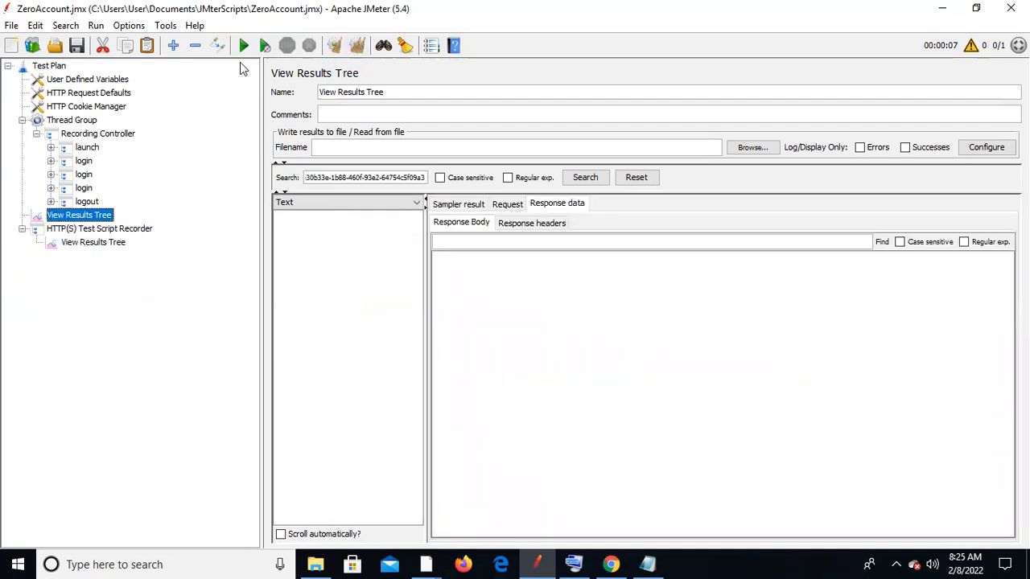
{"action": "left_click", "coordinate": [246, 46]}
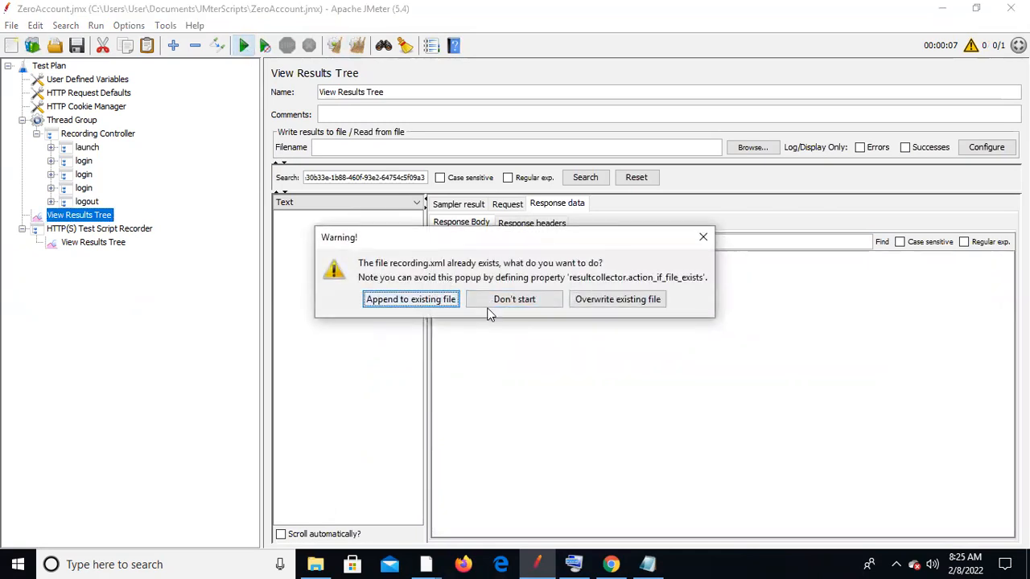
{"action": "left_click", "coordinate": [428, 304]}
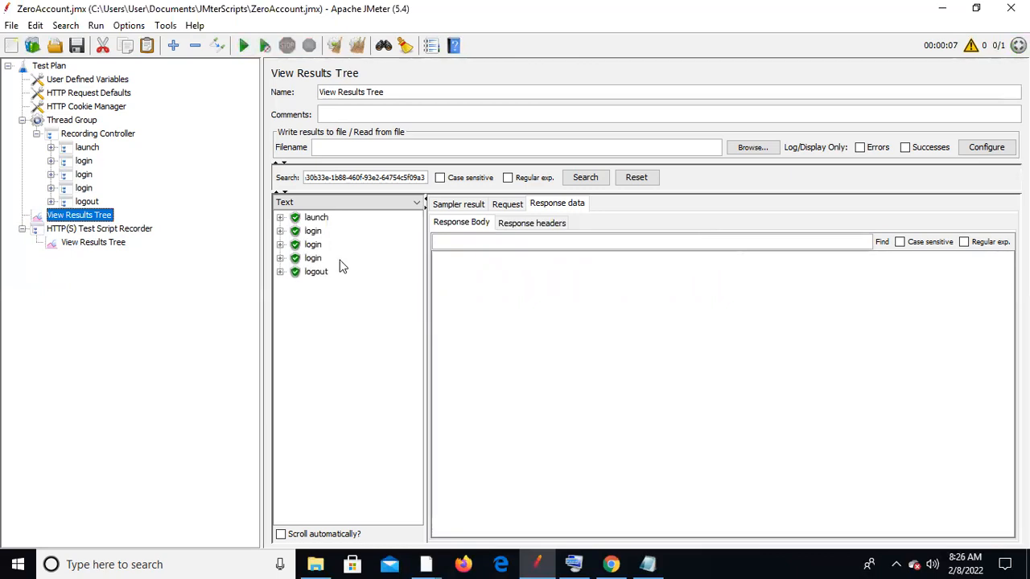
- Search the new results for the recorded token and examine the response bodies of launch-18, login-22 and login-22-0
{"action": "left_click", "coordinate": [280, 218]}
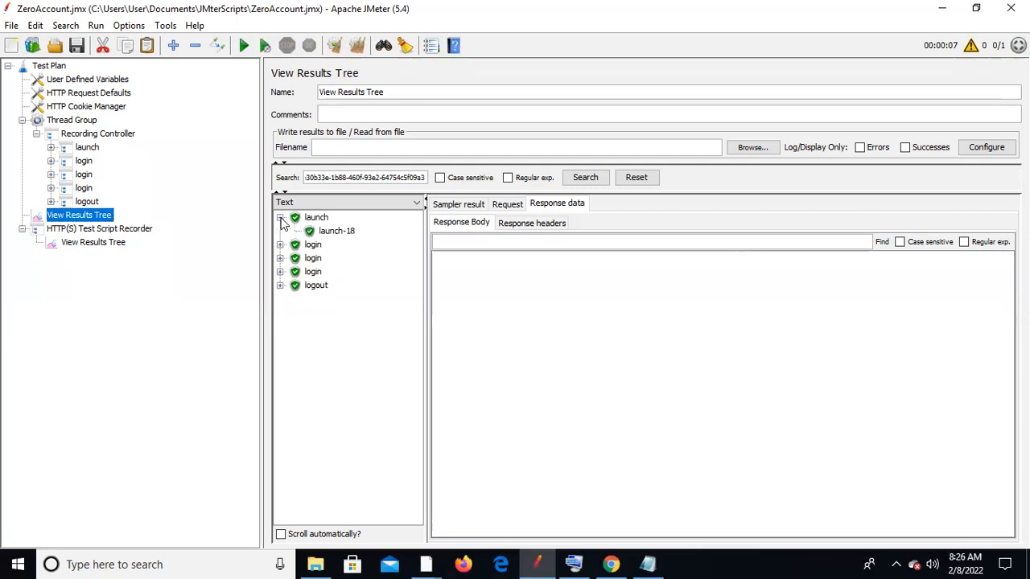
{"action": "left_click", "coordinate": [326, 230]}
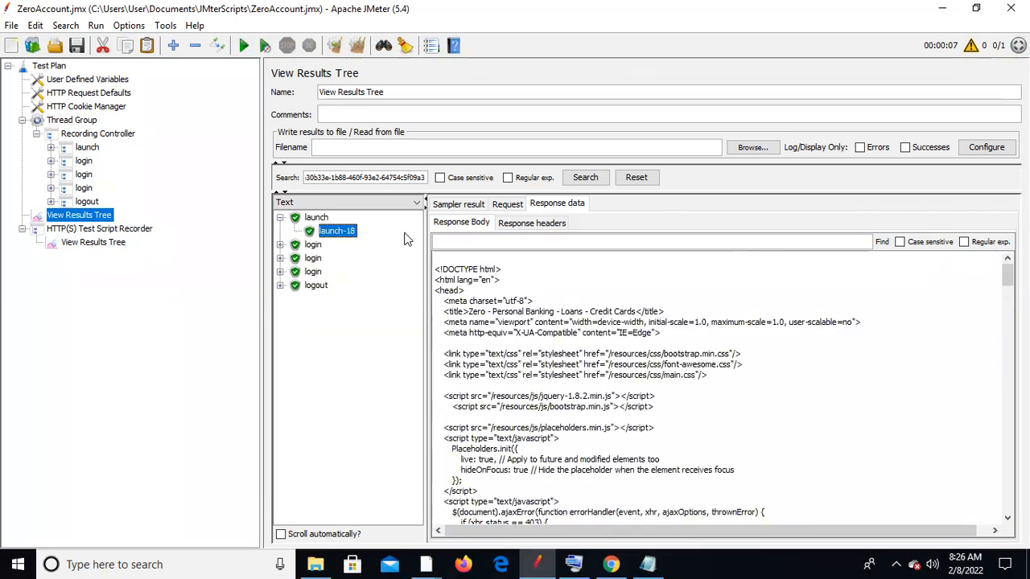
{"action": "left_click", "coordinate": [583, 180]}
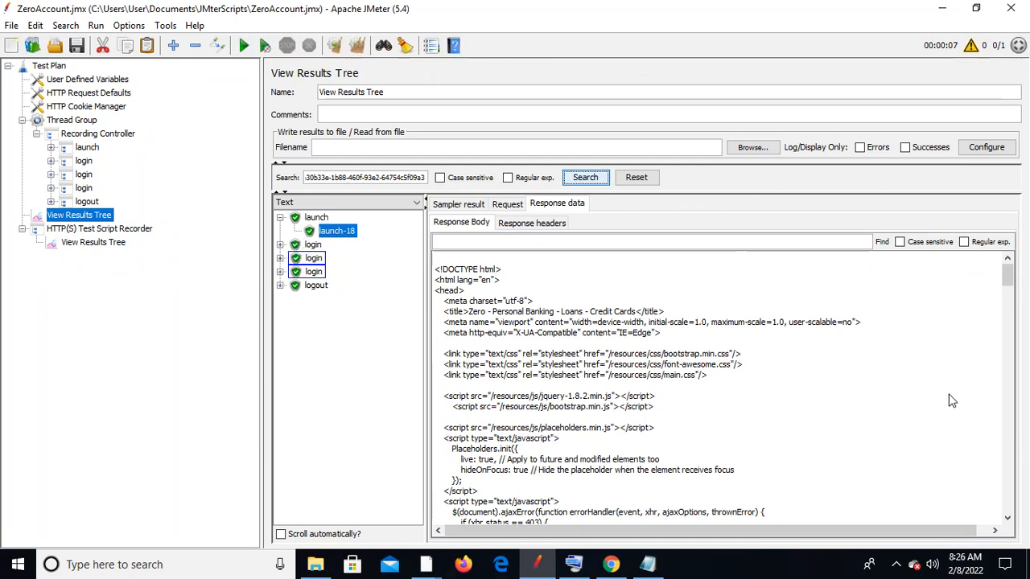
{"action": "left_click_drag", "start_coordinate": [1008, 275], "coordinate": [1008, 386]}
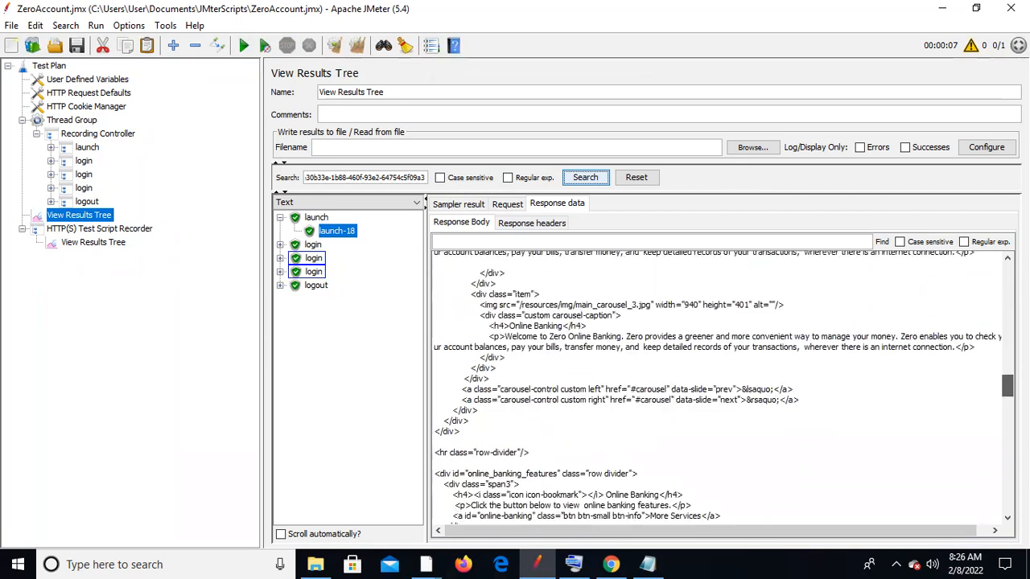
{"action": "left_click", "coordinate": [280, 259]}
{"action": "left_click", "coordinate": [296, 273]}
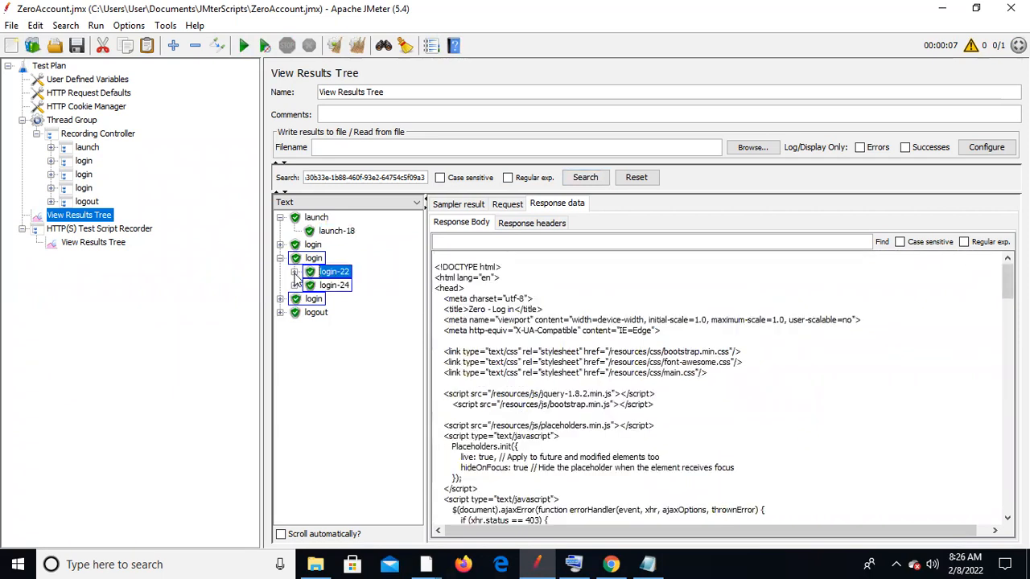
{"action": "left_click", "coordinate": [295, 273]}
{"action": "left_click", "coordinate": [346, 286]}
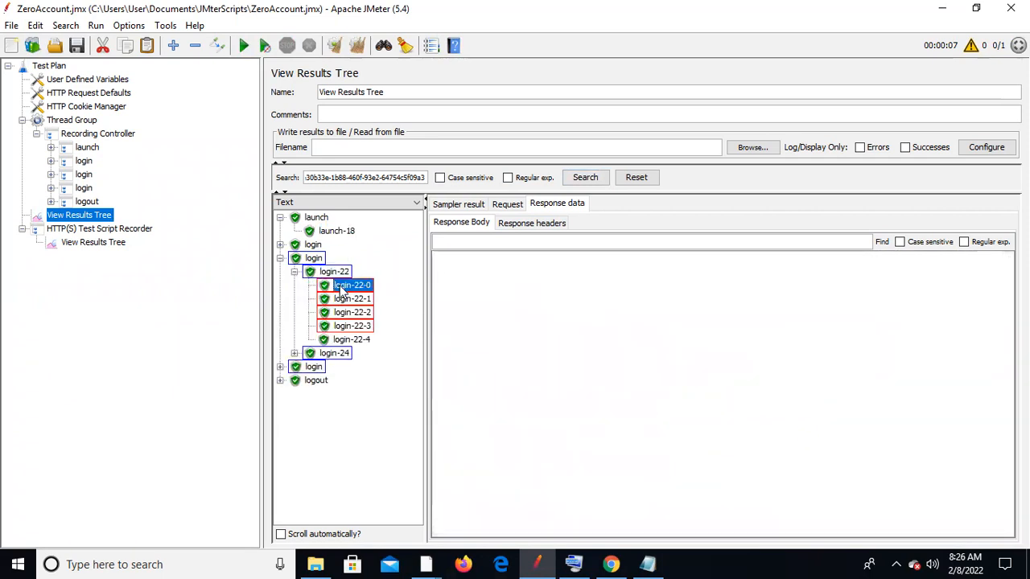
- Add a Boundary Extractor post-processor to the login-22 request and name its created variable Token_Cor
{"action": "left_click", "coordinate": [51, 162]}
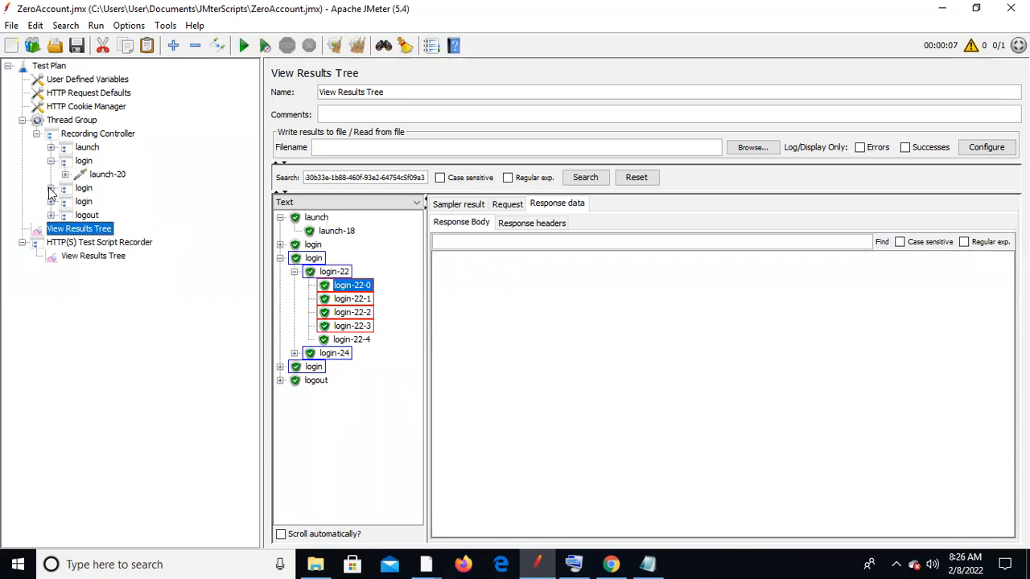
{"action": "left_click", "coordinate": [50, 188]}
{"action": "left_click", "coordinate": [101, 201]}
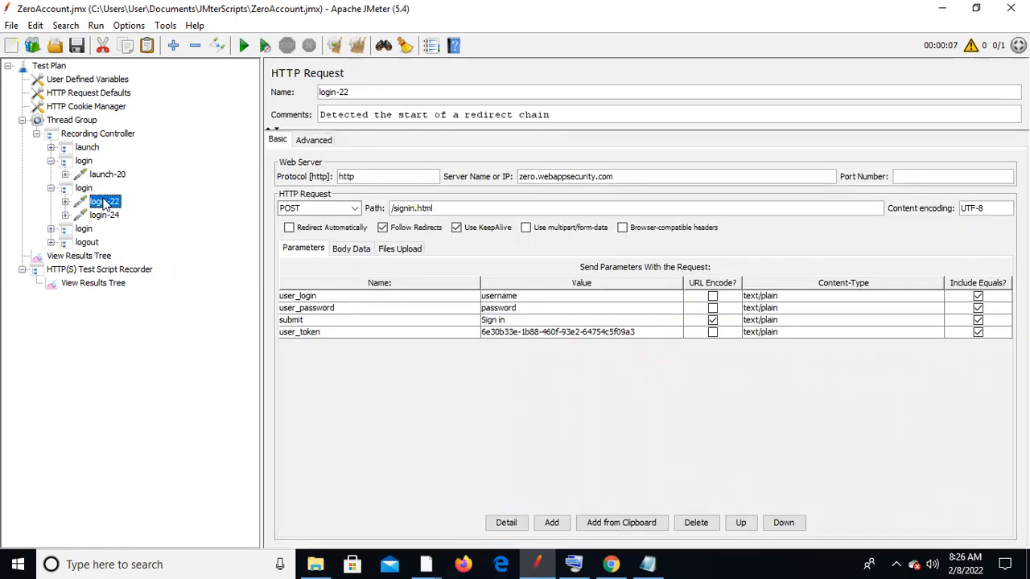
{"action": "right_click", "coordinate": [103, 205]}
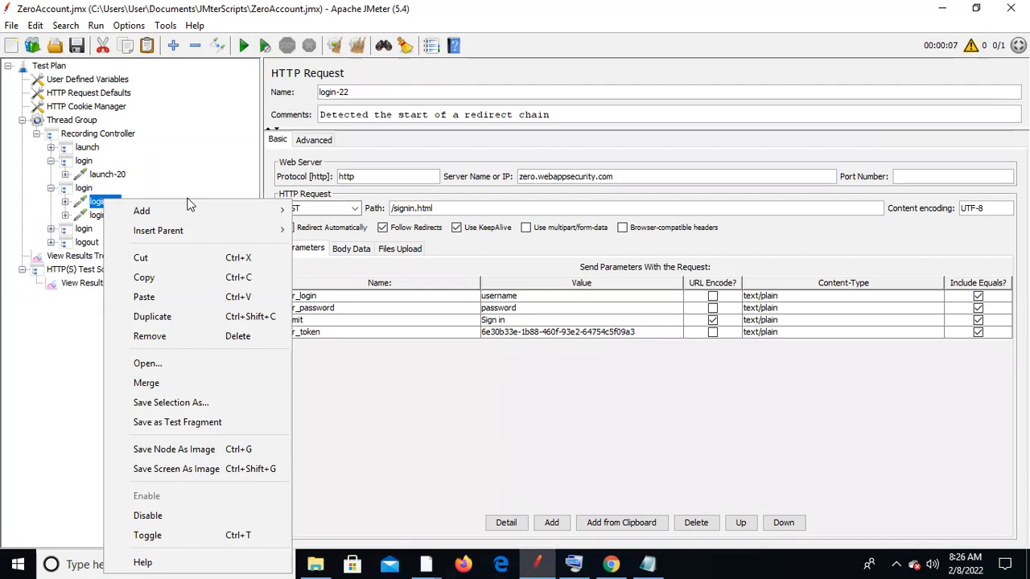
{"action": "mouse_move", "coordinate": [217, 210]}
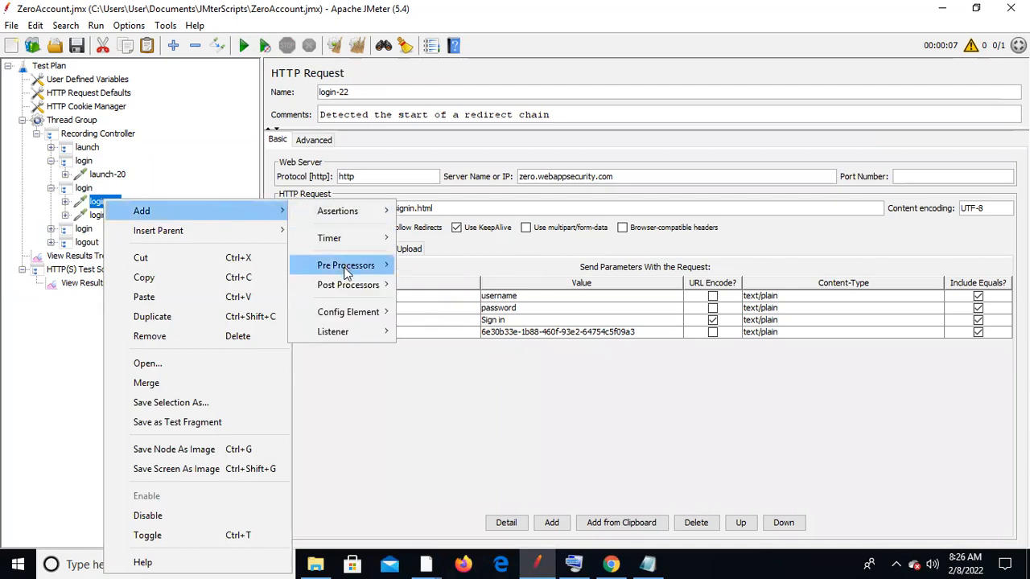
{"action": "mouse_move", "coordinate": [346, 284]}
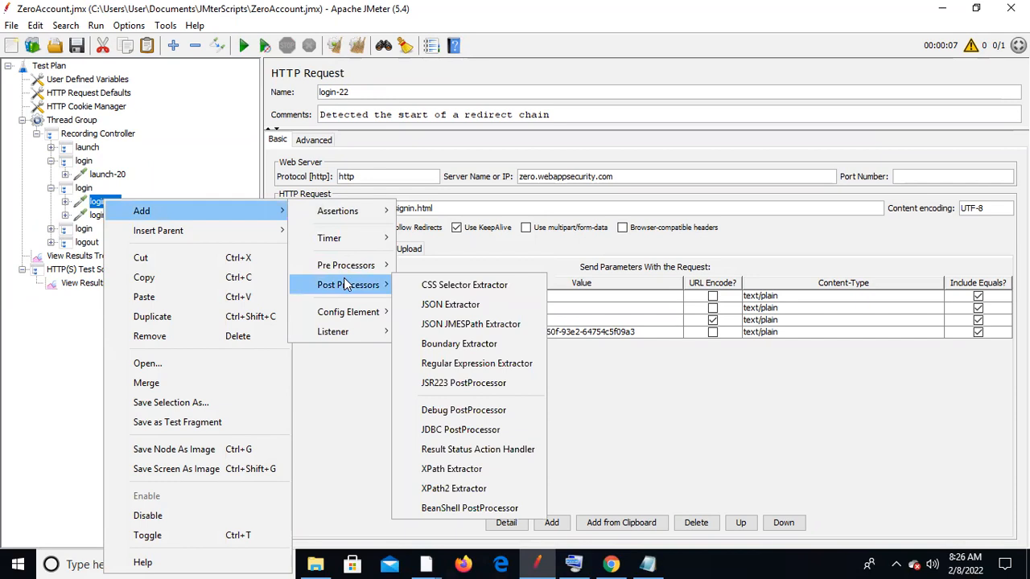
{"action": "left_click", "coordinate": [477, 351]}
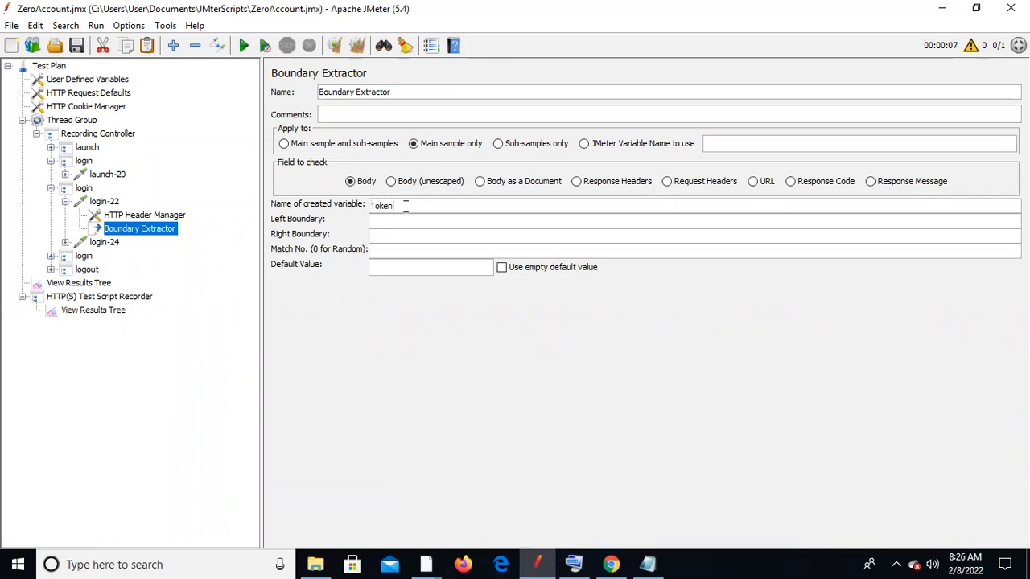
{"action": "type", "text": "Cor"}
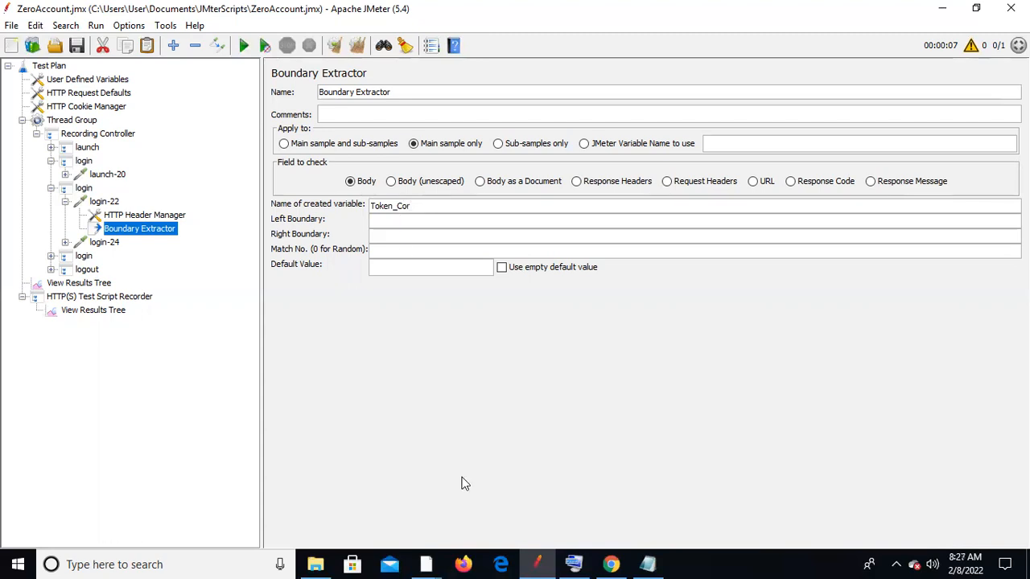
- Copy name="user_token" value=" from the hidden input line in Notepad into the Boundary Extractor's left boundary in JMeter
{"action": "left_click", "coordinate": [648, 563]}
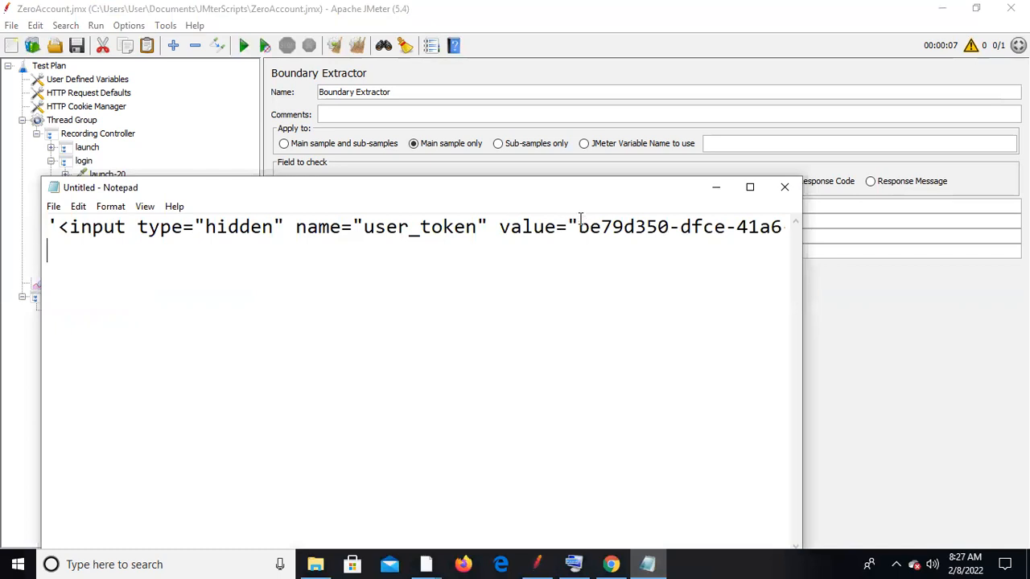
{"action": "left_click_drag", "start_coordinate": [579, 226], "coordinate": [296, 229]}
{"action": "key", "text": "ctrl+c"}
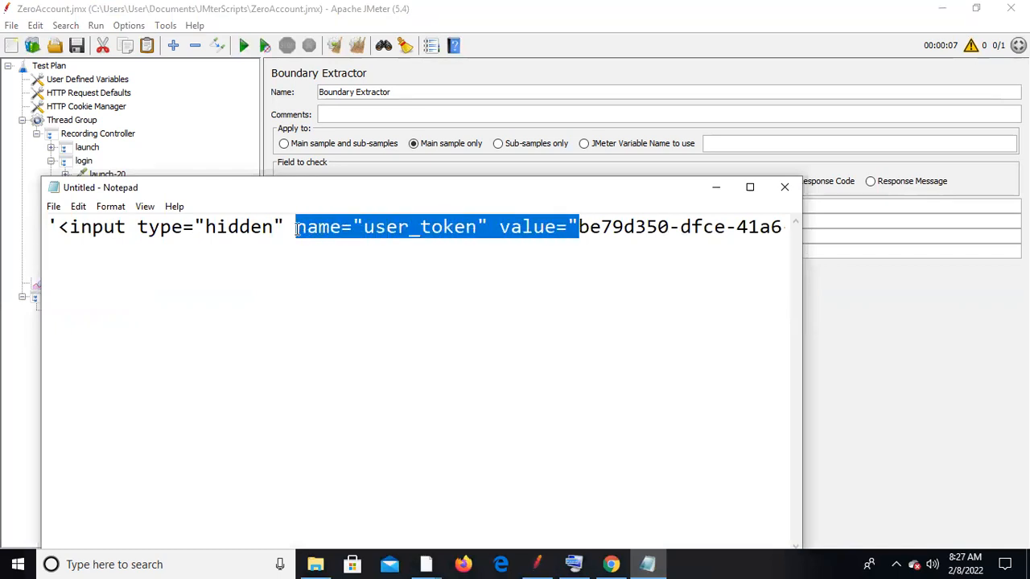
{"action": "key", "text": "alt+Tab"}
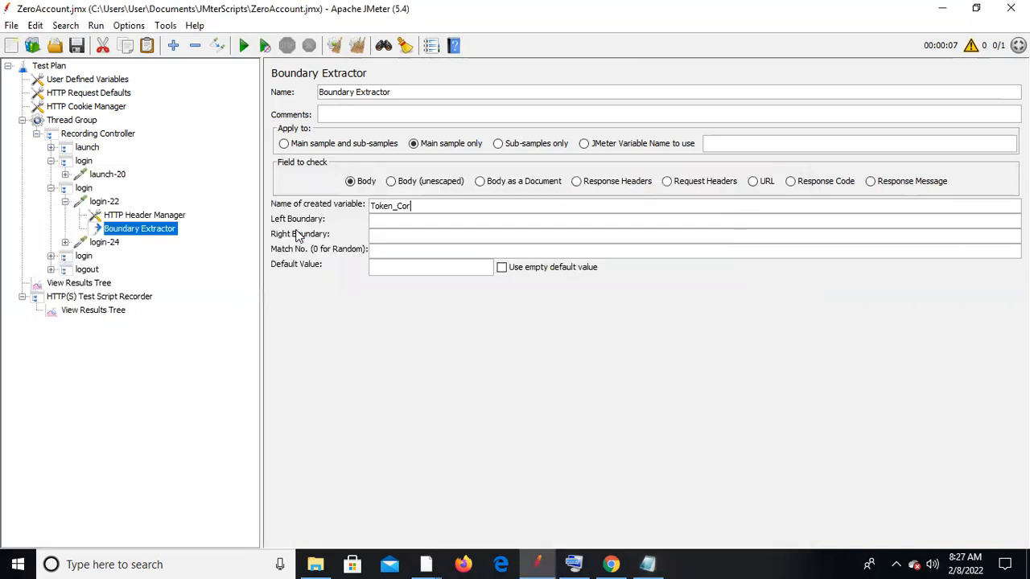
{"action": "left_click", "coordinate": [449, 224]}
{"action": "key", "text": "ctrl+v"}
- Set the extractor's right boundary to "/> and its default value to NotFound, and save the test plan
{"action": "key", "text": "alt+Tab"}
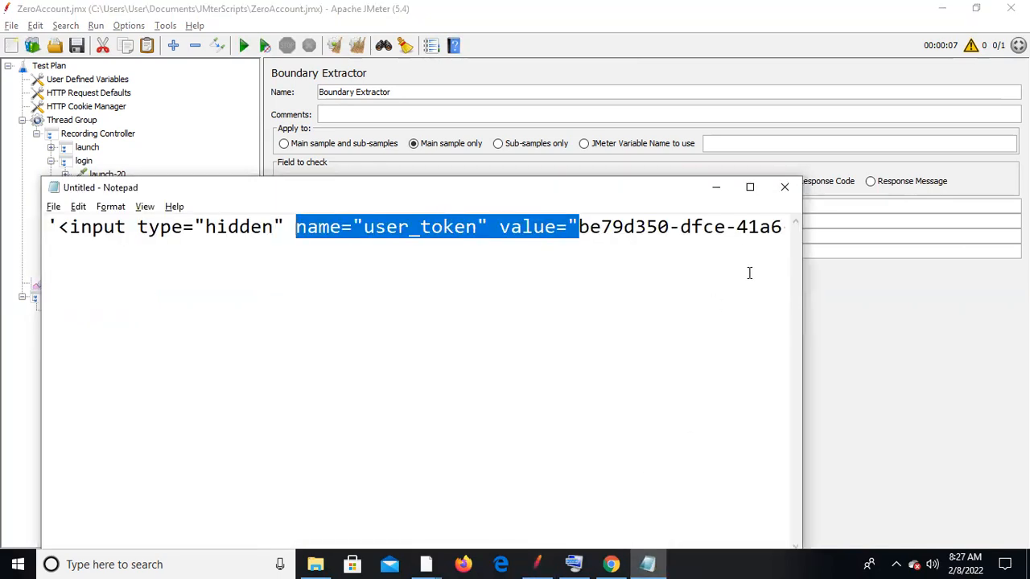
{"action": "left_click", "coordinate": [750, 187]}
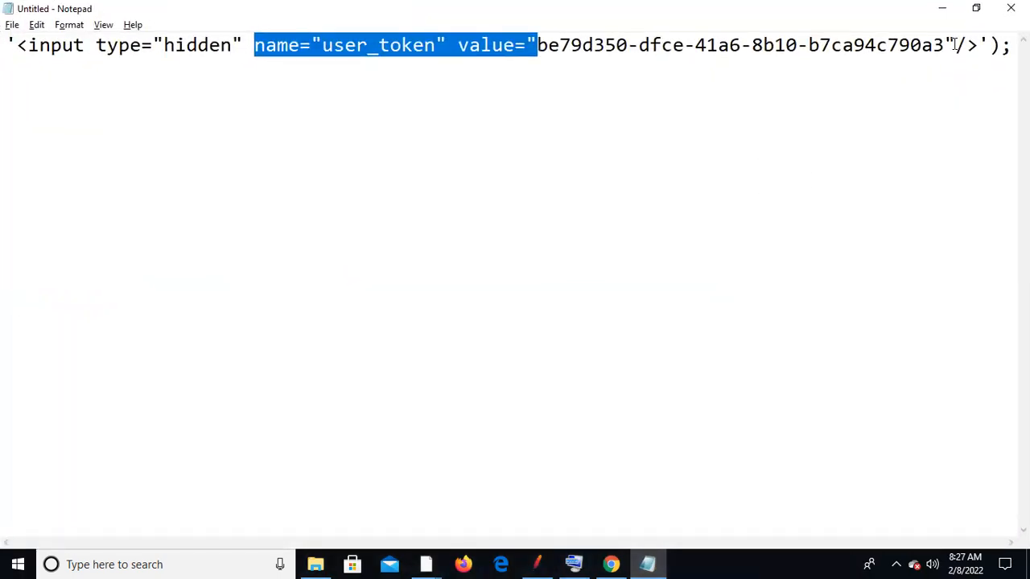
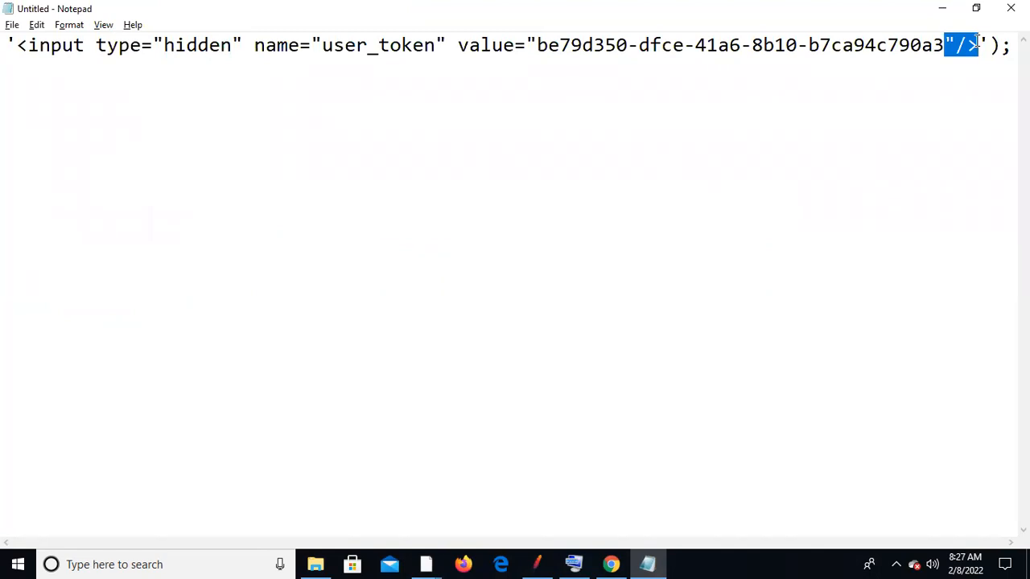
{"action": "key", "text": "alt+Tab"}
{"action": "left_click", "coordinate": [405, 239]}
{"action": "type", "text": "\"/>"}
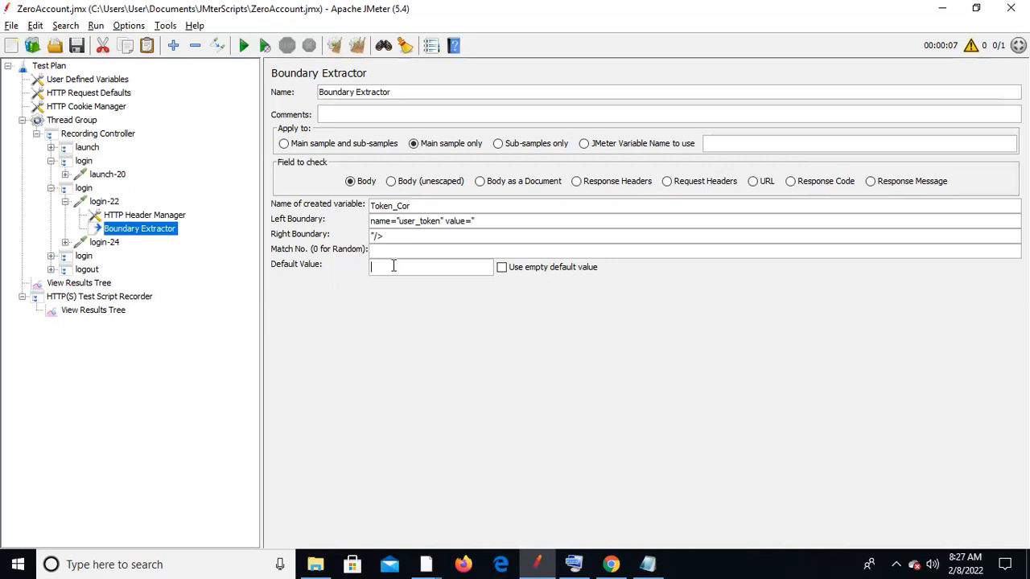
{"action": "type", "text": "NotFound"}
{"action": "left_click", "coordinate": [77, 45]}
- Add a Debug Sampler to the Thread Group
{"action": "left_click", "coordinate": [63, 125]}
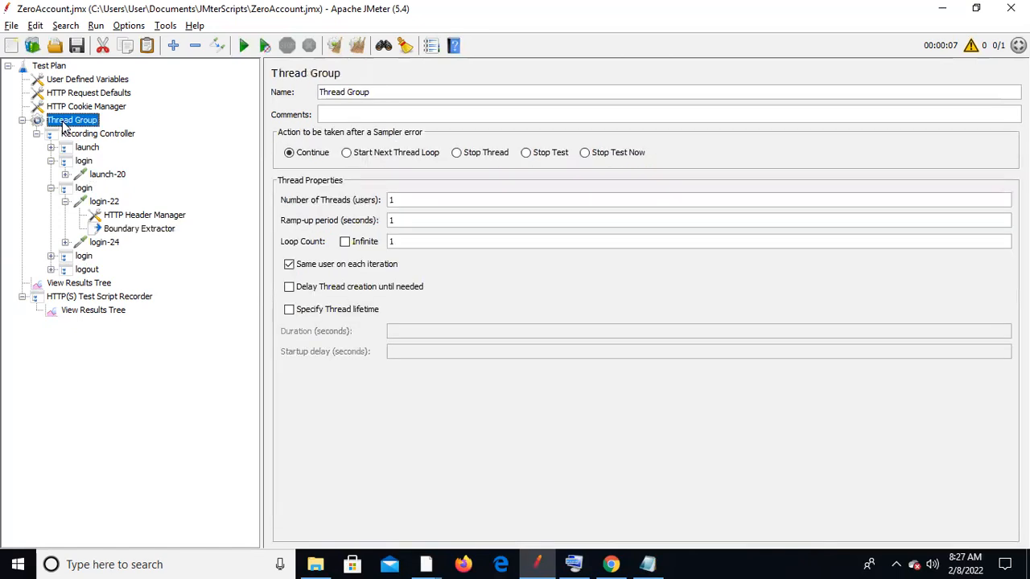
{"action": "right_click", "coordinate": [62, 124]}
{"action": "mouse_move", "coordinate": [189, 131]}
{"action": "mouse_move", "coordinate": [322, 134]}
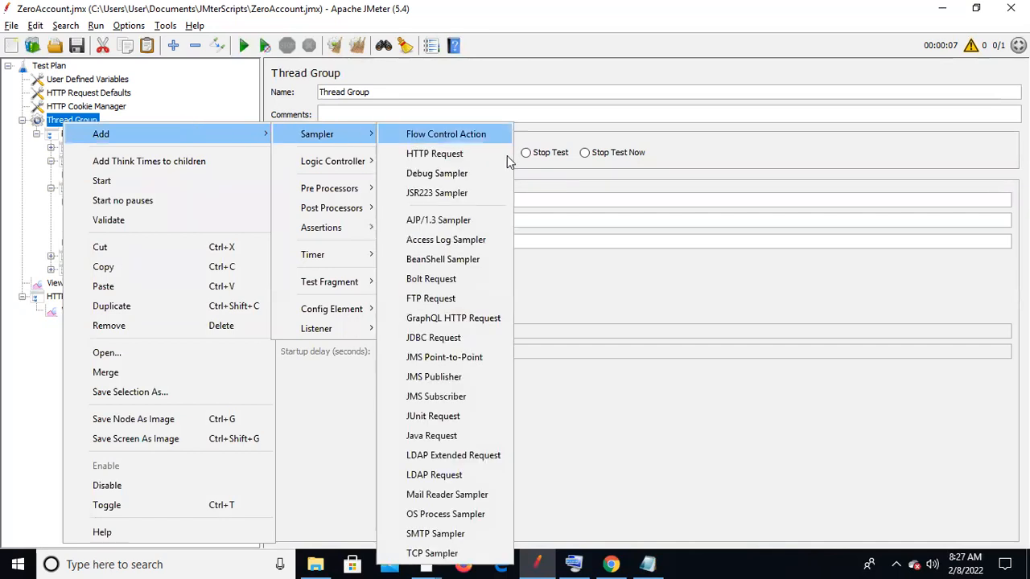
{"action": "left_click", "coordinate": [485, 177]}
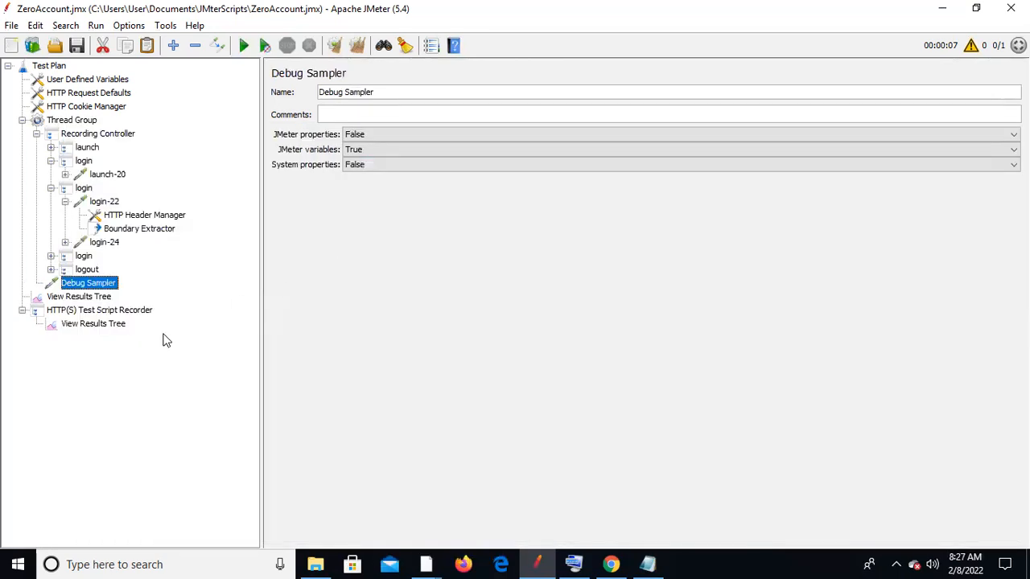
- Rerun the test plan with cleared results, appending to recording.xml, and examine the Debug Sampler's response body for the Token_Cor variable
{"action": "left_click", "coordinate": [86, 297]}
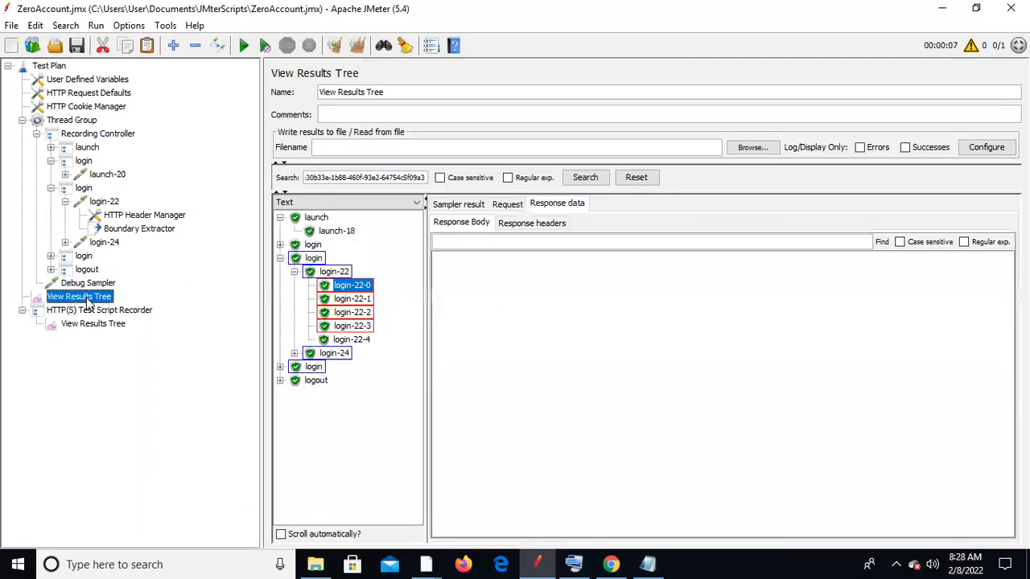
{"action": "left_click", "coordinate": [103, 283]}
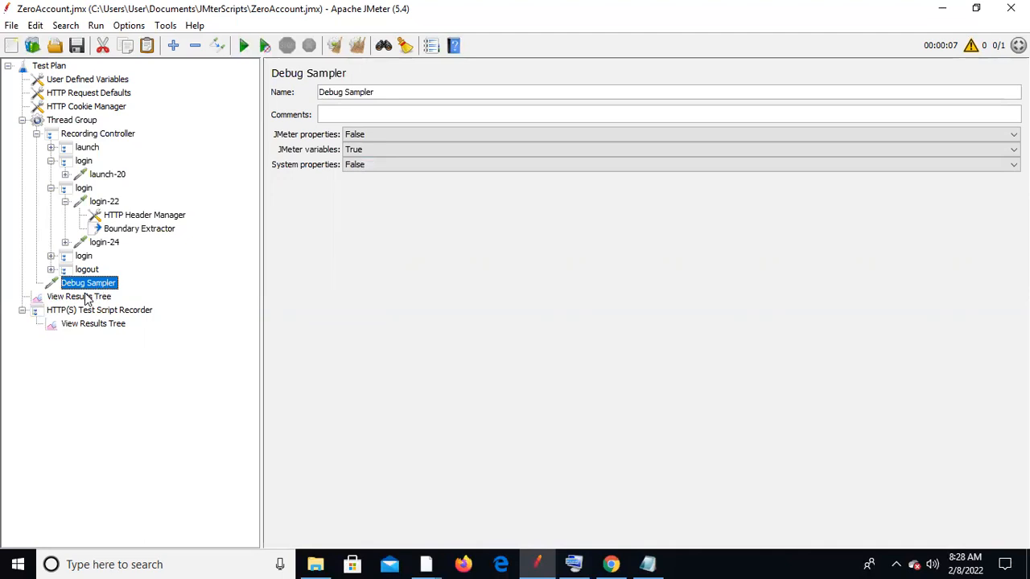
{"action": "left_click", "coordinate": [89, 297]}
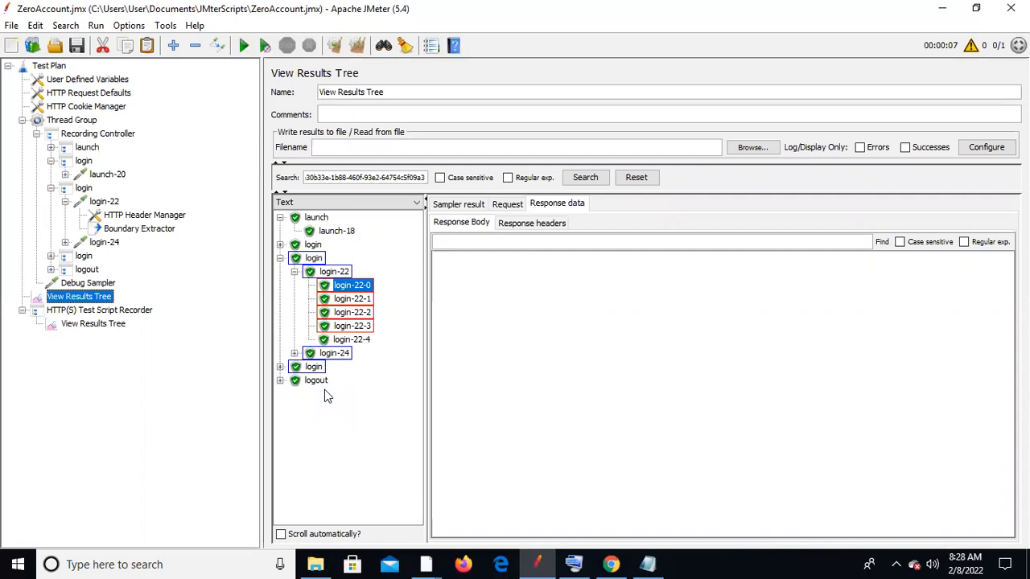
{"action": "left_click", "coordinate": [338, 48]}
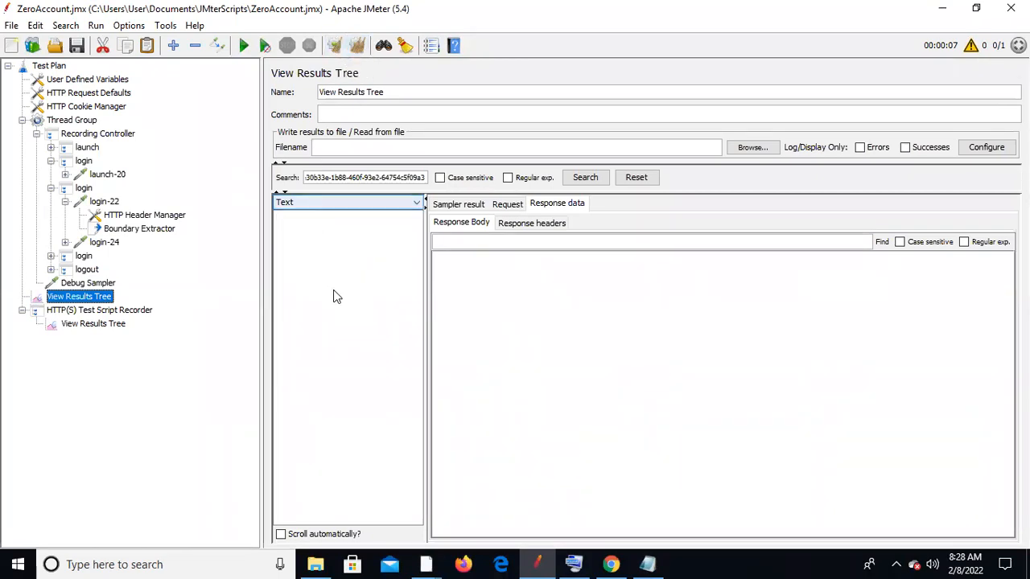
{"action": "left_click", "coordinate": [243, 46]}
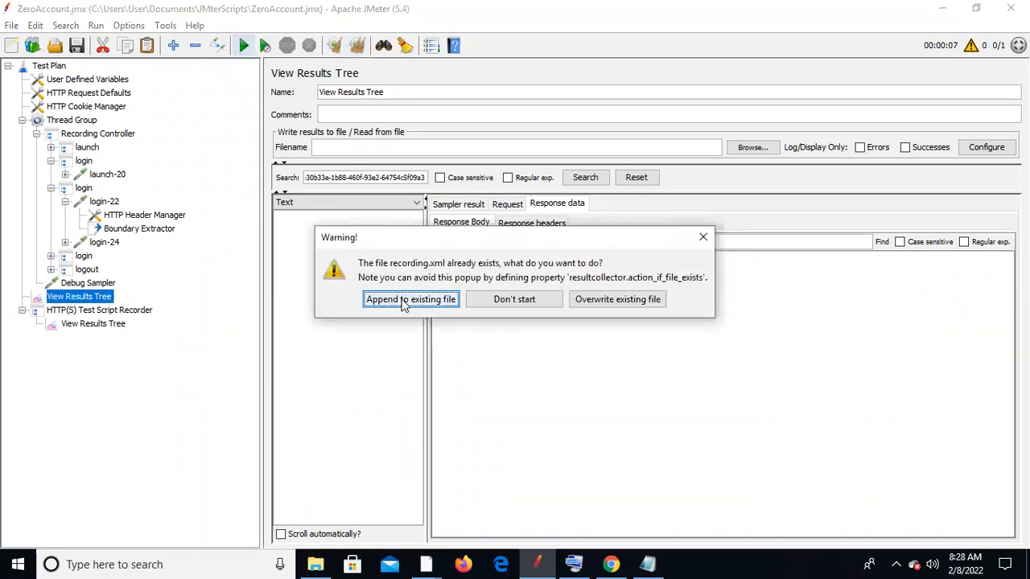
{"action": "left_click", "coordinate": [404, 304]}
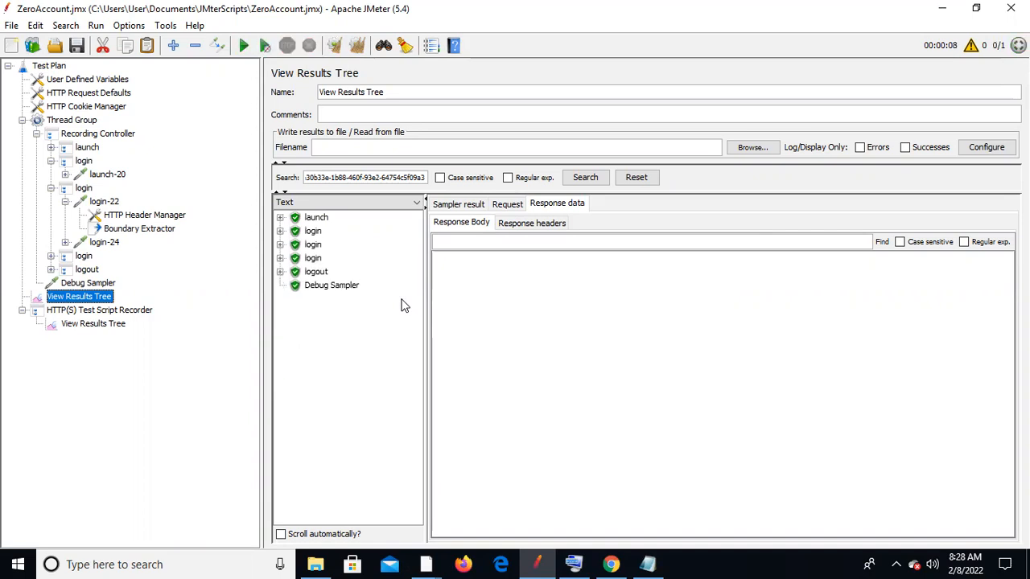
{"action": "left_click", "coordinate": [321, 288]}
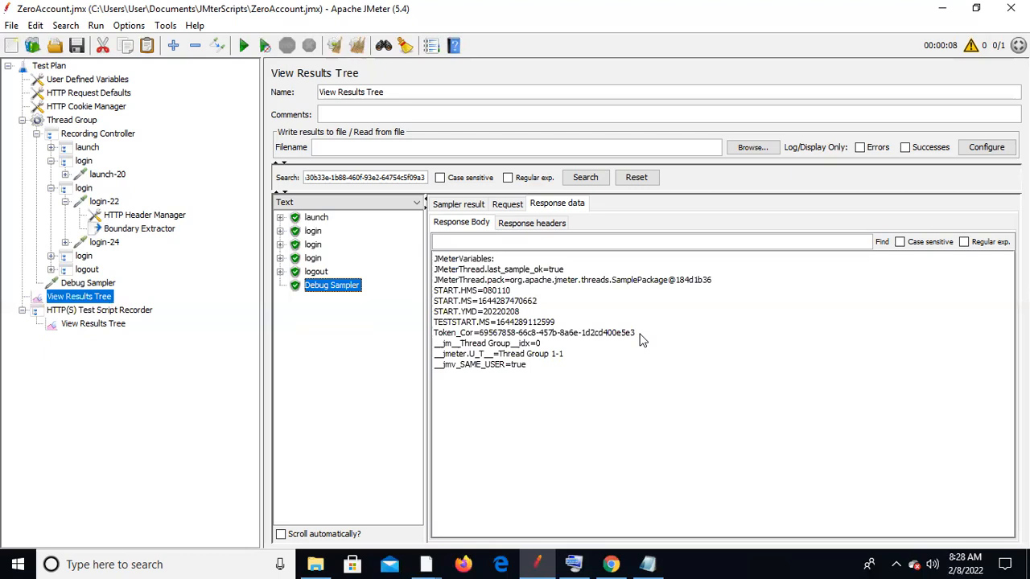
- Rename the Boundary Extractor under login-22 as Token
{"action": "left_click", "coordinate": [138, 229]}
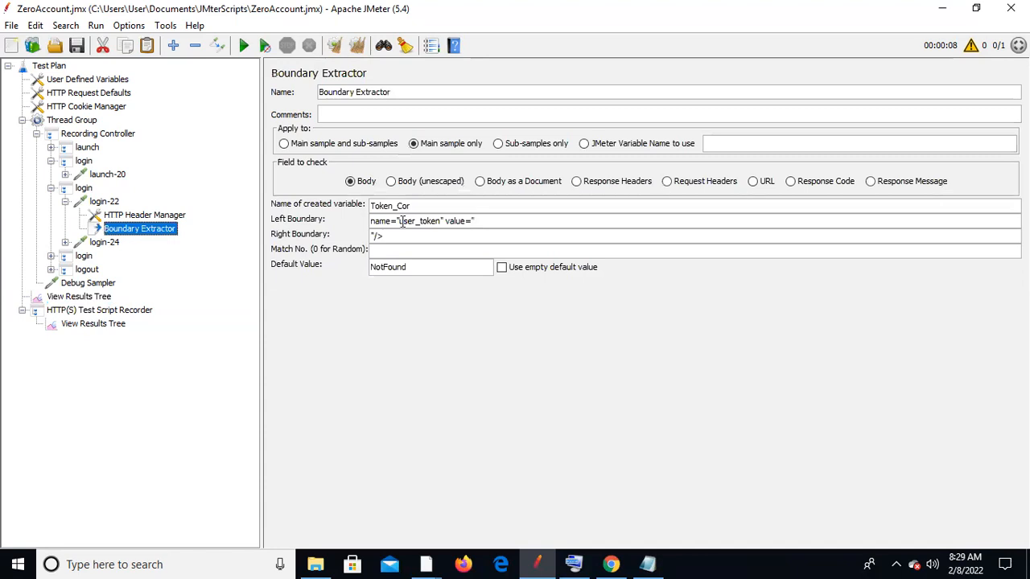
{"action": "left_click_drag", "start_coordinate": [391, 92], "coordinate": [321, 92]}
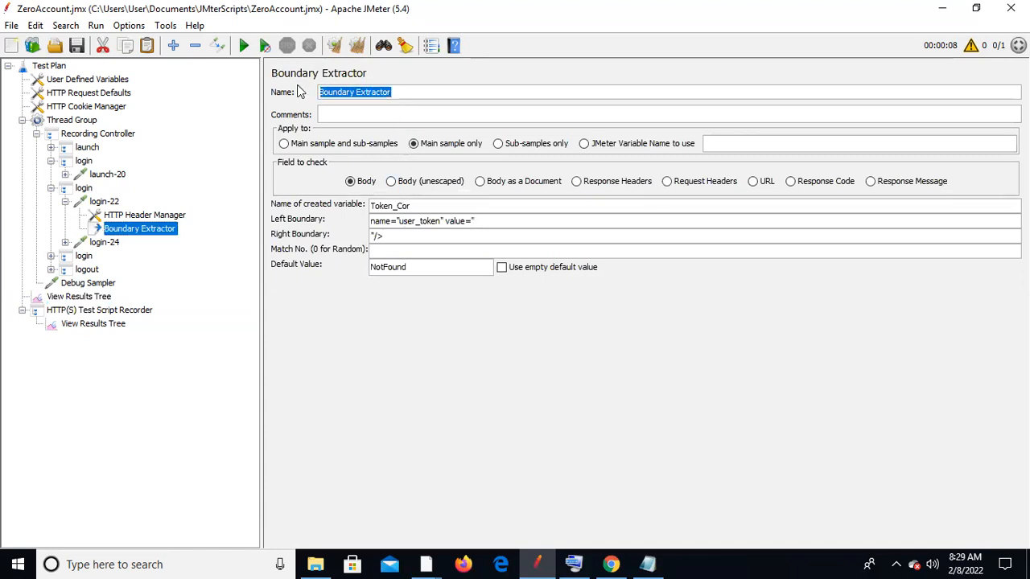
{"action": "type", "text": "Token"}
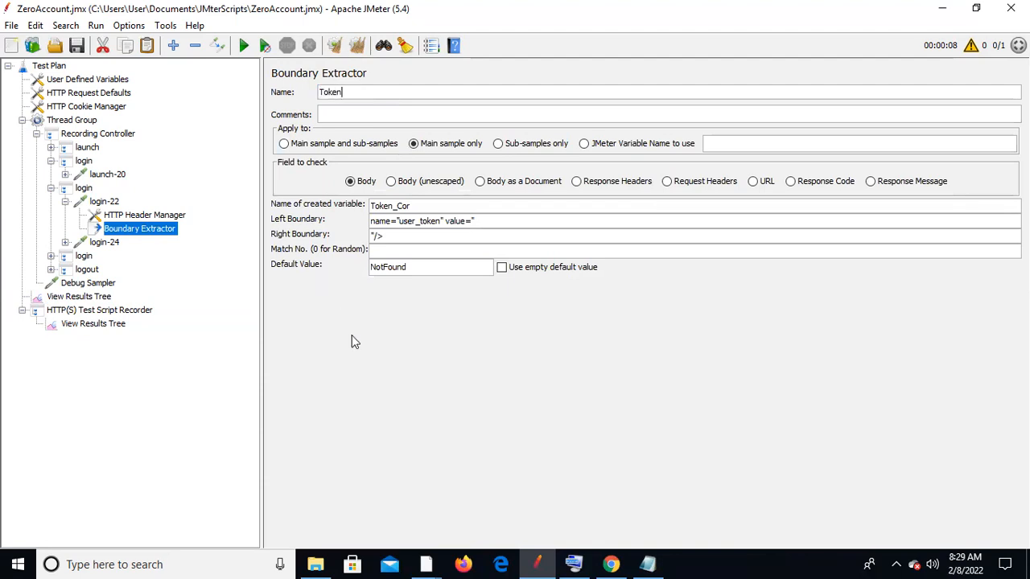
{"action": "left_click", "coordinate": [103, 244]}
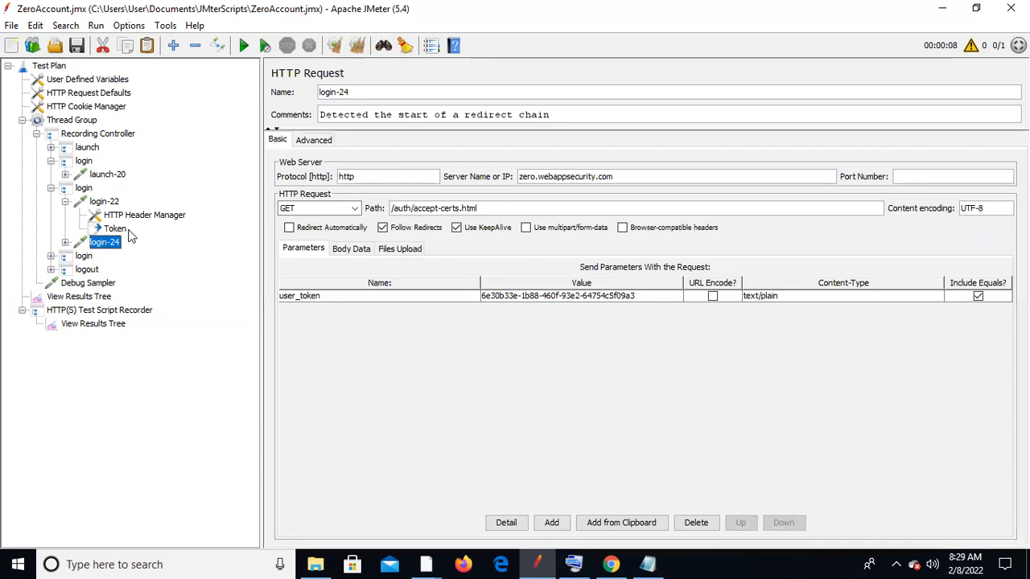
- Copy the variable name Token_Cor from the Token extractor and check the launch-18, launch-20 and login-22 requests for a user_token parameter
{"action": "left_click", "coordinate": [115, 219]}
{"action": "left_click", "coordinate": [115, 230]}
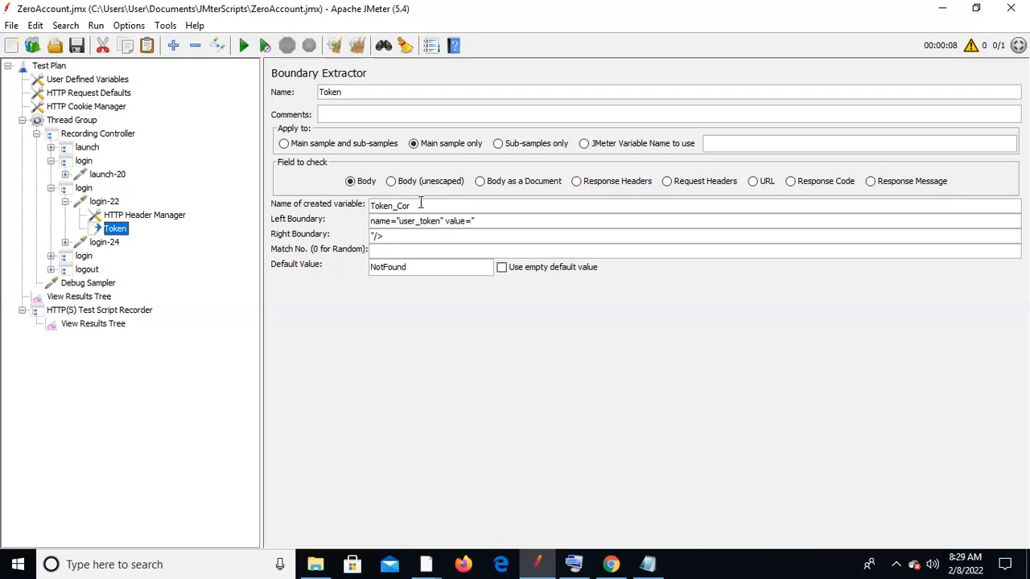
{"action": "left_click_drag", "start_coordinate": [411, 206], "coordinate": [364, 206]}
{"action": "key", "text": "ctrl+c"}
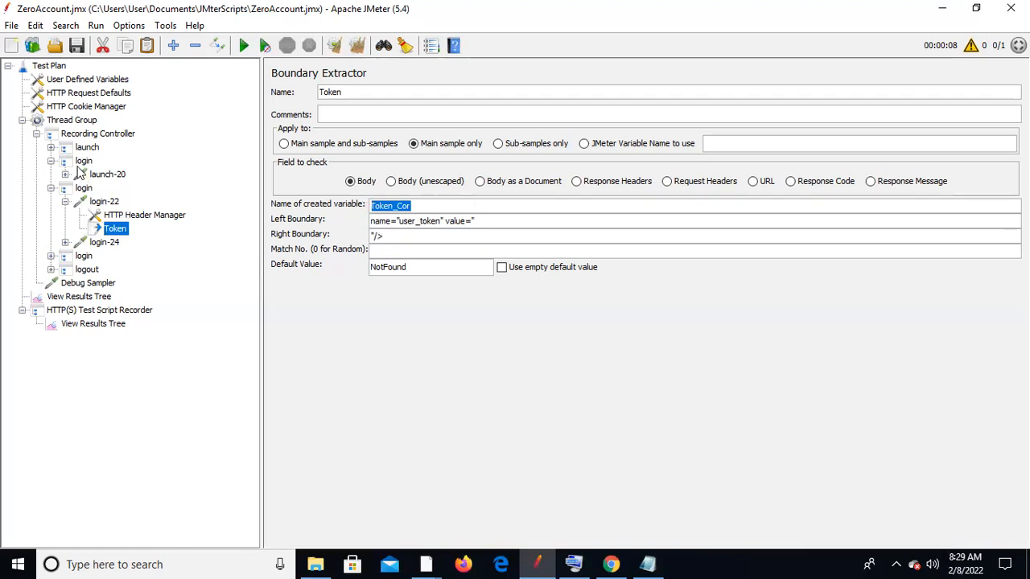
{"action": "left_click", "coordinate": [51, 148]}
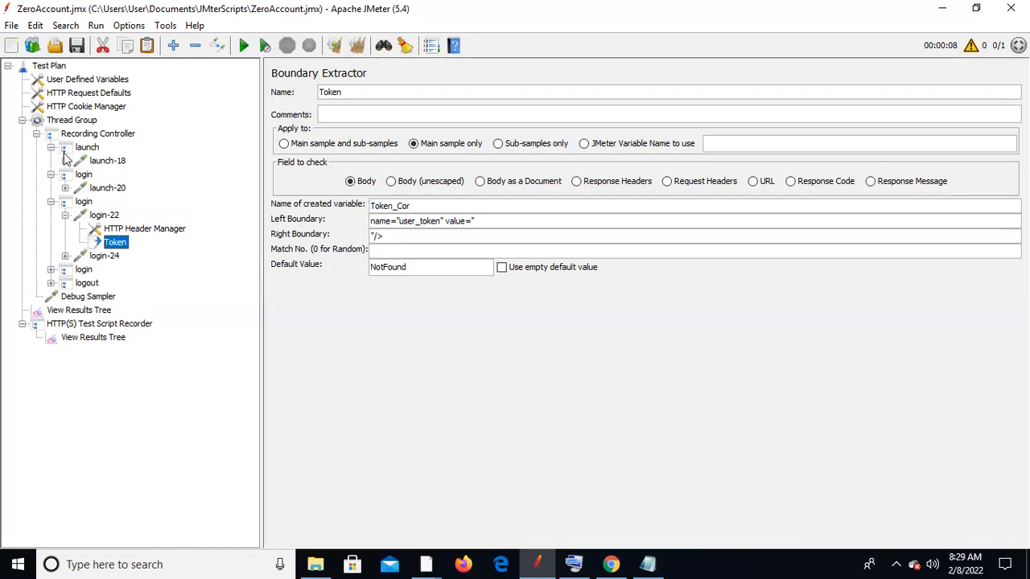
{"action": "left_click", "coordinate": [115, 161]}
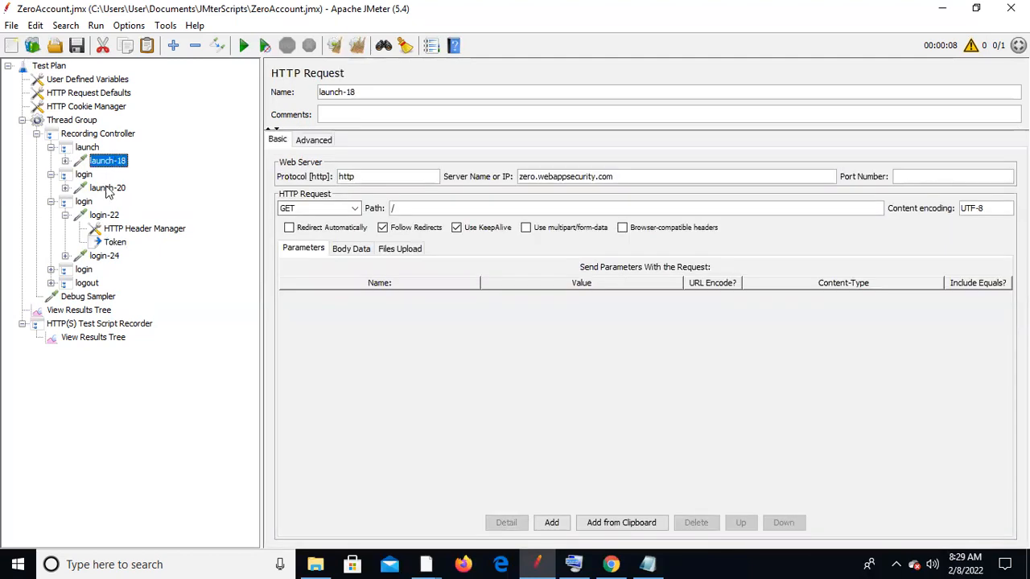
{"action": "left_click", "coordinate": [110, 190]}
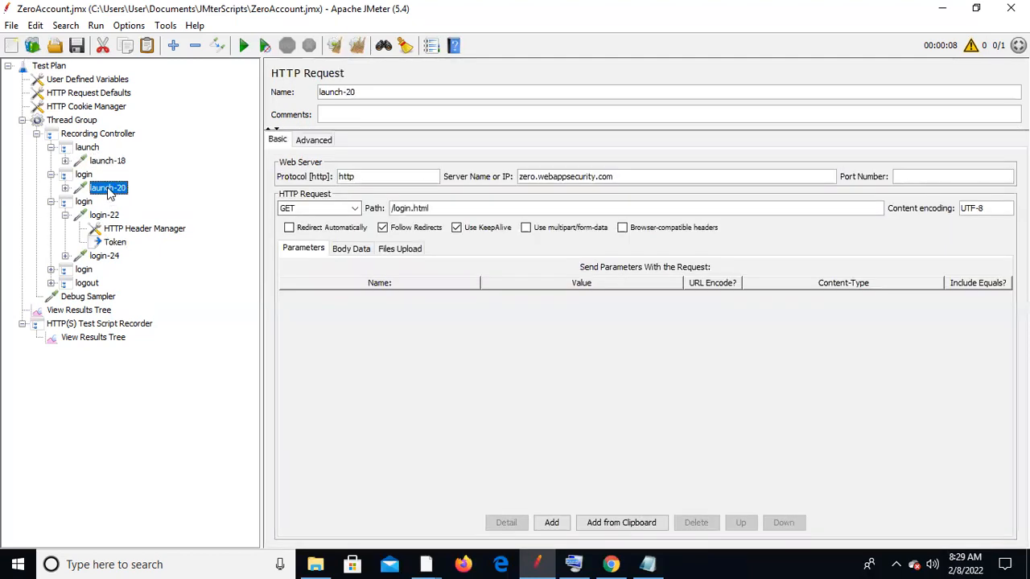
{"action": "left_click", "coordinate": [105, 216]}
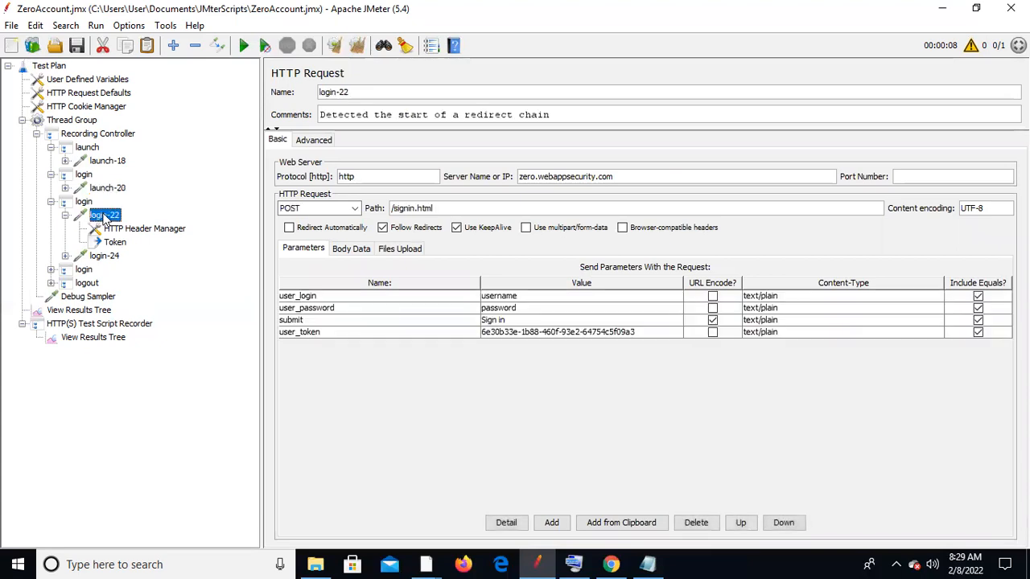
- Replace the hard-coded user_token parameter value in the login-22 request with ${Token_Cor}
{"action": "double_click", "coordinate": [643, 333]}
{"action": "left_click_drag", "start_coordinate": [647, 333], "coordinate": [483, 333]}
{"action": "key", "text": "BackSpace"}
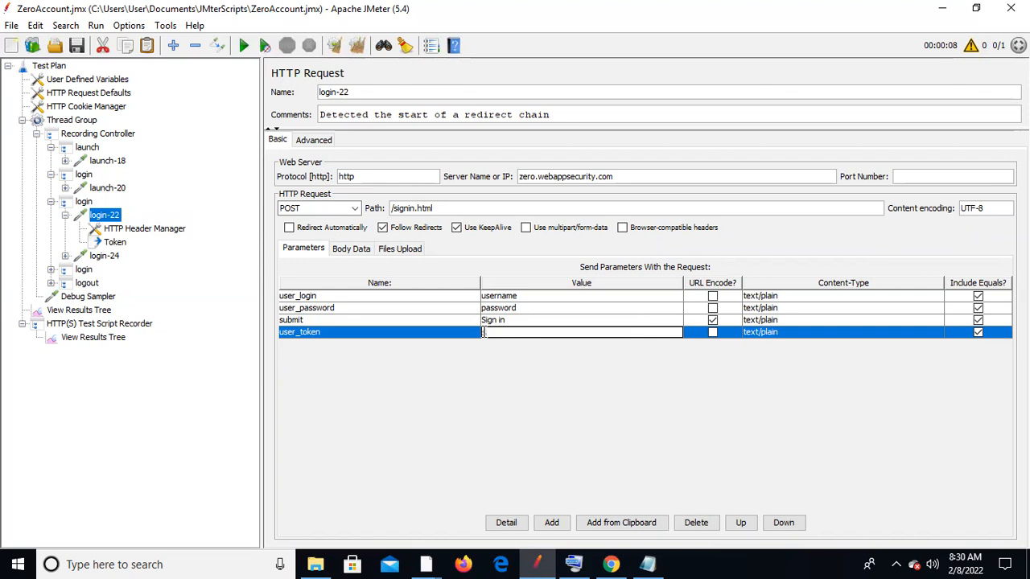
{"action": "type", "text": "${"}
{"action": "key", "text": "ctrl+v"}
{"action": "type", "text": "}"}
{"action": "left_click", "coordinate": [566, 319]}
{"action": "left_click", "coordinate": [538, 335]}
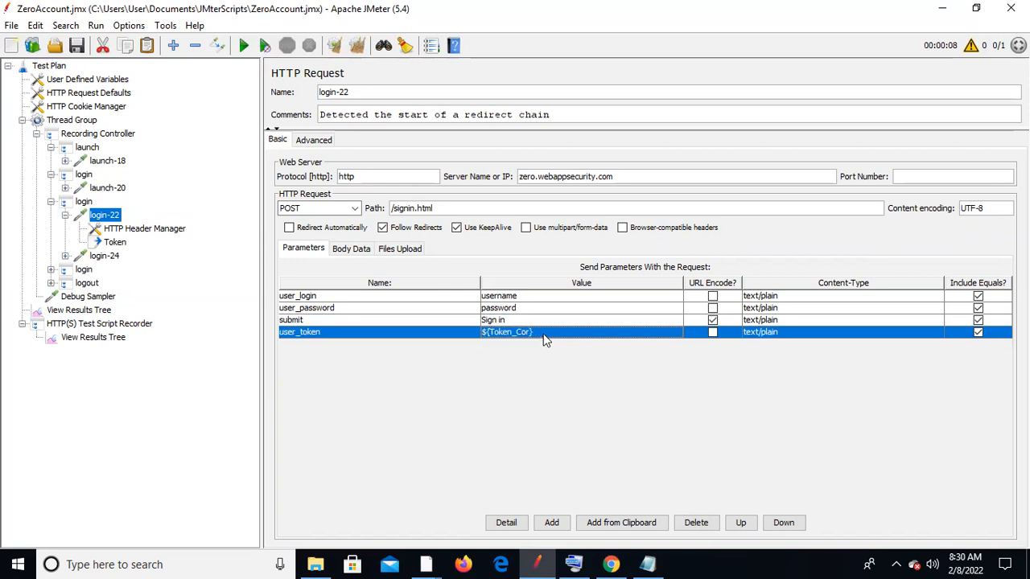
{"action": "double_click", "coordinate": [540, 329]}
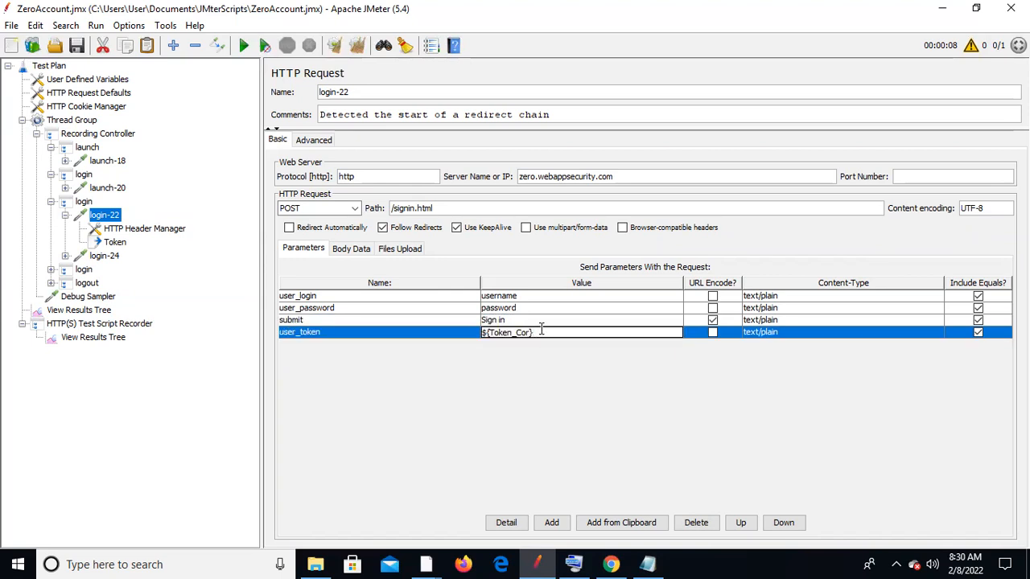
- Replace the hard-coded user_token parameter value in the login-24 request with ${Token_Cor}
{"action": "left_click", "coordinate": [65, 256]}
{"action": "left_click", "coordinate": [98, 257]}
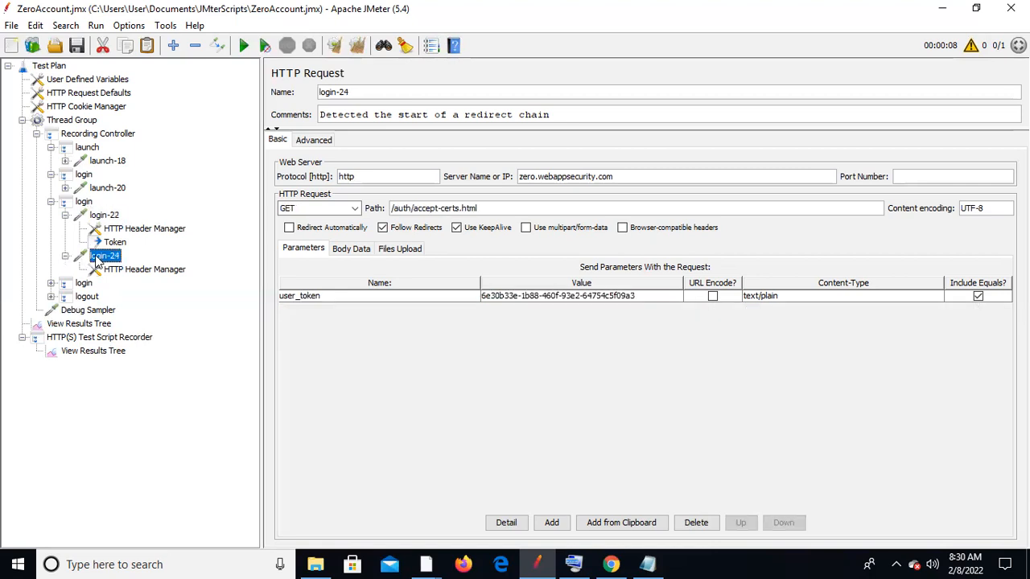
{"action": "double_click", "coordinate": [640, 296]}
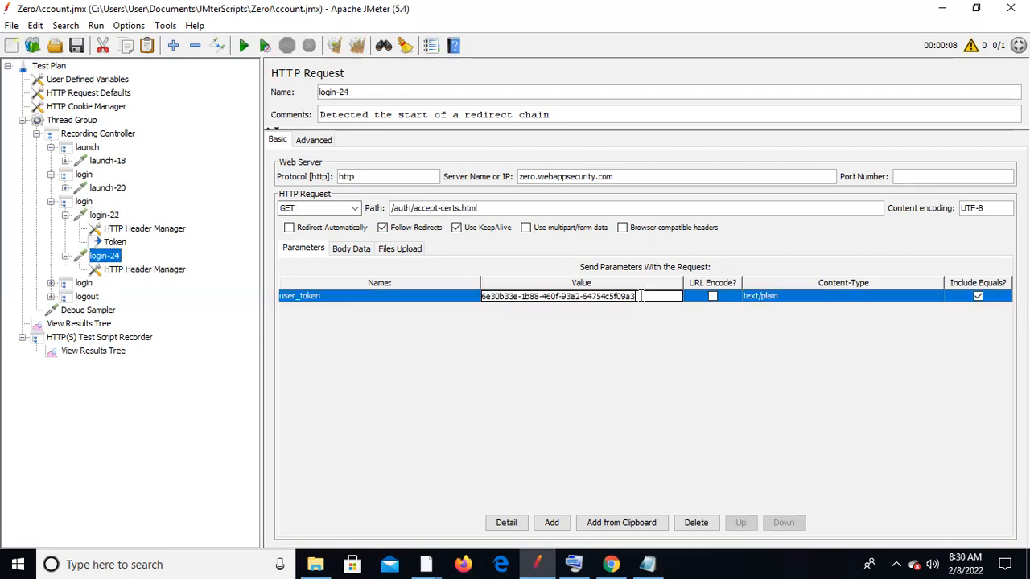
{"action": "left_click_drag", "start_coordinate": [639, 296], "coordinate": [483, 297]}
{"action": "key", "text": "BackSpace"}
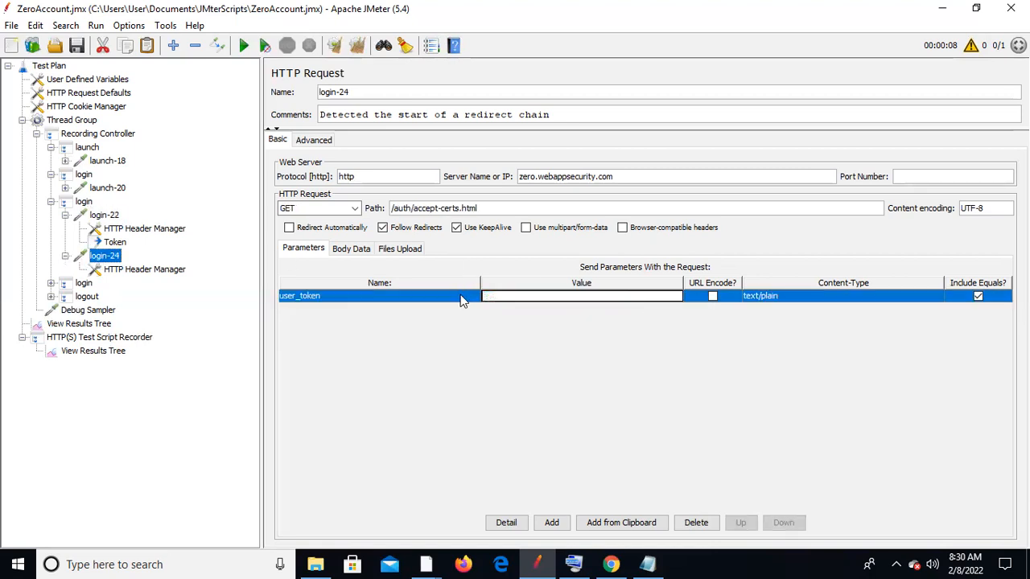
{"action": "type", "text": "${Token_Cor"}
{"action": "left_click", "coordinate": [137, 270]}
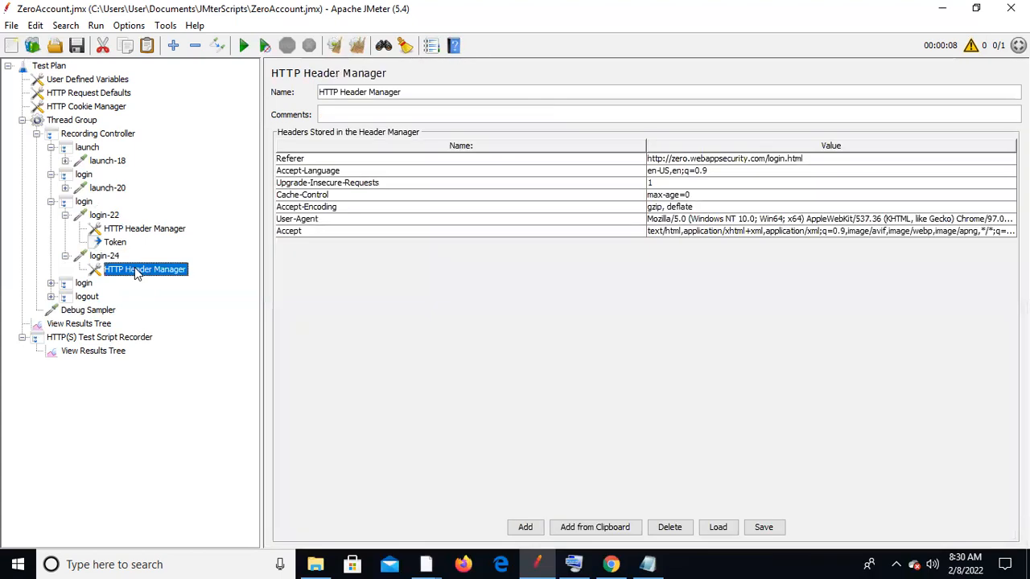
{"action": "left_click", "coordinate": [83, 284]}
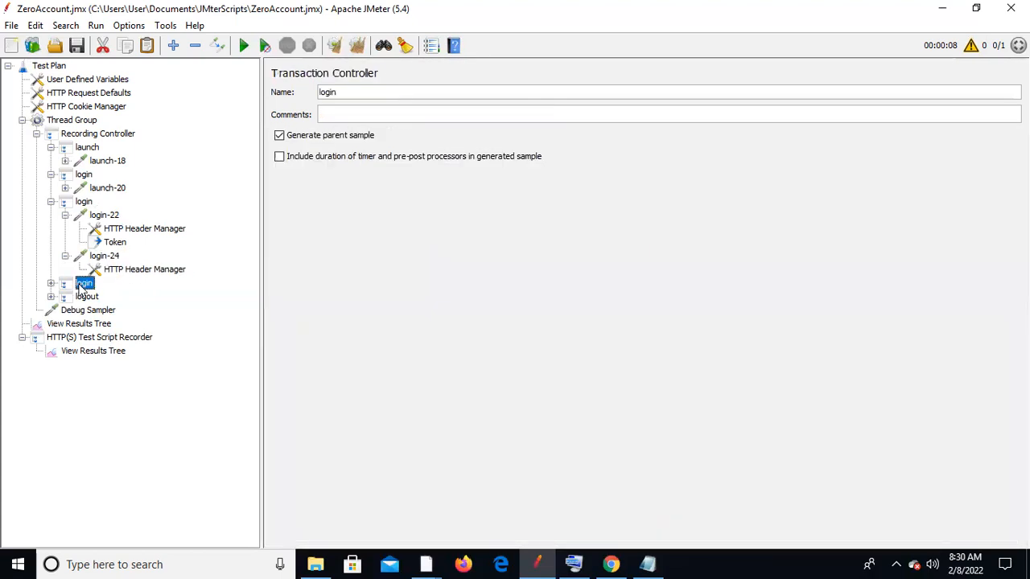
- Replace the hard-coded user_token parameter value in the login-25 request with ${Token_Cor}
{"action": "left_click", "coordinate": [51, 284]}
{"action": "left_click", "coordinate": [102, 297]}
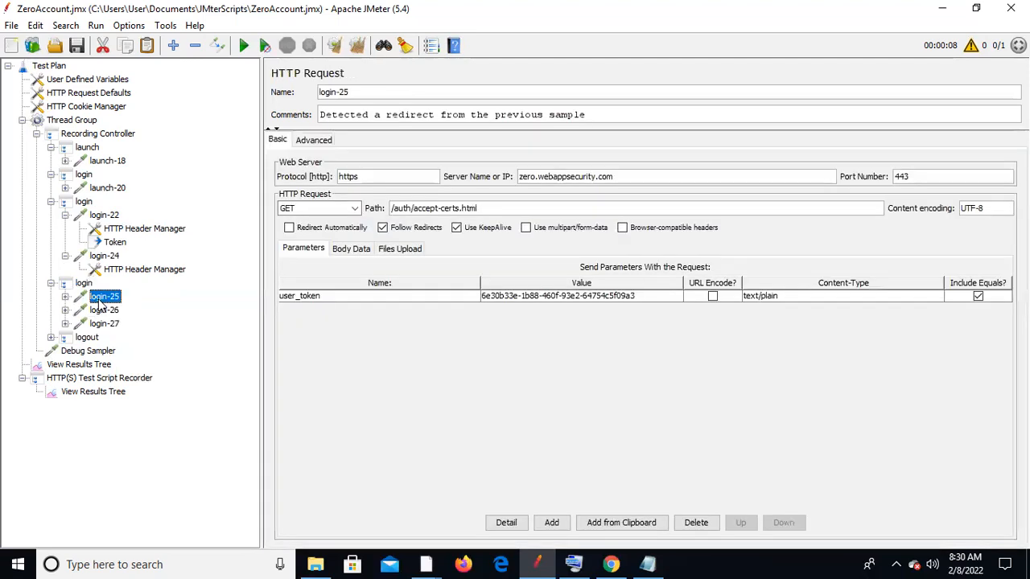
{"action": "double_click", "coordinate": [649, 294]}
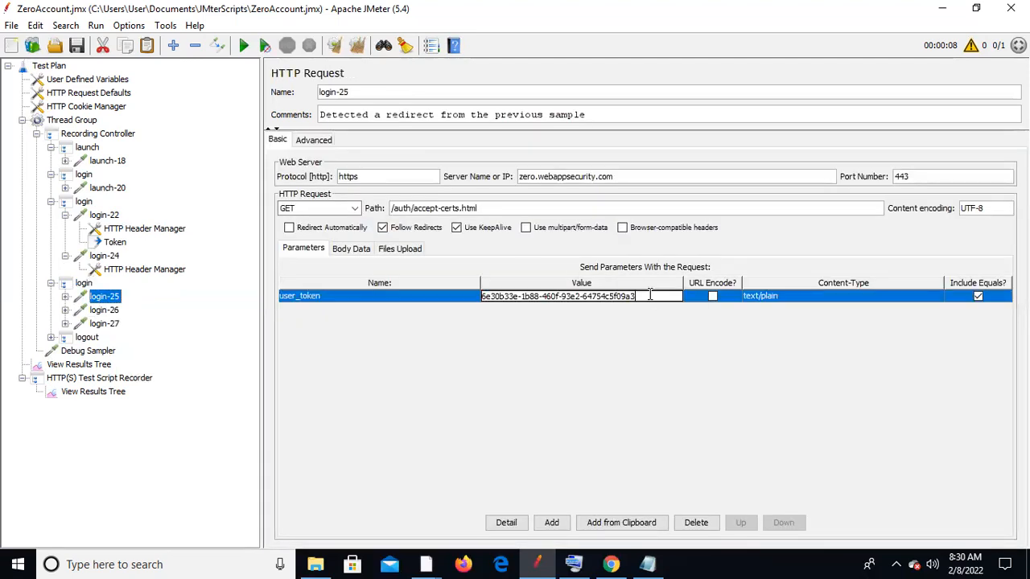
{"action": "left_click_drag", "start_coordinate": [648, 296], "coordinate": [441, 300]}
{"action": "key", "text": "BackSpace"}
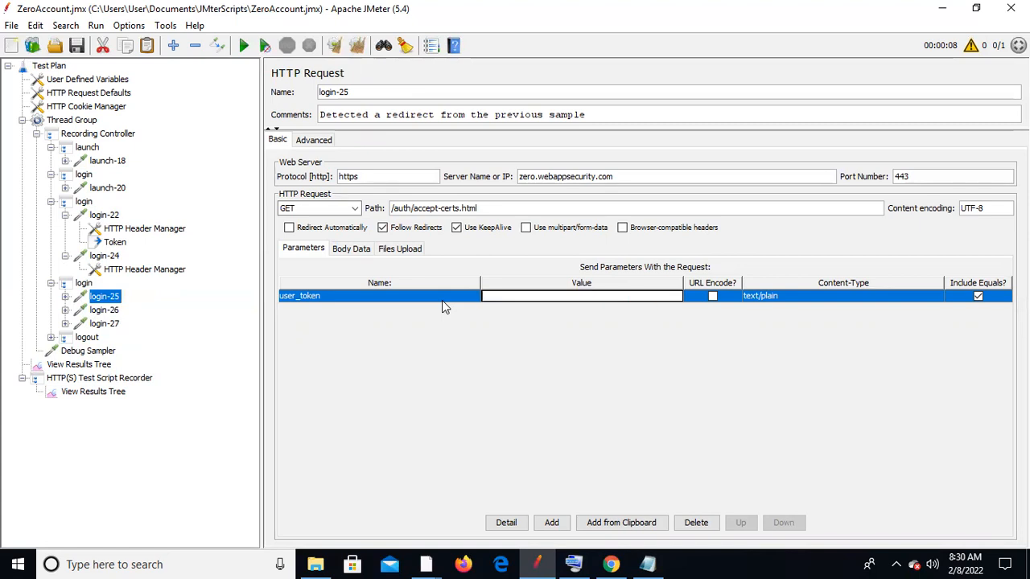
{"action": "type", "text": "${Token_Cor}"}
- Replace the hard-coded user_token parameter value in the login-26 request with ${Token_Cor}
{"action": "left_click", "coordinate": [100, 312]}
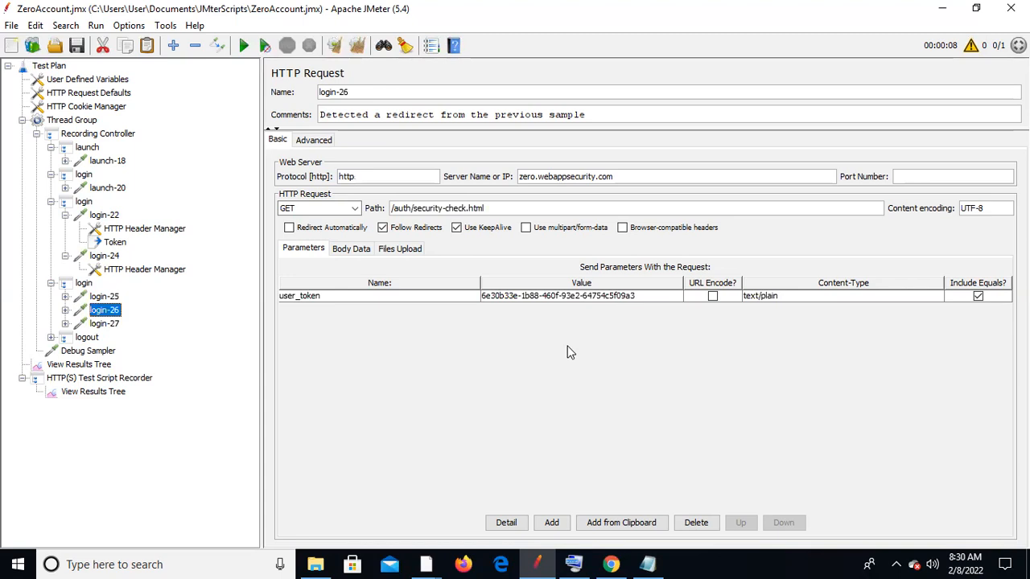
{"action": "double_click", "coordinate": [643, 299]}
{"action": "left_click_drag", "start_coordinate": [644, 298], "coordinate": [437, 300]}
{"action": "key", "text": "BackSpace"}
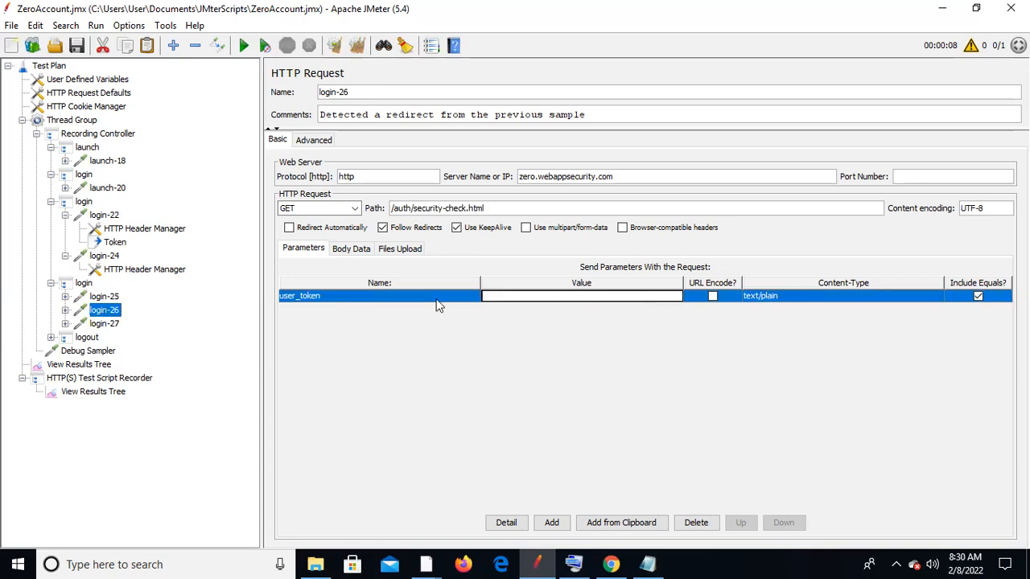
{"action": "type", "text": "${Token_Cor}"}
- Check the login-27, logout-28 and logout-29 requests for a user_token parameter
{"action": "left_click", "coordinate": [111, 324]}
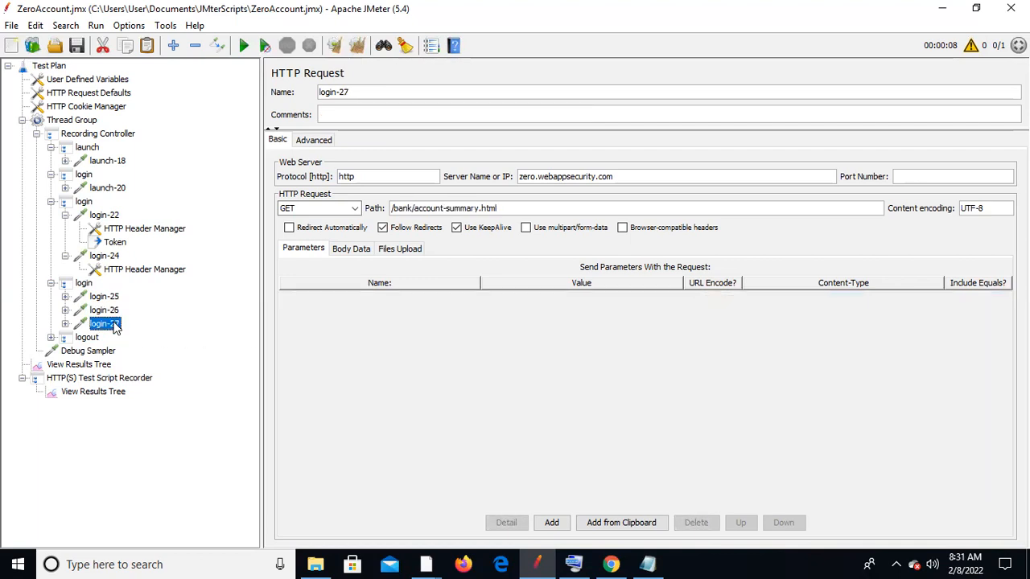
{"action": "left_click", "coordinate": [51, 337]}
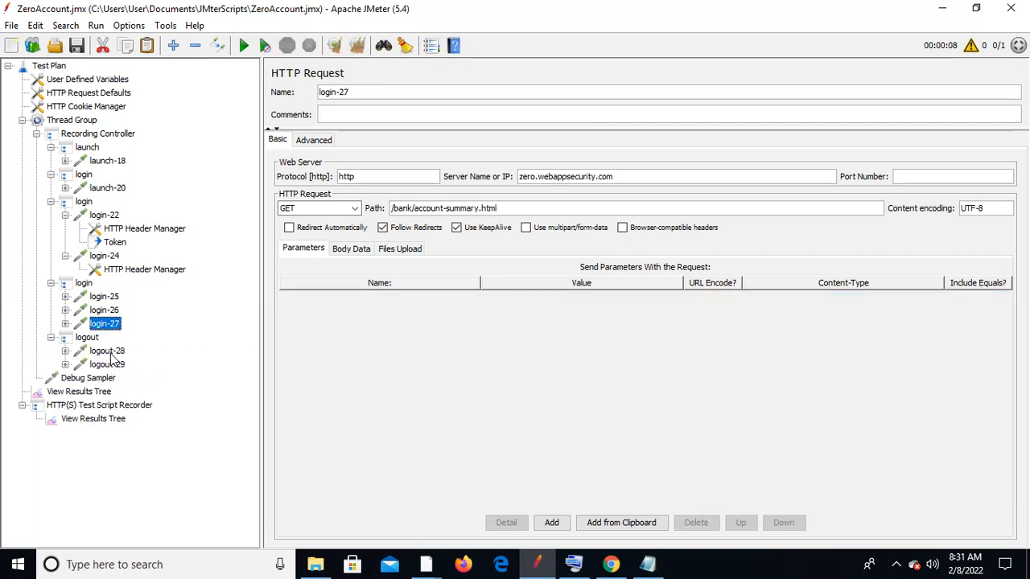
{"action": "left_click", "coordinate": [111, 354]}
{"action": "left_click", "coordinate": [112, 366]}
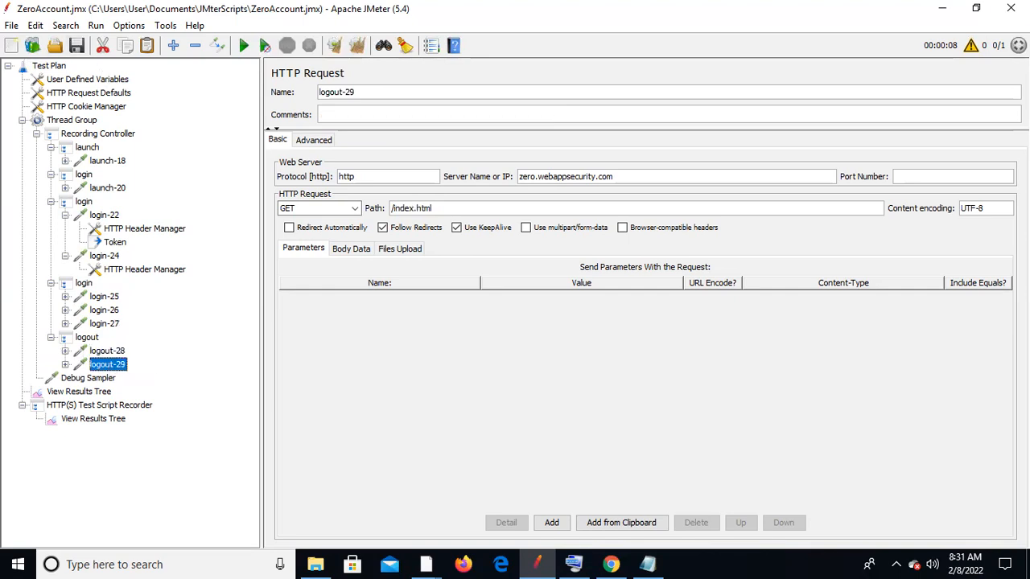
- Clear the old results in the test plan's View Results Tree and rerun the test
{"action": "left_click", "coordinate": [89, 392]}
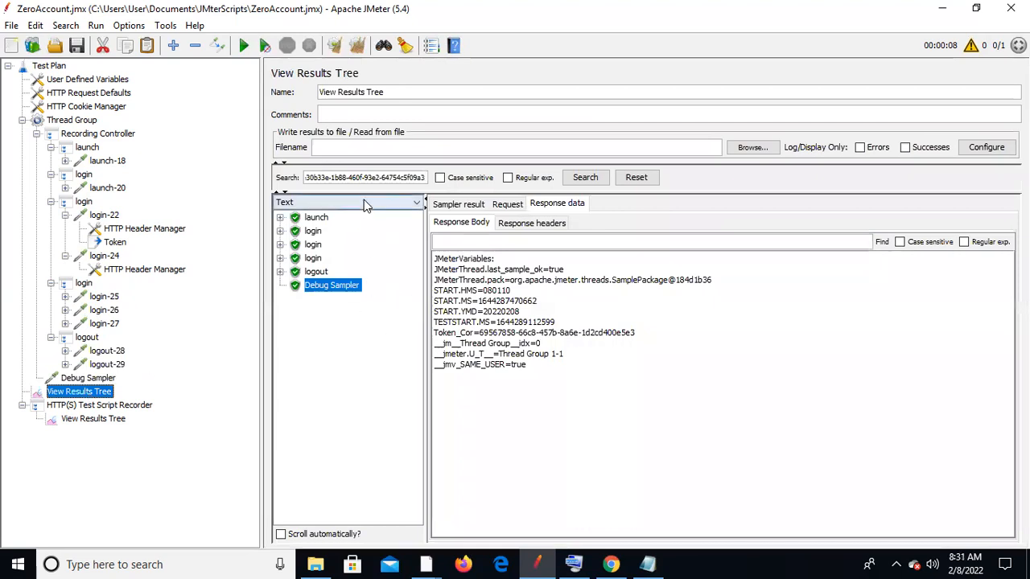
{"action": "left_click", "coordinate": [333, 49]}
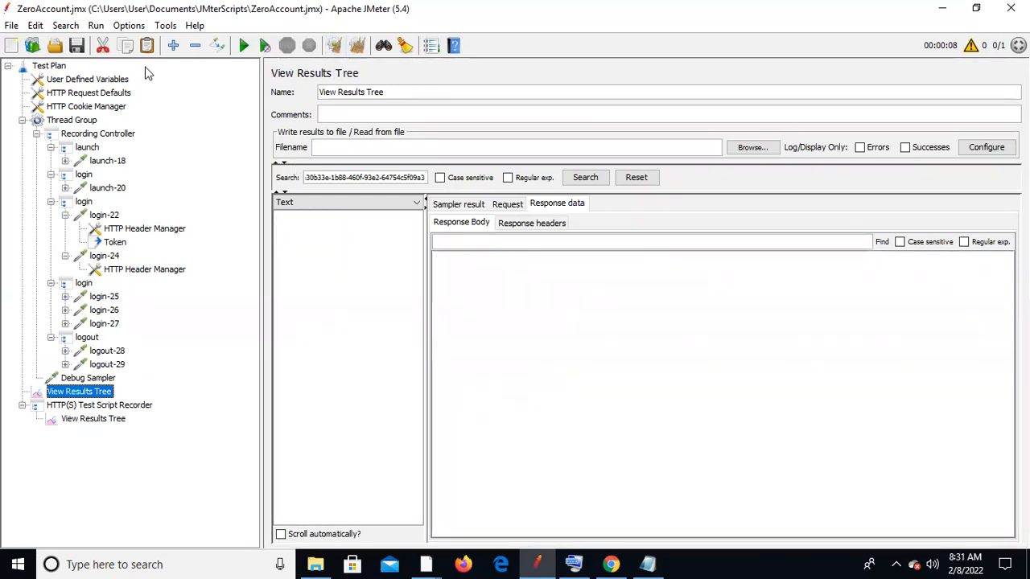
{"action": "left_click", "coordinate": [245, 45]}
{"action": "left_click", "coordinate": [418, 300]}
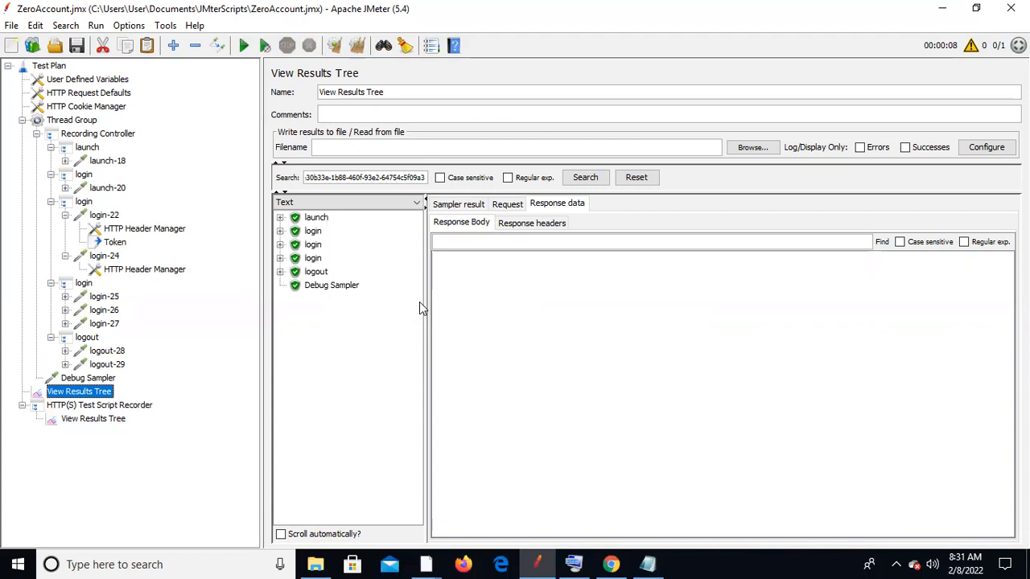
- Examine the response data of the Debug Sampler, launch-18, launch-20 and login-22 samples, checking the extracted Token_Cor variable
{"action": "left_click", "coordinate": [330, 290]}
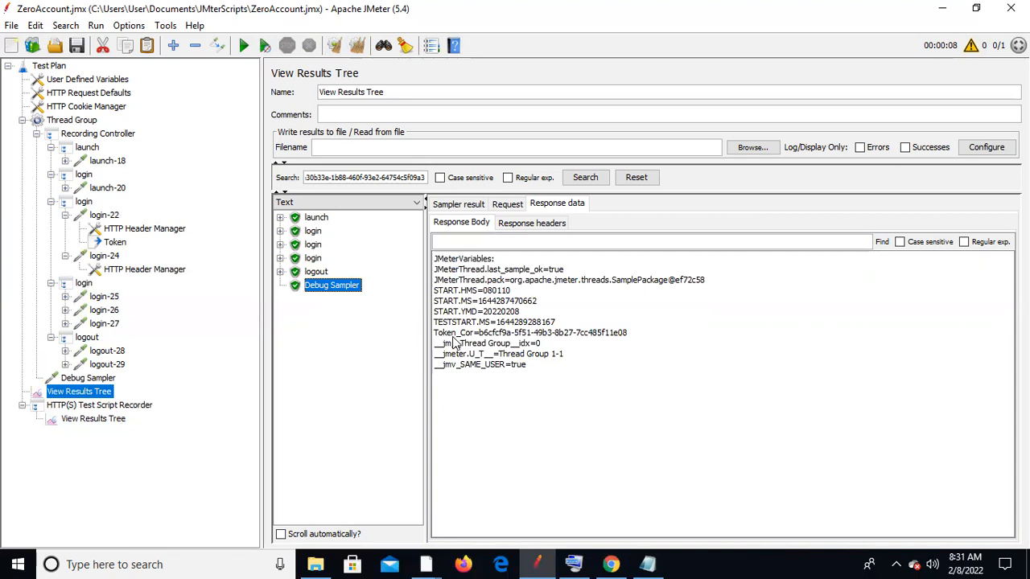
{"action": "left_click", "coordinate": [280, 218]}
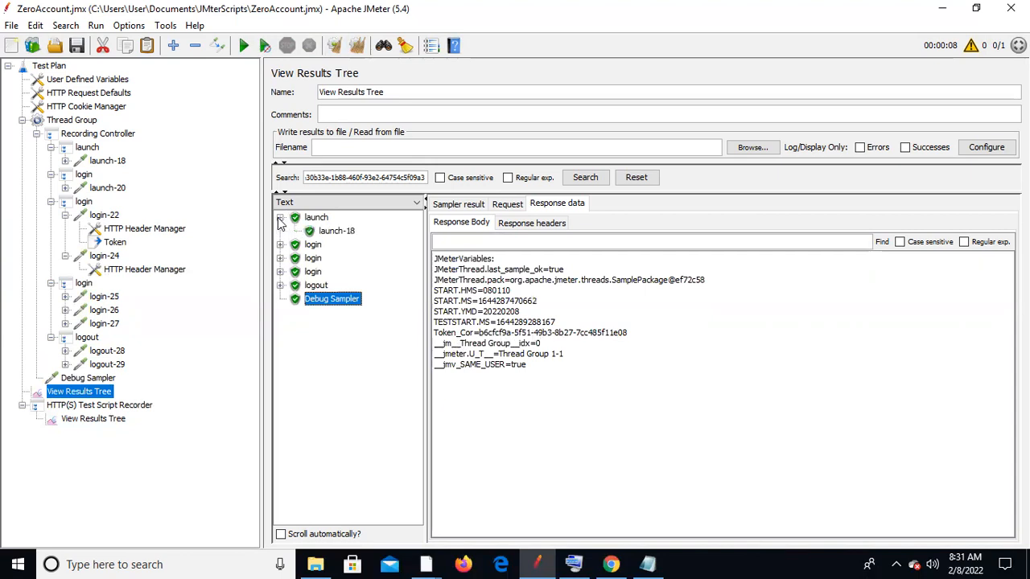
{"action": "left_click", "coordinate": [335, 234]}
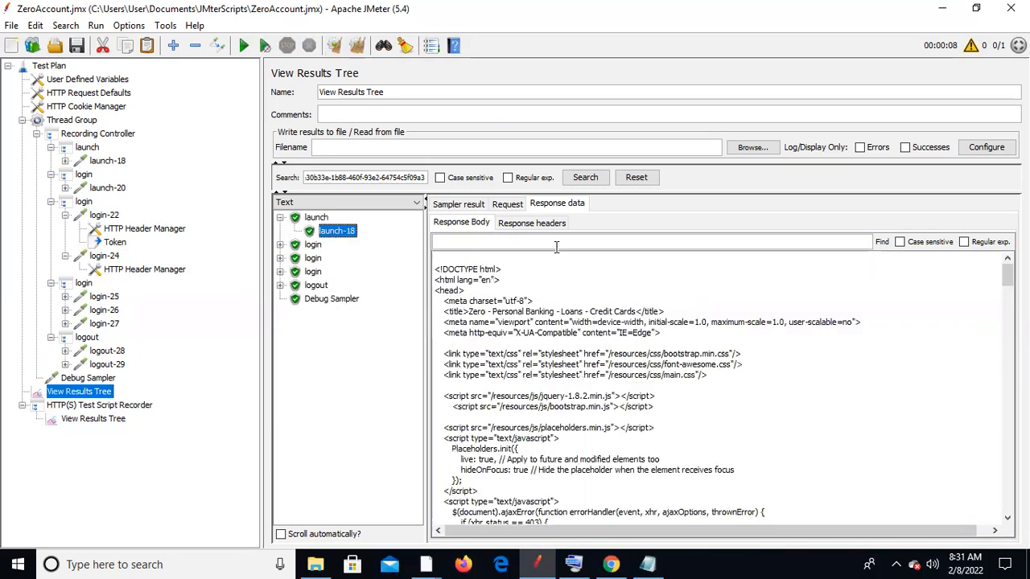
{"action": "left_click", "coordinate": [280, 244]}
{"action": "left_click", "coordinate": [338, 259]}
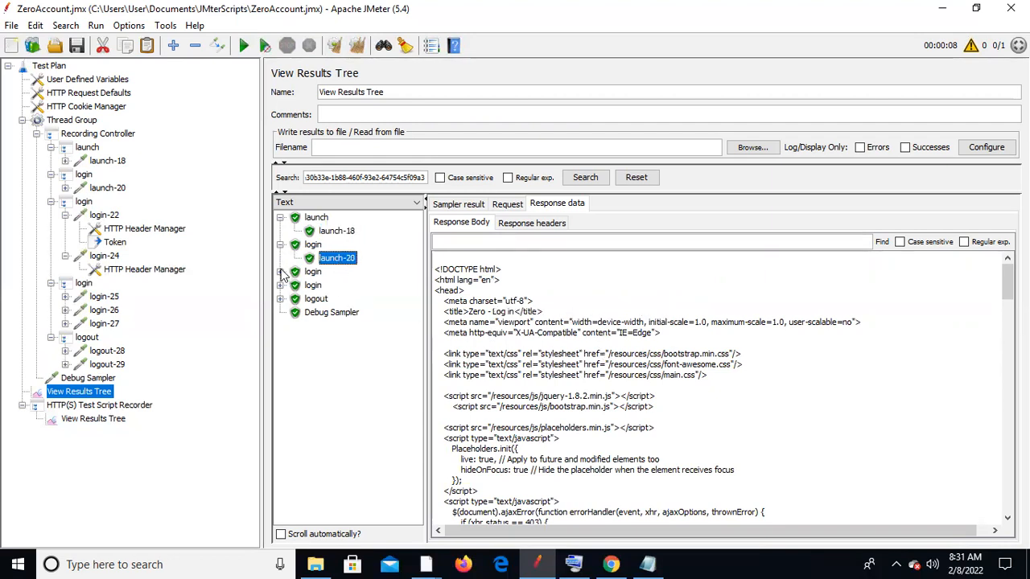
{"action": "left_click", "coordinate": [281, 272]}
{"action": "left_click", "coordinate": [327, 287]}
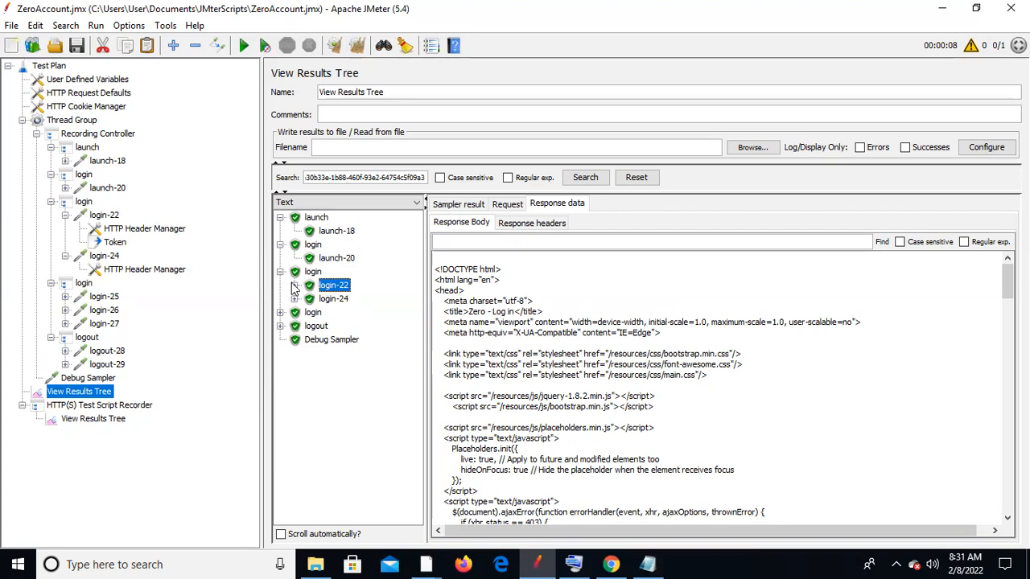
{"action": "left_click", "coordinate": [295, 288]}
{"action": "left_click", "coordinate": [352, 303]}
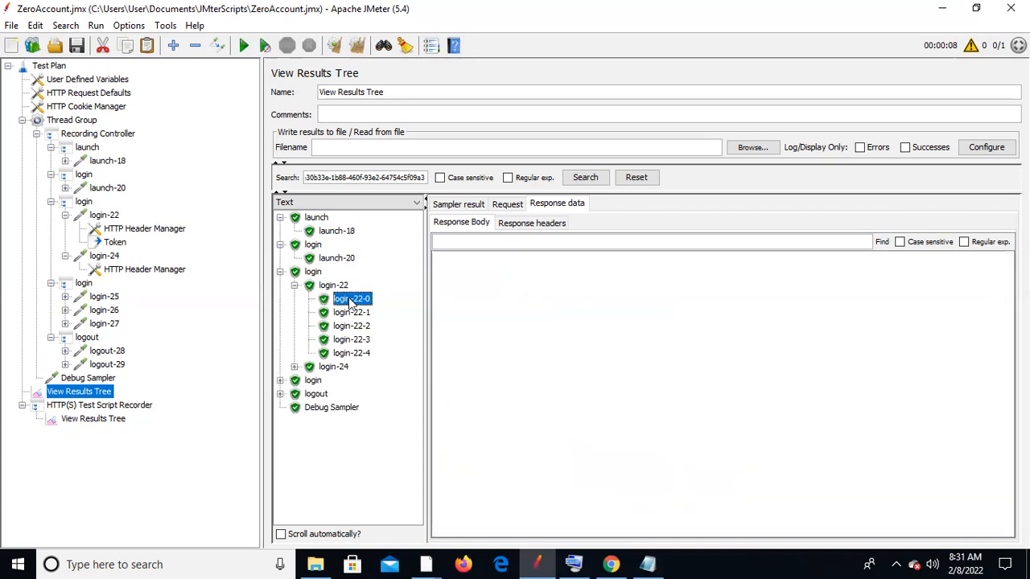
{"action": "left_click", "coordinate": [351, 313]}
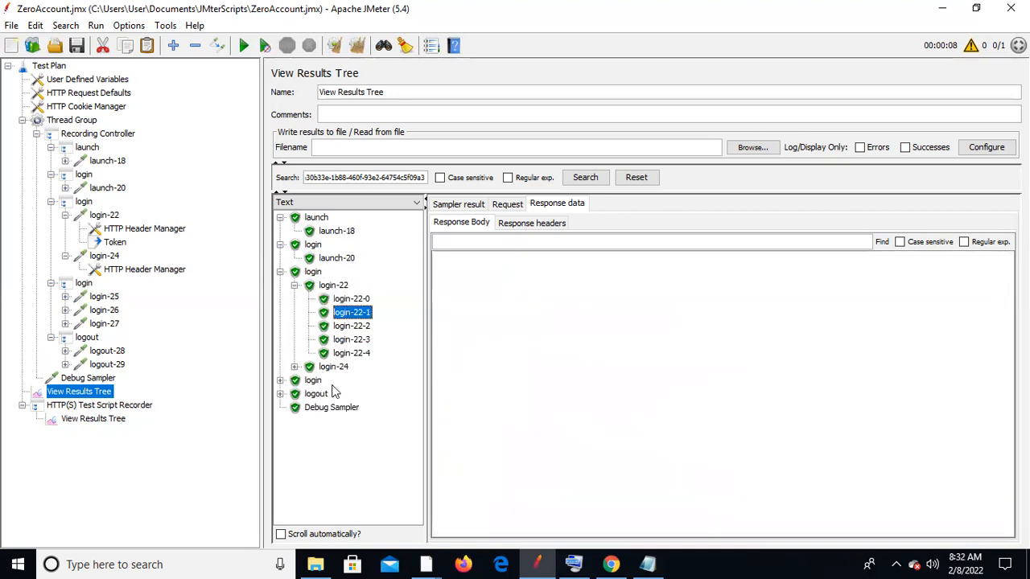
{"action": "left_click", "coordinate": [331, 408]}
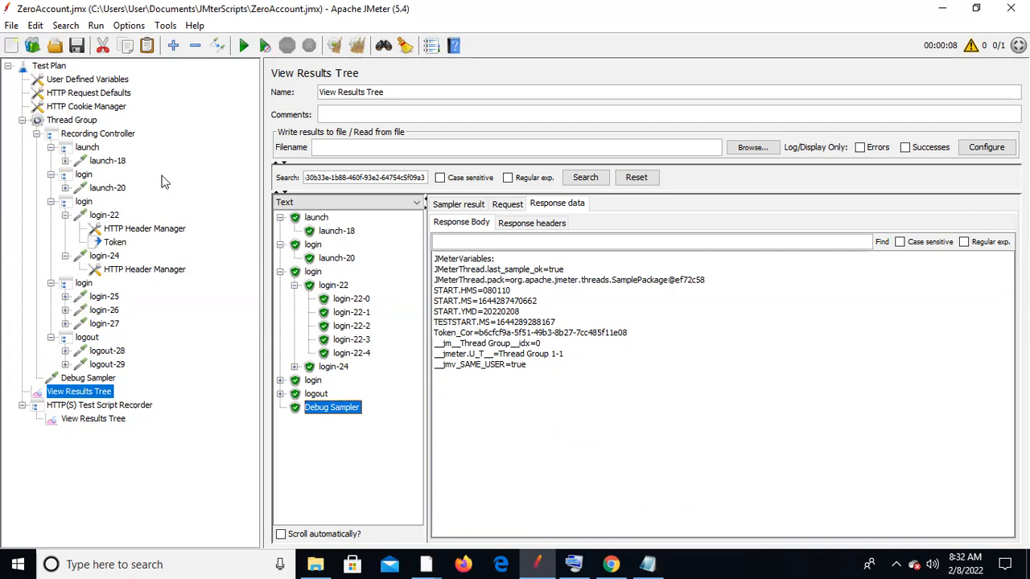
- Add a User Parameters pre-processor to the login-22 request and name it UserNameParam
{"action": "left_click", "coordinate": [115, 215]}
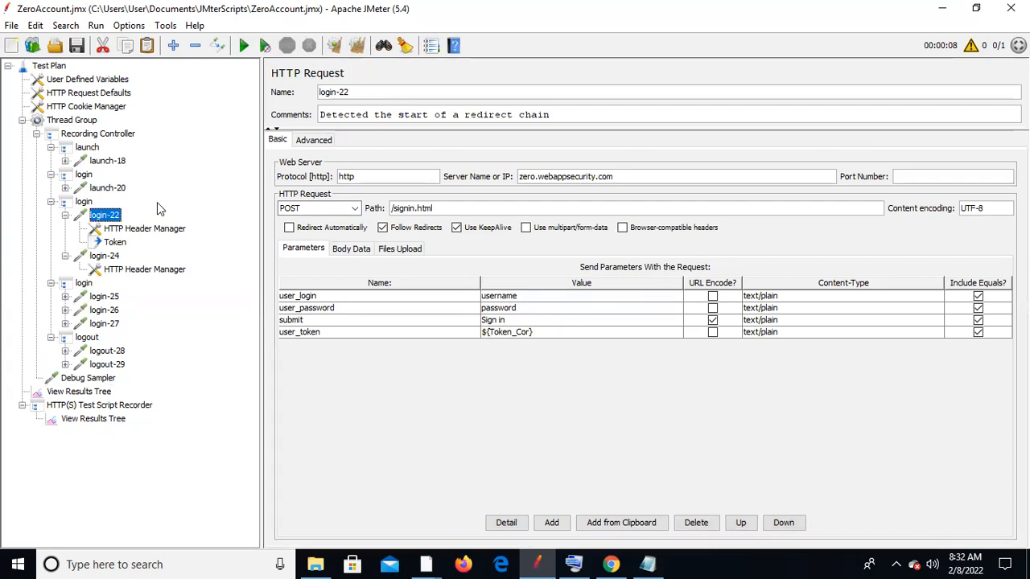
{"action": "right_click", "coordinate": [102, 216]}
{"action": "mouse_move", "coordinate": [199, 217]}
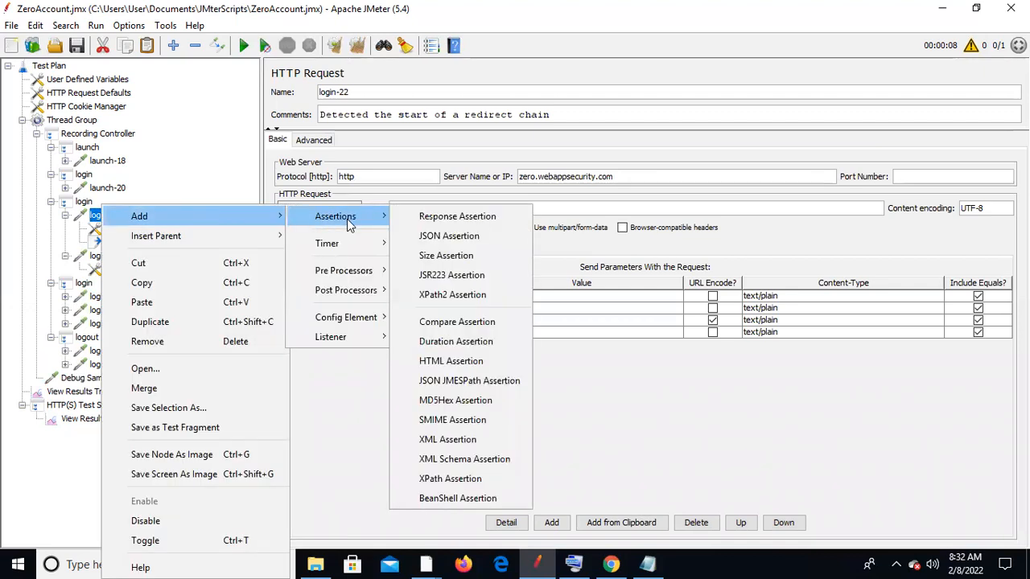
{"action": "mouse_move", "coordinate": [358, 276]}
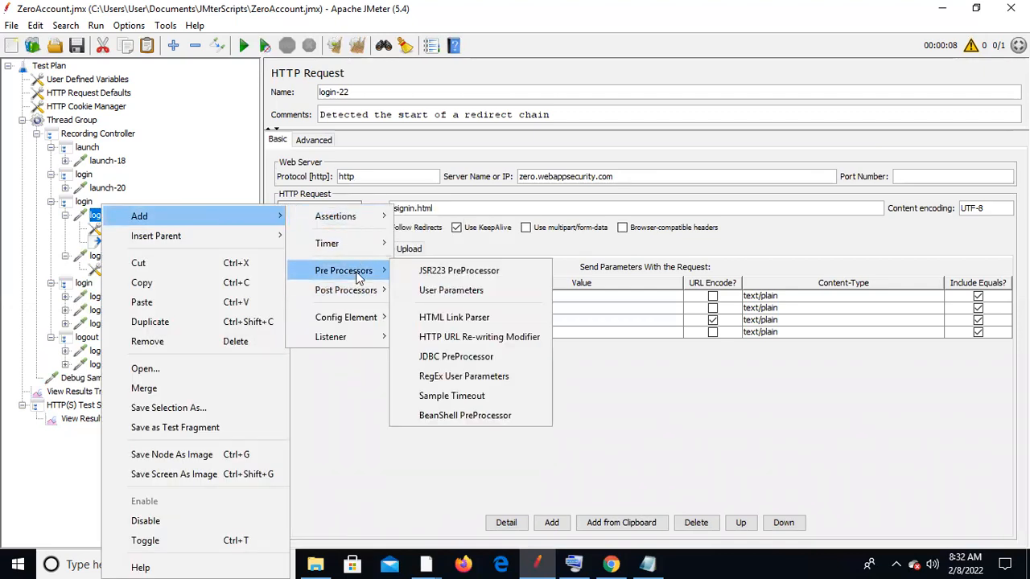
{"action": "mouse_move", "coordinate": [362, 297]}
{"action": "left_click", "coordinate": [451, 291]}
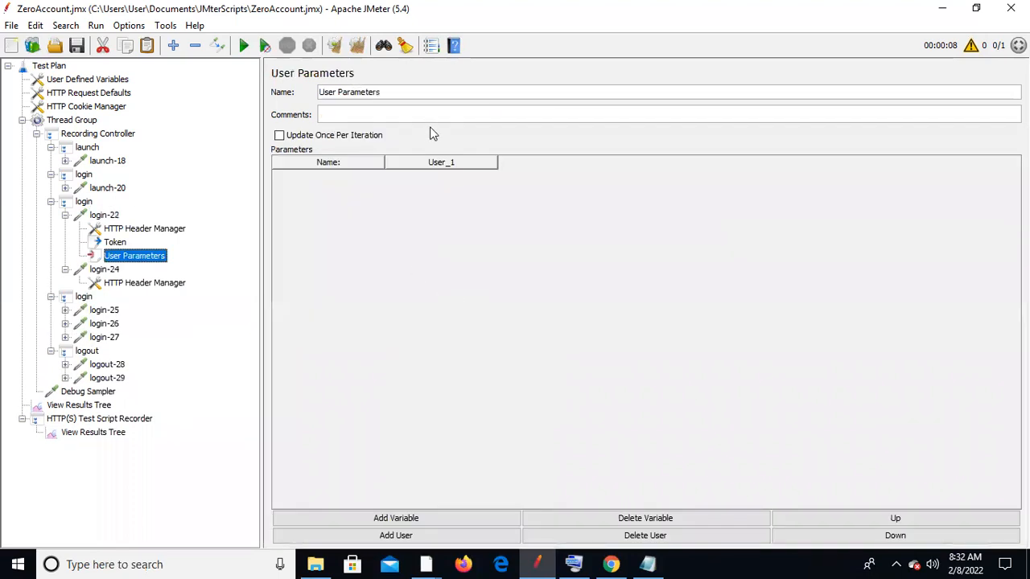
{"action": "left_click_drag", "start_coordinate": [387, 92], "coordinate": [338, 92]}
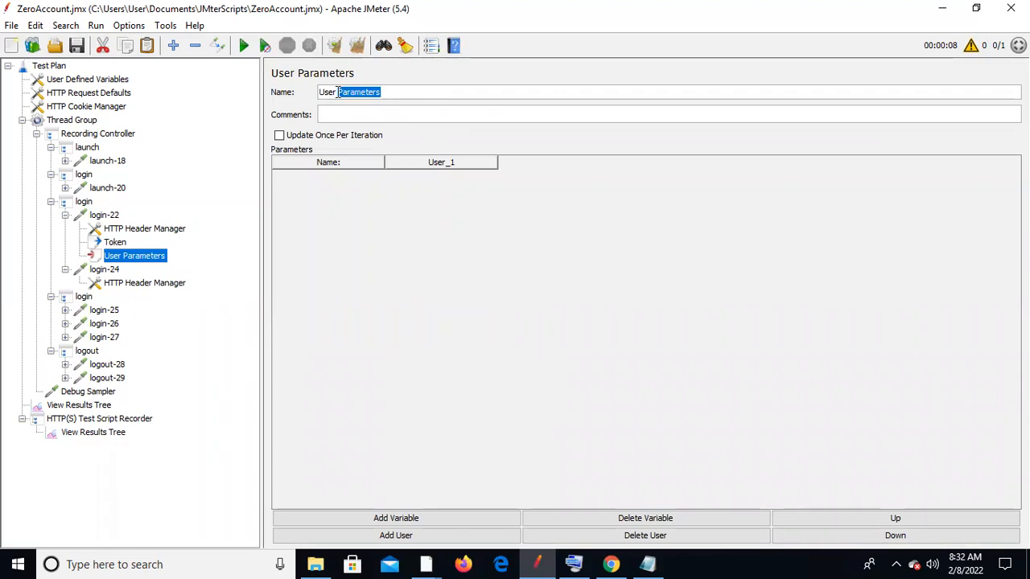
{"action": "key", "text": "BackSpace"}
{"action": "type", "text": "NameParam"}
- Add a variable named UserName to UserNameParam with the User_1 value username
{"action": "left_click", "coordinate": [385, 517]}
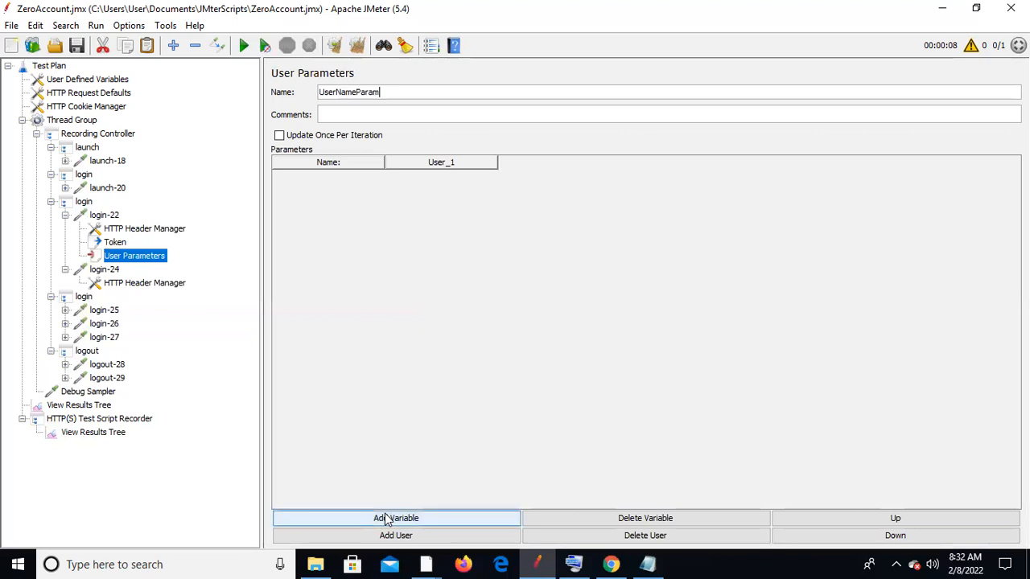
{"action": "double_click", "coordinate": [341, 176]}
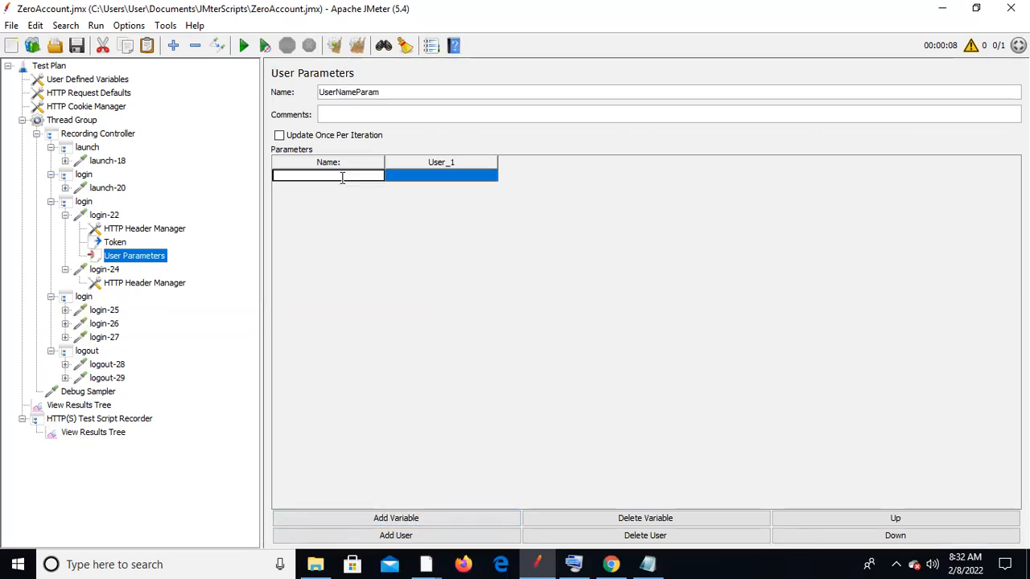
{"action": "type", "text": "UserName"}
{"action": "double_click", "coordinate": [435, 176]}
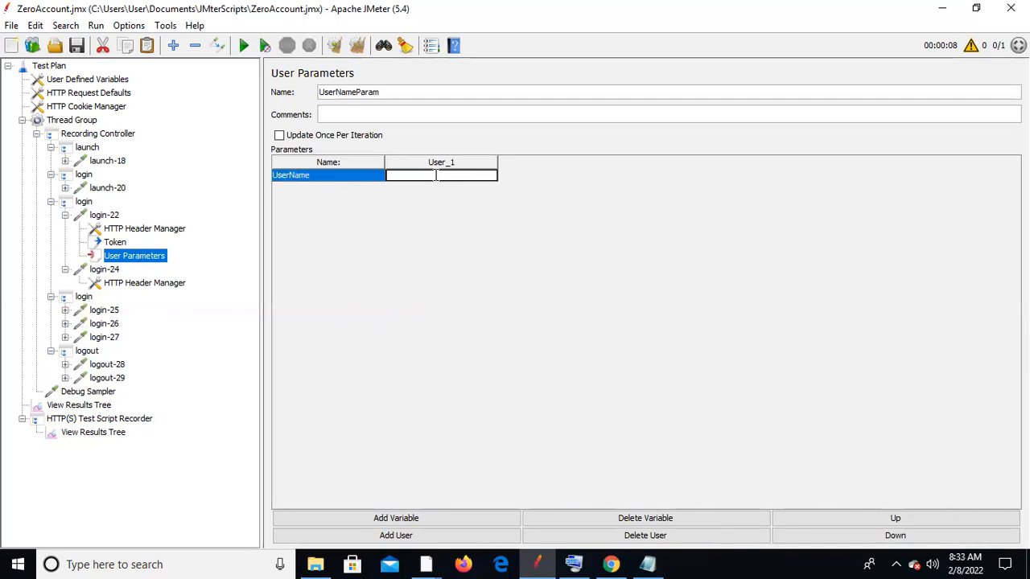
{"action": "type", "text": "username"}
- Add a variable named Pwd with the account password as its User_1 value, and save the test plan
{"action": "left_click", "coordinate": [391, 519]}
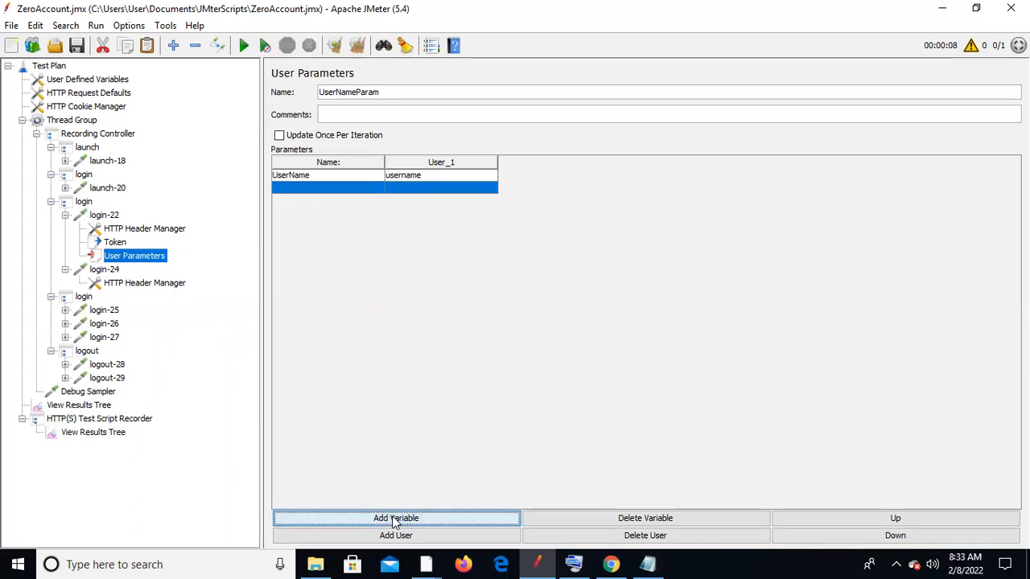
{"action": "double_click", "coordinate": [315, 190]}
{"action": "type", "text": "pa"}
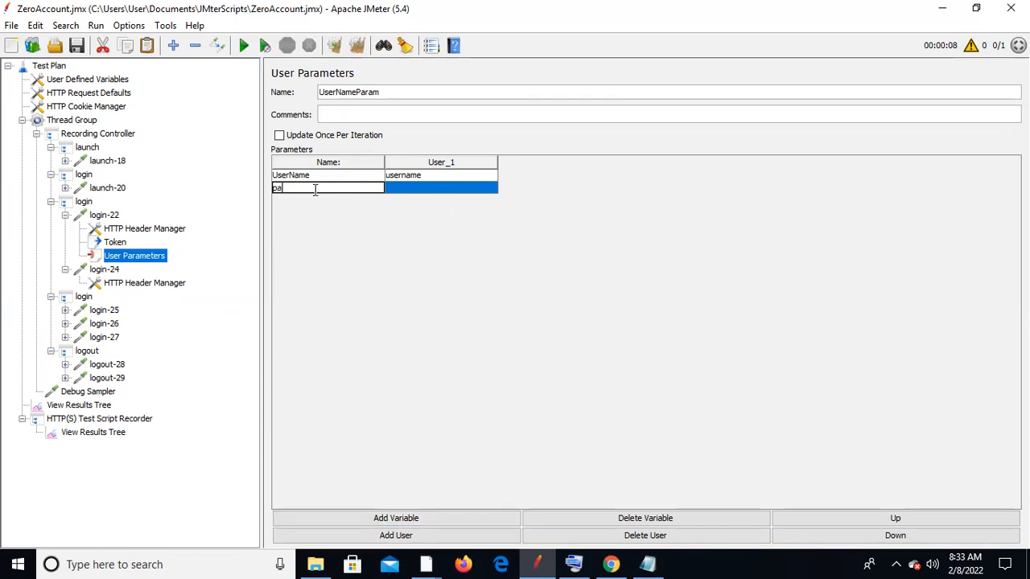
{"action": "key", "text": "BackSpace"}
{"action": "key", "text": "BackSpace"}
{"action": "type", "text": "Pwd"}
{"action": "double_click", "coordinate": [416, 187]}
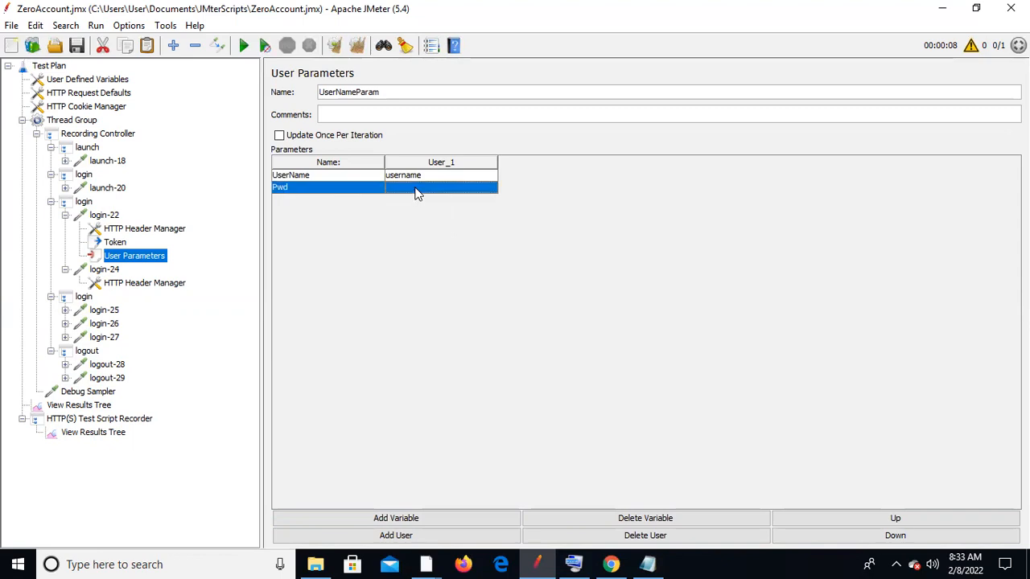
{"action": "type", "text": "pa"}
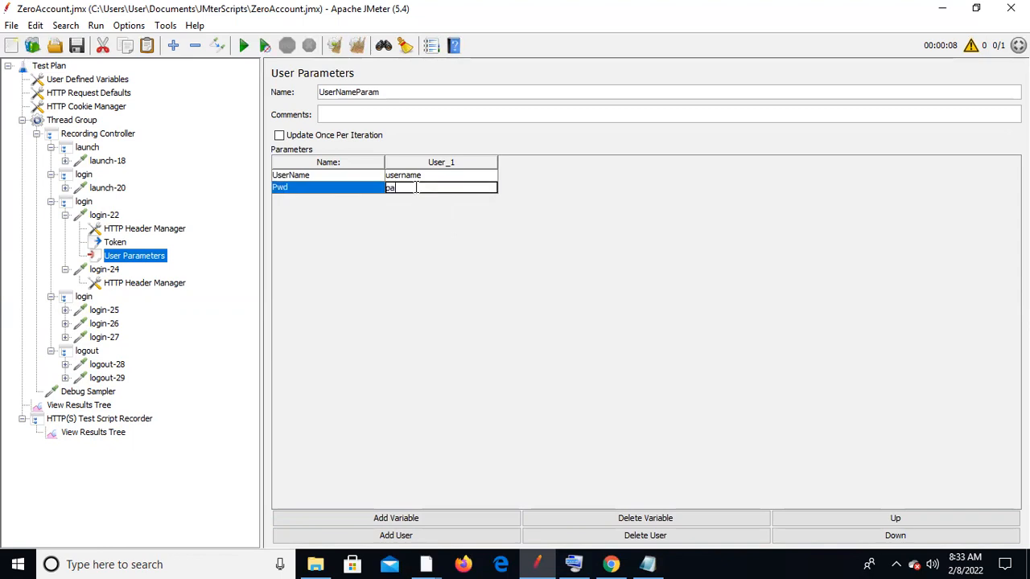
{"action": "type", "text": "ssword"}
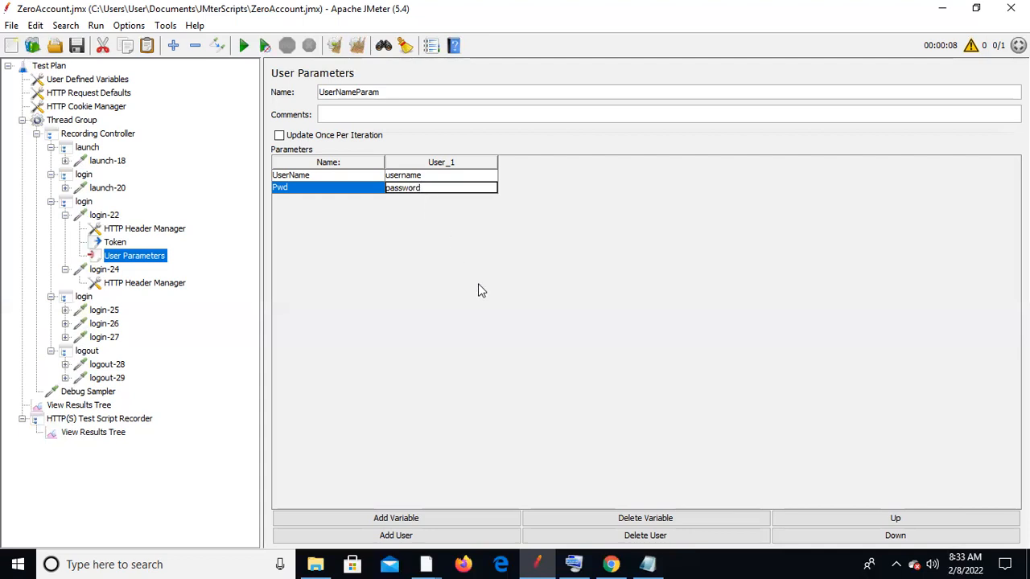
{"action": "left_click", "coordinate": [76, 45]}
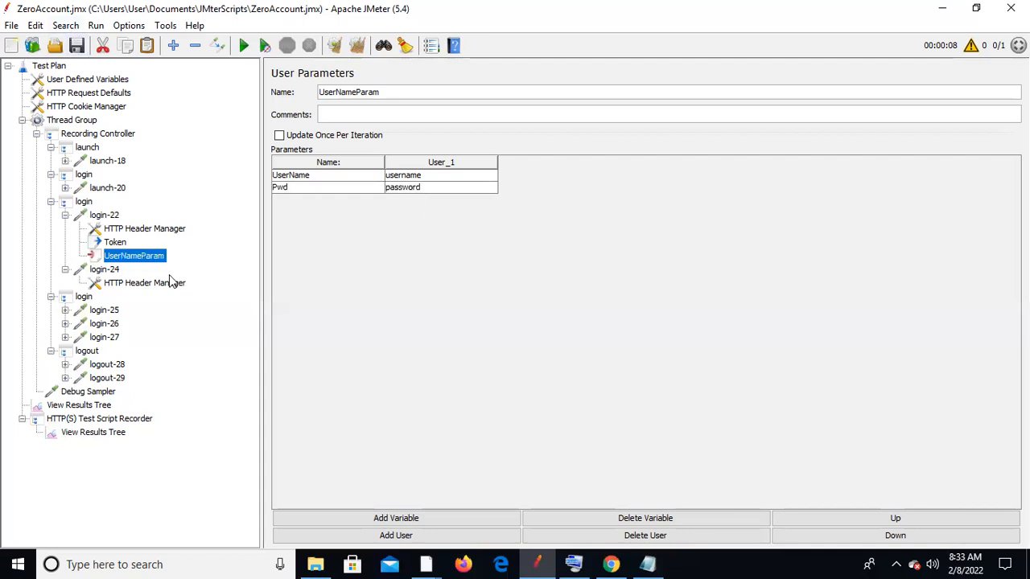
- Set the user_login parameter value of the login-22 request to ${UserName}
{"action": "left_click", "coordinate": [148, 233]}
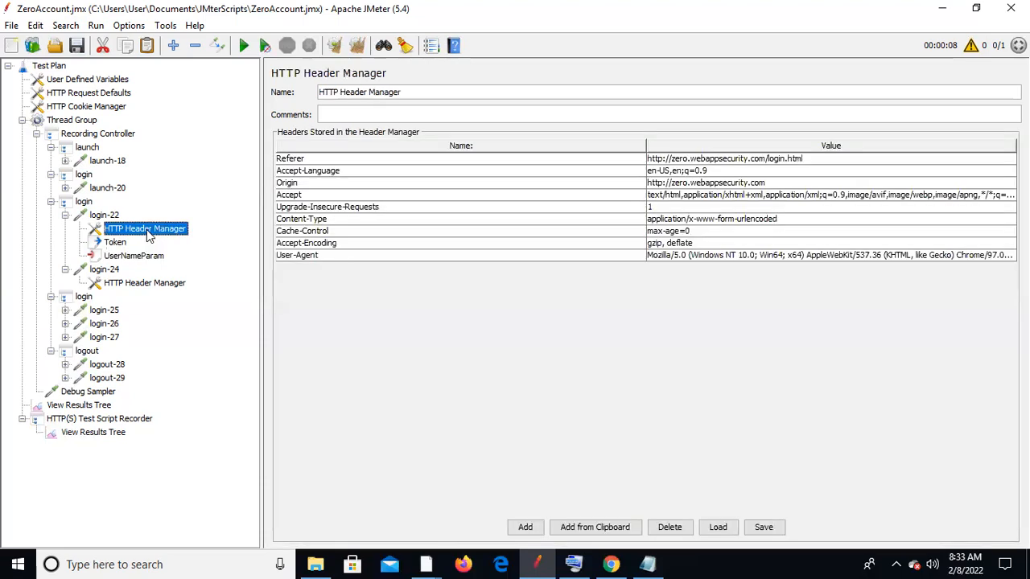
{"action": "left_click", "coordinate": [106, 220]}
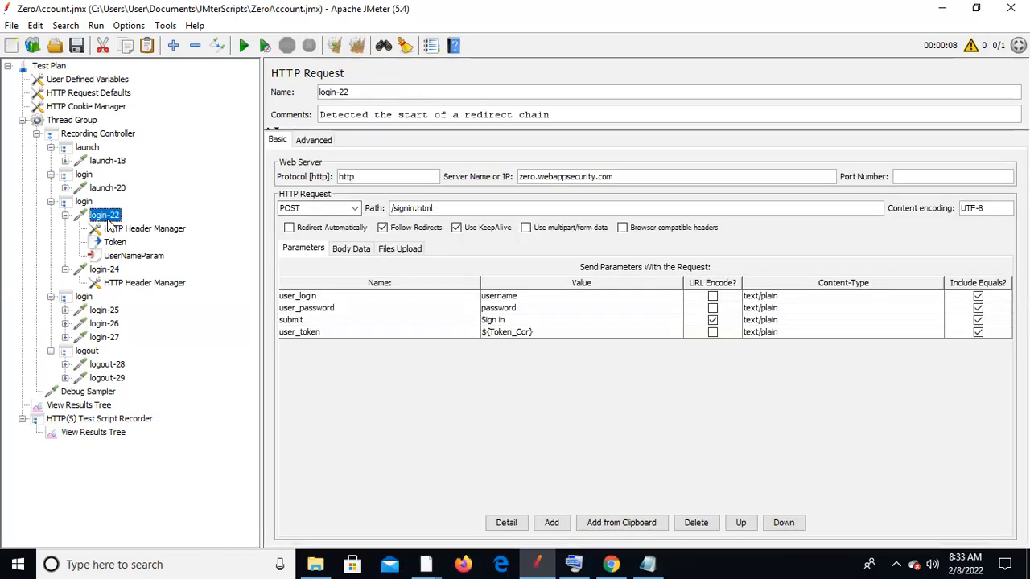
{"action": "double_click", "coordinate": [555, 296]}
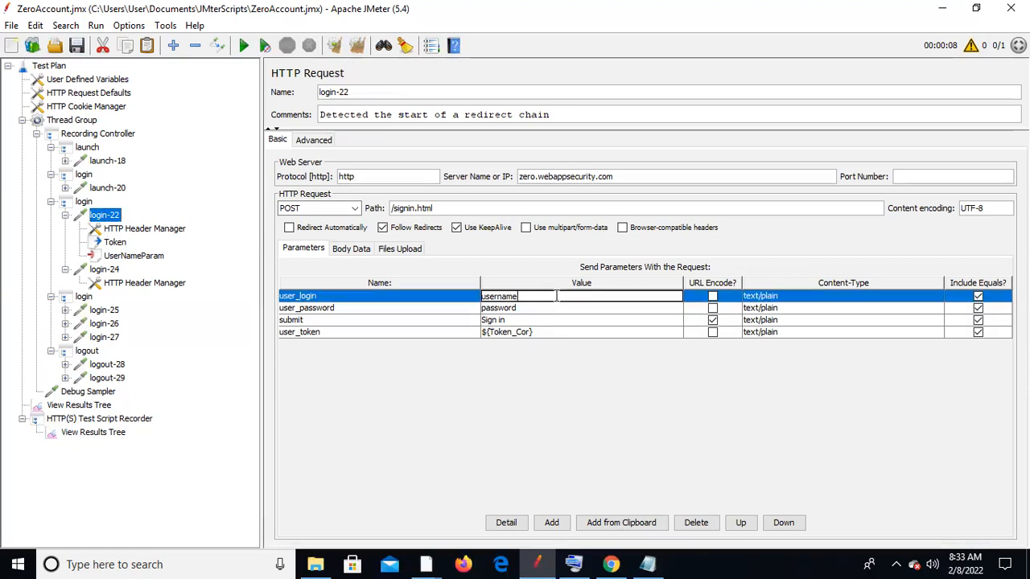
{"action": "key", "text": "BackSpace"}
{"action": "key", "text": "BackSpace"}
{"action": "key", "text": "BackSpace"}
{"action": "key", "text": "BackSpace"}
{"action": "key", "text": "BackSpace"}
{"action": "key", "text": "BackSpace"}
{"action": "key", "text": "BackSpace"}
{"action": "key", "text": "BackSpace"}
{"action": "type", "text": "${"}
{"action": "left_click", "coordinate": [154, 258]}
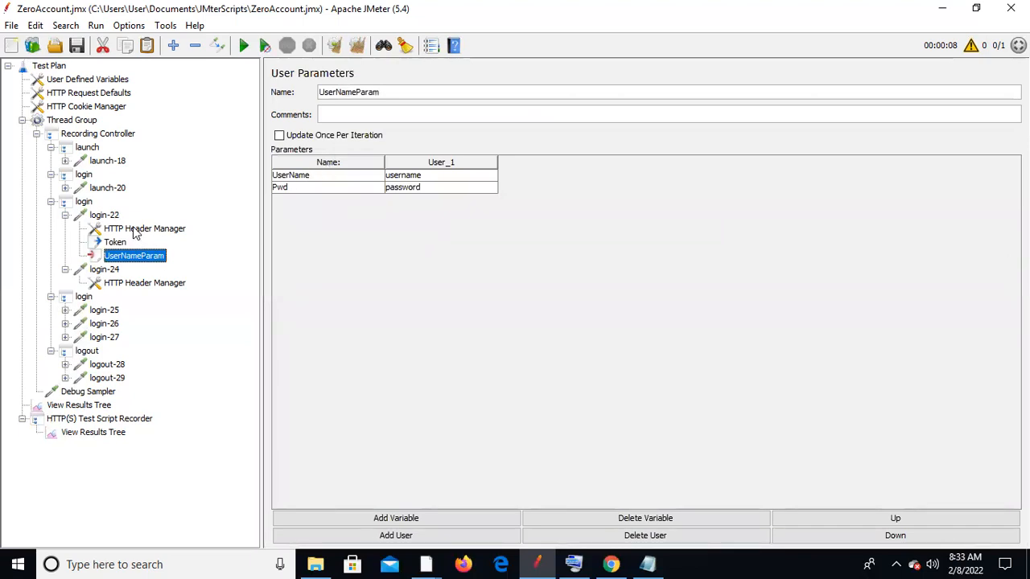
{"action": "left_click", "coordinate": [105, 215]}
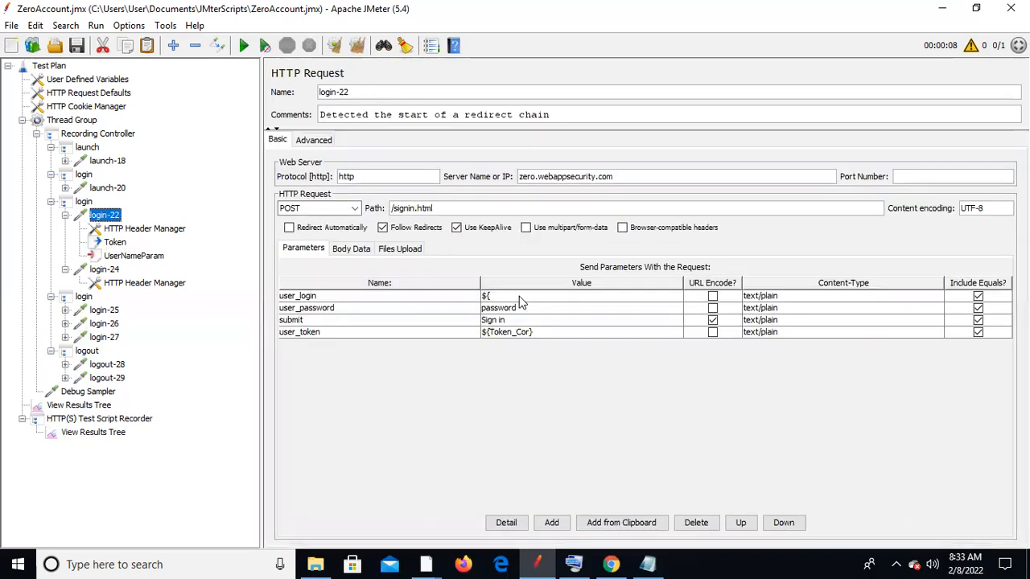
{"action": "double_click", "coordinate": [519, 295]}
{"action": "type", "text": "${UserN"}
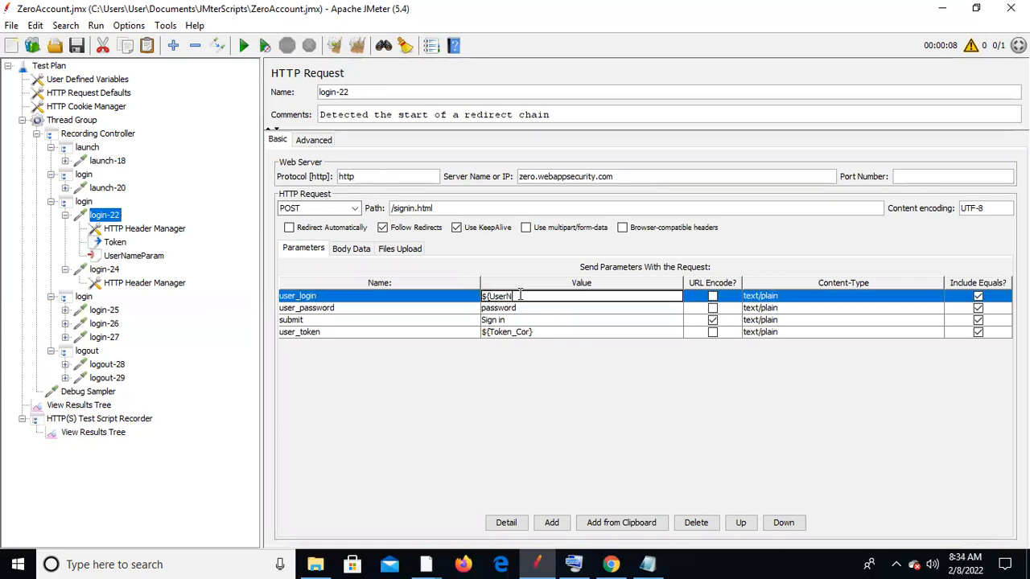
{"action": "type", "text": "ame}"}
- Set the user_password parameter value of login-22 to ${Pwd}, check the variable name against UserNameParam, and save the test plan
{"action": "left_click", "coordinate": [537, 308]}
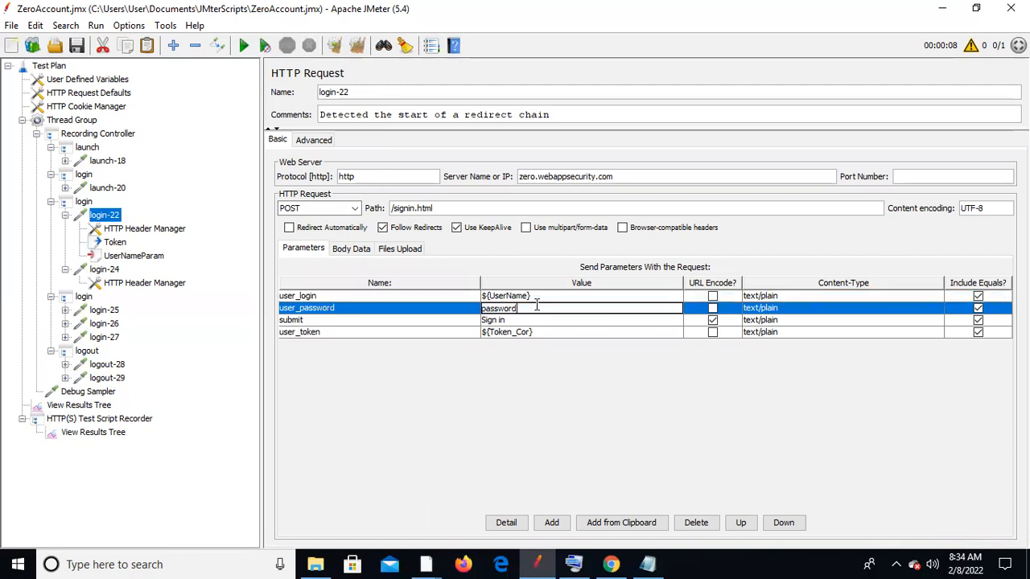
{"action": "key", "text": "ctrl+a"}
{"action": "key", "text": "BackSpace"}
{"action": "type", "text": "${Pwd}"}
{"action": "left_click", "coordinate": [133, 256]}
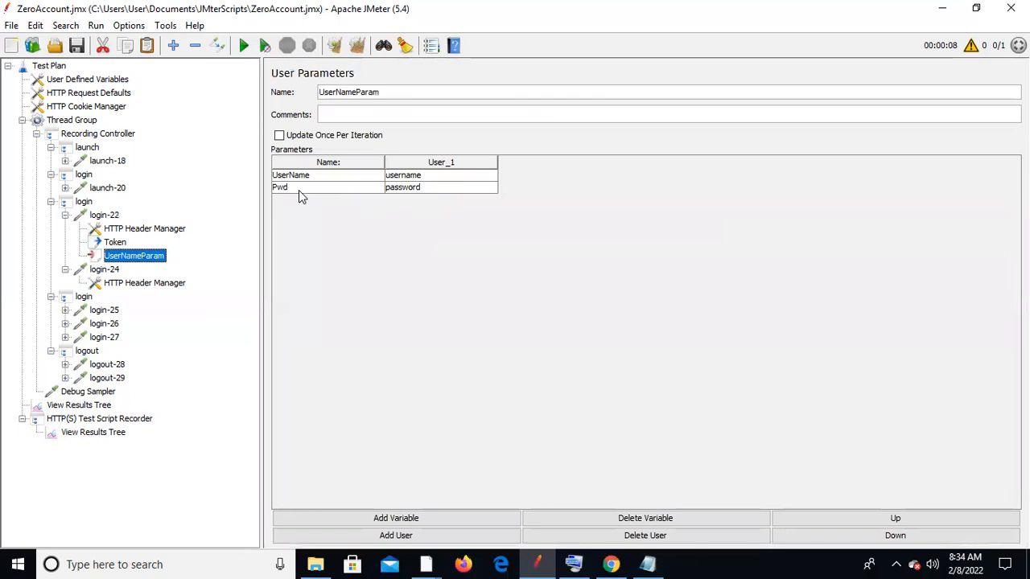
{"action": "left_click", "coordinate": [105, 216]}
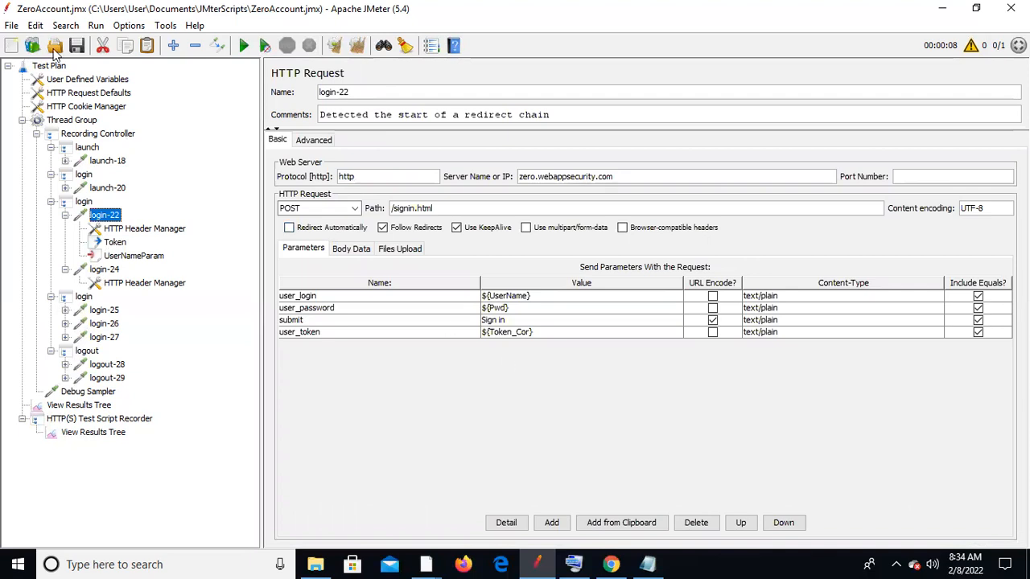
{"action": "left_click", "coordinate": [76, 47]}
- Clear the old results, run the test appending to the existing recording.xml, and view the Debug Sampler's response data
{"action": "left_click", "coordinate": [102, 406]}
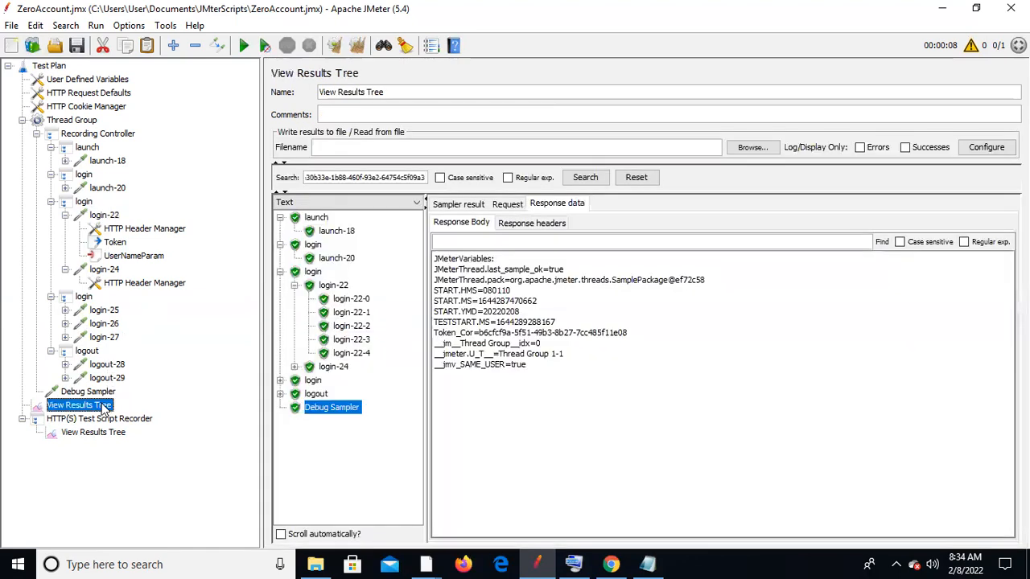
{"action": "left_click", "coordinate": [337, 47]}
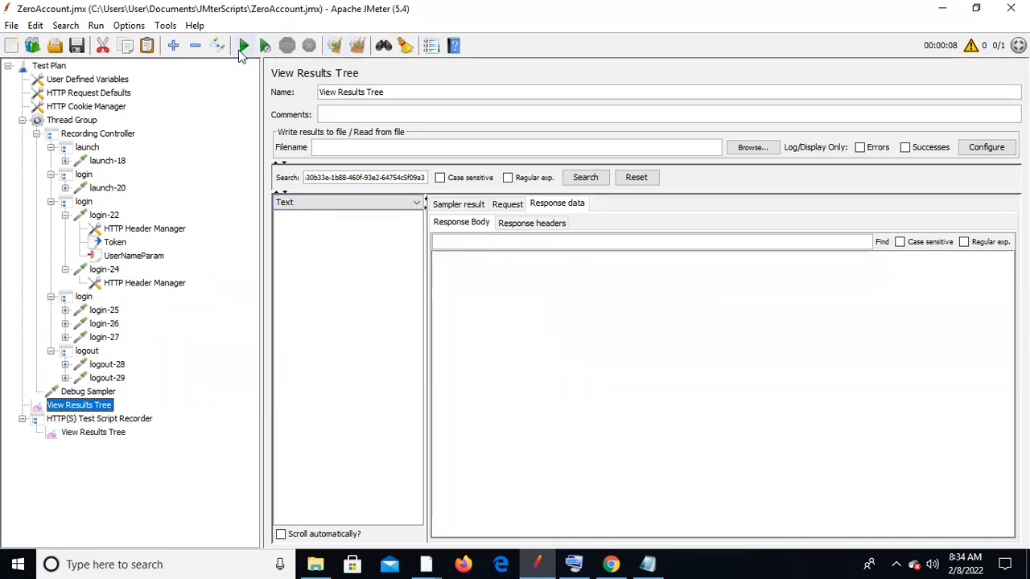
{"action": "left_click", "coordinate": [241, 47]}
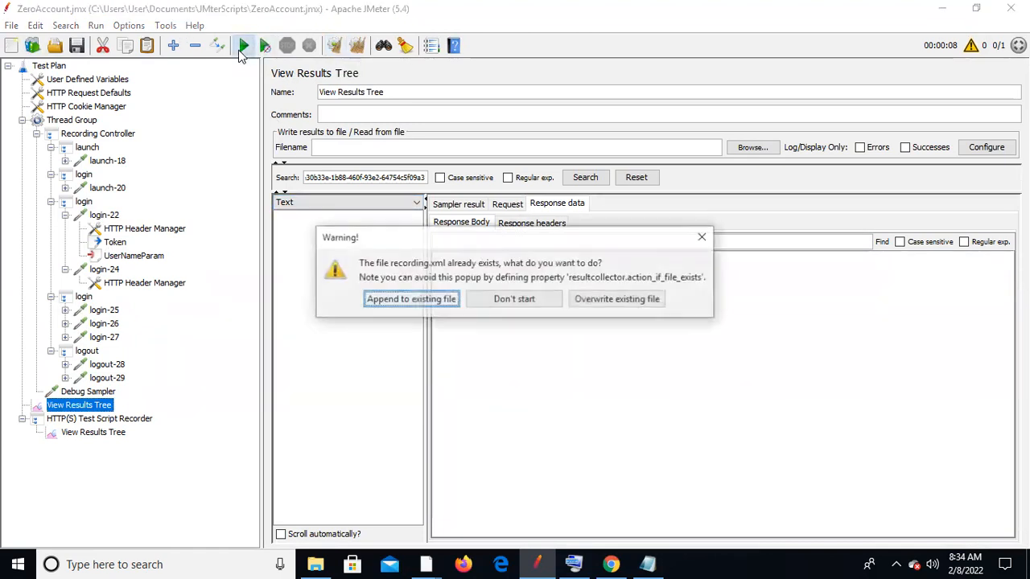
{"action": "left_click", "coordinate": [394, 298]}
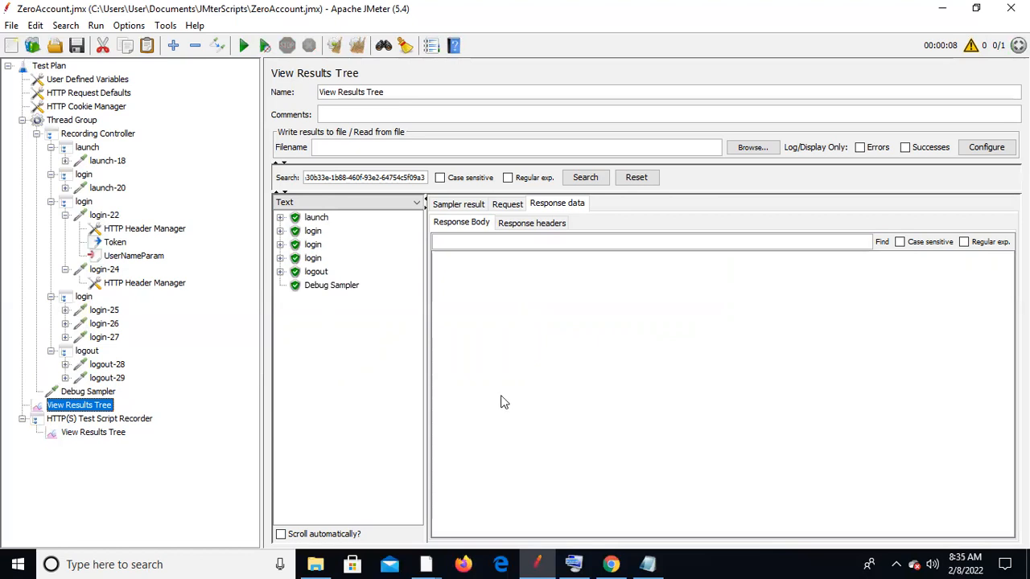
{"action": "left_click", "coordinate": [335, 286]}
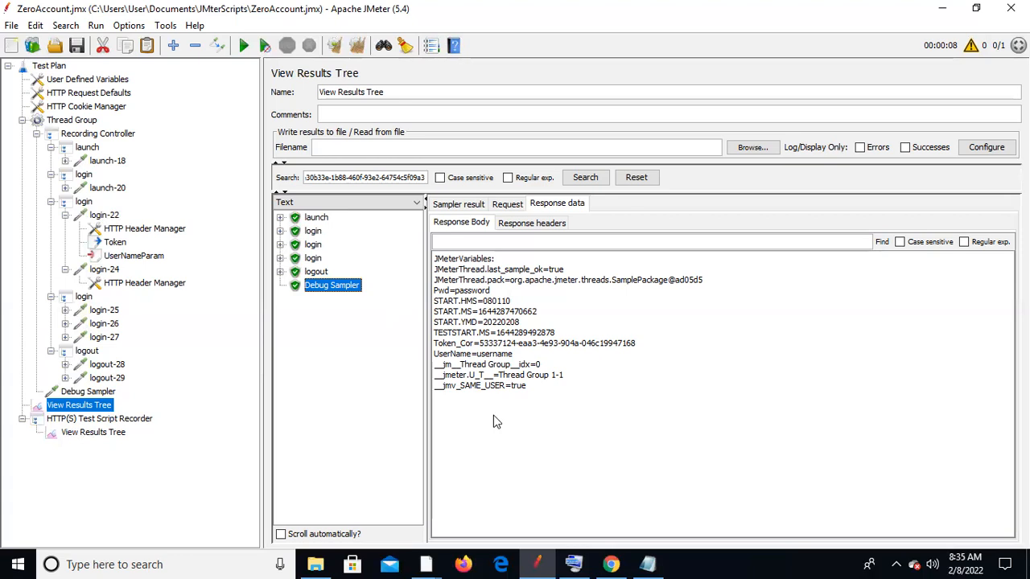
- Collapse the launch, login and logout transaction controllers under the Recording Controller
{"action": "left_click", "coordinate": [50, 352]}
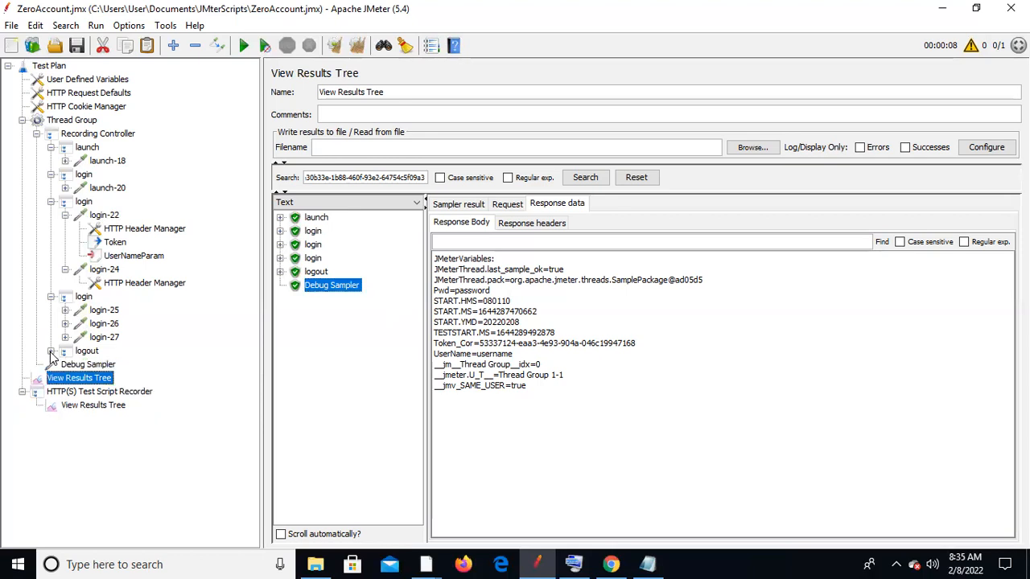
{"action": "left_click", "coordinate": [51, 297]}
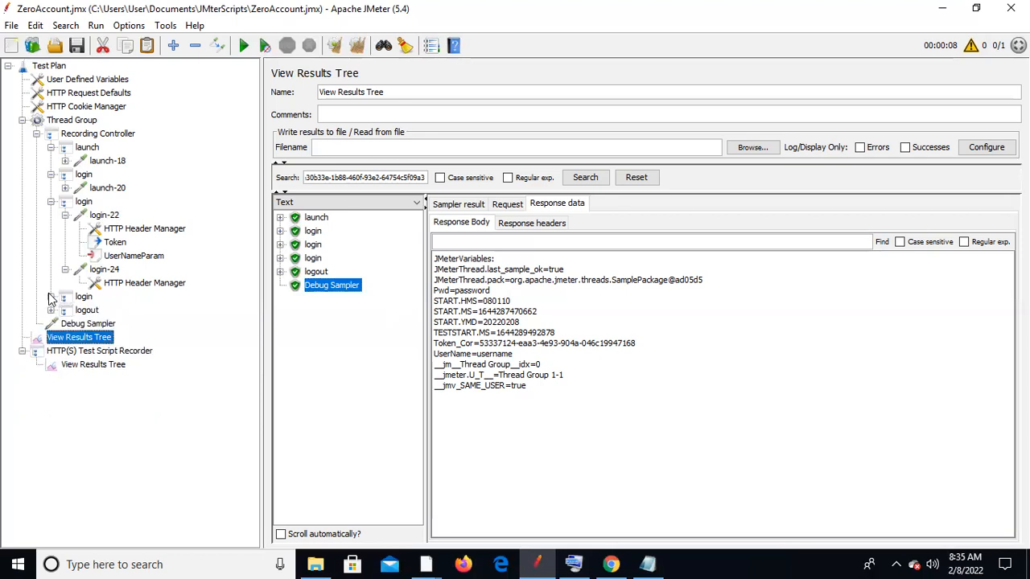
{"action": "left_click", "coordinate": [50, 202]}
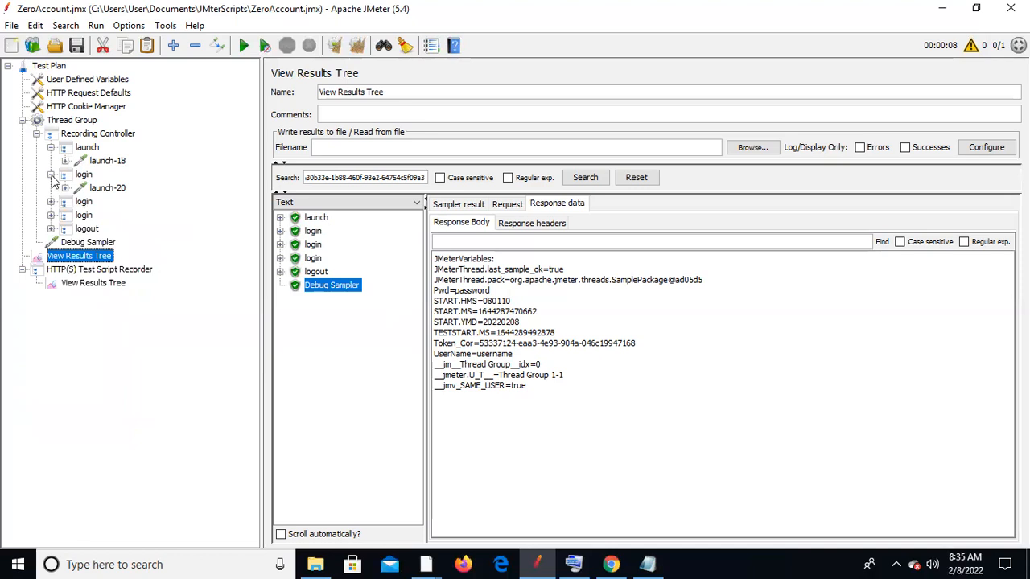
{"action": "left_click", "coordinate": [51, 175]}
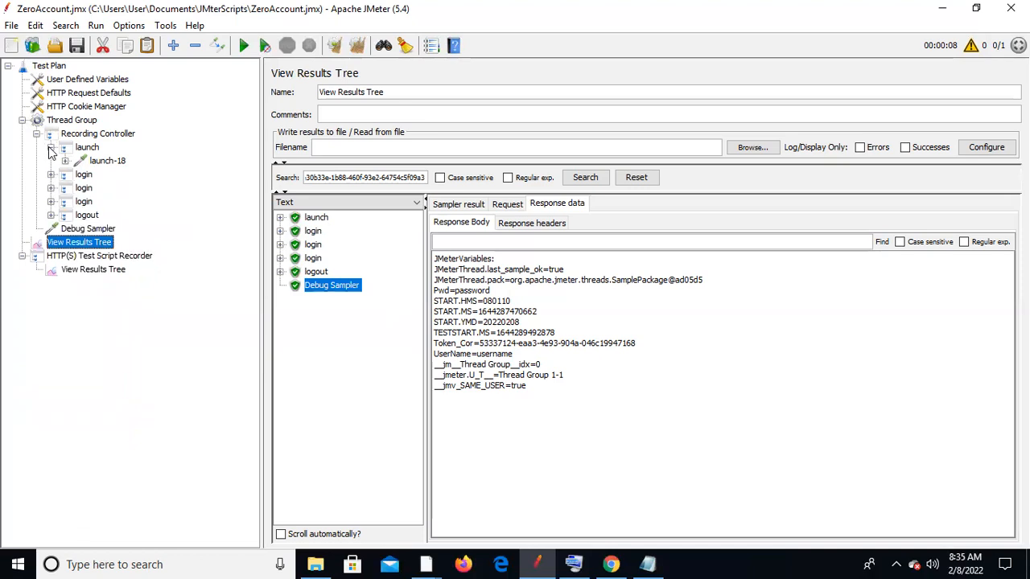
{"action": "left_click", "coordinate": [51, 148]}
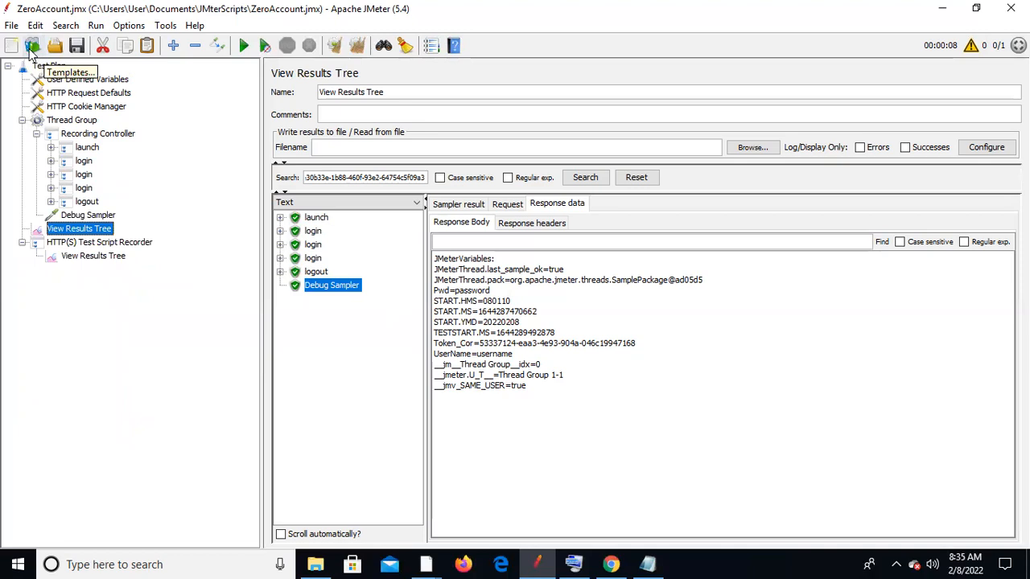
- Look up the Recording template among the test plan templates and close the dialog without creating a plan
{"action": "left_click", "coordinate": [9, 66]}
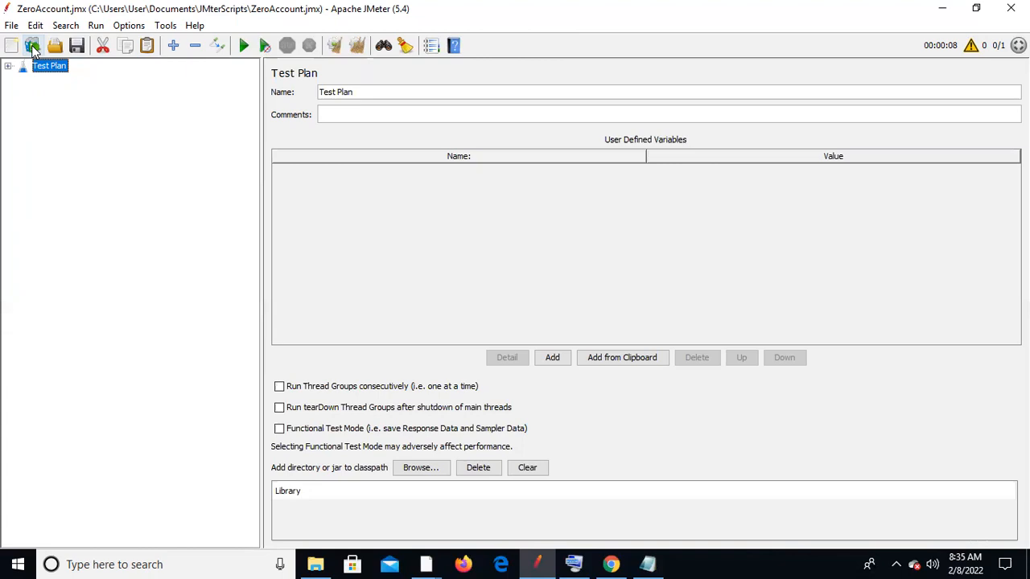
{"action": "left_click", "coordinate": [32, 45]}
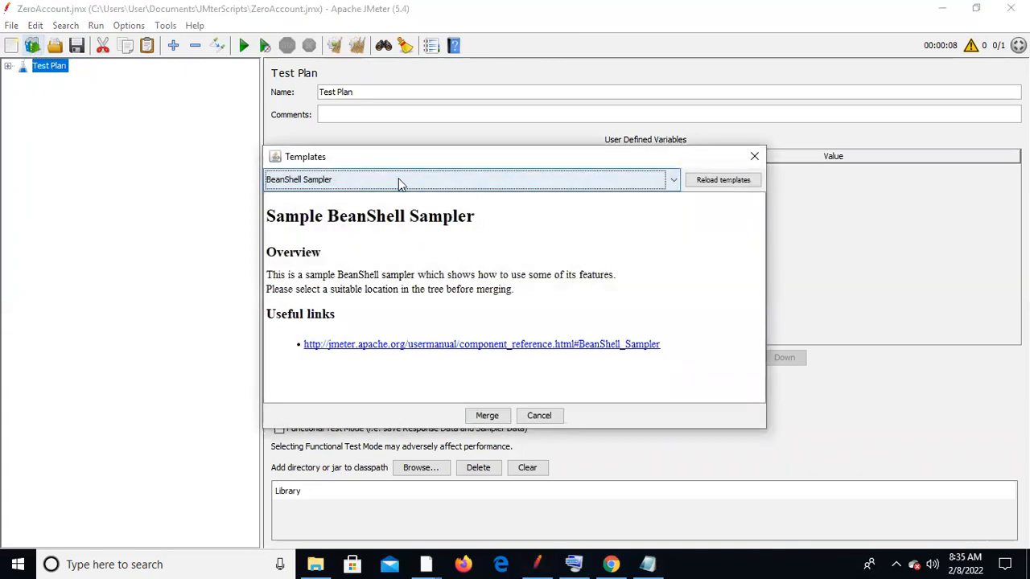
{"action": "left_click", "coordinate": [402, 180]}
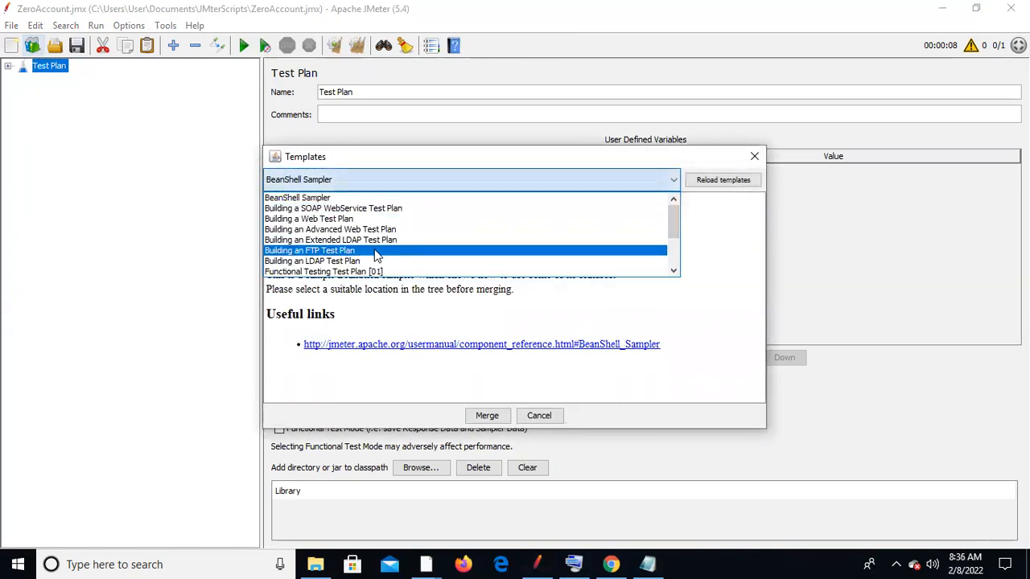
{"action": "key", "text": "r"}
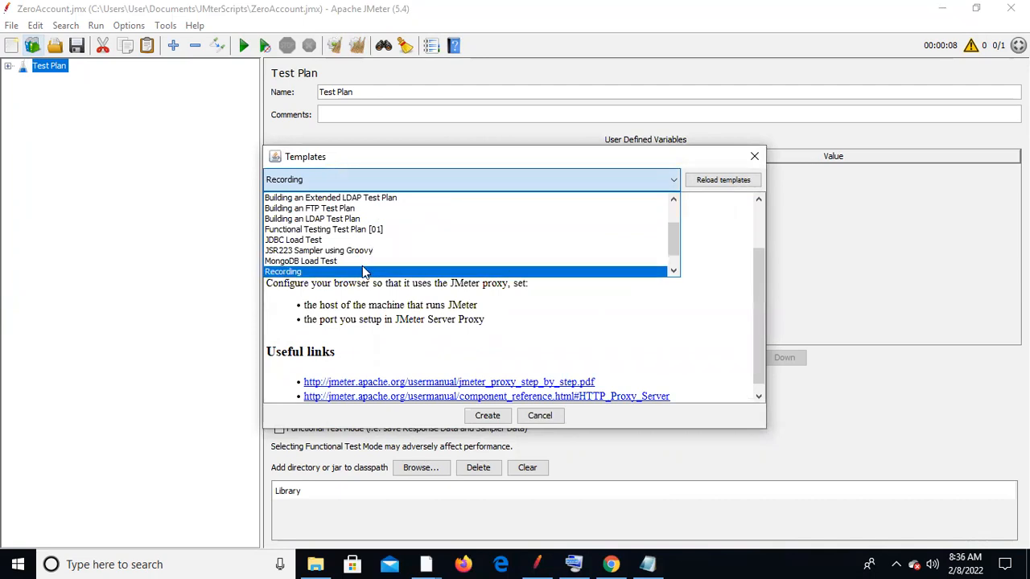
{"action": "left_click", "coordinate": [363, 271]}
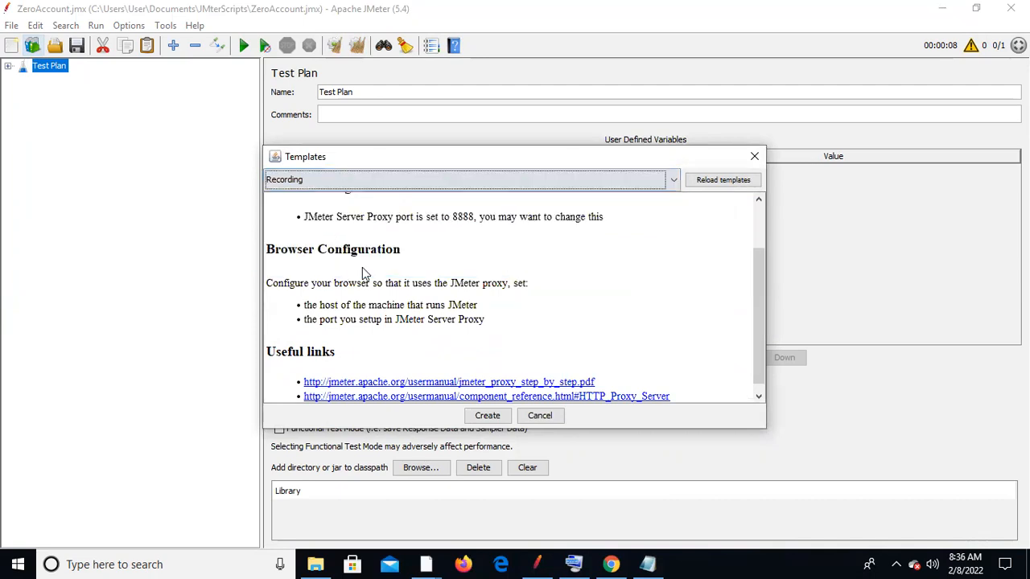
{"action": "left_click", "coordinate": [756, 163]}
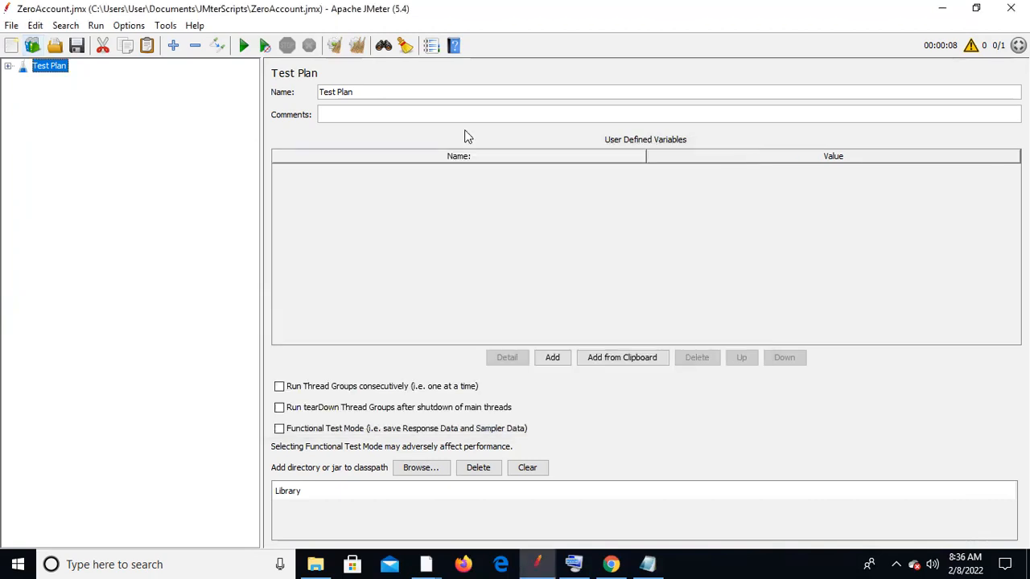
- Review the test plan's User Defined Variables, HTTP Request Defaults, HTTP Cookie Manager, Recording Controller and HTTP(S) Test Script Recorder elements
{"action": "left_click", "coordinate": [9, 66]}
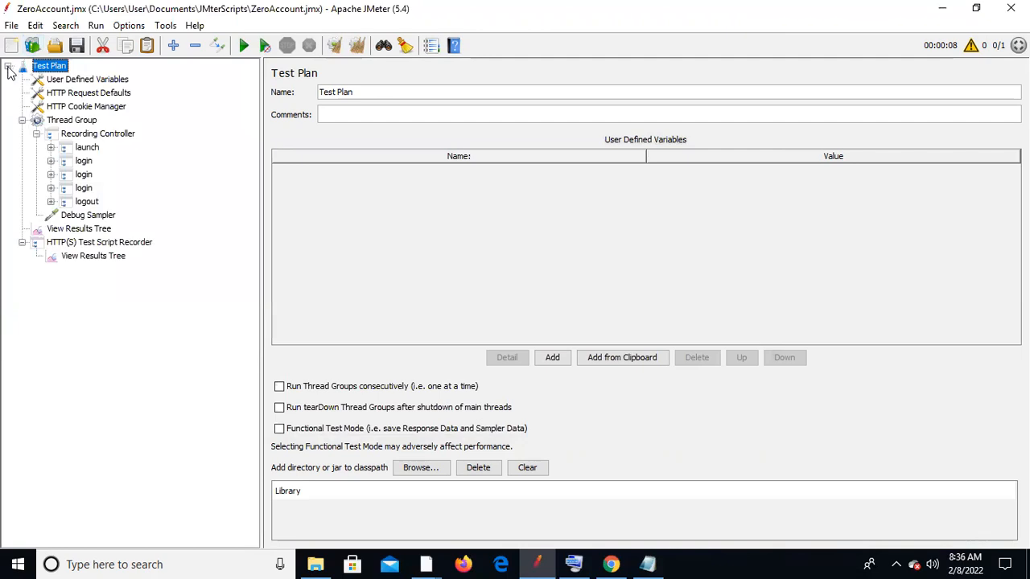
{"action": "left_click", "coordinate": [87, 81]}
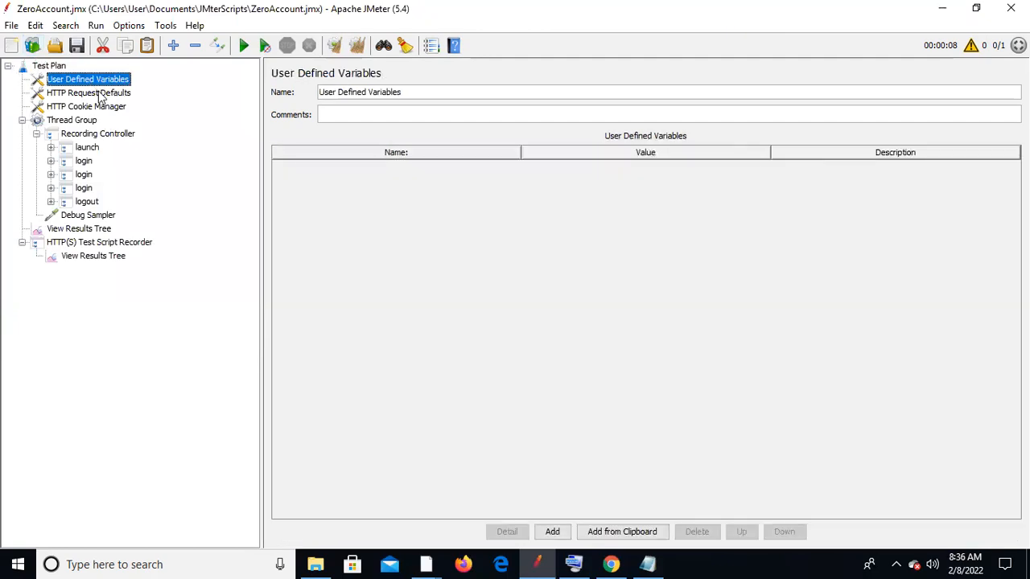
{"action": "left_click", "coordinate": [103, 94]}
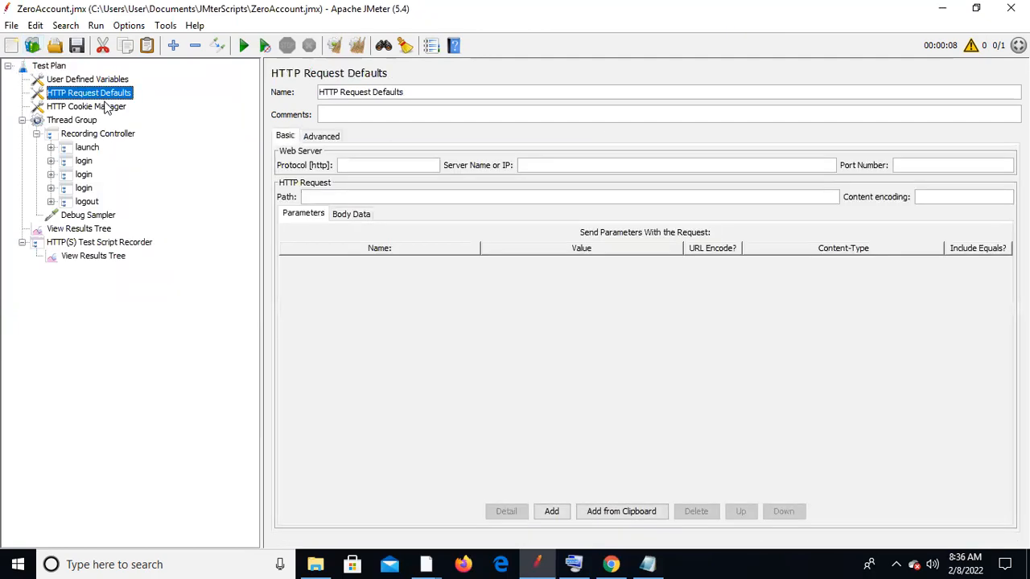
{"action": "left_click", "coordinate": [93, 108]}
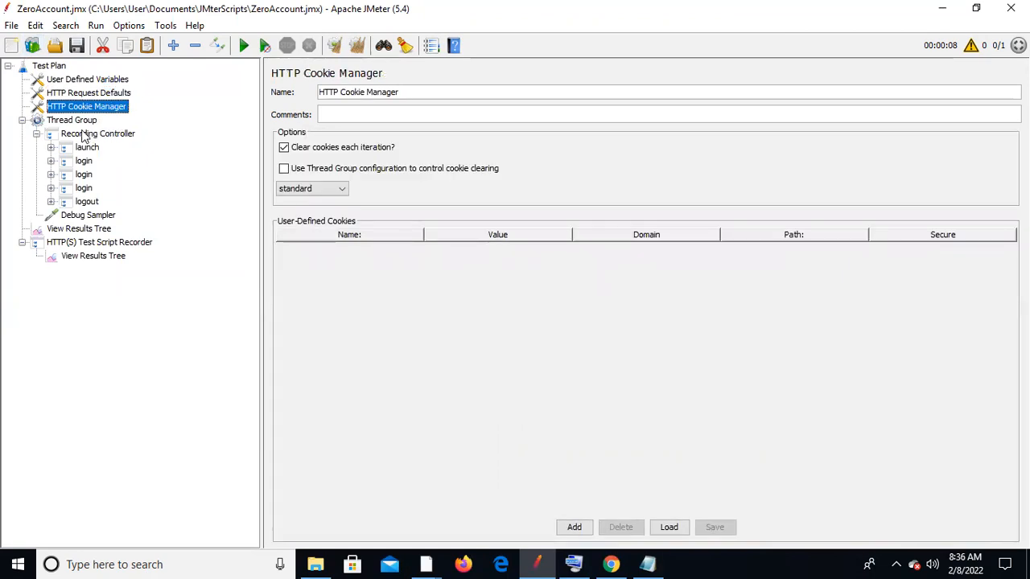
{"action": "left_click", "coordinate": [23, 120]}
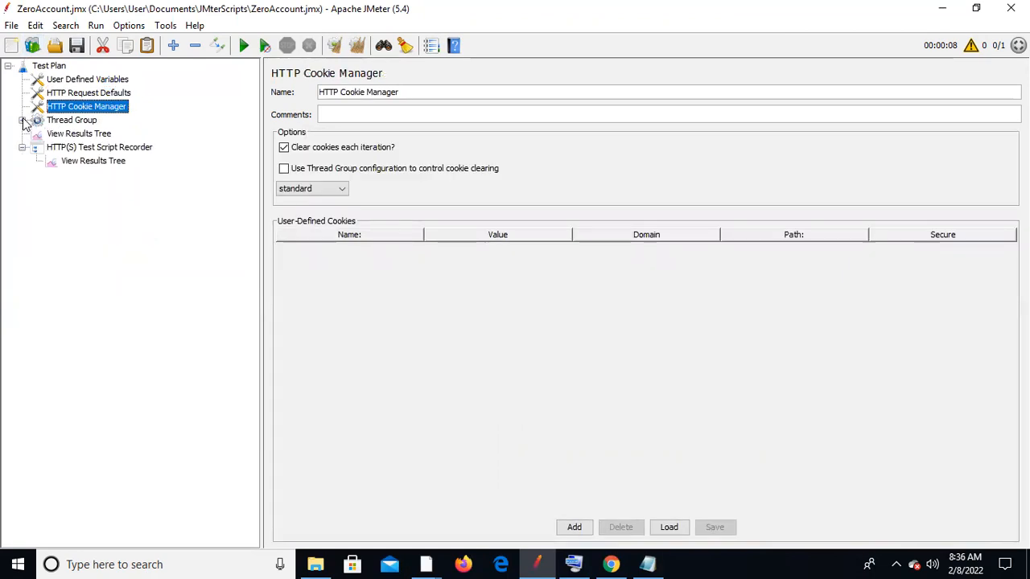
{"action": "left_click", "coordinate": [22, 120]}
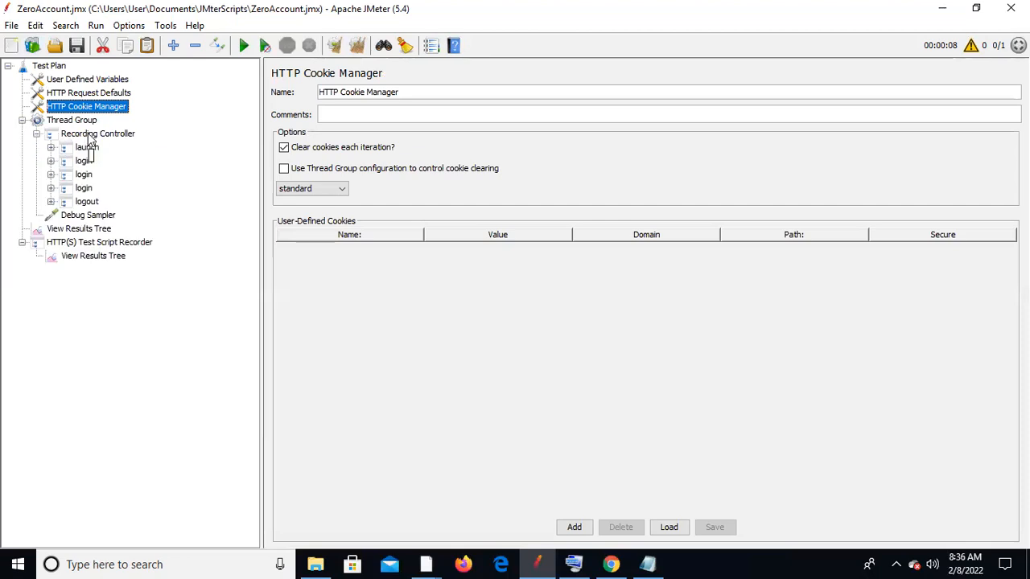
{"action": "left_click", "coordinate": [93, 135]}
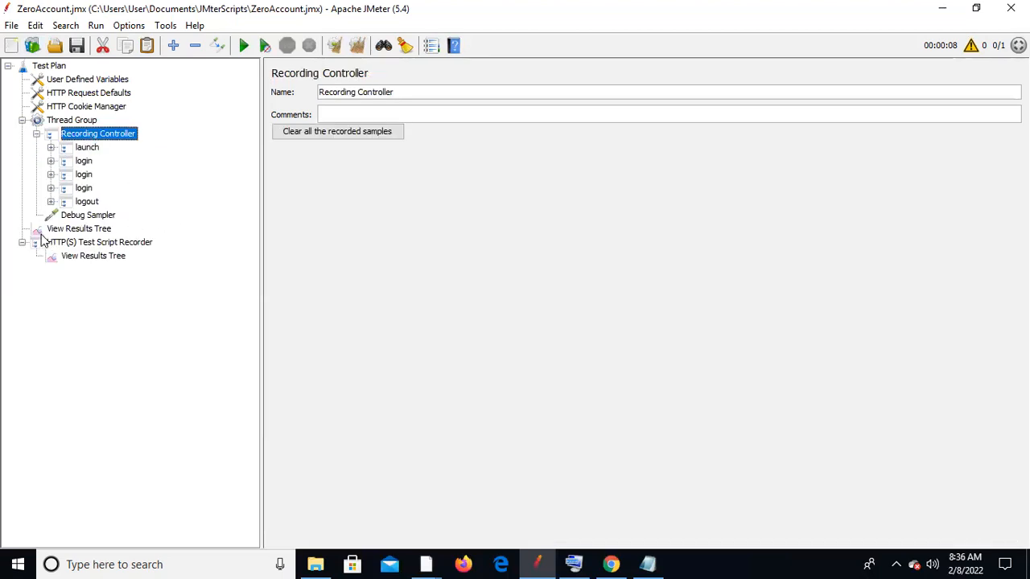
{"action": "left_click", "coordinate": [99, 244]}
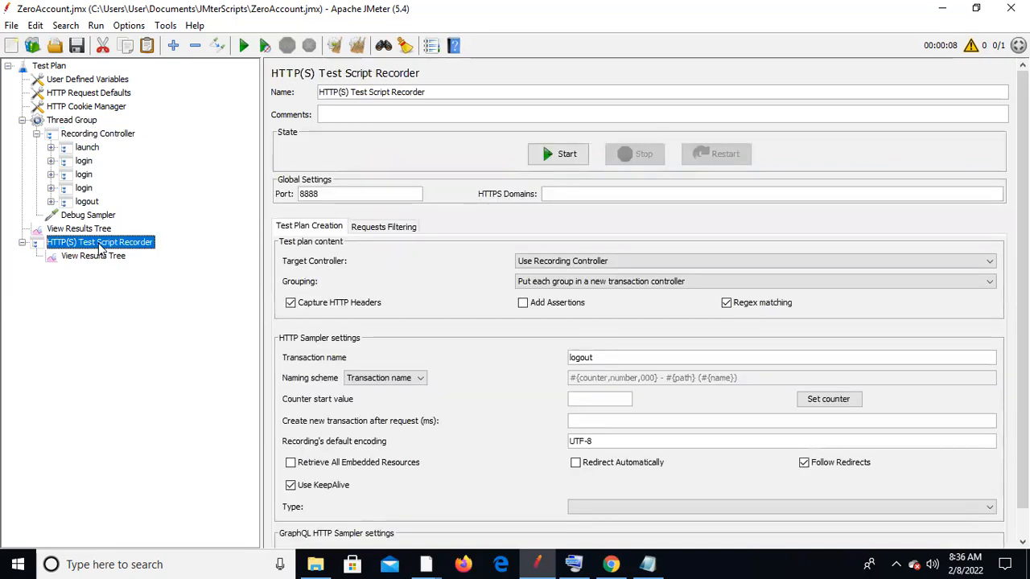
{"action": "right_click", "coordinate": [99, 249]}
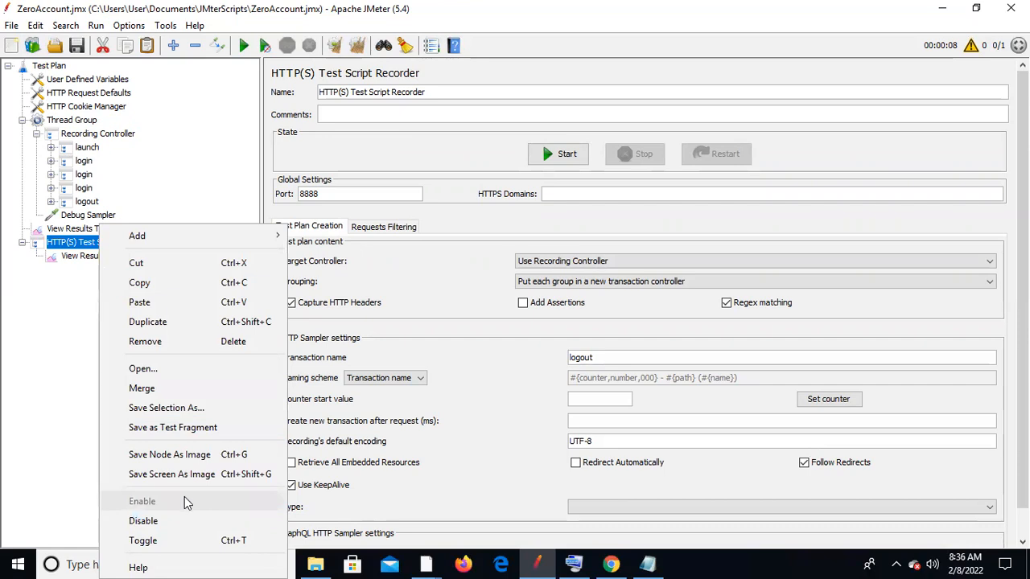
{"action": "left_click", "coordinate": [2, 425]}
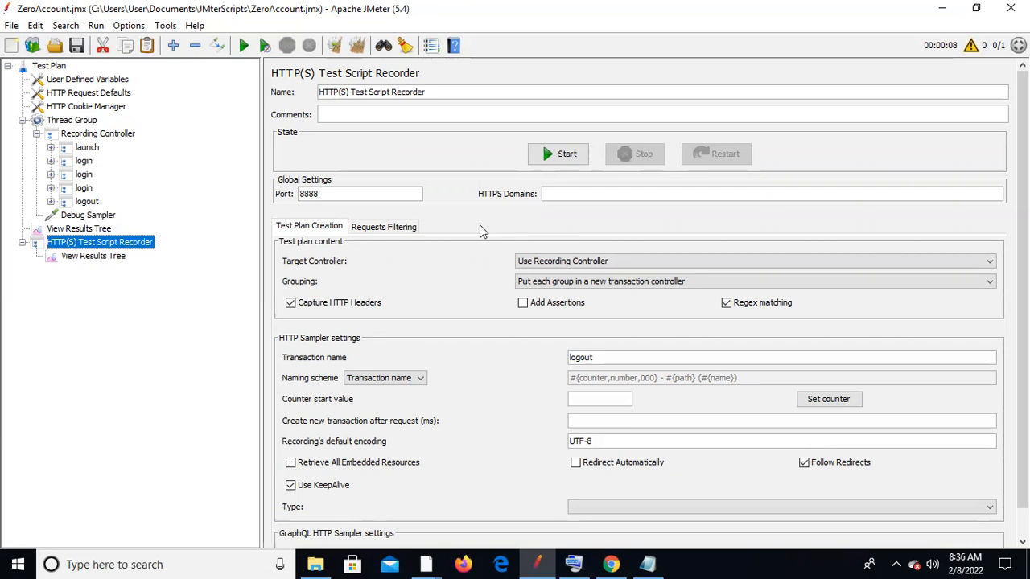
- Start and stop the test script recorder, accepting its root CA certificate notice, and locate the ApacheJMeterTemporaryRootCA security certificate in JMeter's bin folder
{"action": "left_click", "coordinate": [564, 153]}
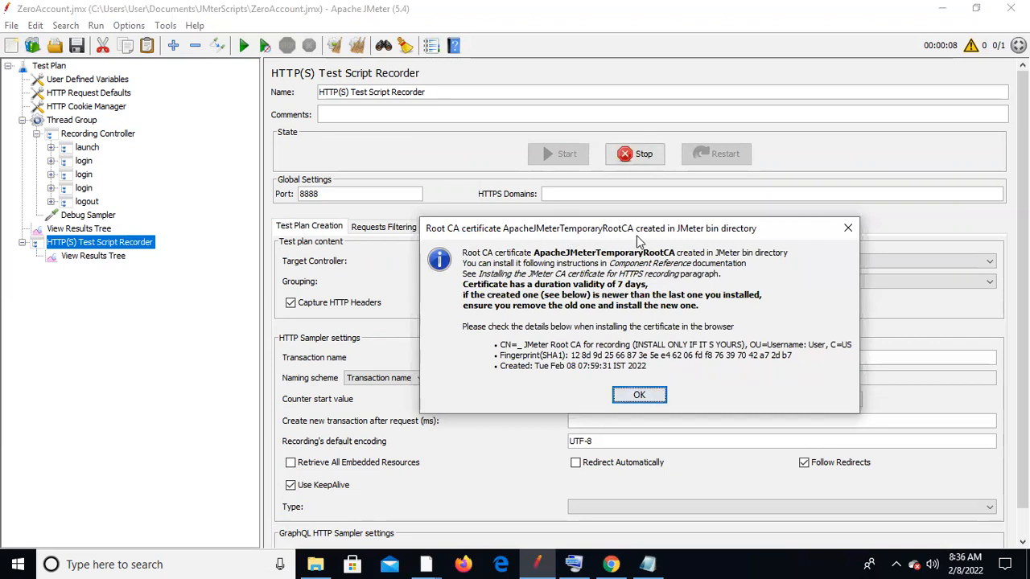
{"action": "key", "text": "Return"}
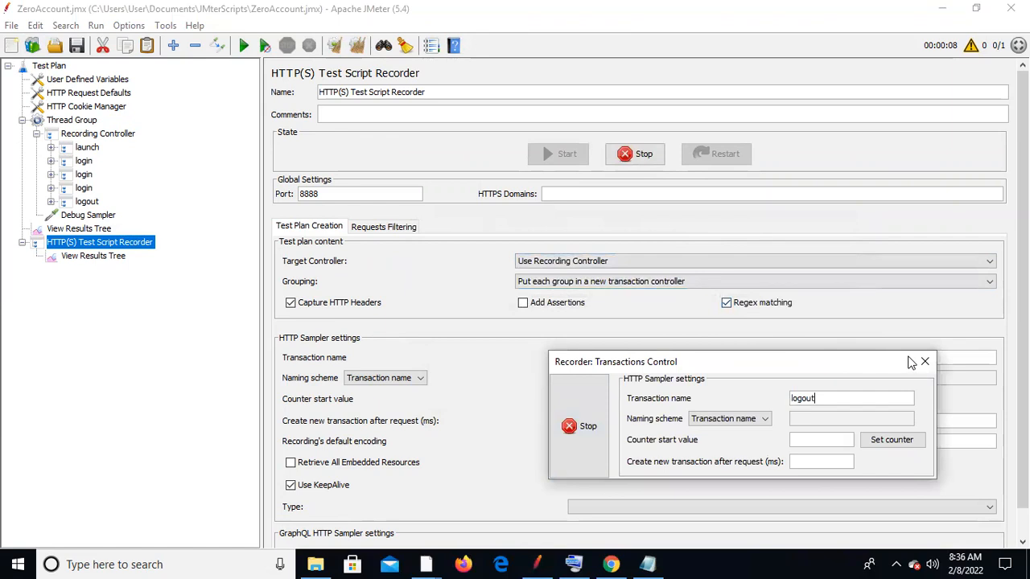
{"action": "left_click", "coordinate": [592, 445]}
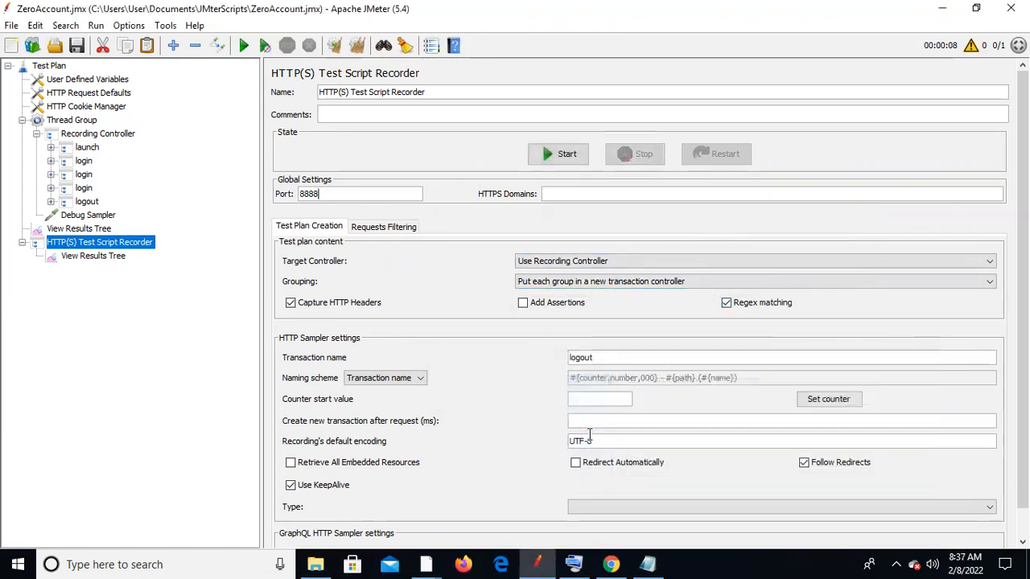
{"action": "left_click", "coordinate": [315, 564]}
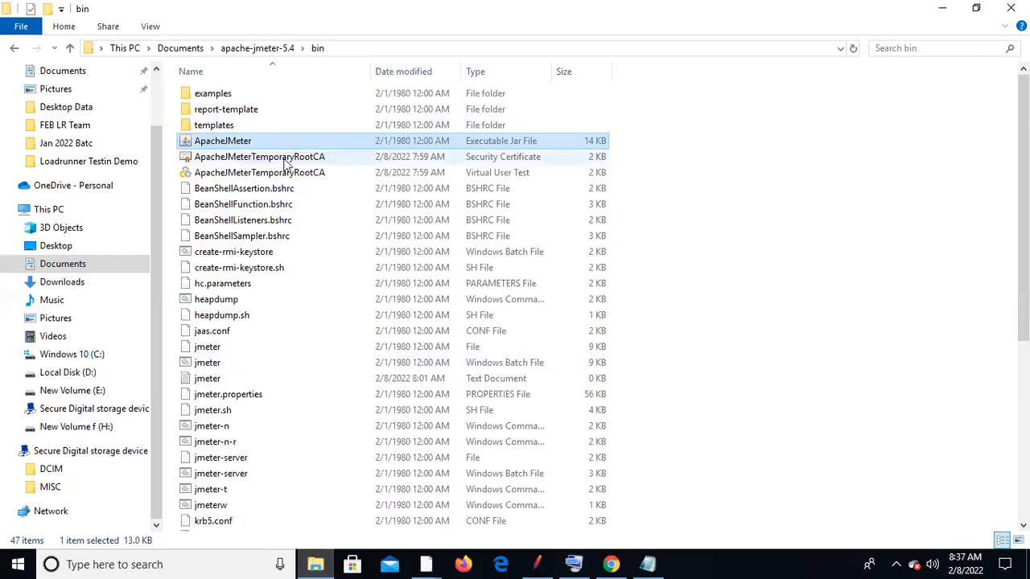
{"action": "left_click", "coordinate": [404, 158]}
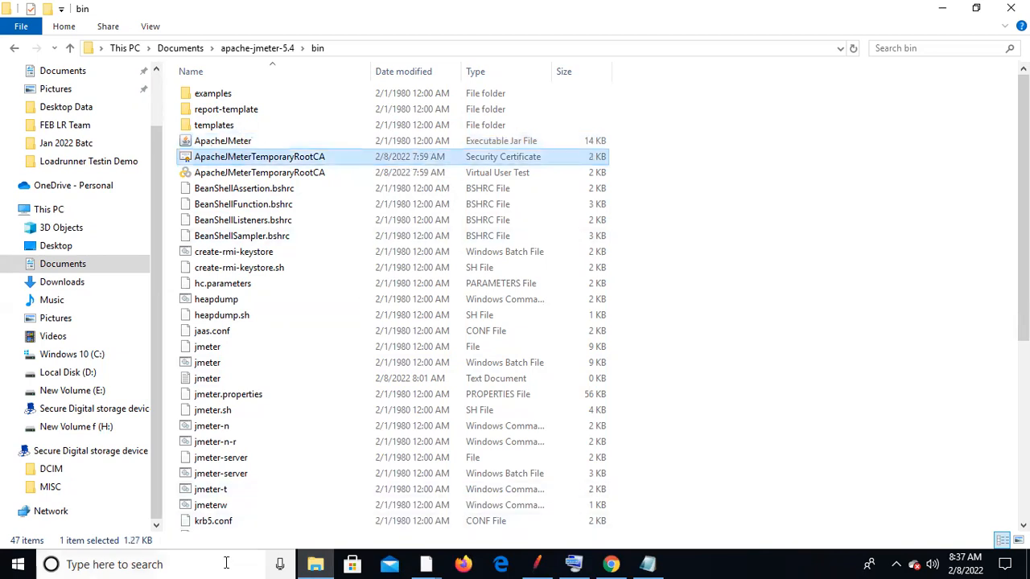
- Find Internet Explorer through the Windows search and open it
{"action": "left_click", "coordinate": [200, 564]}
{"action": "type", "text": "i"}
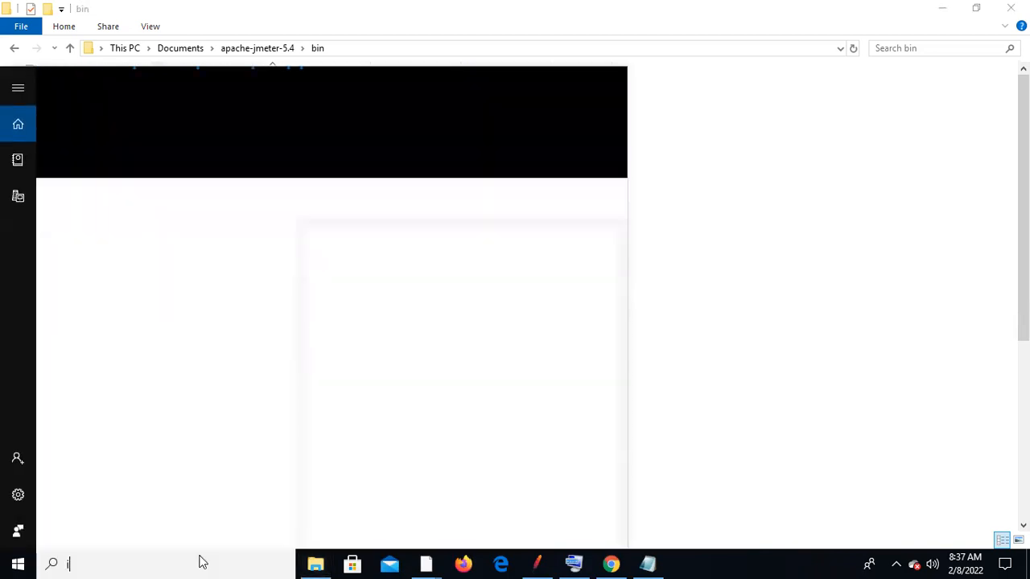
{"action": "type", "text": "nte"}
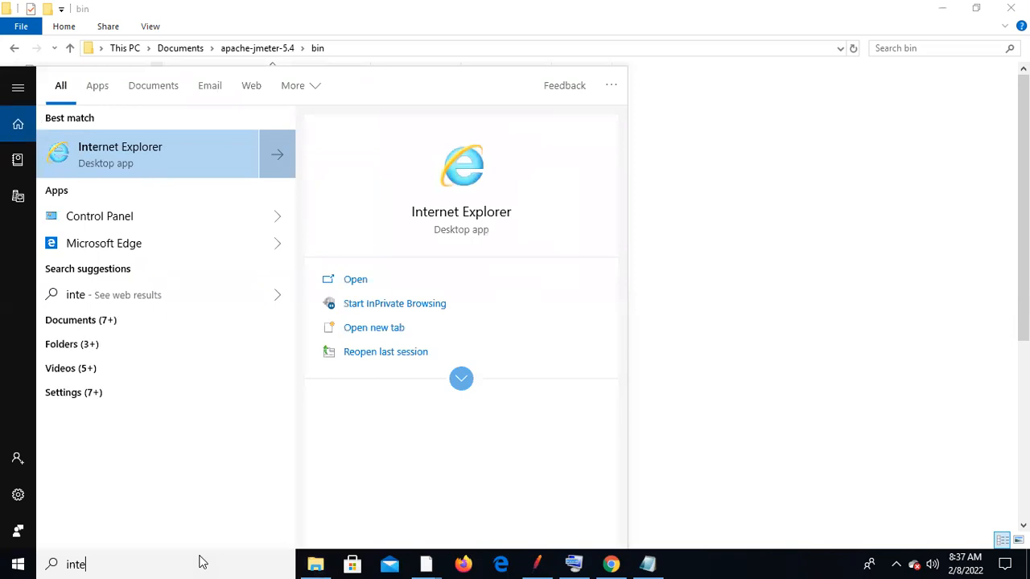
{"action": "left_click", "coordinate": [381, 284]}
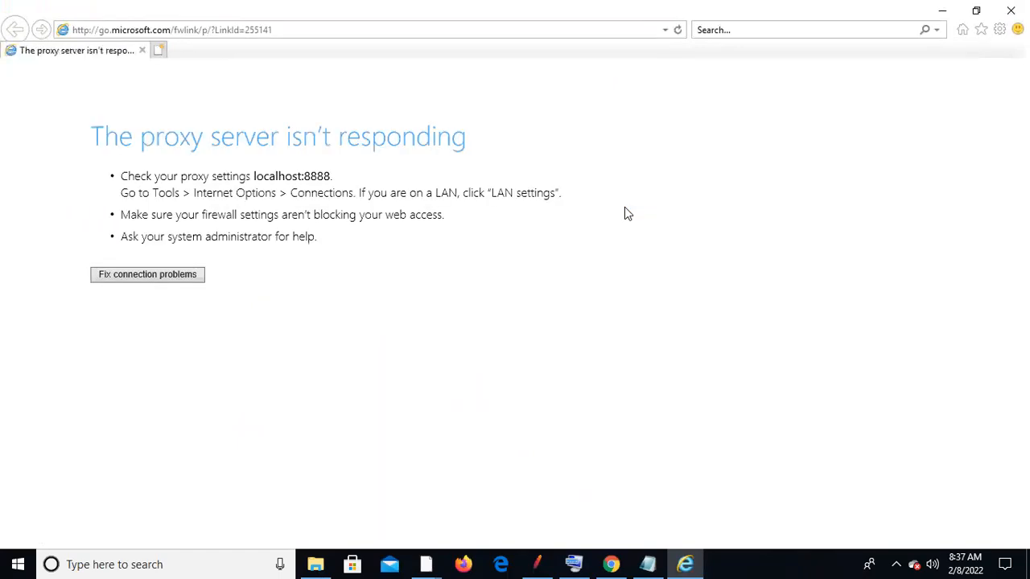
- Open the Internet options' certificate store and show the Trusted Root Certification Authorities
{"action": "left_click", "coordinate": [999, 29]}
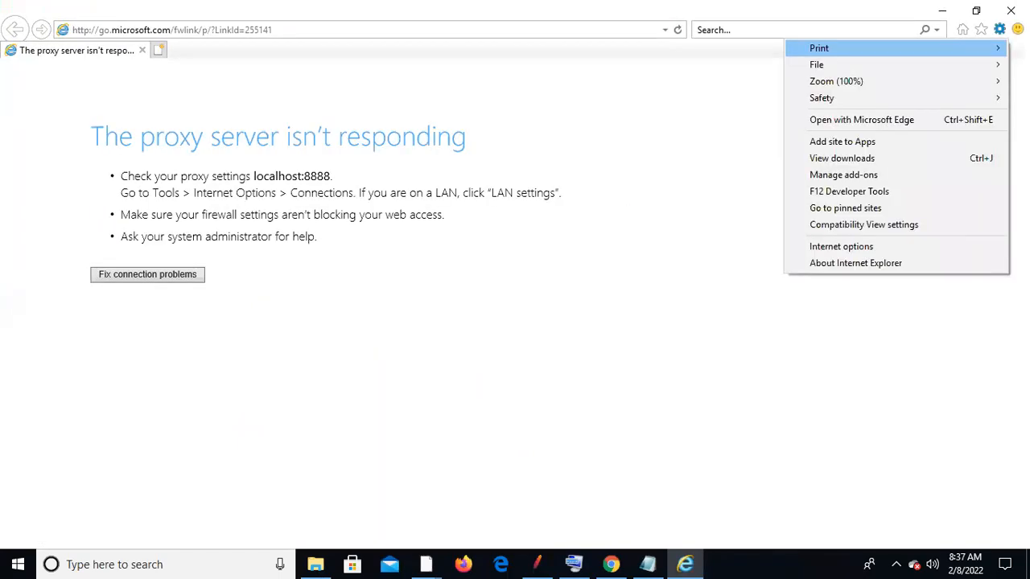
{"action": "left_click", "coordinate": [877, 245]}
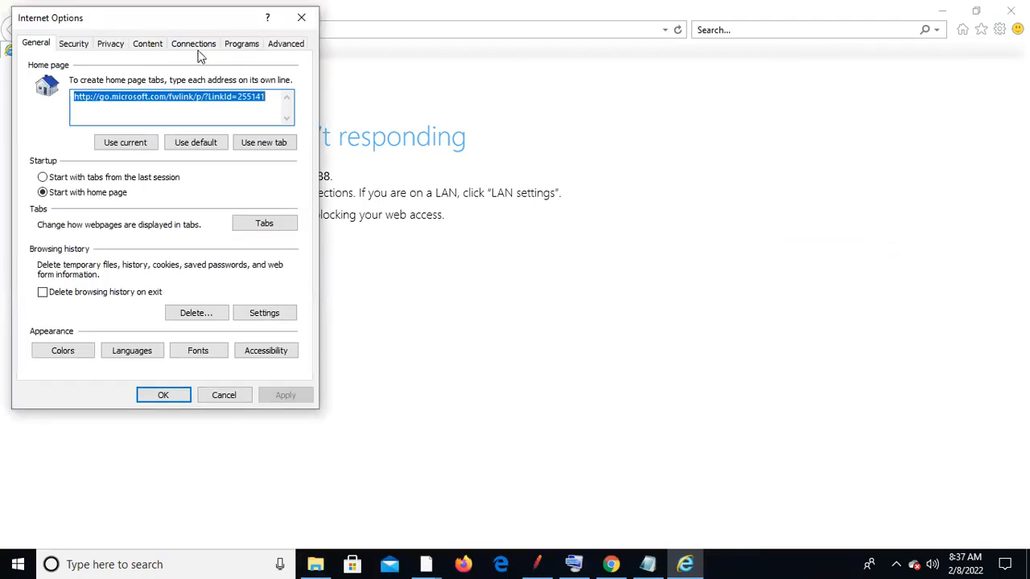
{"action": "left_click", "coordinate": [148, 44]}
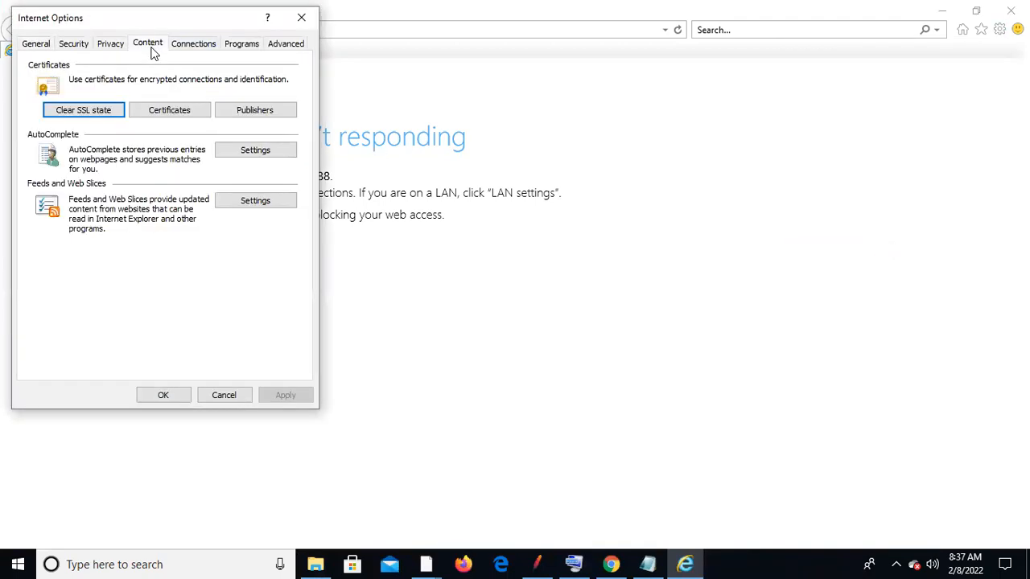
{"action": "left_click", "coordinate": [170, 108]}
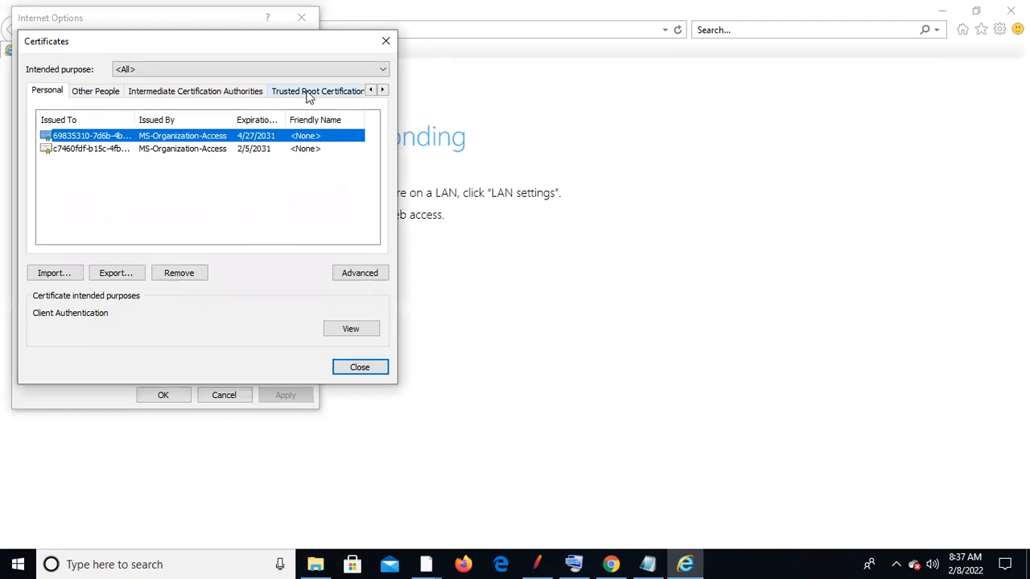
{"action": "left_click", "coordinate": [309, 92]}
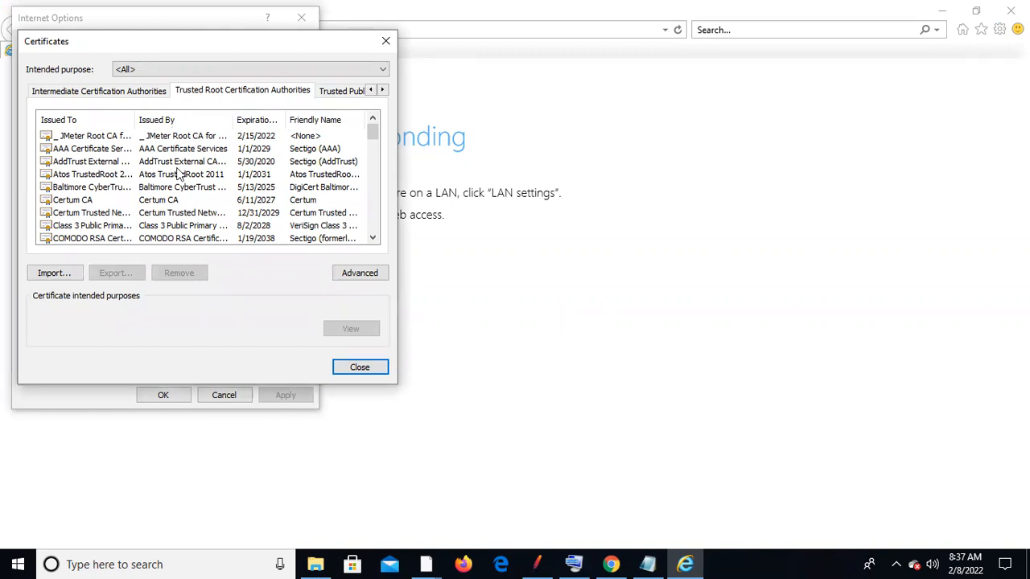
- Walk through the Certificate Import Wizard to browsing JMeter's bin folder, cancel without importing, and close the certificate and Internet options dialogs
{"action": "left_click", "coordinate": [64, 275]}
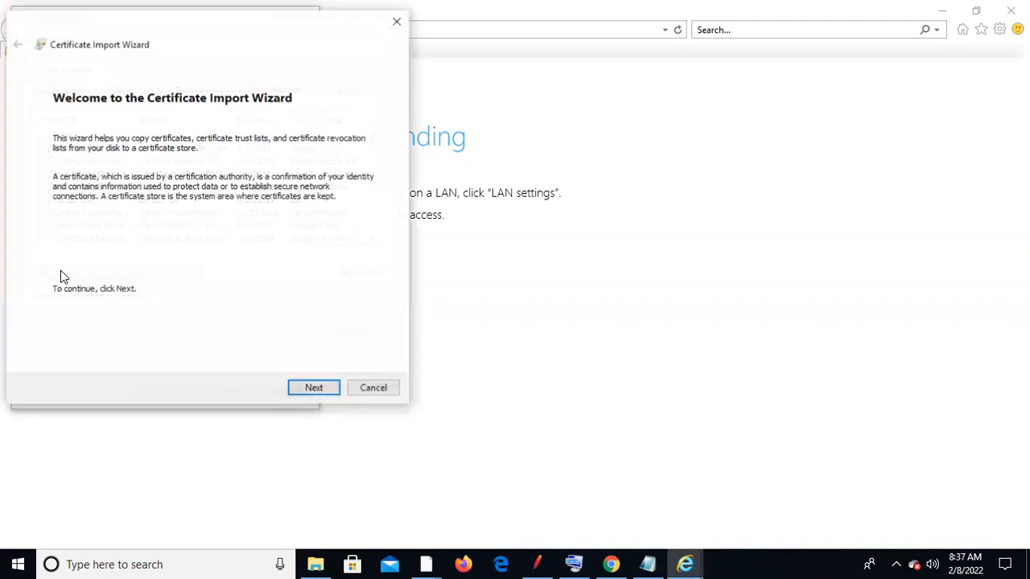
{"action": "left_click", "coordinate": [303, 392]}
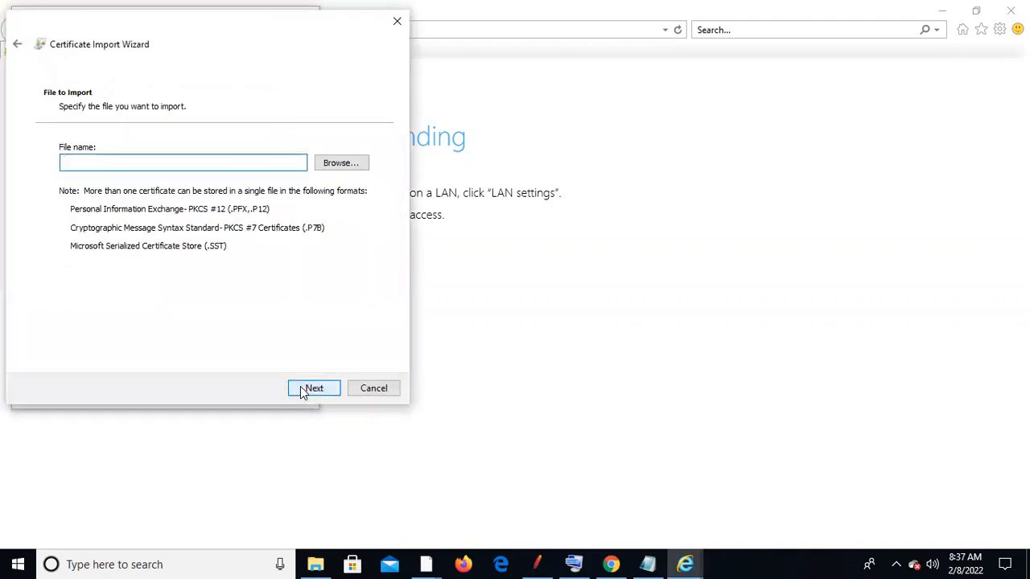
{"action": "left_click", "coordinate": [304, 391]}
{"action": "left_click", "coordinate": [543, 337]}
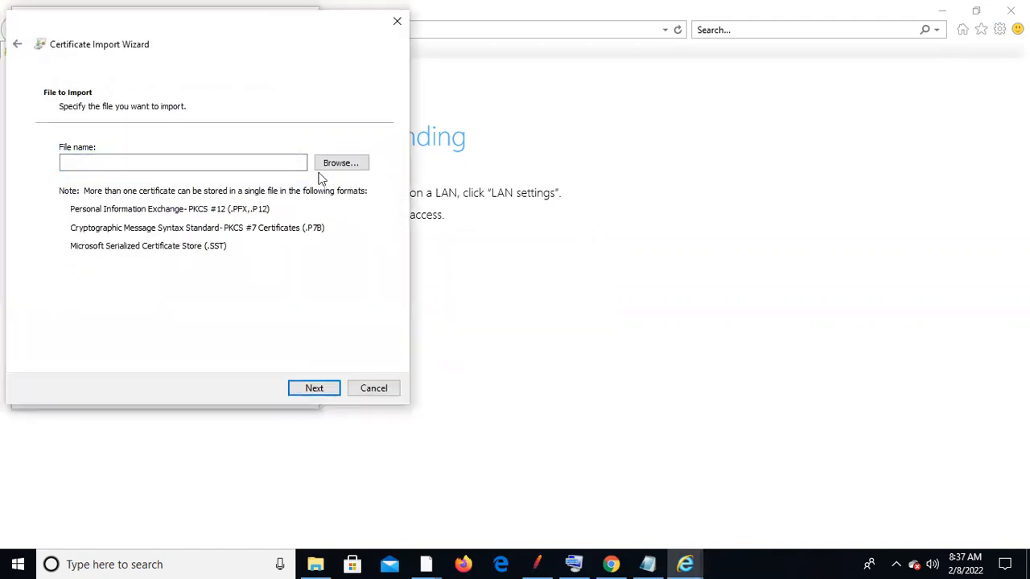
{"action": "left_click", "coordinate": [334, 165]}
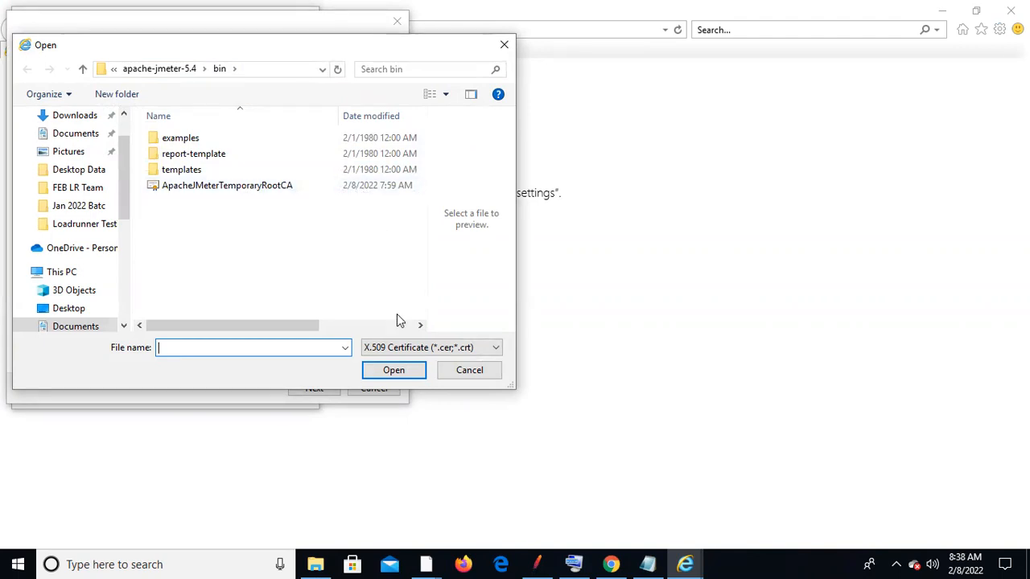
{"action": "left_click", "coordinate": [488, 378]}
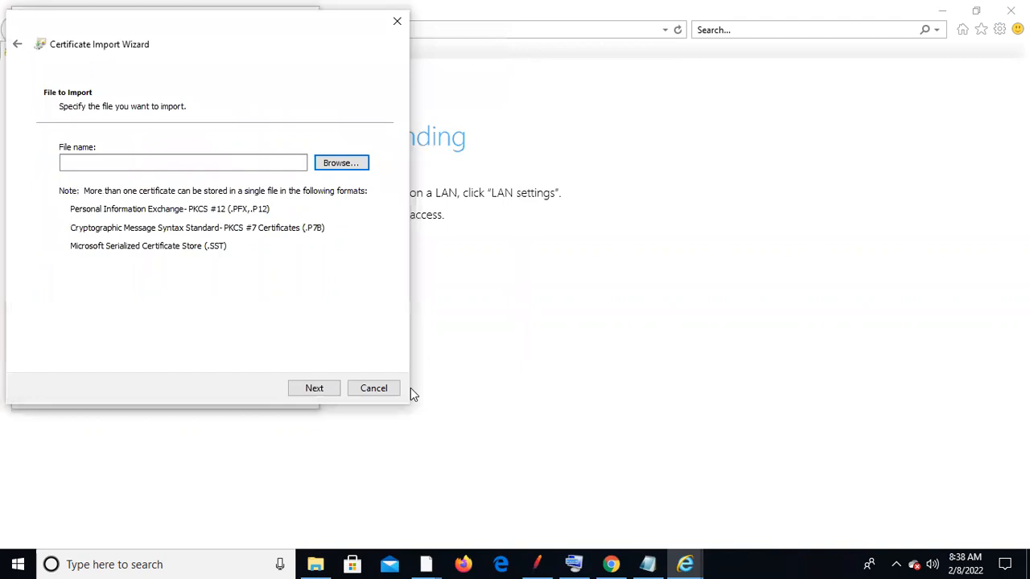
{"action": "left_click", "coordinate": [382, 388]}
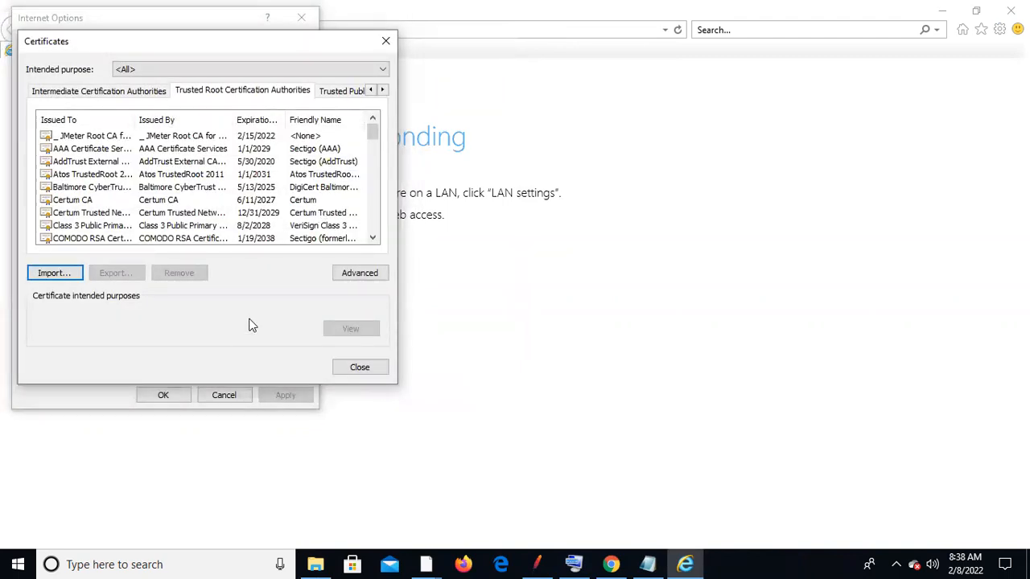
{"action": "left_click", "coordinate": [387, 41]}
{"action": "left_click", "coordinate": [163, 395]}
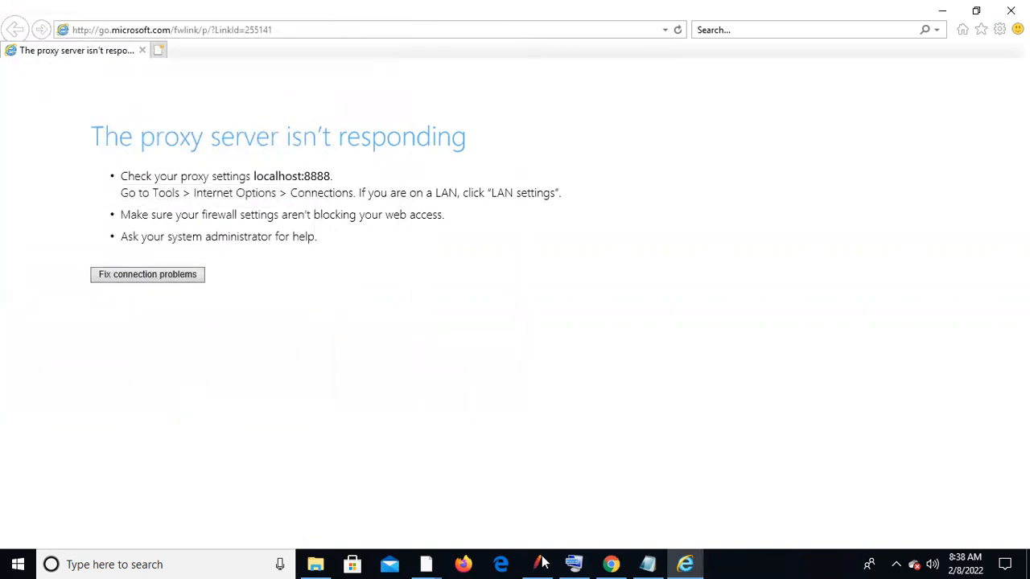
- Check the recorder's port in JMeter, then search Chrome's settings for proxy and open the computer's proxy settings
{"action": "mouse_move", "coordinate": [539, 564]}
{"action": "left_click", "coordinate": [550, 513]}
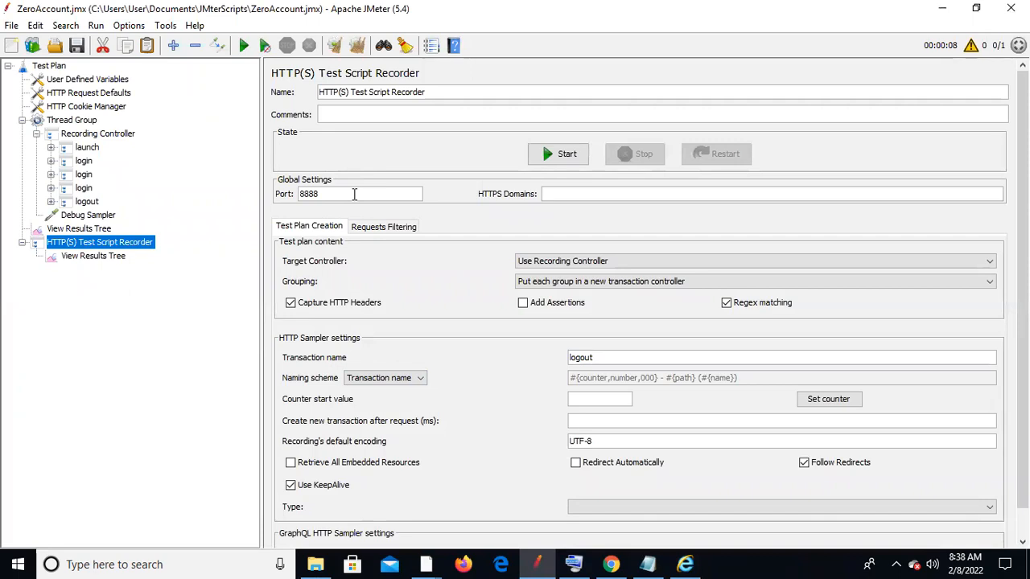
{"action": "left_click", "coordinate": [612, 564]}
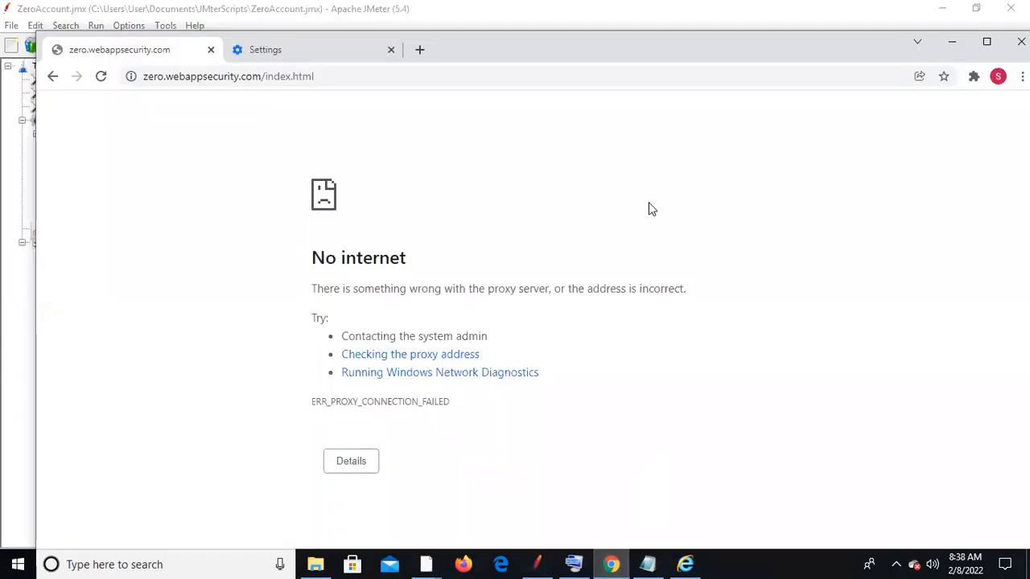
{"action": "left_click", "coordinate": [1022, 76]}
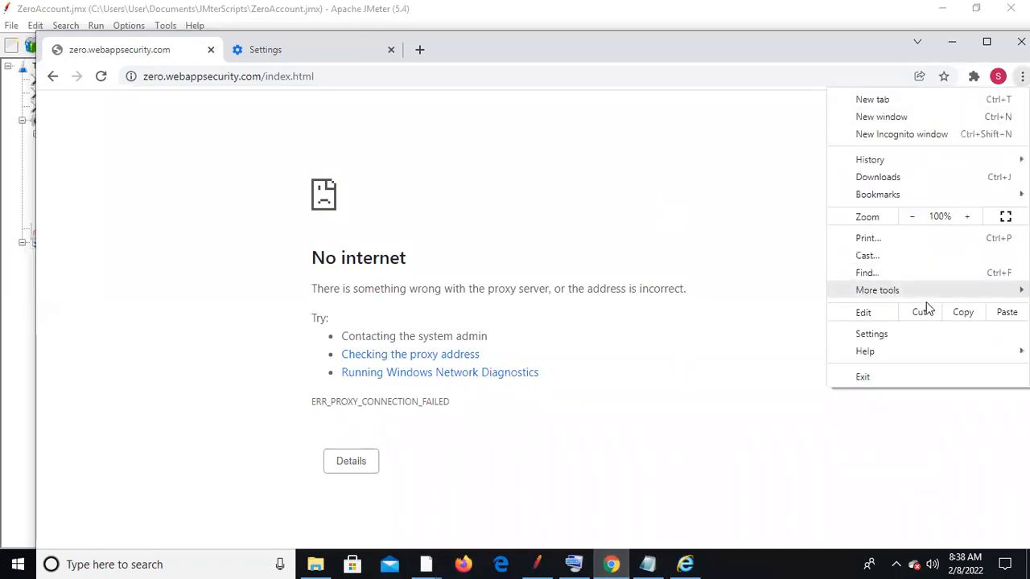
{"action": "left_click", "coordinate": [907, 338]}
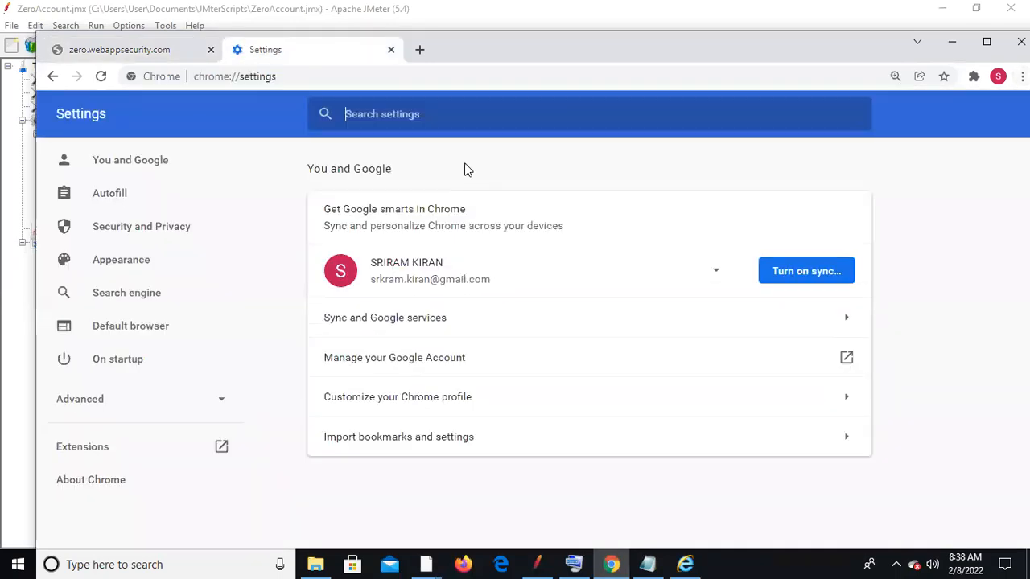
{"action": "type", "text": "pro"}
{"action": "type", "text": "y"}
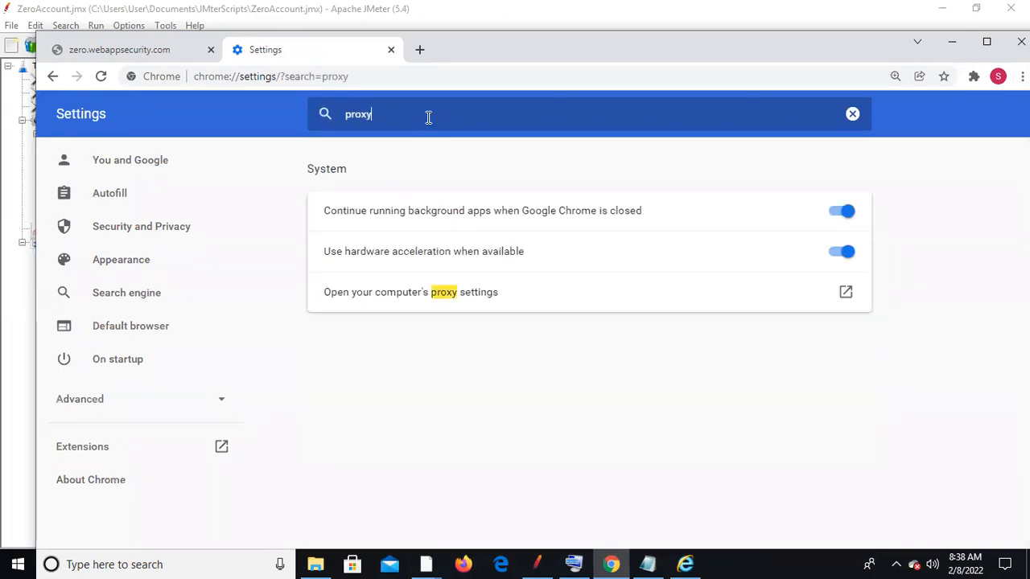
{"action": "left_click", "coordinate": [417, 299]}
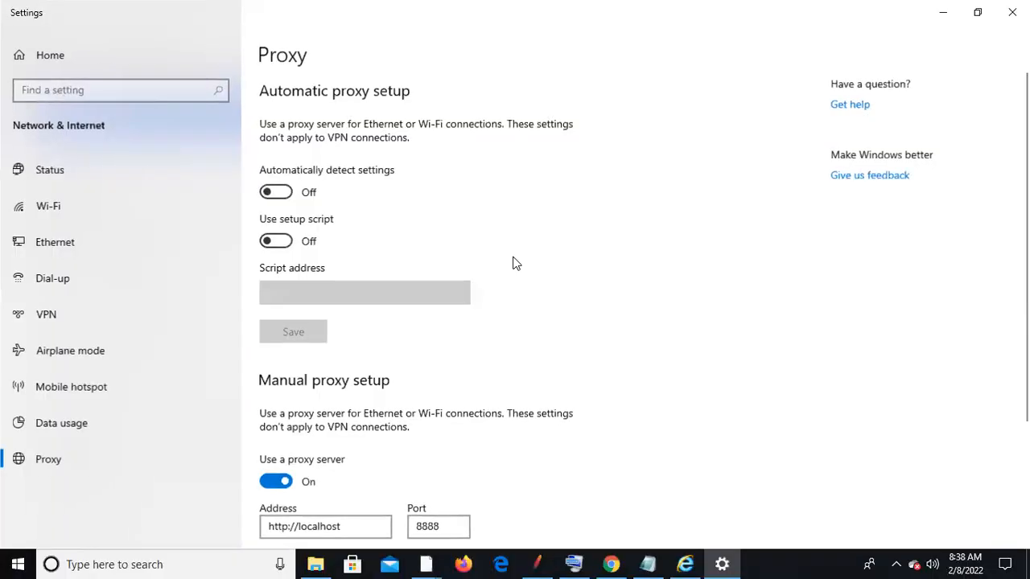
- Toggle automatic proxy detection on and back off, and turn off the manual proxy server
{"action": "left_click", "coordinate": [279, 192]}
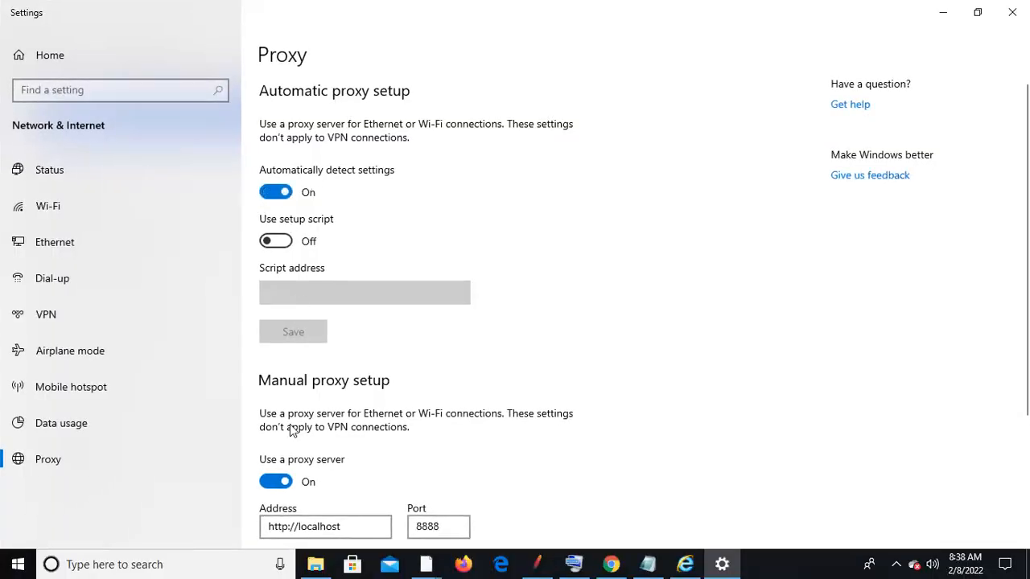
{"action": "left_click", "coordinate": [272, 482]}
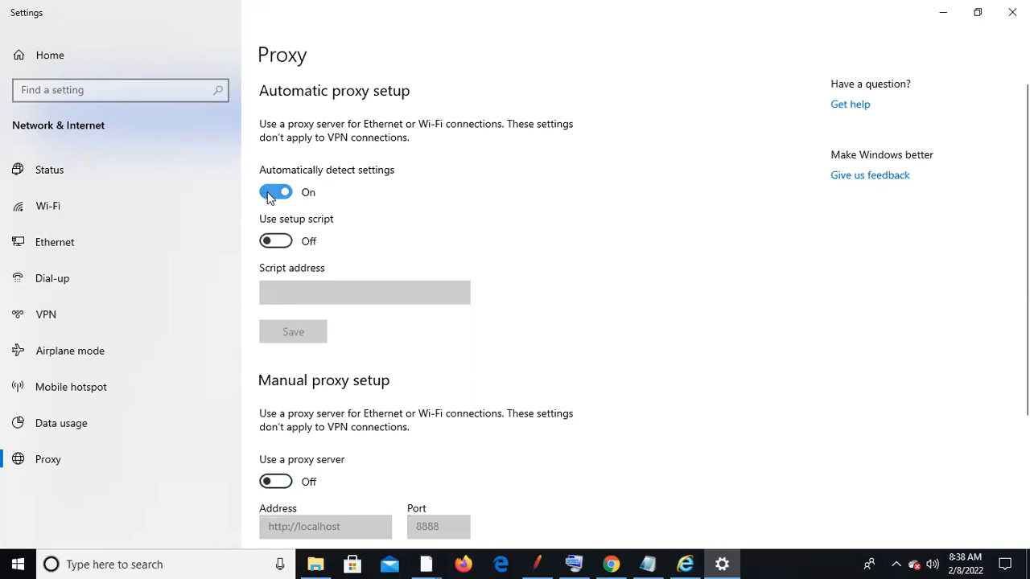
{"action": "left_click", "coordinate": [274, 194]}
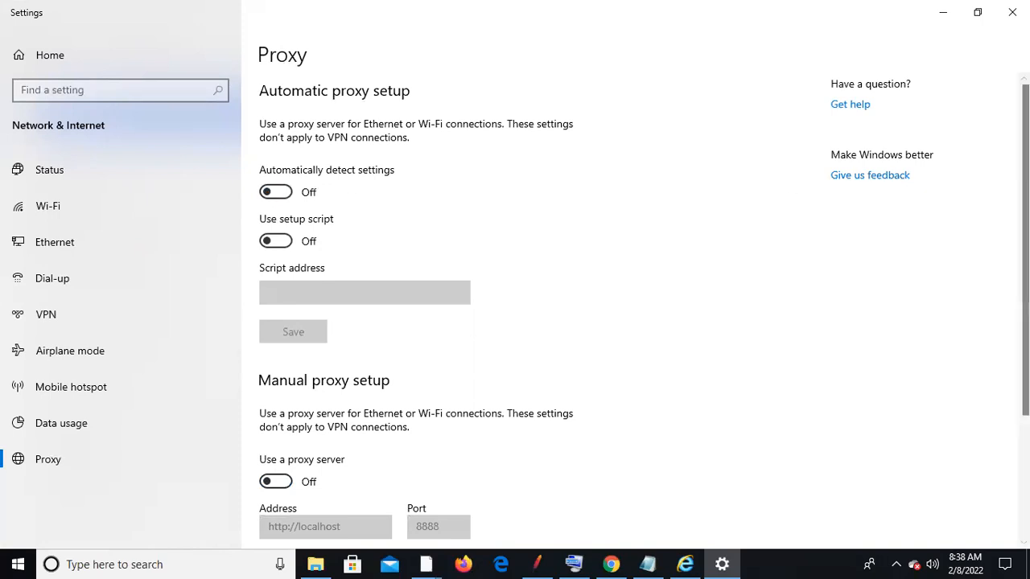
{"action": "scroll", "coordinate": [1021, 322], "scroll_direction": "down", "scroll_amount": 3}
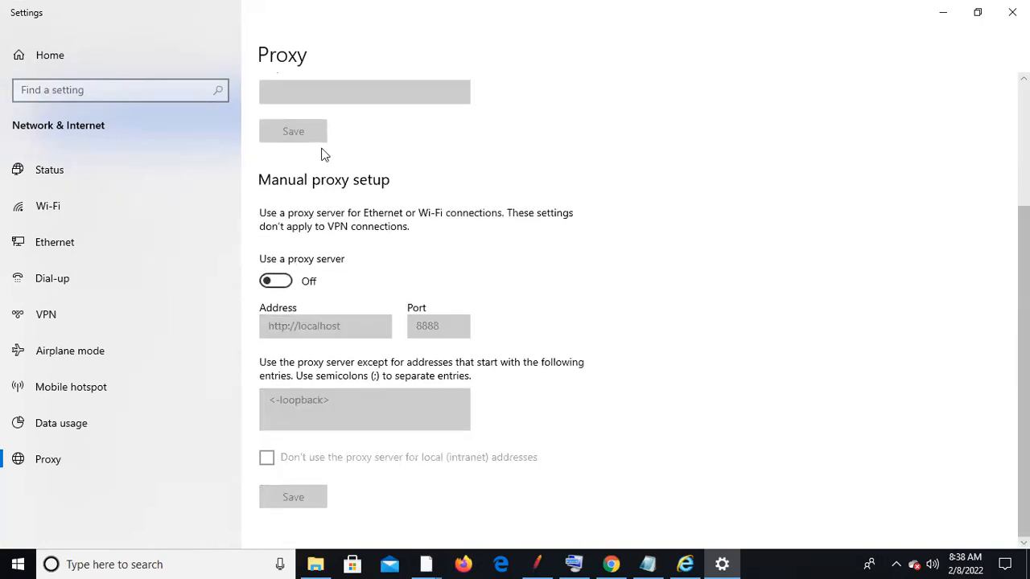
{"action": "left_click", "coordinate": [285, 280]}
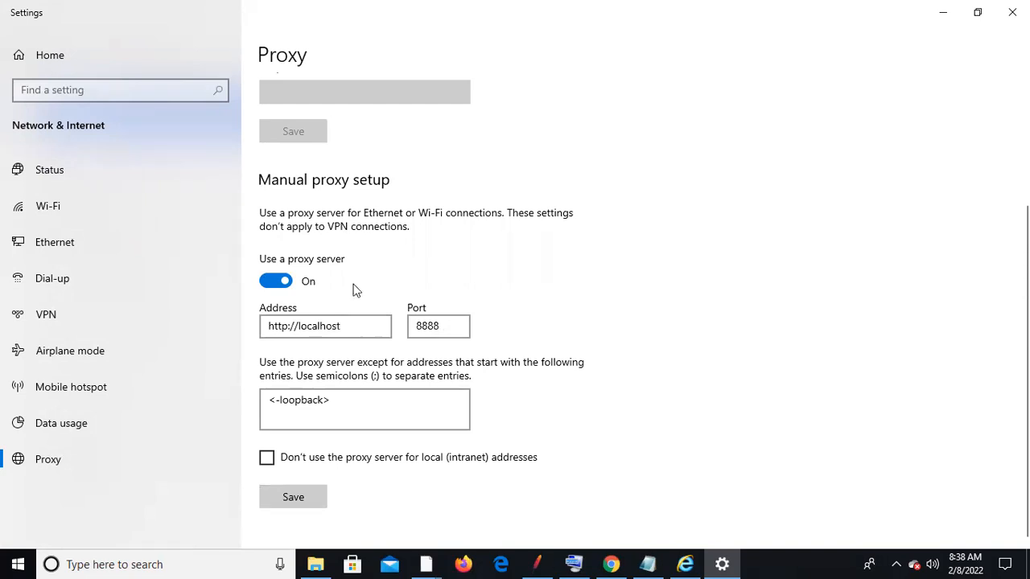
{"action": "key", "text": "alt+Tab"}
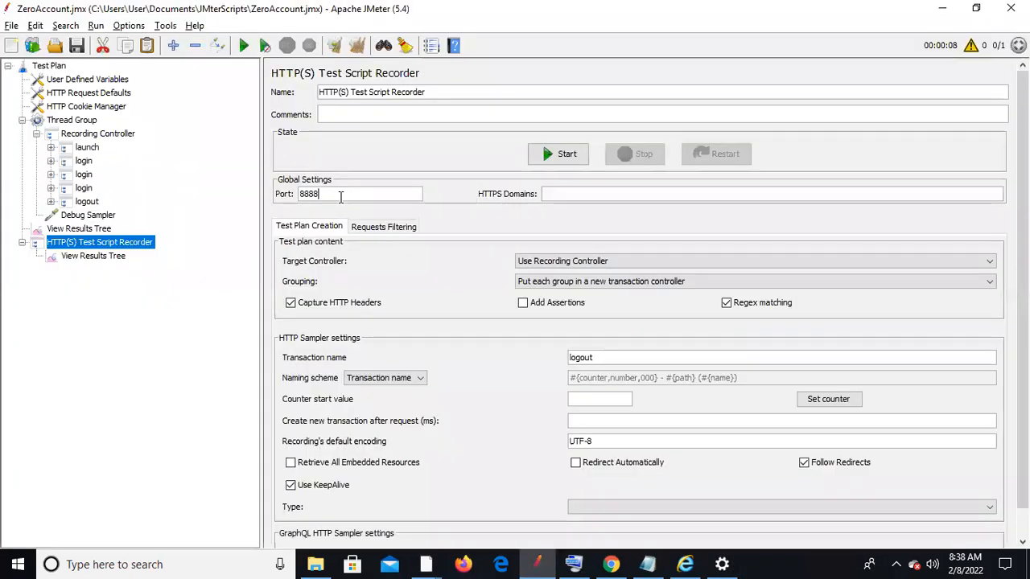
{"action": "key", "text": "alt+Tab"}
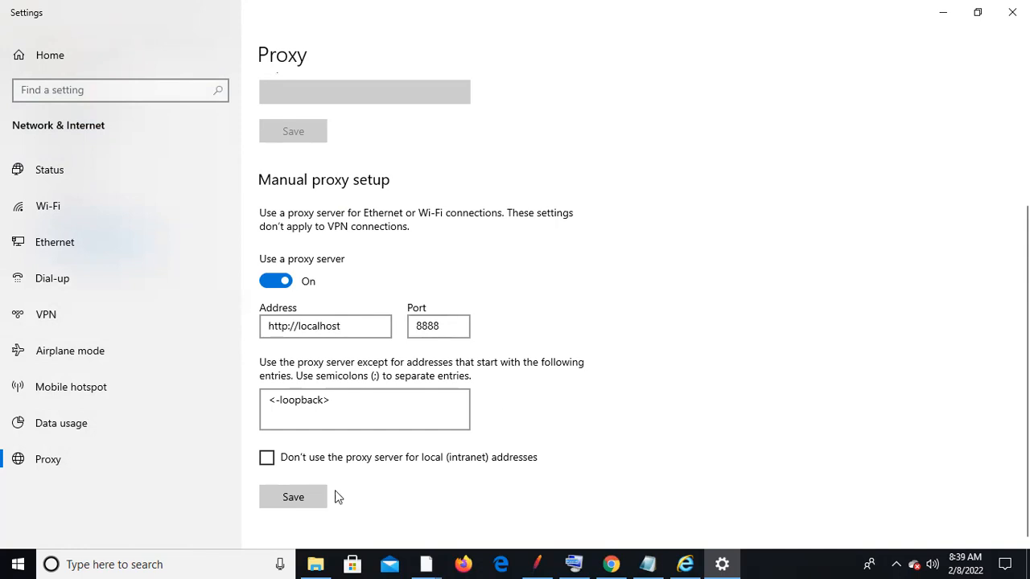
{"action": "left_click", "coordinate": [287, 500]}
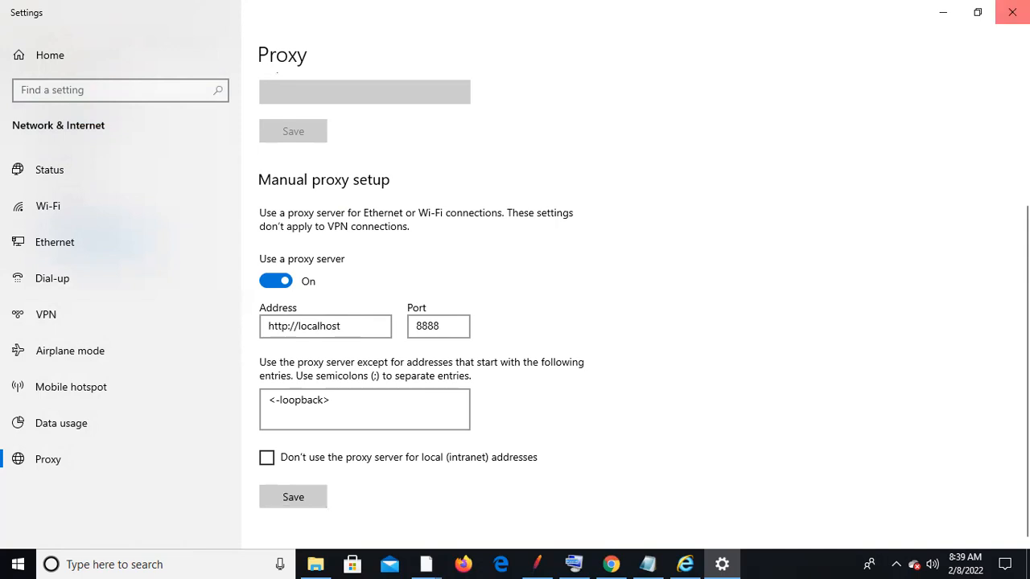
{"action": "left_click", "coordinate": [1012, 11]}
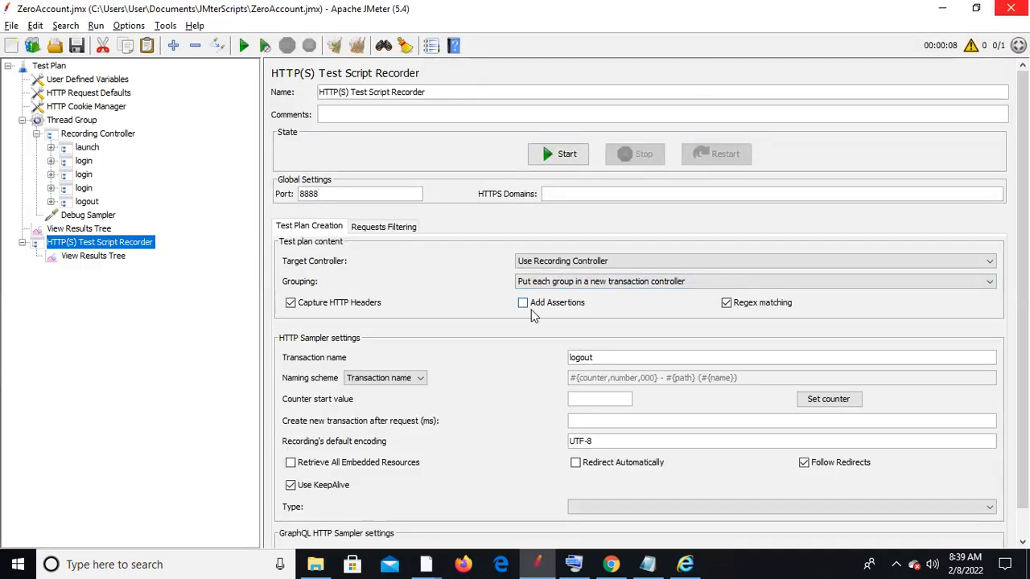
- Start the HTTP(S) Test Script Recorder, accept the root CA certificate notice, and switch to the zero.webappsecurity.com page in Chrome
{"action": "left_click", "coordinate": [577, 155]}
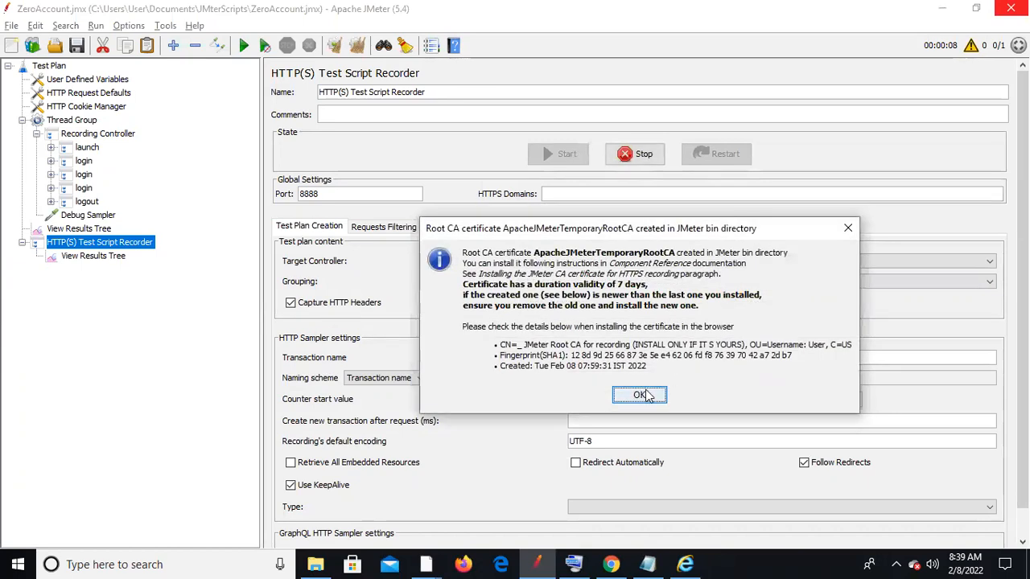
{"action": "left_click", "coordinate": [640, 395]}
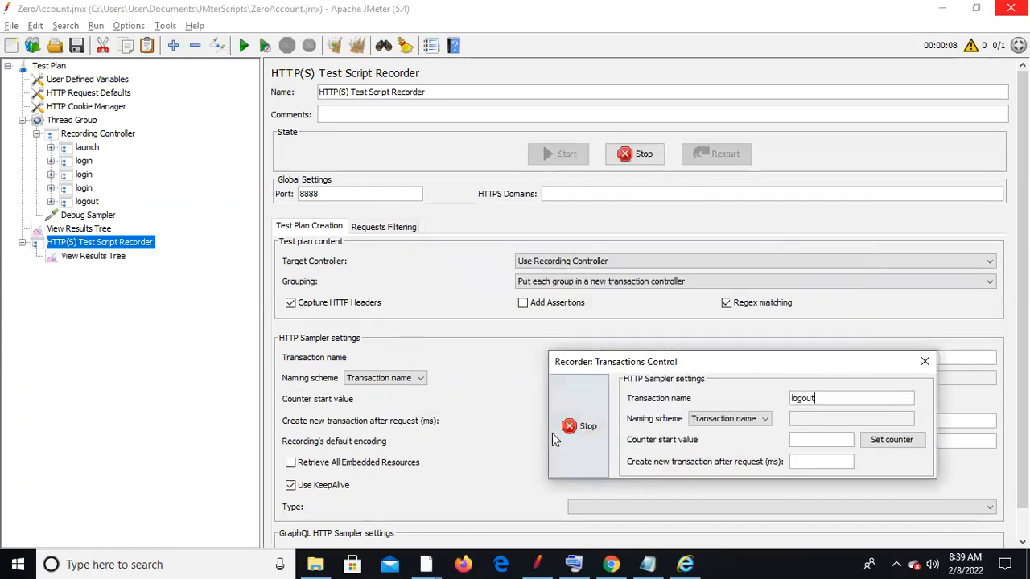
{"action": "left_click", "coordinate": [611, 564]}
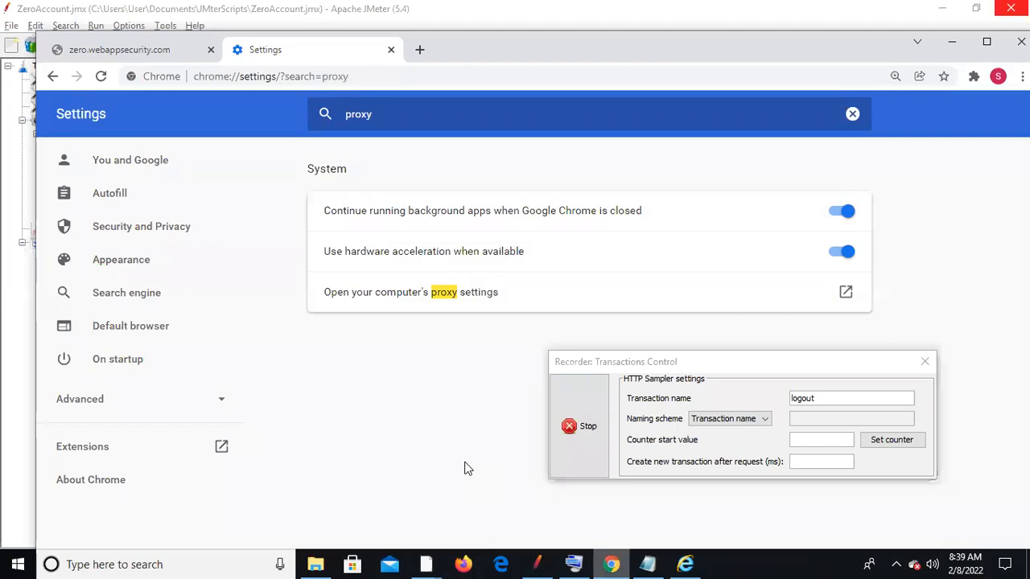
{"action": "left_click", "coordinate": [144, 49]}
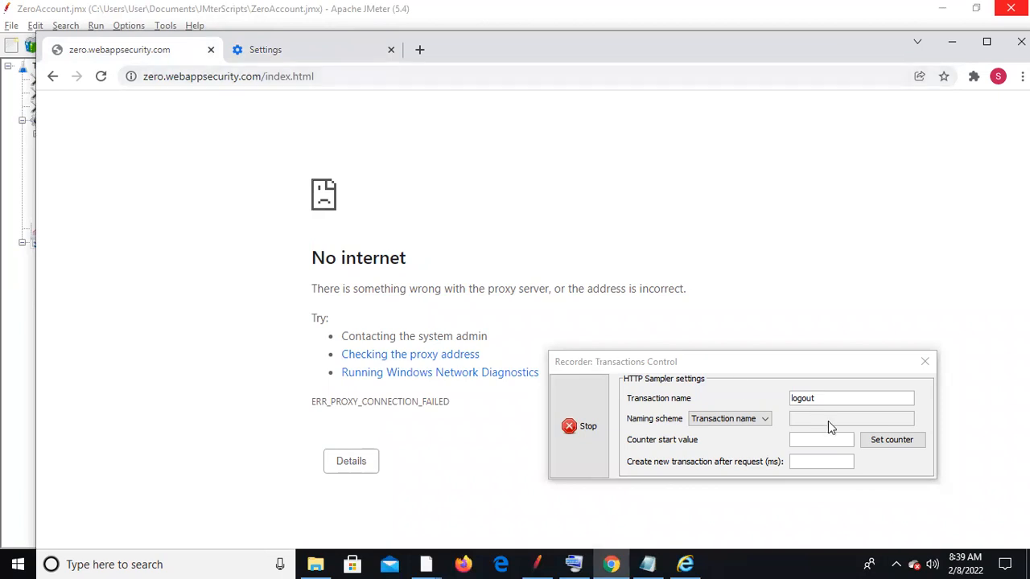
- Return to JMeter, check the launch controller under the Recording Controller, and stop the recorder
{"action": "left_click", "coordinate": [532, 559]}
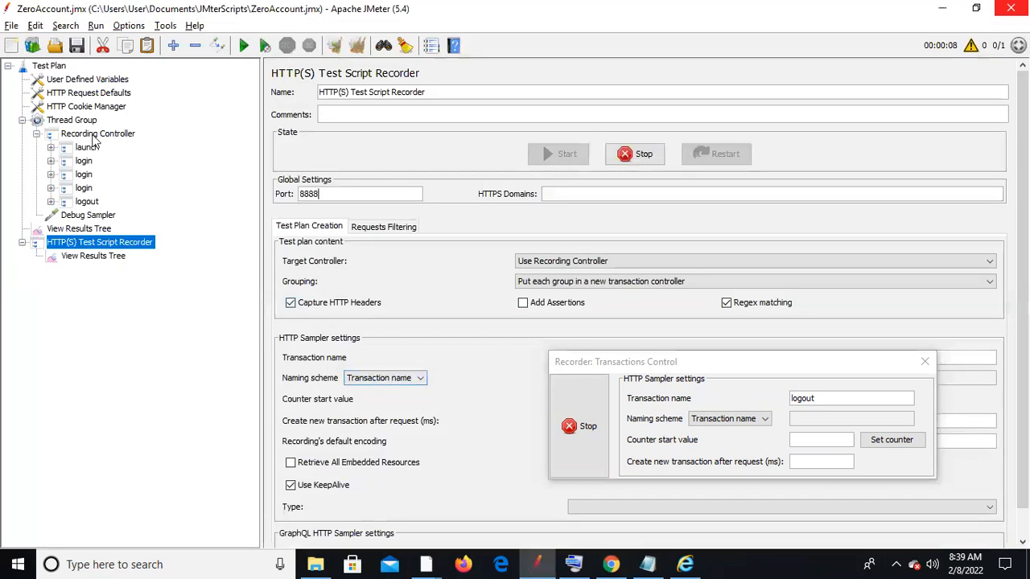
{"action": "left_click", "coordinate": [51, 148]}
{"action": "left_click", "coordinate": [50, 148]}
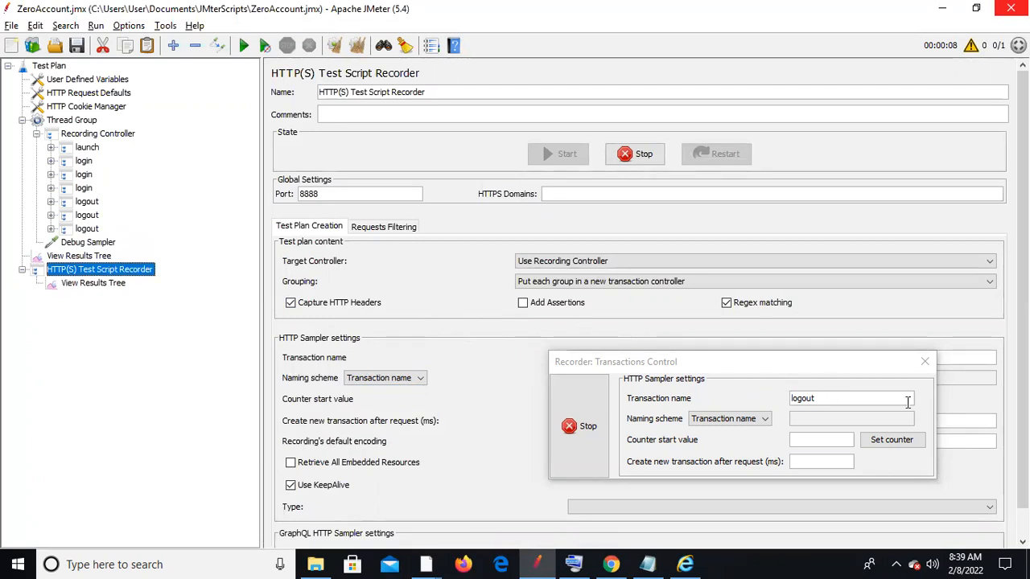
{"action": "left_click", "coordinate": [924, 366]}
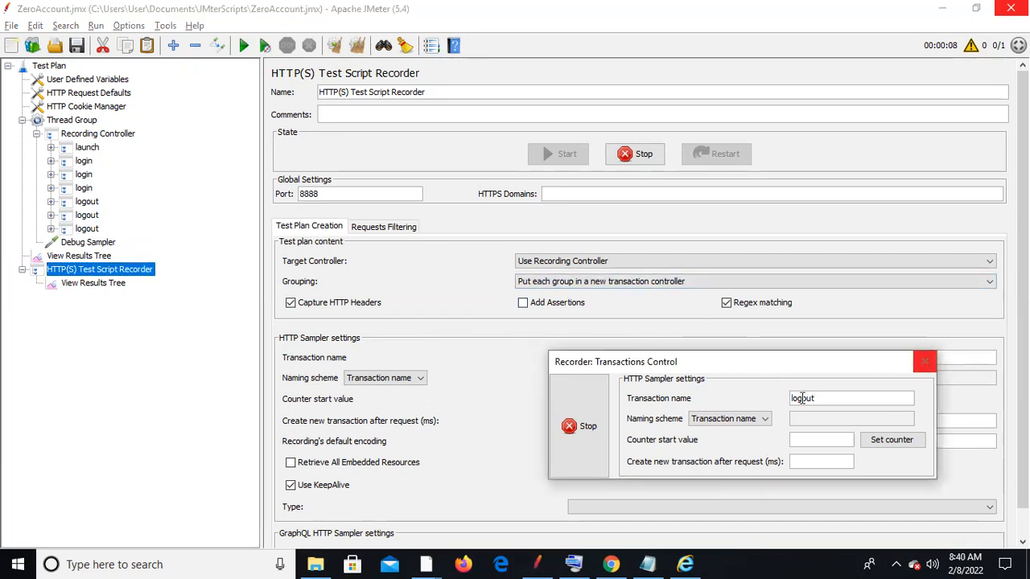
{"action": "left_click", "coordinate": [595, 444]}
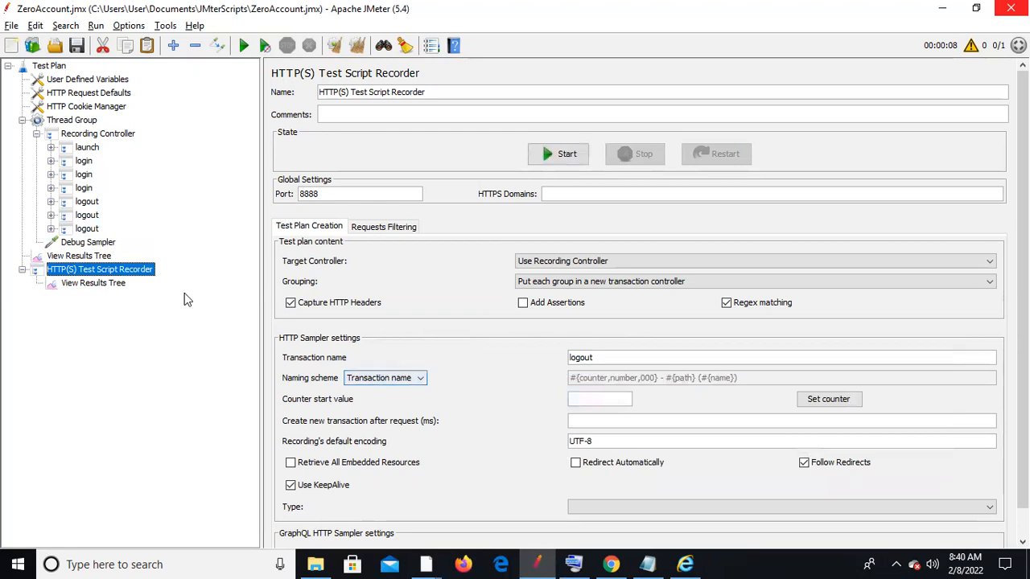
- Expand the launch and login controllers and review the launch-18, launch-20 and login-22 requests
{"action": "left_click", "coordinate": [50, 148]}
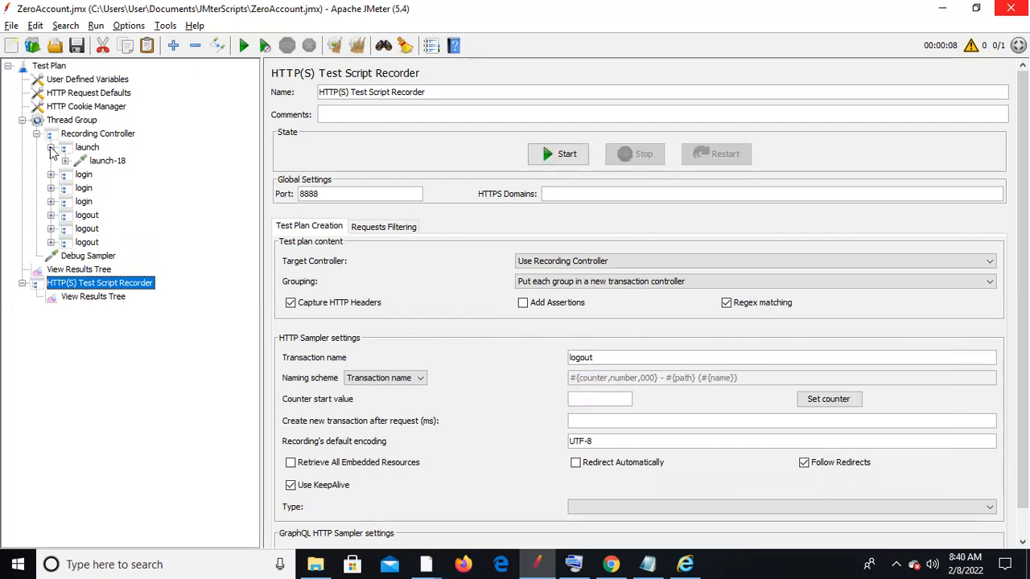
{"action": "left_click", "coordinate": [100, 162]}
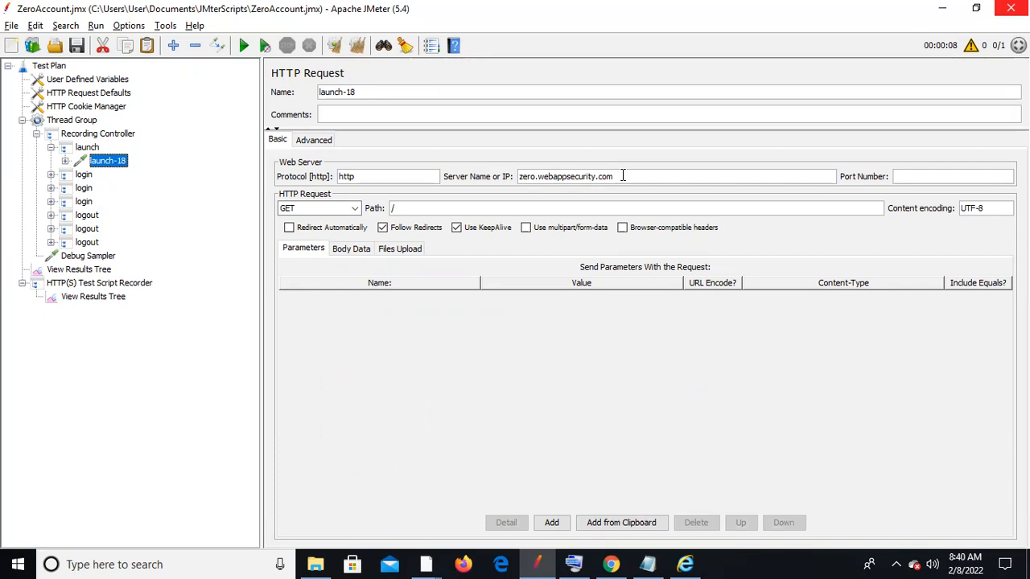
{"action": "left_click", "coordinate": [51, 175]}
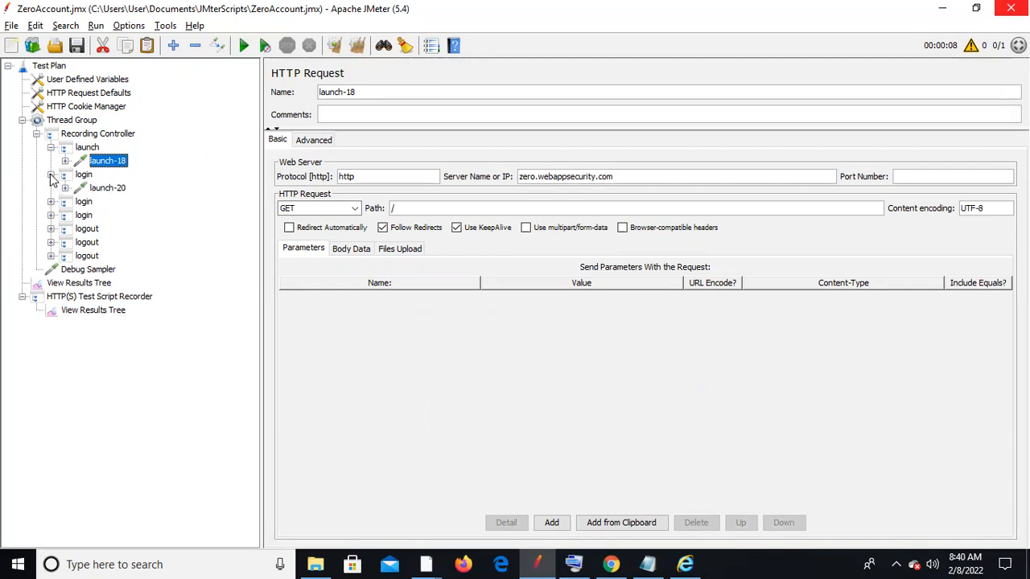
{"action": "left_click", "coordinate": [113, 188]}
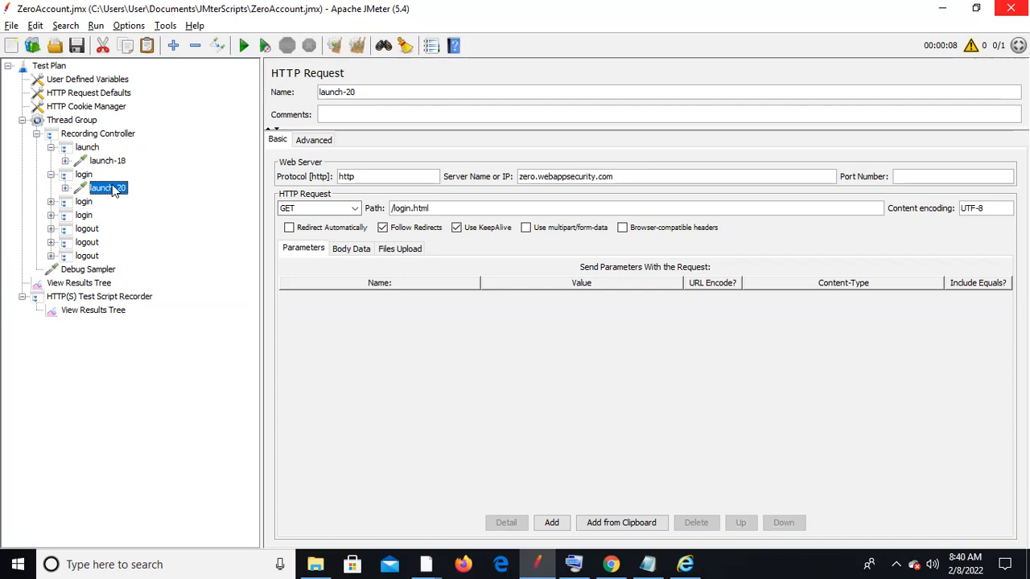
{"action": "left_click", "coordinate": [51, 202]}
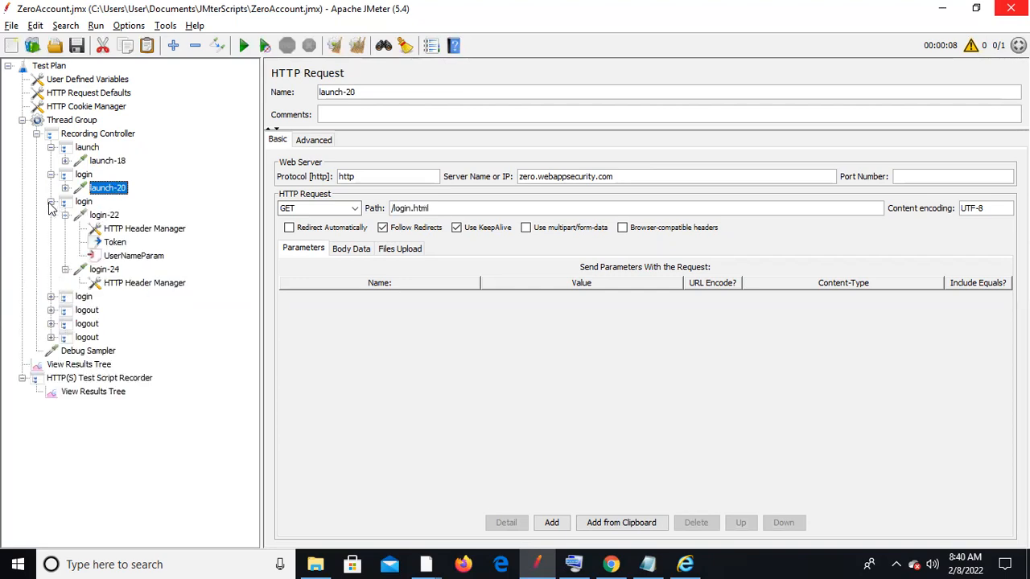
{"action": "left_click", "coordinate": [111, 217]}
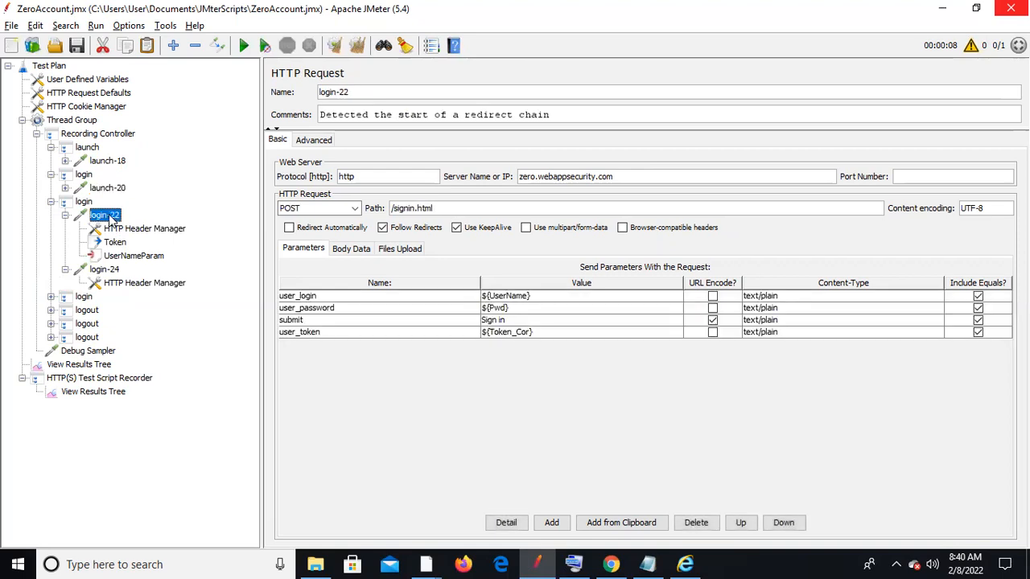
{"action": "left_click", "coordinate": [51, 203]}
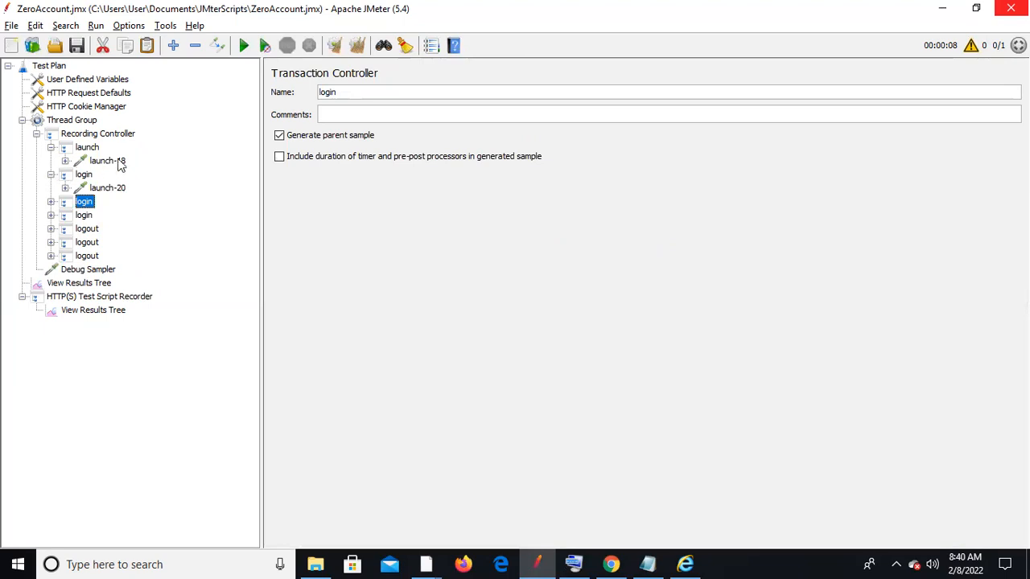
{"action": "left_click", "coordinate": [113, 162]}
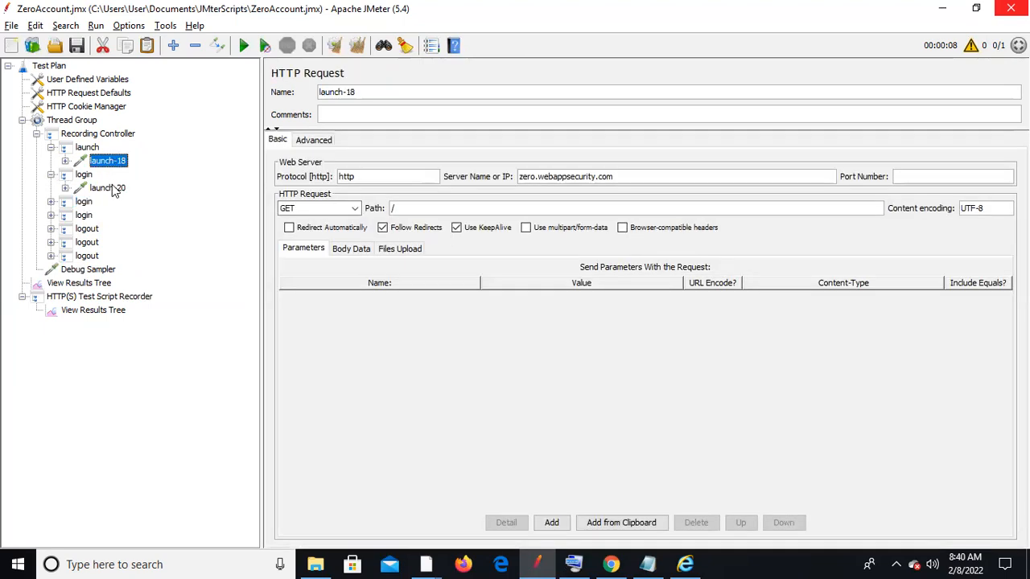
{"action": "left_click", "coordinate": [113, 187]}
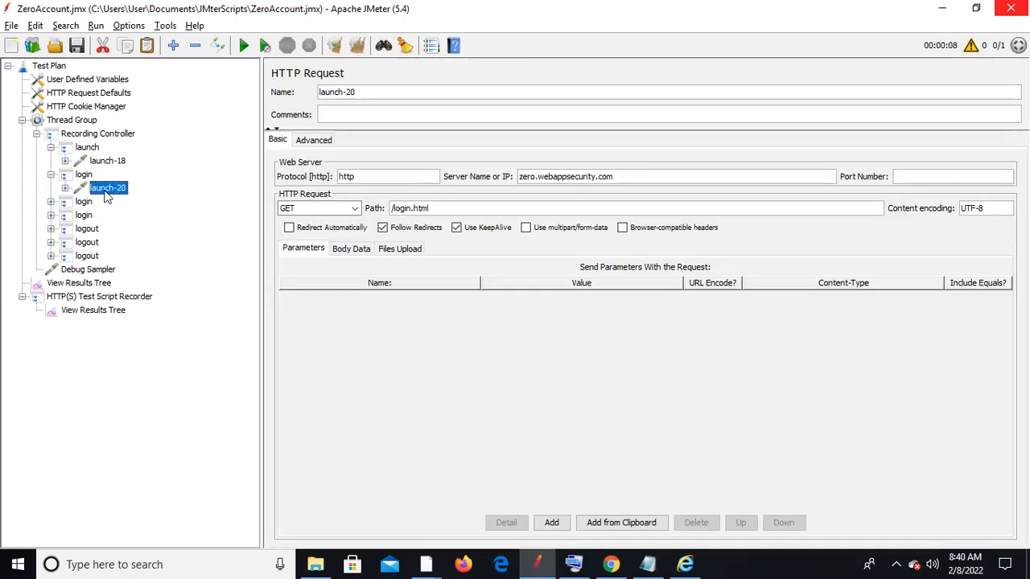
{"action": "left_click", "coordinate": [51, 201]}
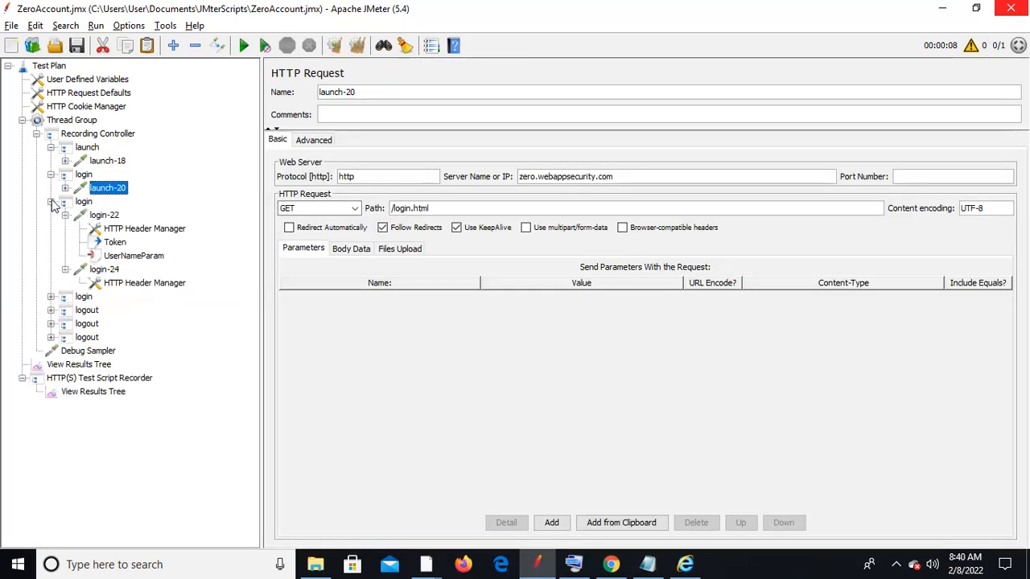
- Examine the token parameter of the login-22 request and search the test run's View Results Tree for the recorded token value
{"action": "left_click", "coordinate": [107, 215]}
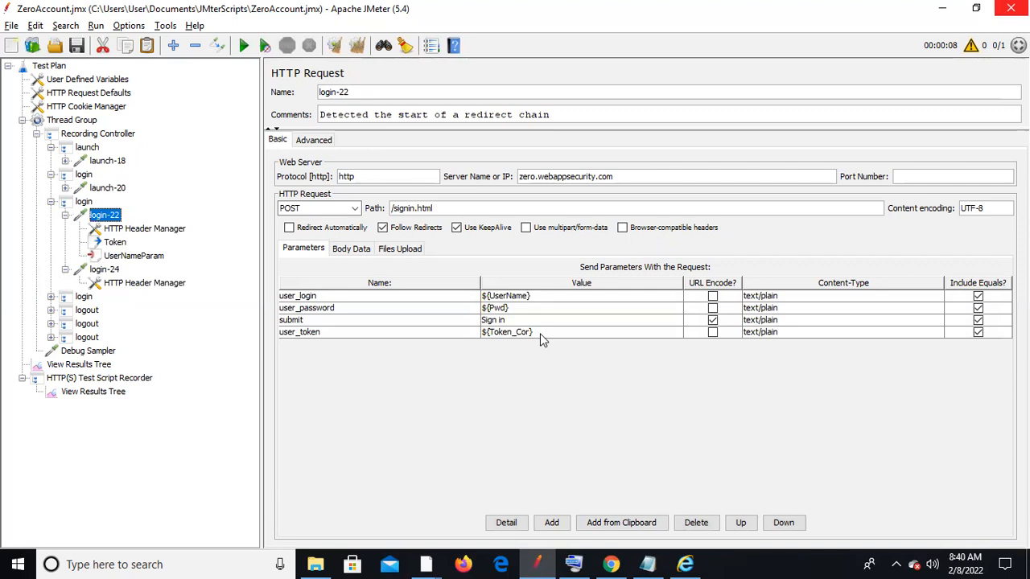
{"action": "left_click", "coordinate": [91, 366]}
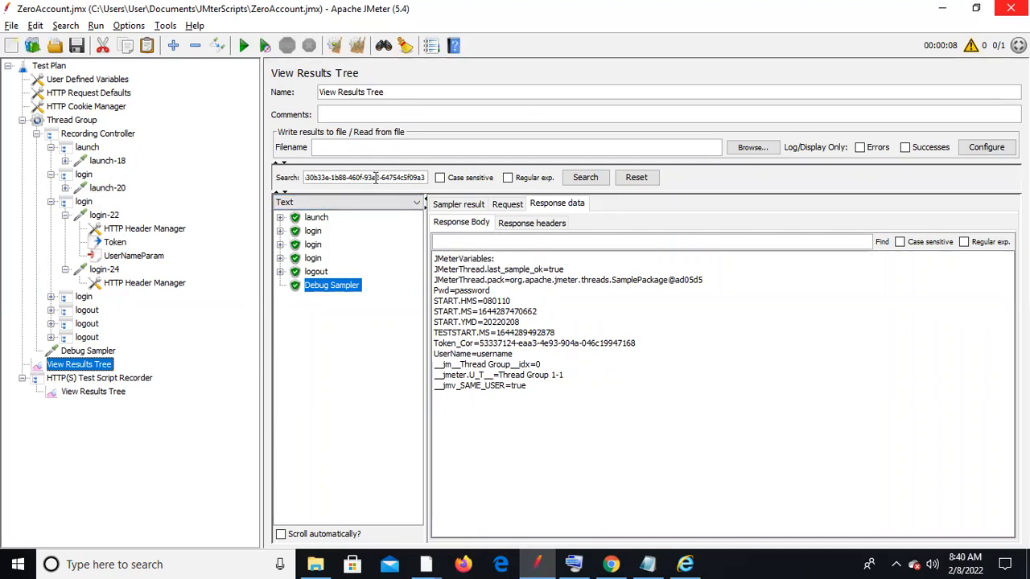
{"action": "left_click", "coordinate": [588, 179]}
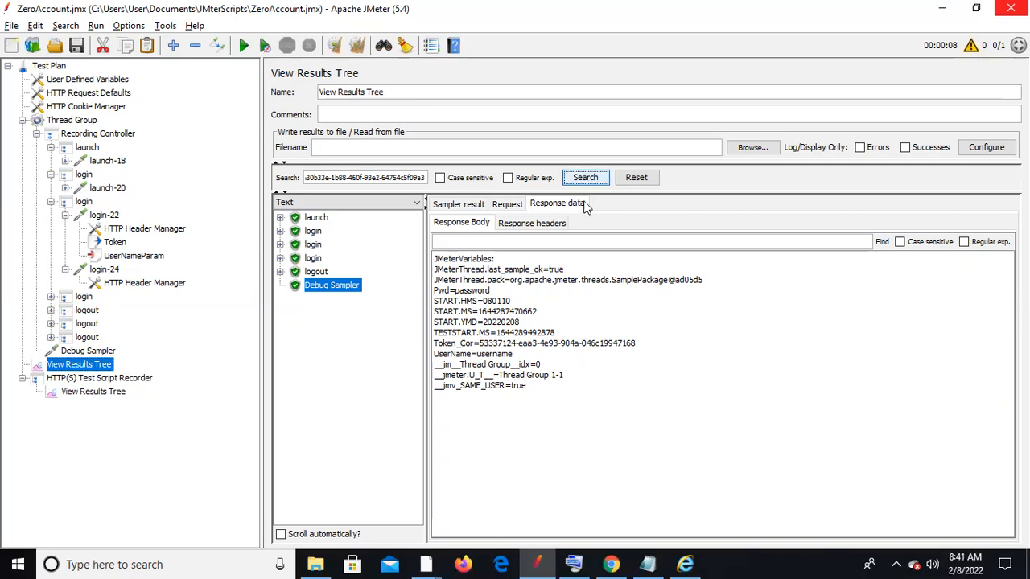
- Enter Token_Cor as the search text in the recorder's View Results Tree and clear it again
{"action": "left_click", "coordinate": [102, 394]}
{"action": "left_click", "coordinate": [340, 177]}
{"action": "type", "text": "Token_Cor"}
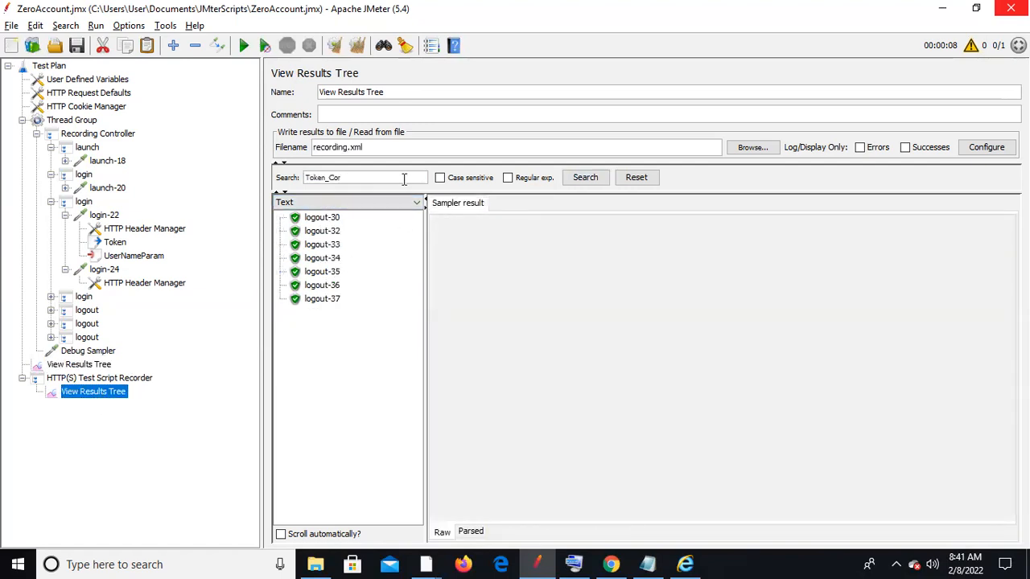
{"action": "key", "text": "BackSpace"}
{"action": "key", "text": "BackSpace"}
{"action": "key", "text": "BackSpace"}
{"action": "key", "text": "BackSpace"}
{"action": "key", "text": "BackSpace"}
{"action": "key", "text": "BackSpace"}
{"action": "key", "text": "BackSpace"}
{"action": "key", "text": "BackSpace"}
{"action": "key", "text": "BackSpace"}
- Inspect the response data of login-22-0 under the login transaction in the test run's View Results Tree
{"action": "left_click", "coordinate": [90, 352]}
{"action": "left_click", "coordinate": [79, 365]}
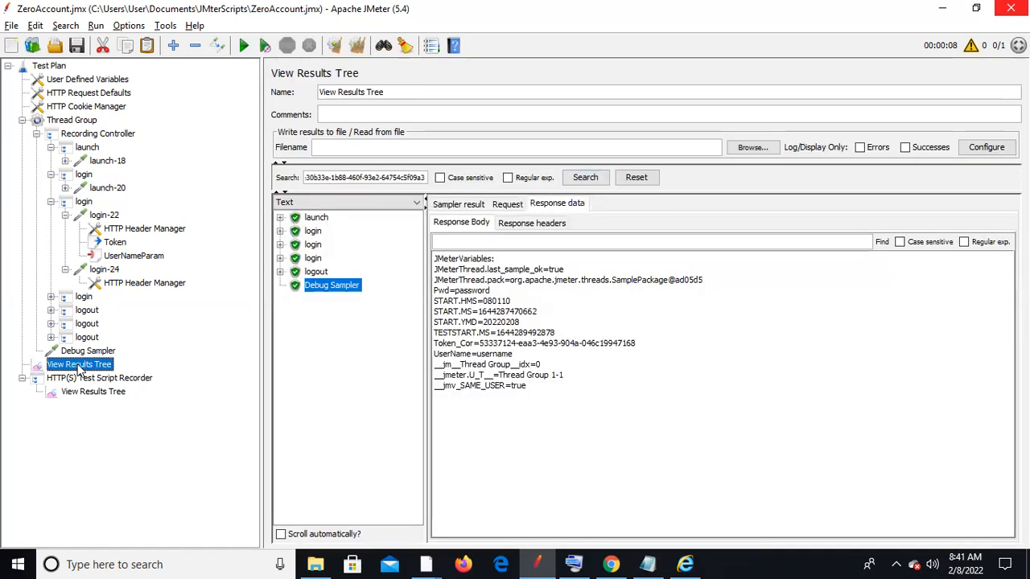
{"action": "left_click", "coordinate": [280, 245]}
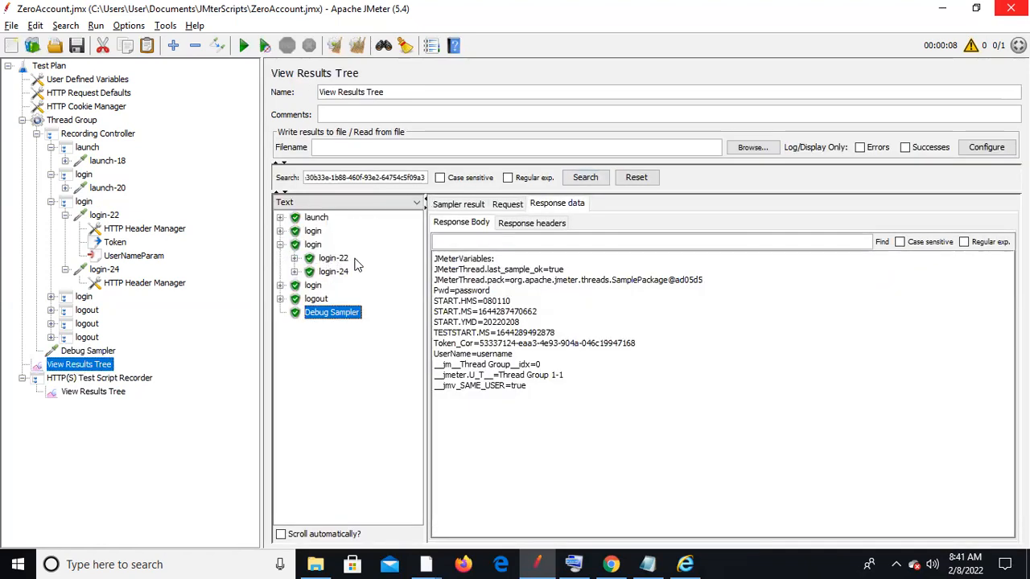
{"action": "left_click", "coordinate": [295, 258]}
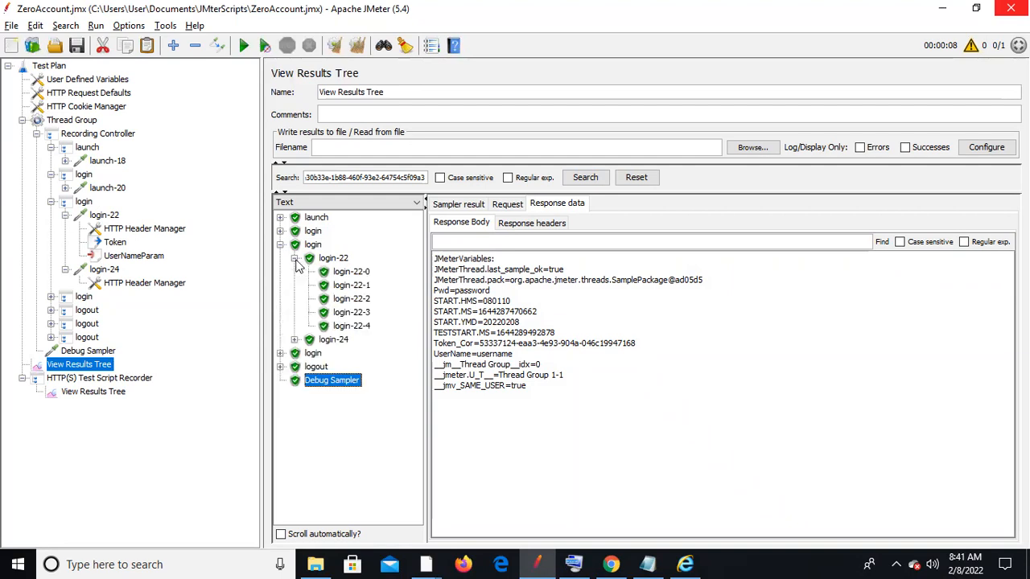
{"action": "left_click", "coordinate": [362, 274]}
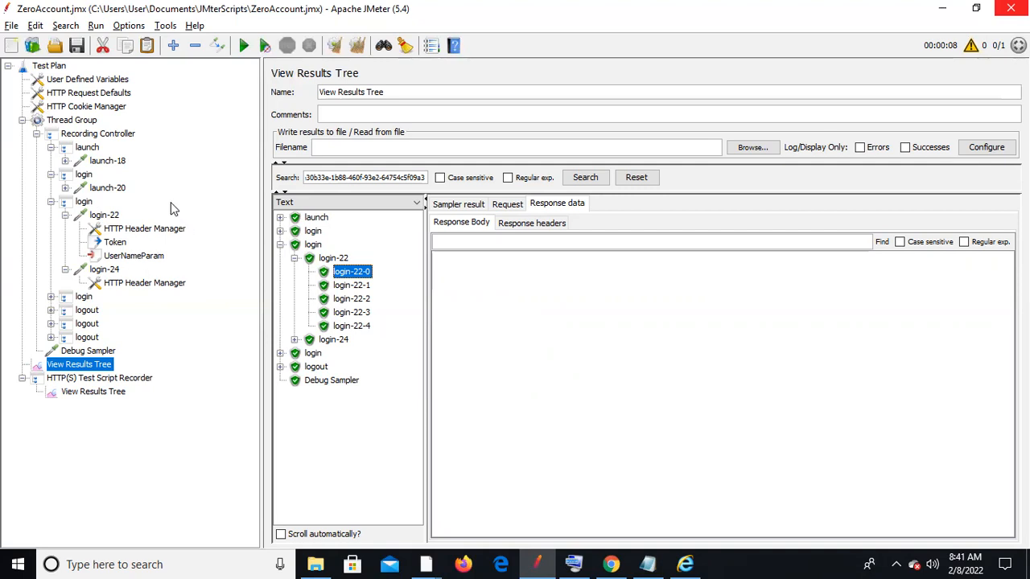
- Show the post processors available for the login-22 request, including Boundary Extractor, without adding one
{"action": "left_click", "coordinate": [103, 218]}
{"action": "right_click", "coordinate": [102, 219]}
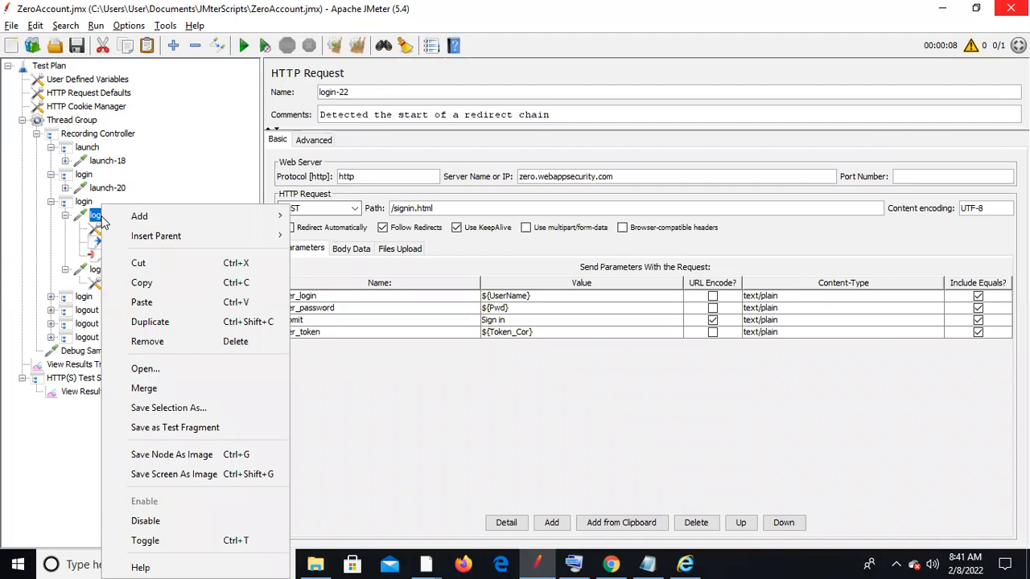
{"action": "mouse_move", "coordinate": [240, 219]}
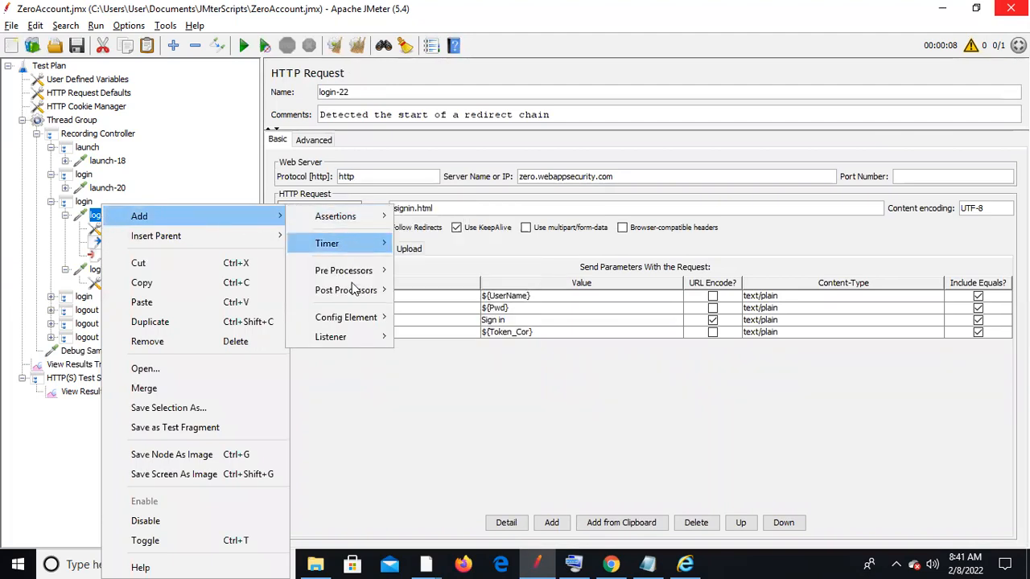
{"action": "mouse_move", "coordinate": [351, 291]}
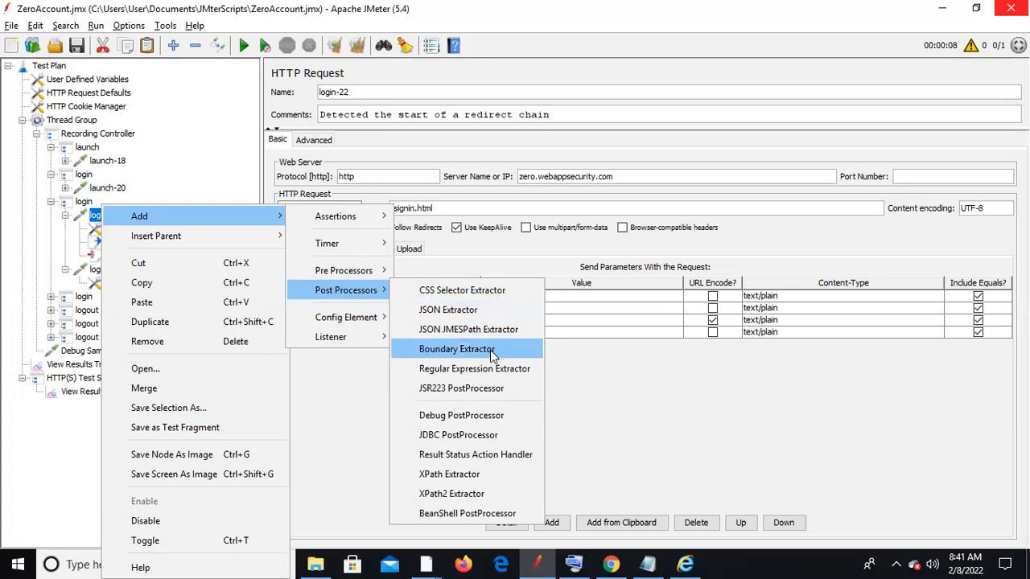
{"action": "left_click", "coordinate": [622, 390]}
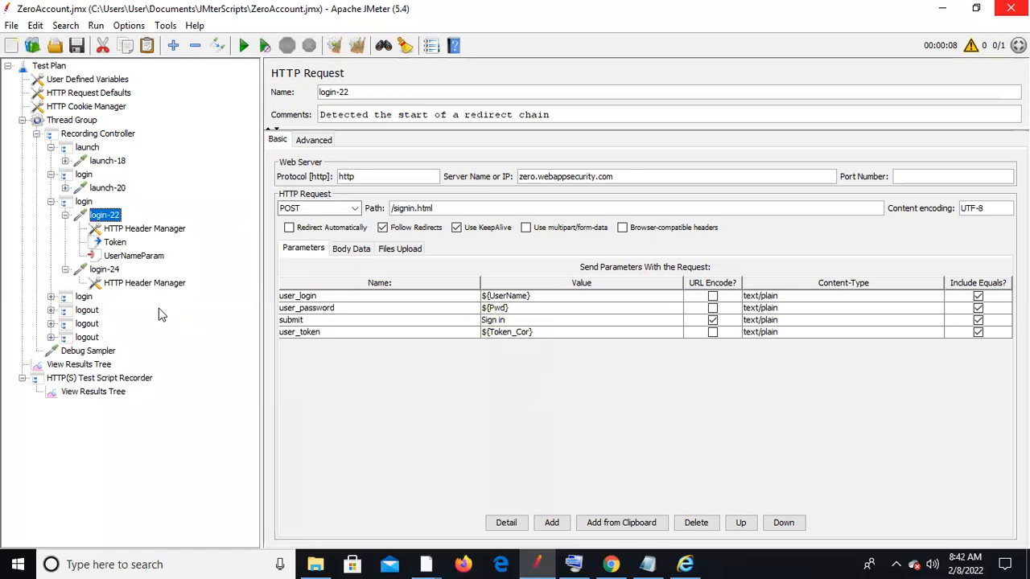
- Review the Token boundary extractor's variable and boundaries, and compare them with the hidden user_token input saved in Notepad
{"action": "left_click", "coordinate": [116, 243]}
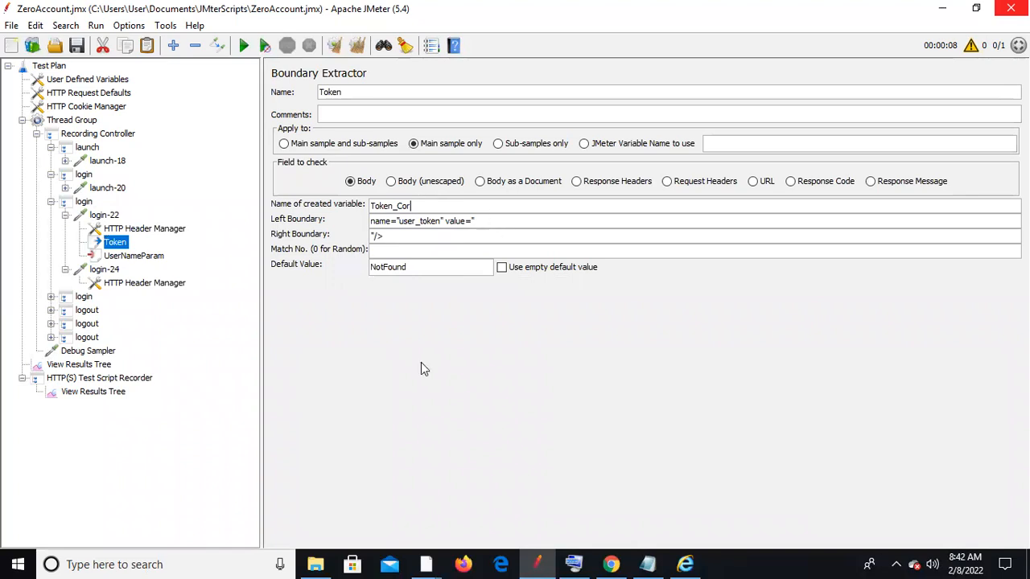
{"action": "left_click", "coordinate": [648, 564]}
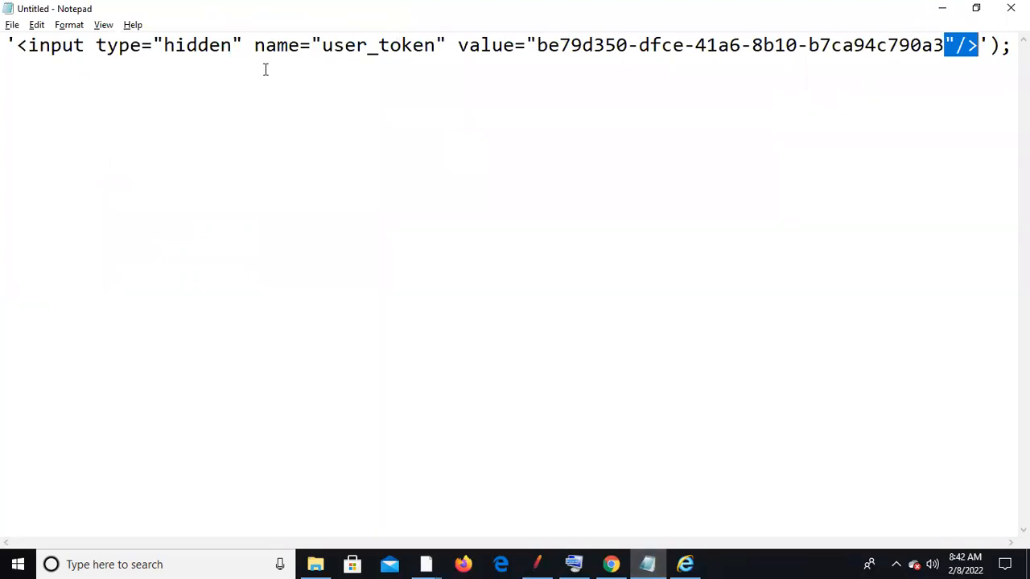
{"action": "left_click", "coordinate": [940, 9]}
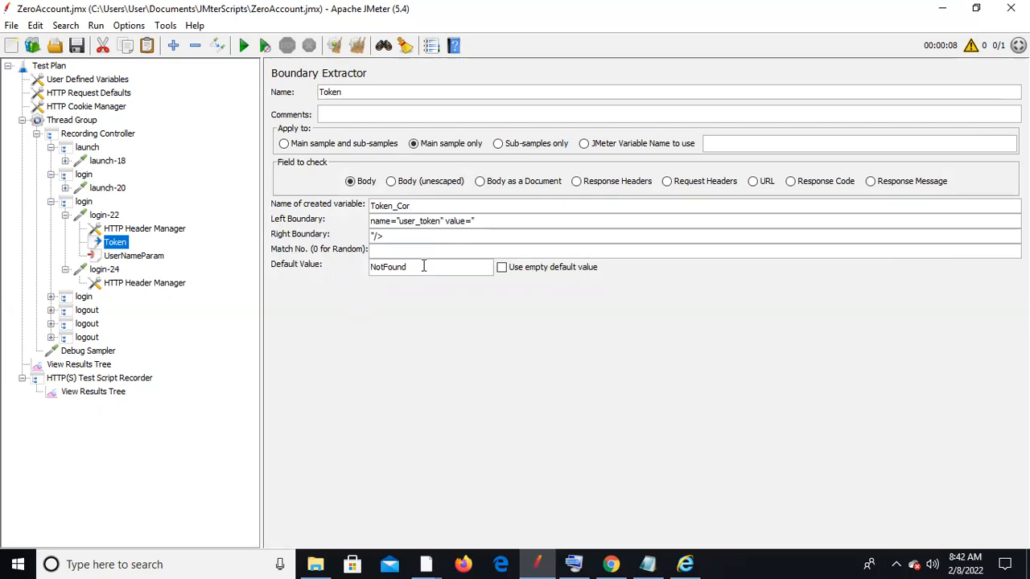
- Show the samplers available for the Thread Group, including Debug Sampler, without adding one
{"action": "left_click", "coordinate": [98, 366]}
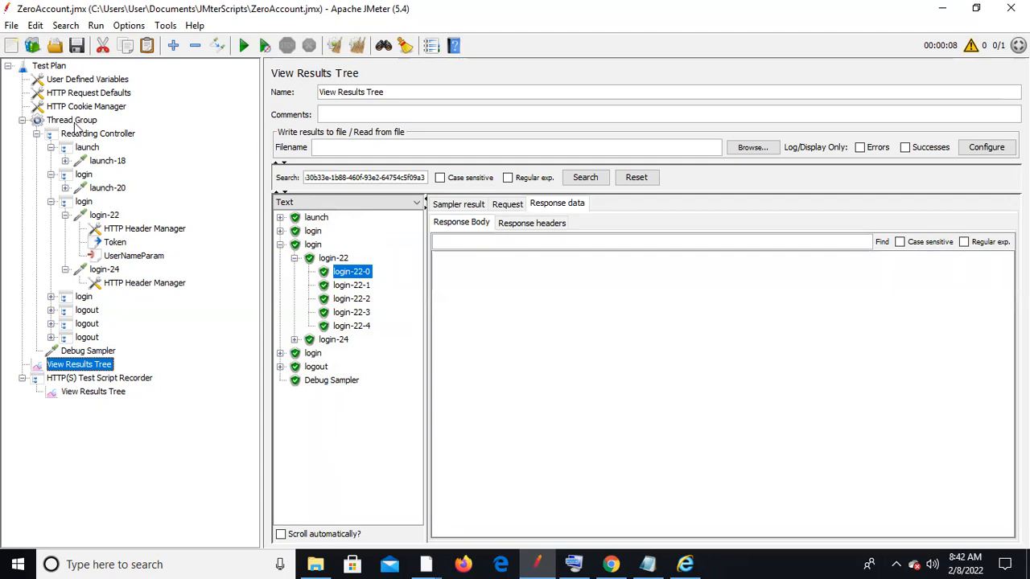
{"action": "left_click", "coordinate": [73, 123]}
{"action": "right_click", "coordinate": [74, 127]}
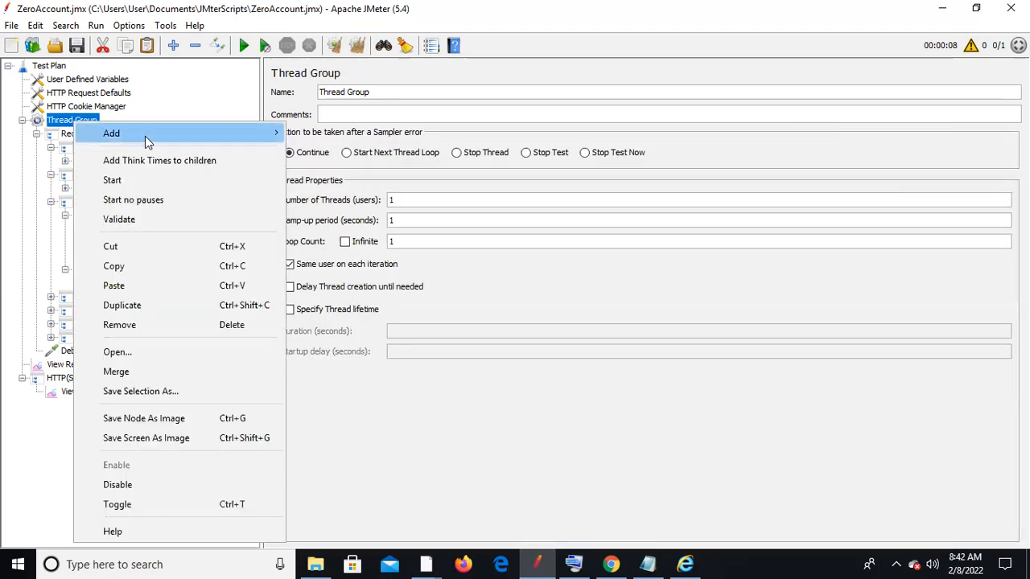
{"action": "mouse_move", "coordinate": [145, 136]}
{"action": "mouse_move", "coordinate": [381, 135]}
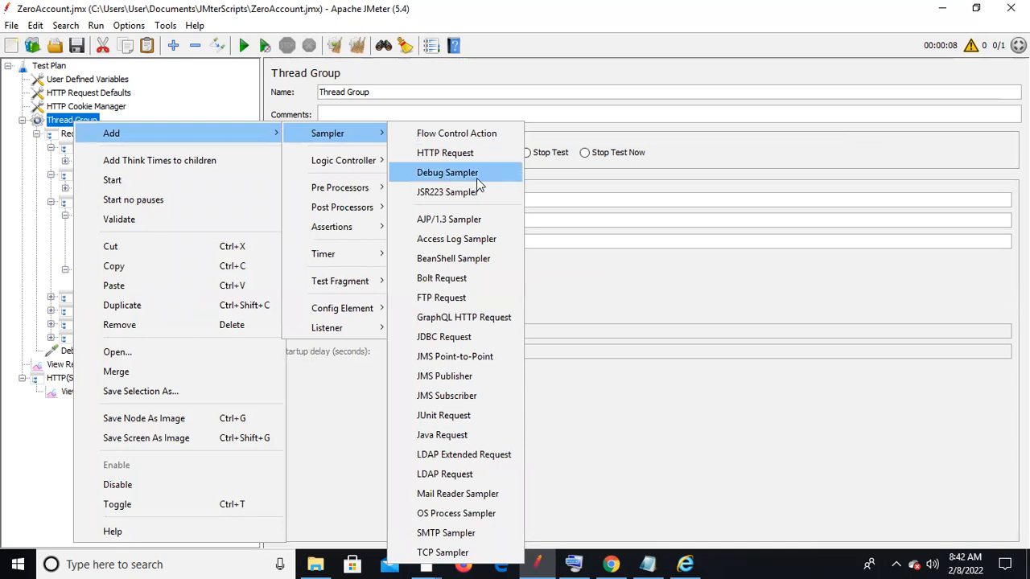
{"action": "left_click", "coordinate": [632, 290]}
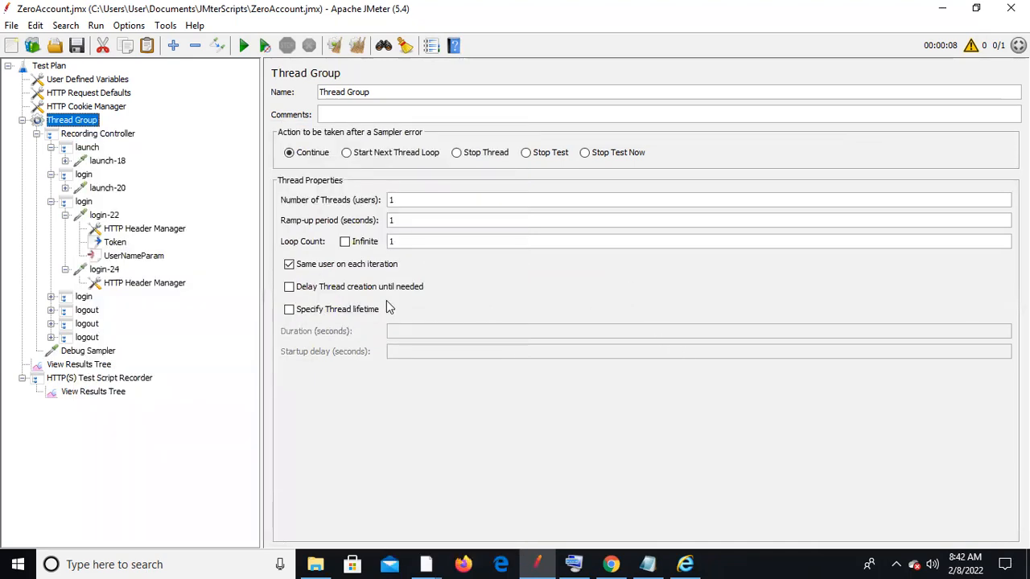
- Review the Debug Sampler's settings and inspect its response data in the test run's View Results Tree
{"action": "left_click", "coordinate": [104, 354]}
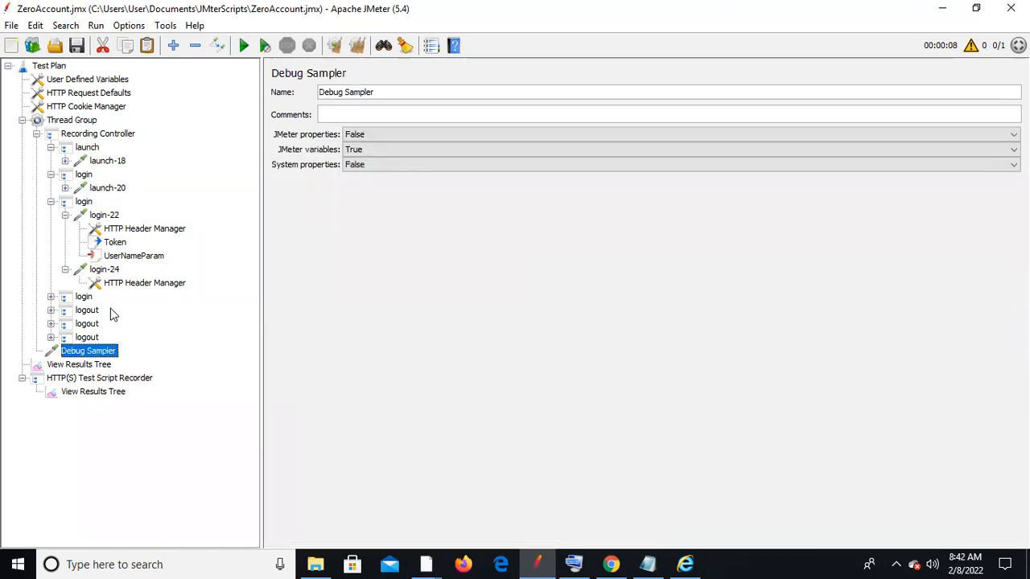
{"action": "left_click", "coordinate": [99, 366]}
{"action": "left_click", "coordinate": [325, 381]}
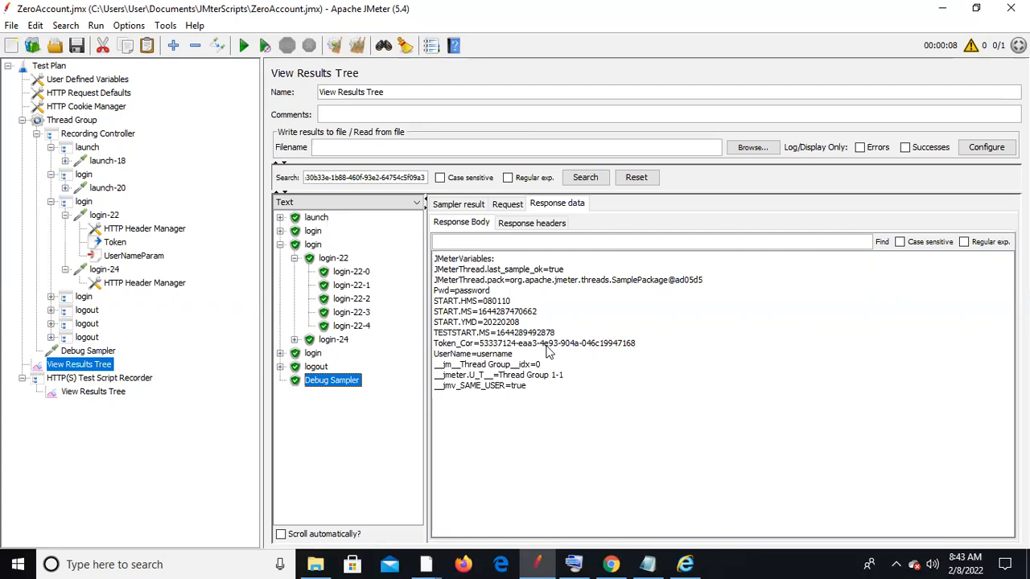
- Set the Thread Group to 10 threads (users) with a ramp-up period of 50 seconds
{"action": "left_click", "coordinate": [83, 122]}
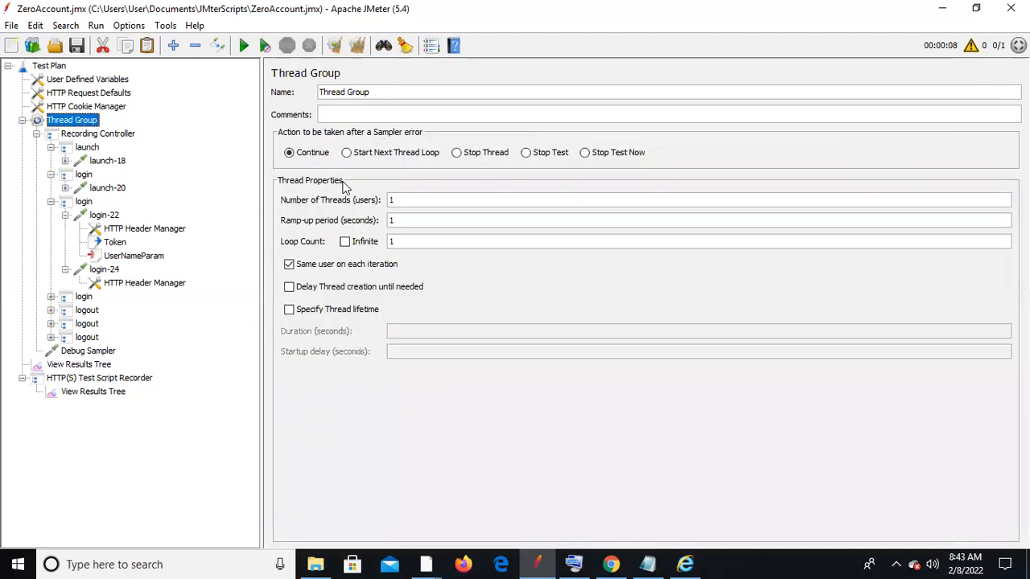
{"action": "left_click", "coordinate": [417, 199]}
{"action": "type", "text": "0"}
{"action": "left_click", "coordinate": [406, 218]}
{"action": "key", "text": "BackSpace"}
{"action": "type", "text": "50"}
- Set the Thread Group's loop count to Infinite
{"action": "left_click", "coordinate": [345, 243]}
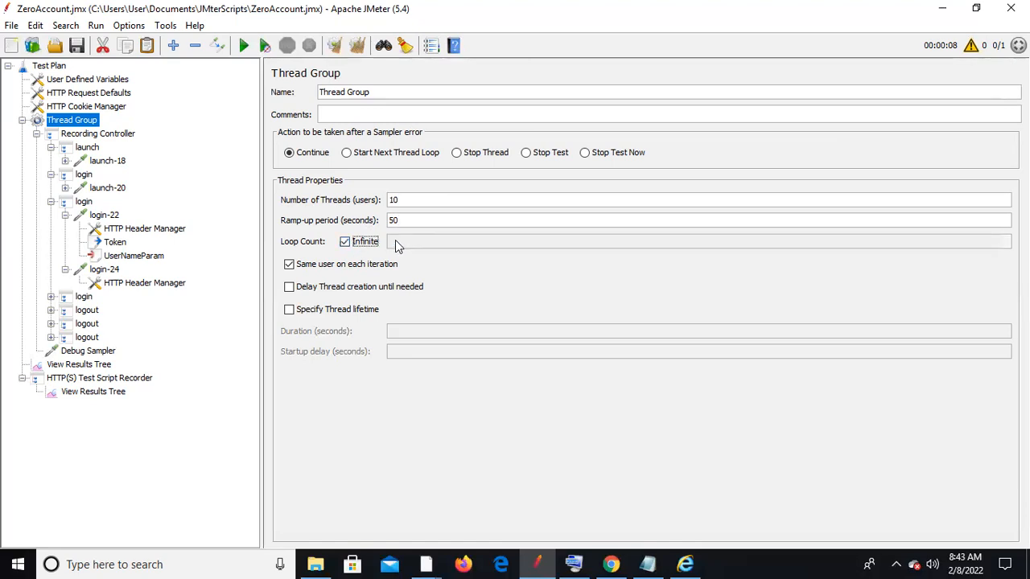
{"action": "left_click", "coordinate": [350, 244]}
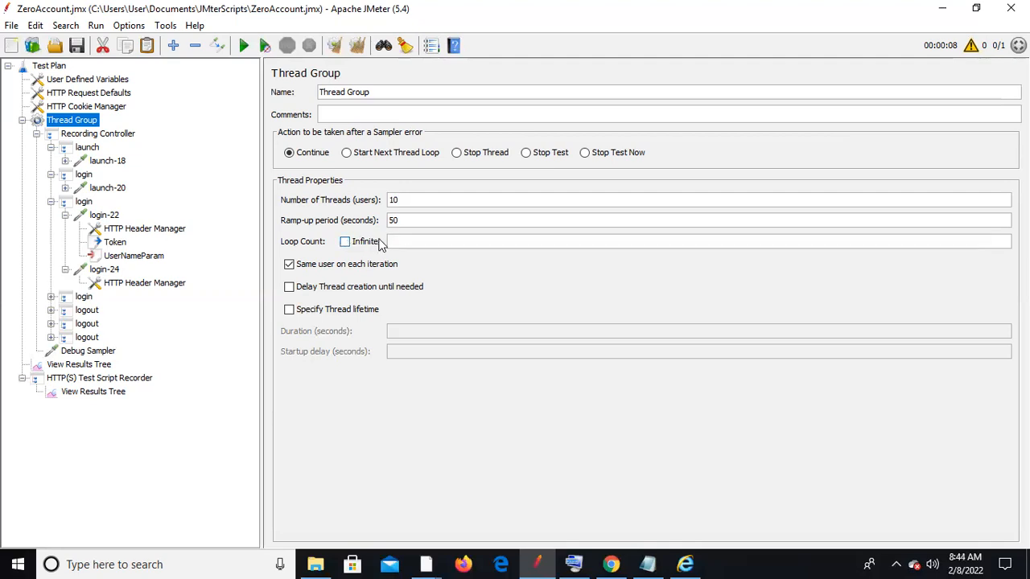
{"action": "type", "text": "5"}
{"action": "left_click", "coordinate": [347, 243]}
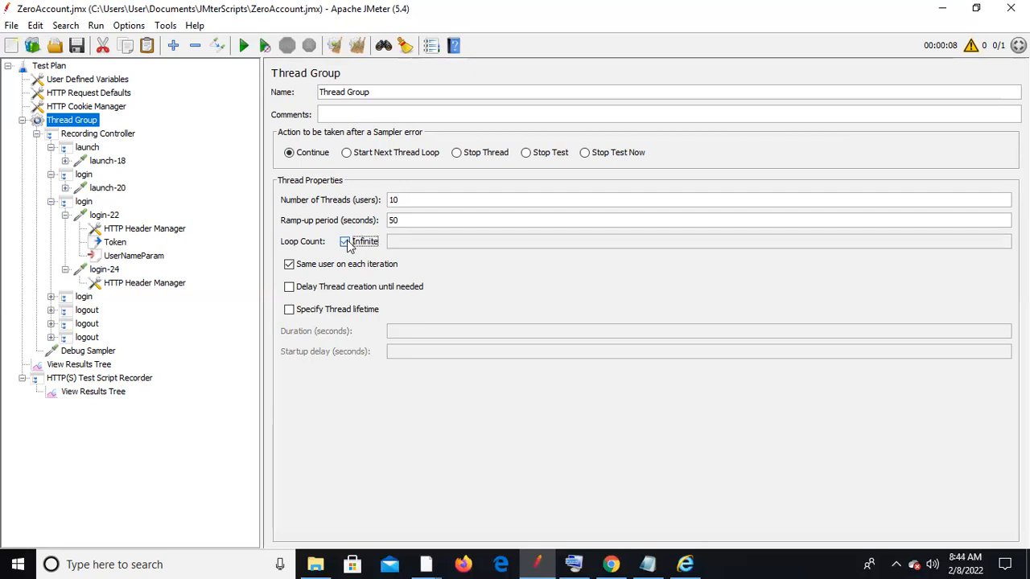
- Specify a thread lifetime for the Thread Group with a duration of 180 seconds
{"action": "left_click", "coordinate": [290, 310]}
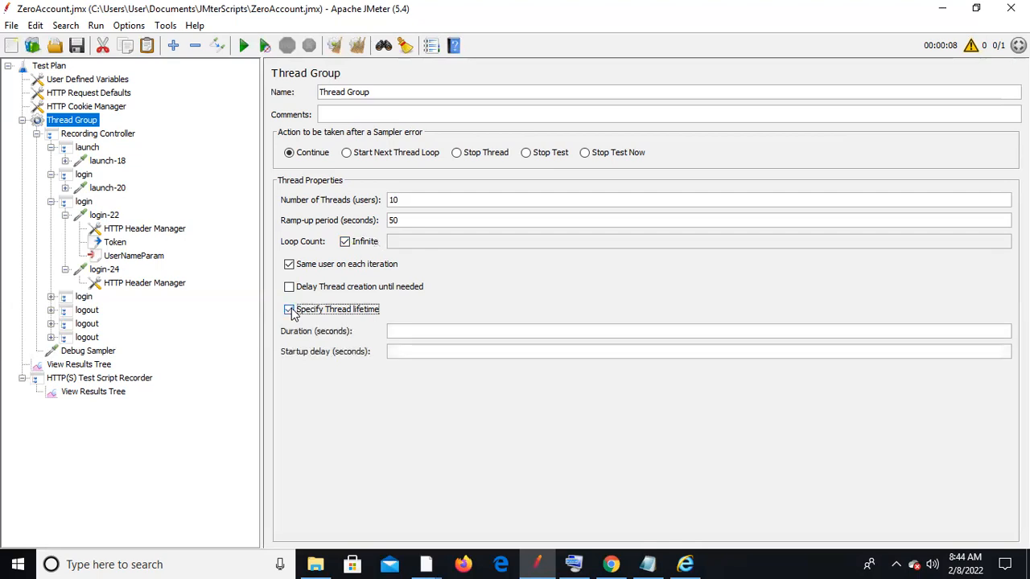
{"action": "left_click", "coordinate": [446, 333]}
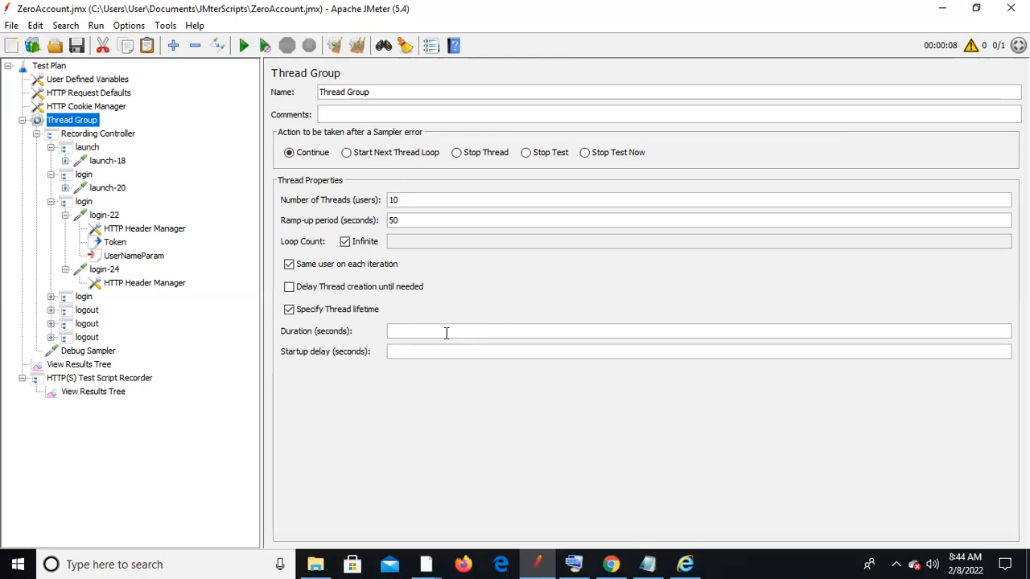
{"action": "type", "text": "180"}
- Clear the previous results from the test run's View Results Tree and start the test, appending to the existing recording.xml
{"action": "left_click", "coordinate": [90, 364]}
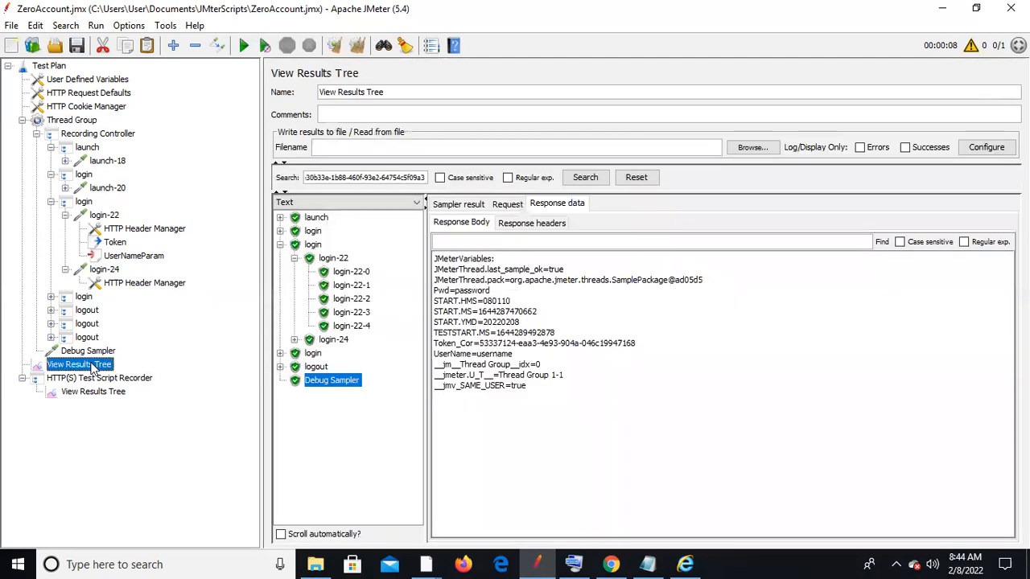
{"action": "left_click", "coordinate": [334, 48]}
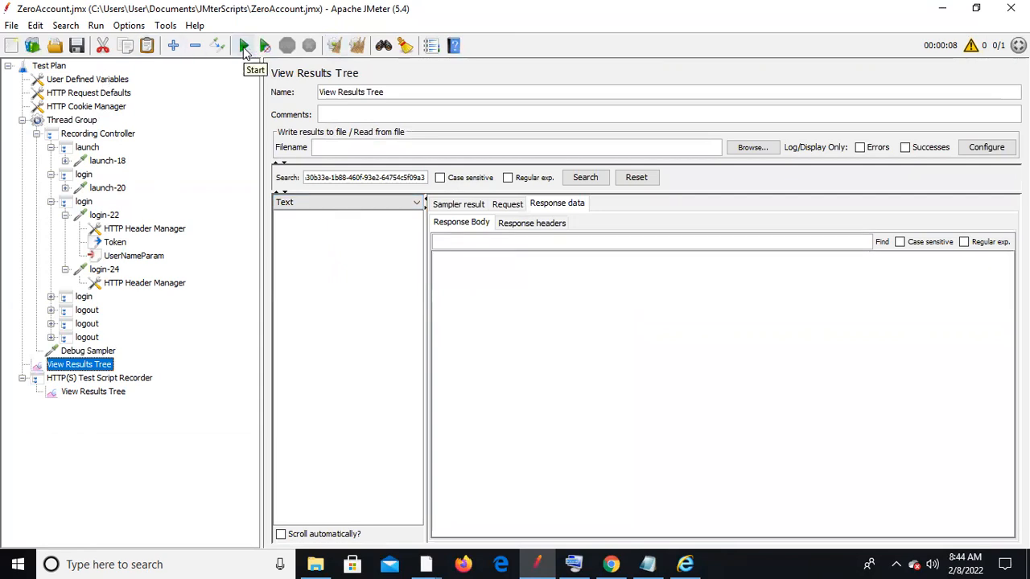
{"action": "left_click", "coordinate": [244, 47]}
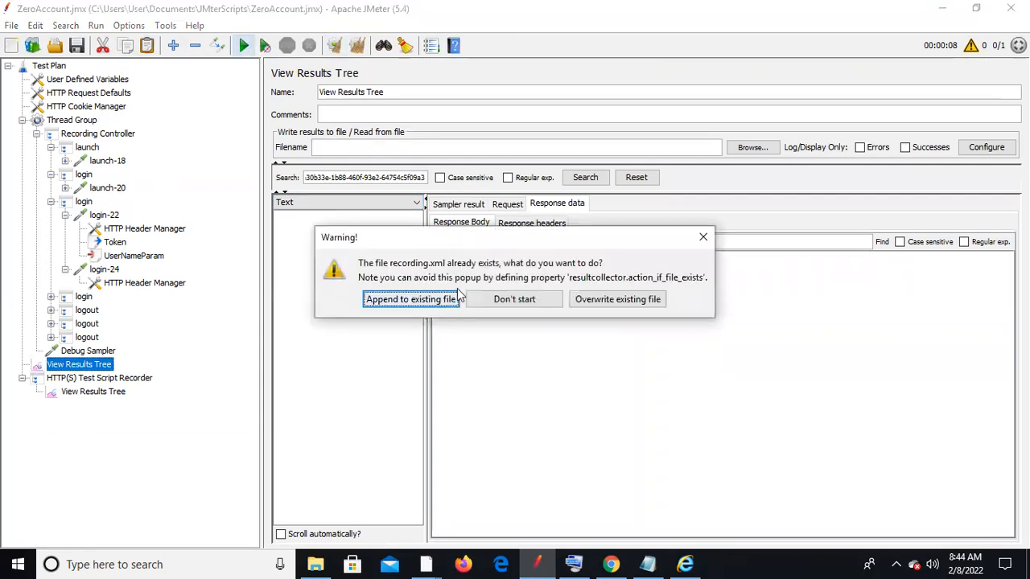
{"action": "left_click", "coordinate": [416, 301]}
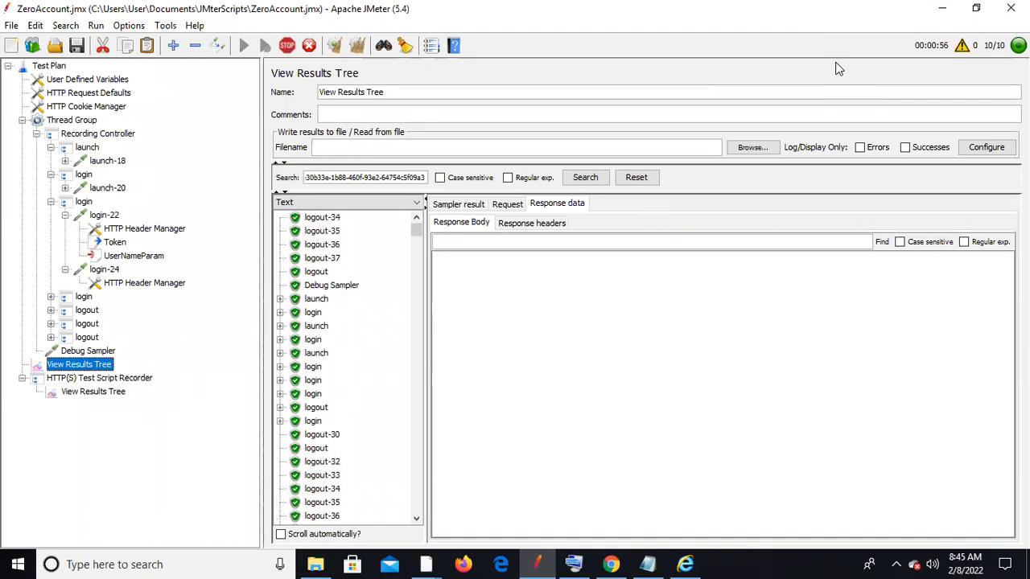
- Check the Thread Group settings and compare the test run's and recorder's View Results Trees while the test runs
{"action": "left_click", "coordinate": [79, 122]}
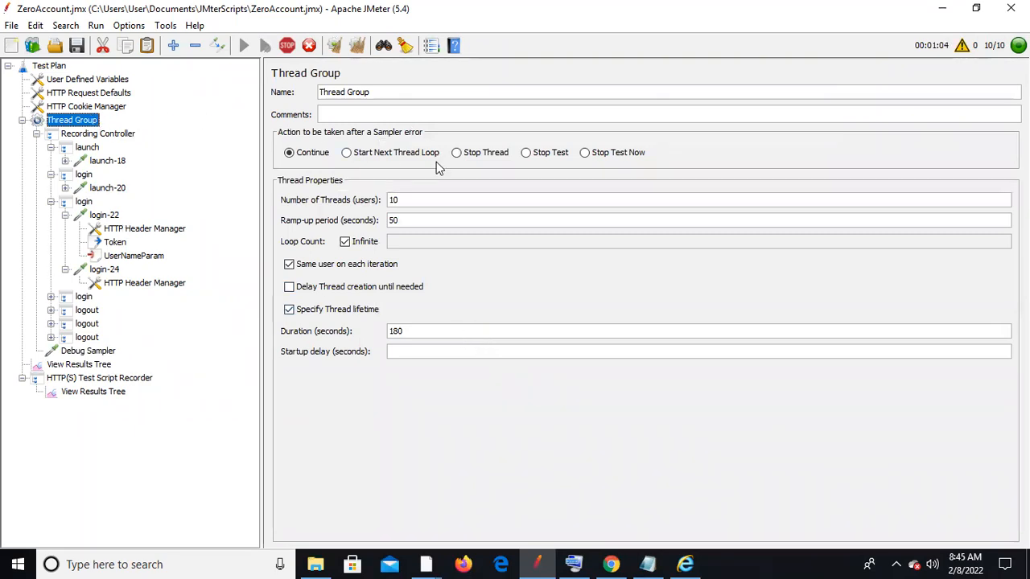
{"action": "left_click", "coordinate": [90, 363]}
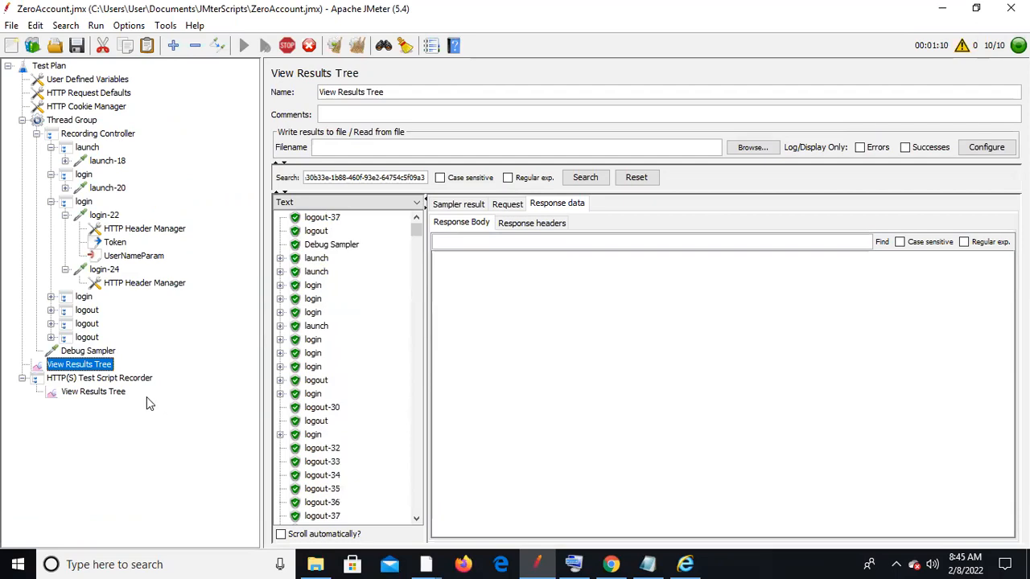
{"action": "left_click", "coordinate": [105, 392]}
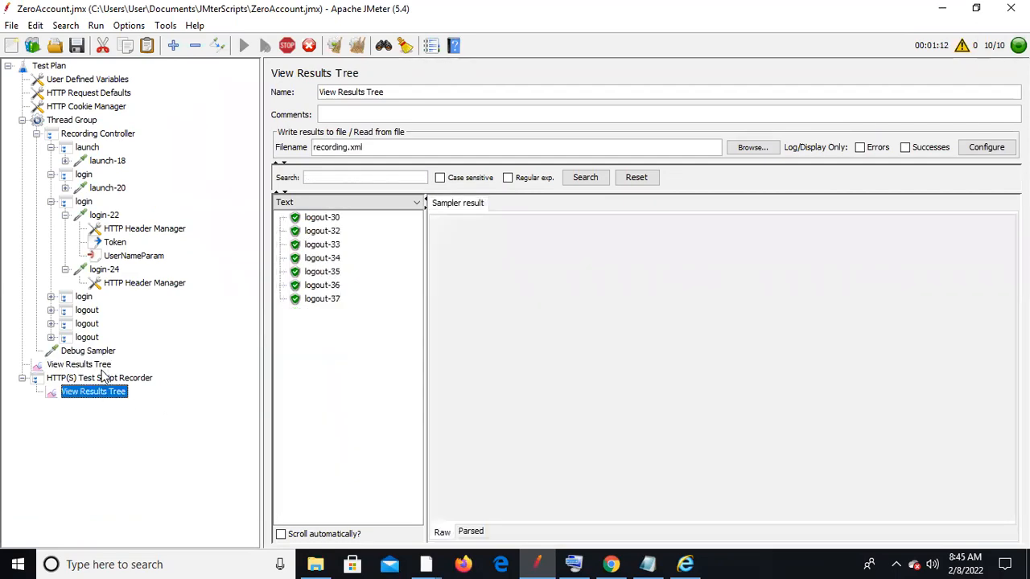
{"action": "left_click", "coordinate": [100, 364]}
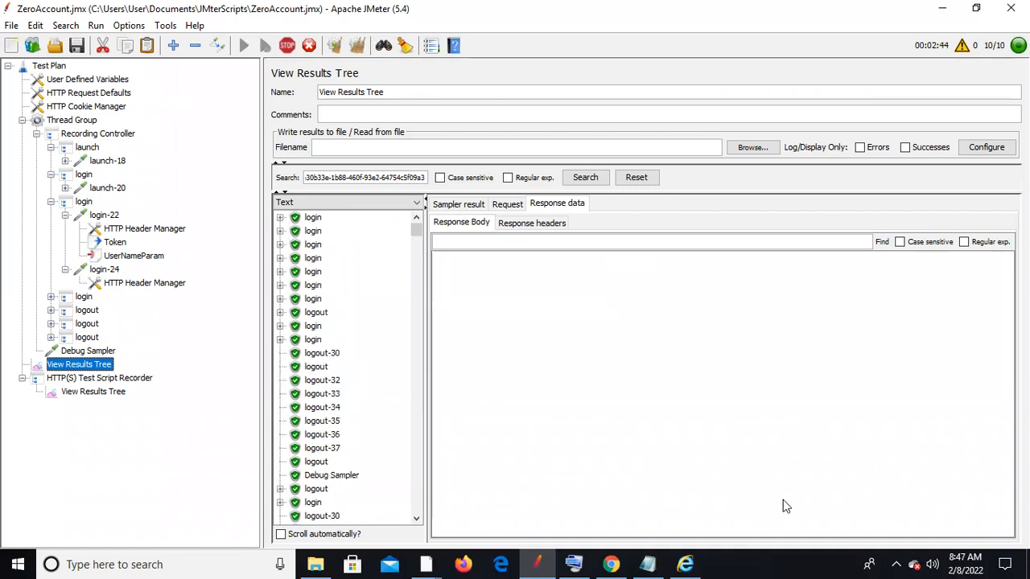
- Switch to Task Manager, examine the machine's CPU performance beside the JMeter results, and minimize Task Manager
{"action": "left_click", "coordinate": [795, 563]}
{"action": "right_click", "coordinate": [795, 563]}
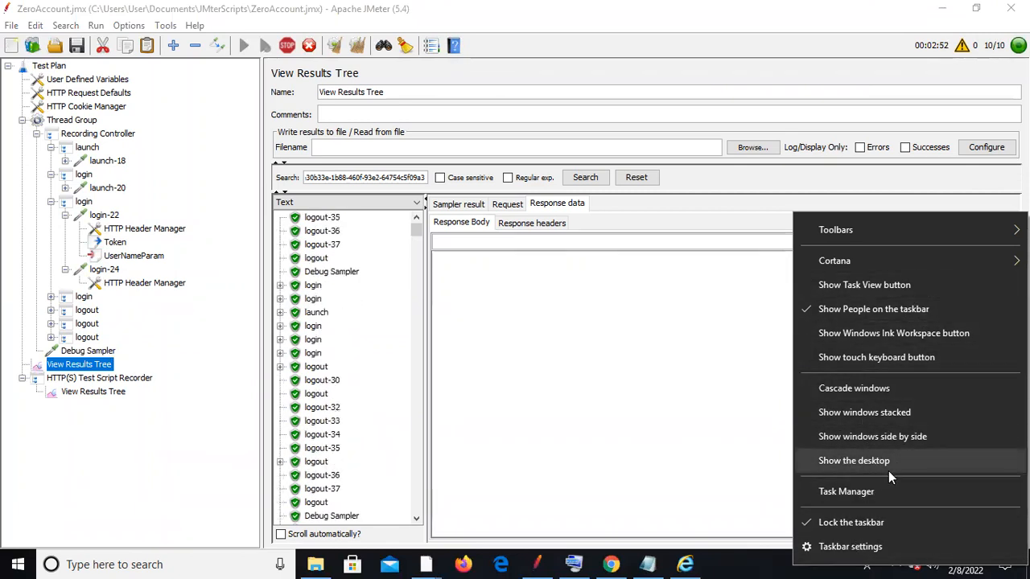
{"action": "left_click", "coordinate": [871, 490]}
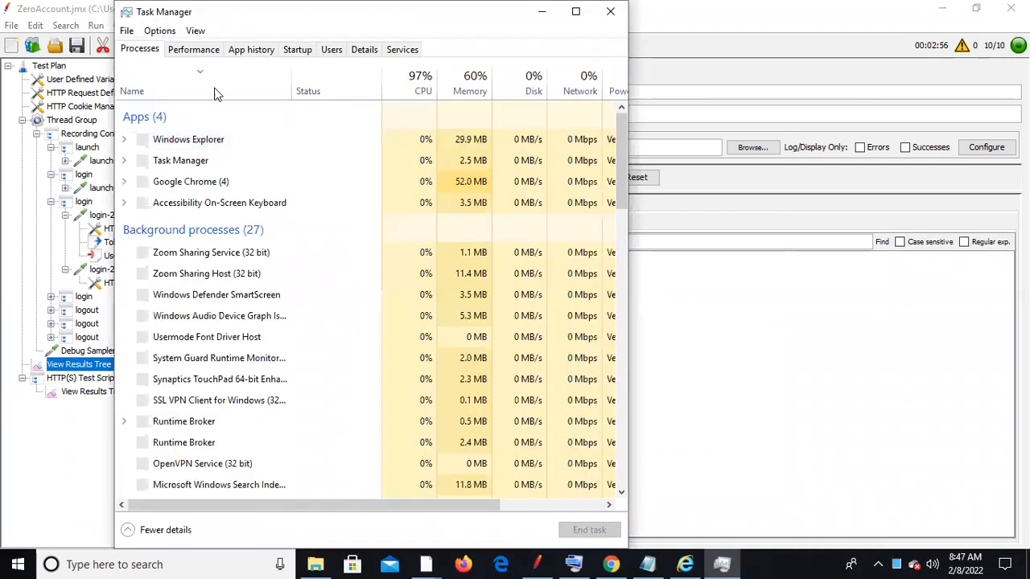
{"action": "left_click", "coordinate": [185, 54]}
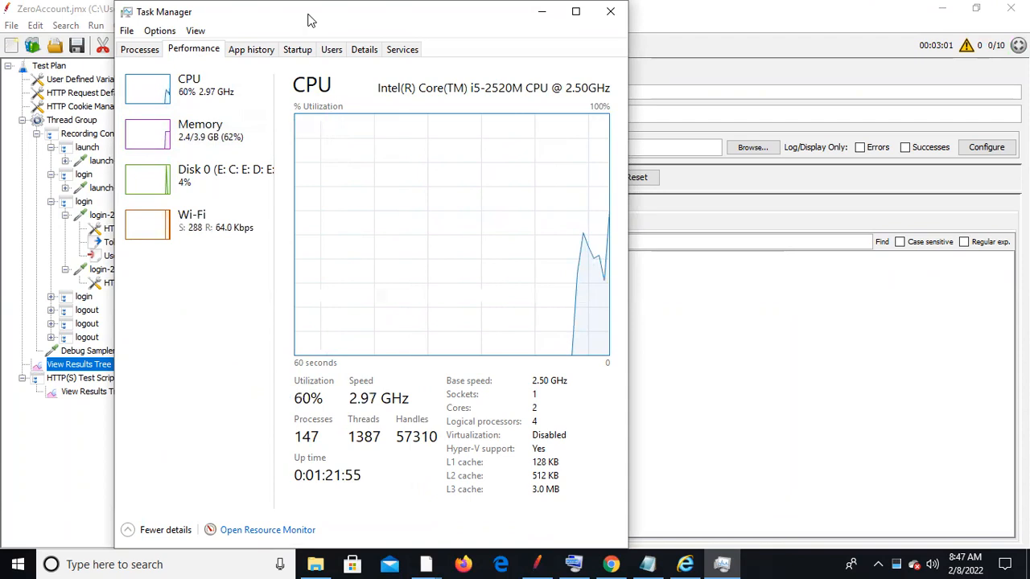
{"action": "left_click_drag", "start_coordinate": [309, 19], "coordinate": [681, 83]}
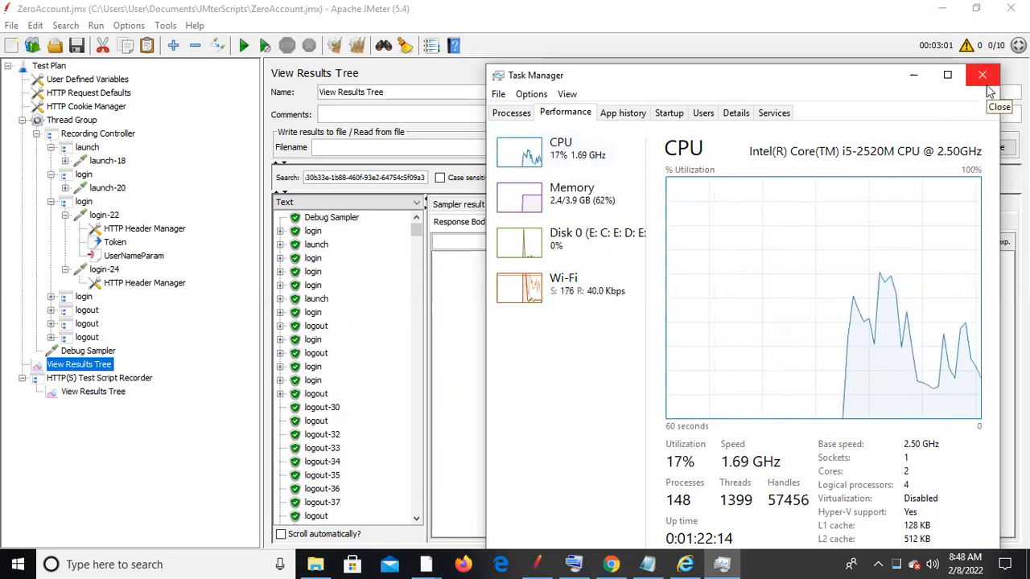
{"action": "left_click", "coordinate": [914, 78]}
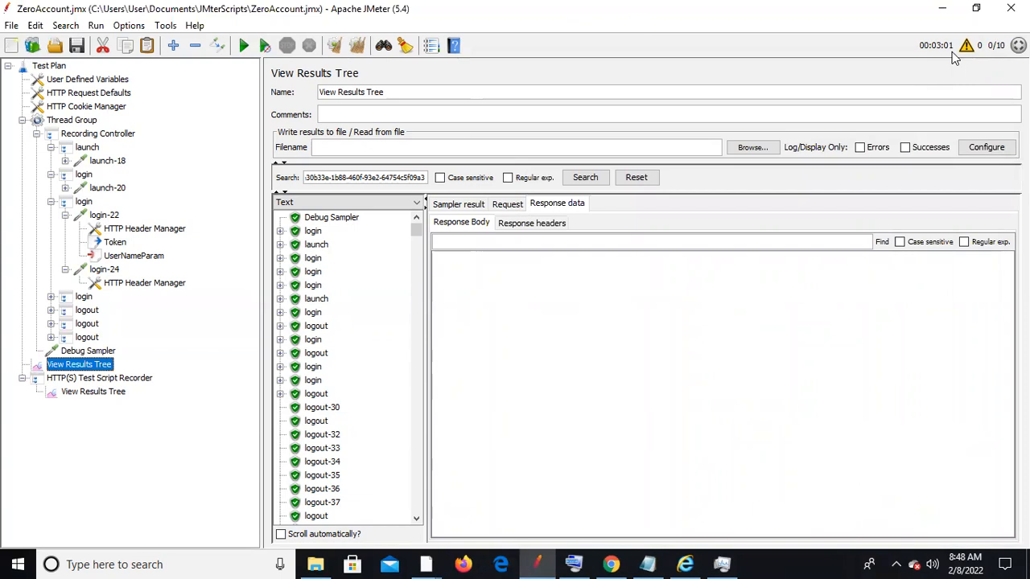
- Review the Thread Group's load settings and the results collected in the View Results Tree after the finished run
{"action": "left_click", "coordinate": [85, 122]}
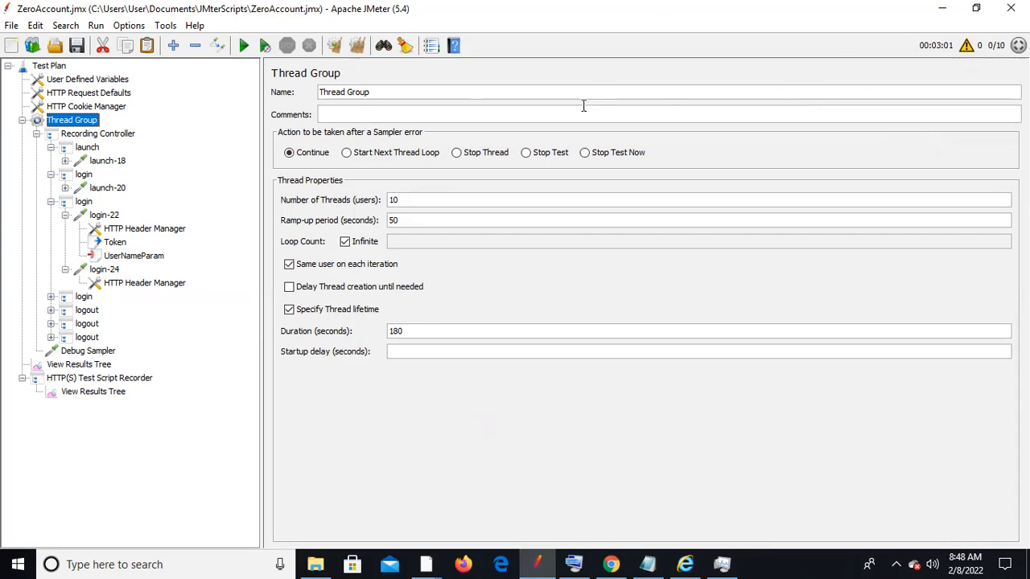
{"action": "left_click", "coordinate": [430, 204]}
{"action": "left_click", "coordinate": [95, 391]}
{"action": "left_click", "coordinate": [96, 366]}
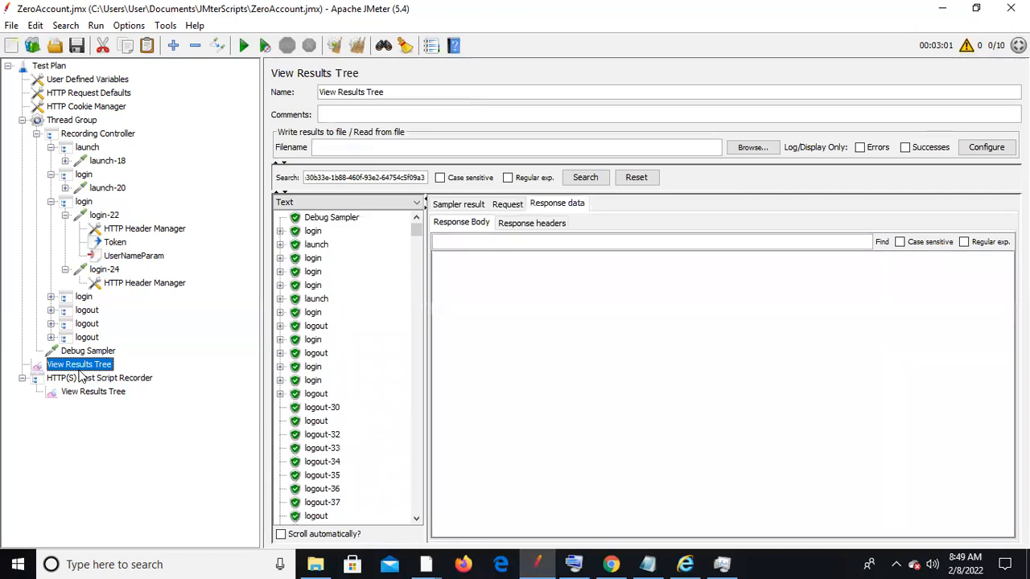
- Add an Aggregate Report listener to the Thread Group and start the test, appending to the existing recording.xml
{"action": "left_click", "coordinate": [92, 124]}
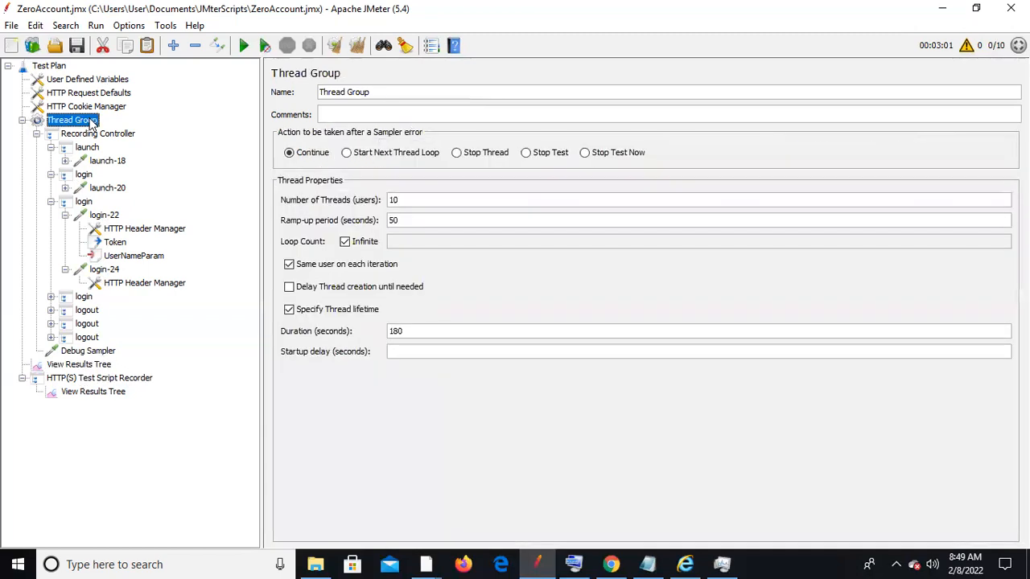
{"action": "right_click", "coordinate": [92, 124]}
{"action": "mouse_move", "coordinate": [227, 133]}
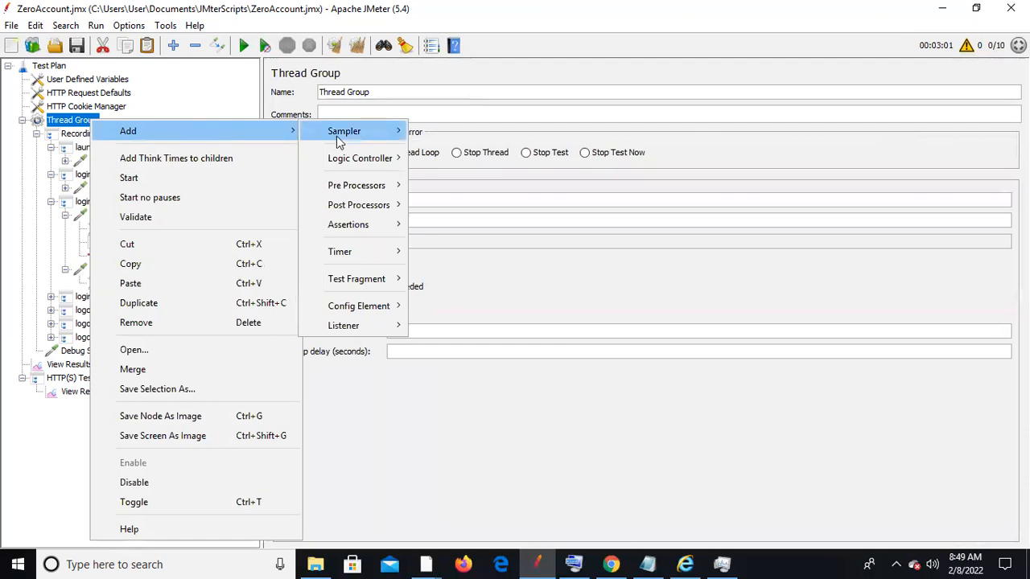
{"action": "mouse_move", "coordinate": [338, 141]}
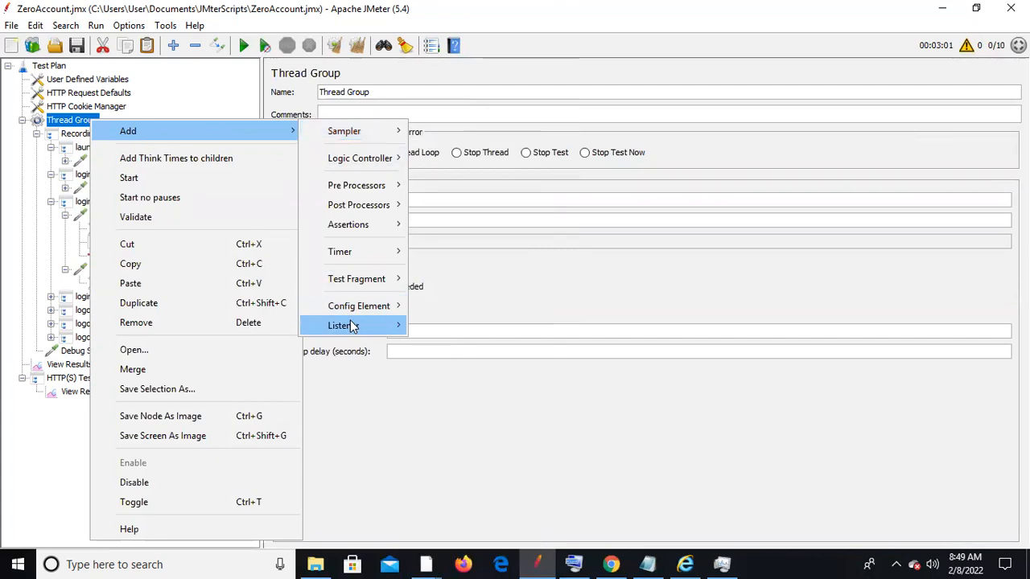
{"action": "mouse_move", "coordinate": [350, 326]}
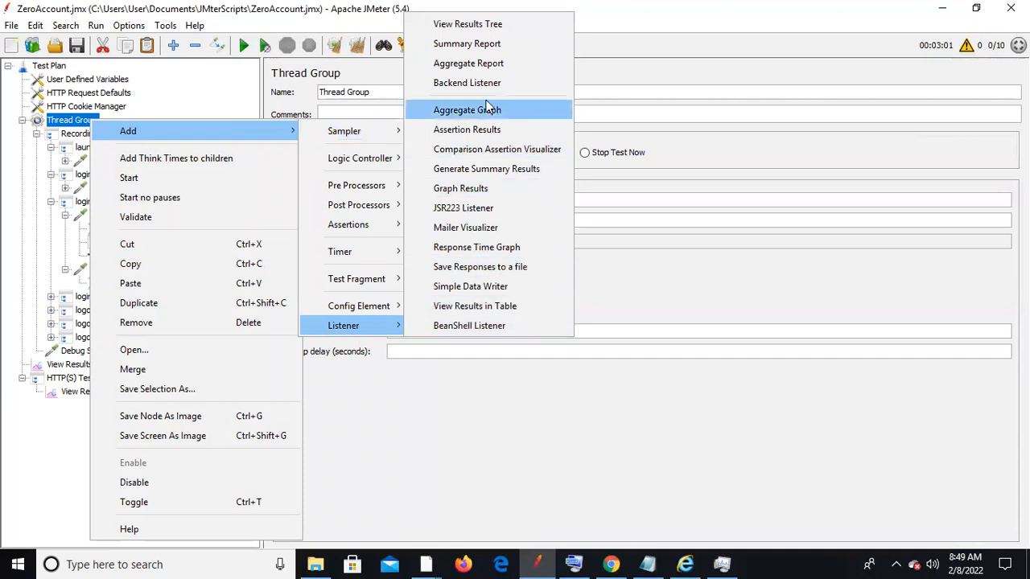
{"action": "left_click", "coordinate": [505, 63]}
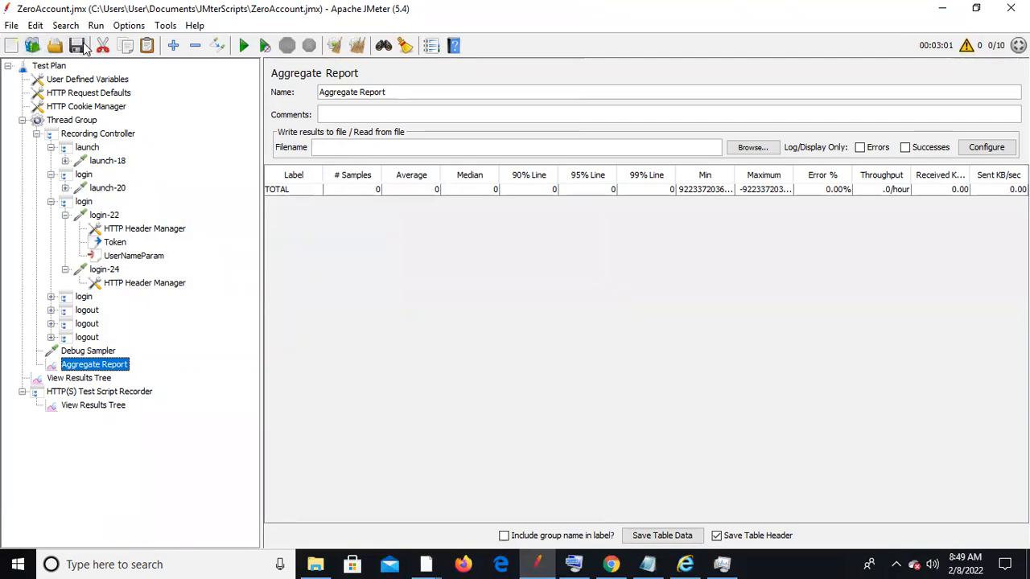
{"action": "left_click", "coordinate": [245, 47]}
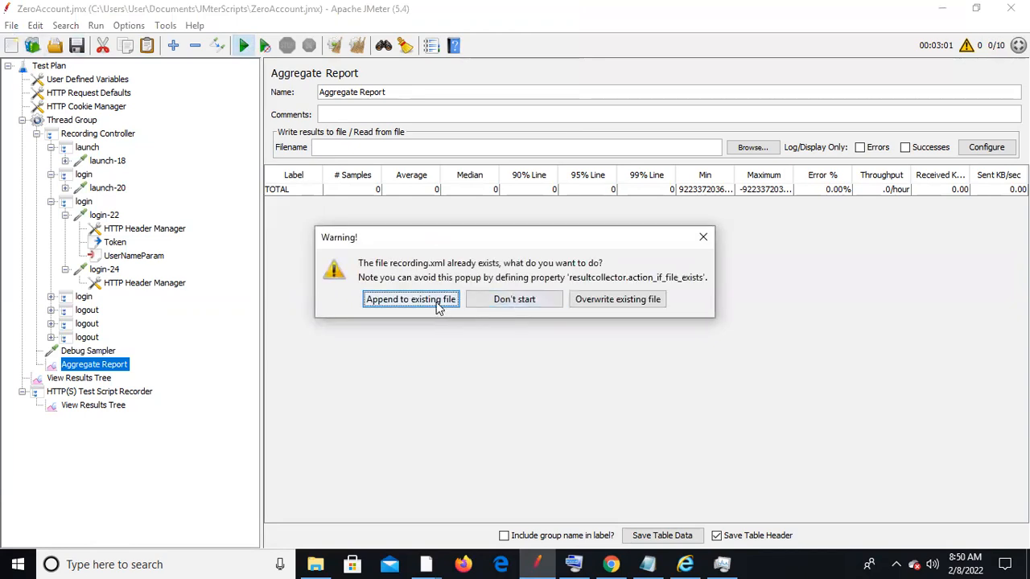
{"action": "left_click", "coordinate": [438, 305]}
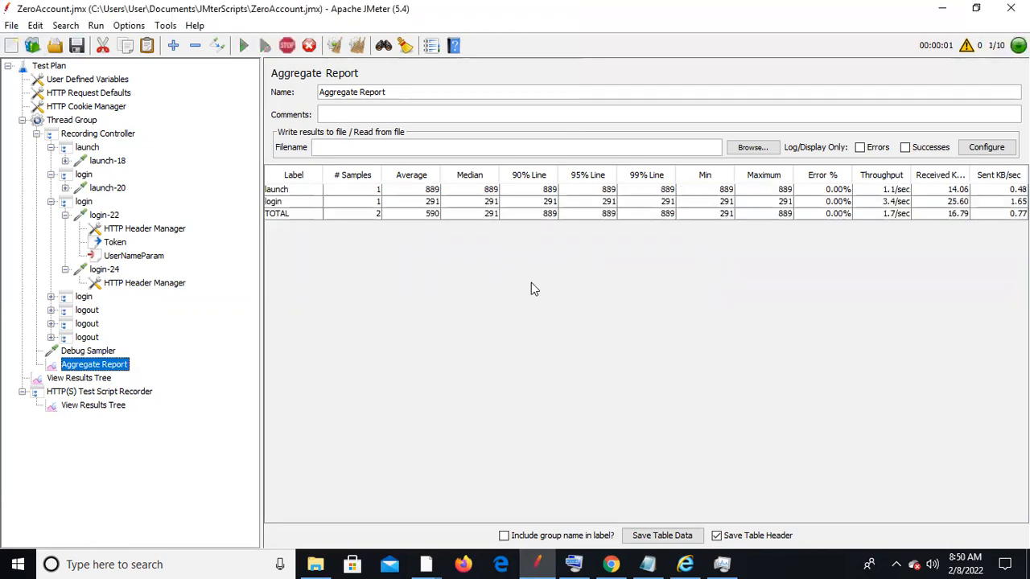
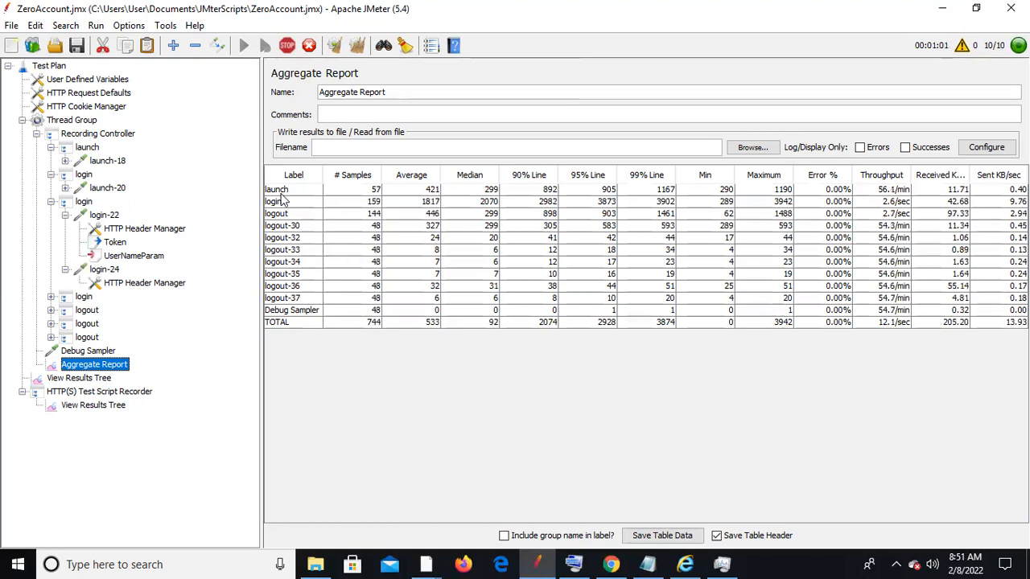
- Add a Transaction Controller to the Recording Controller and place it first, above the launch controller
{"action": "left_click", "coordinate": [50, 148]}
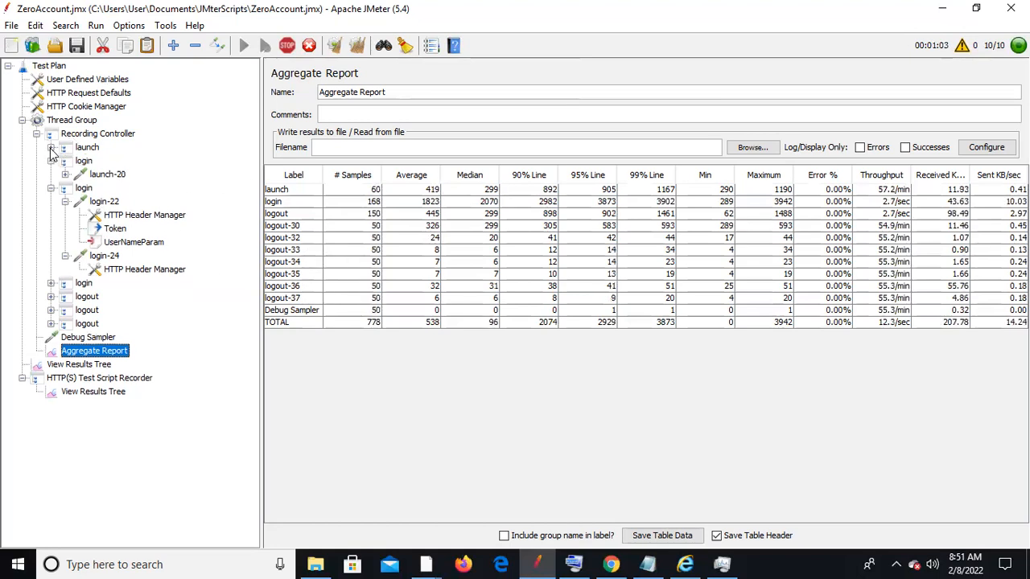
{"action": "left_click", "coordinate": [50, 161]}
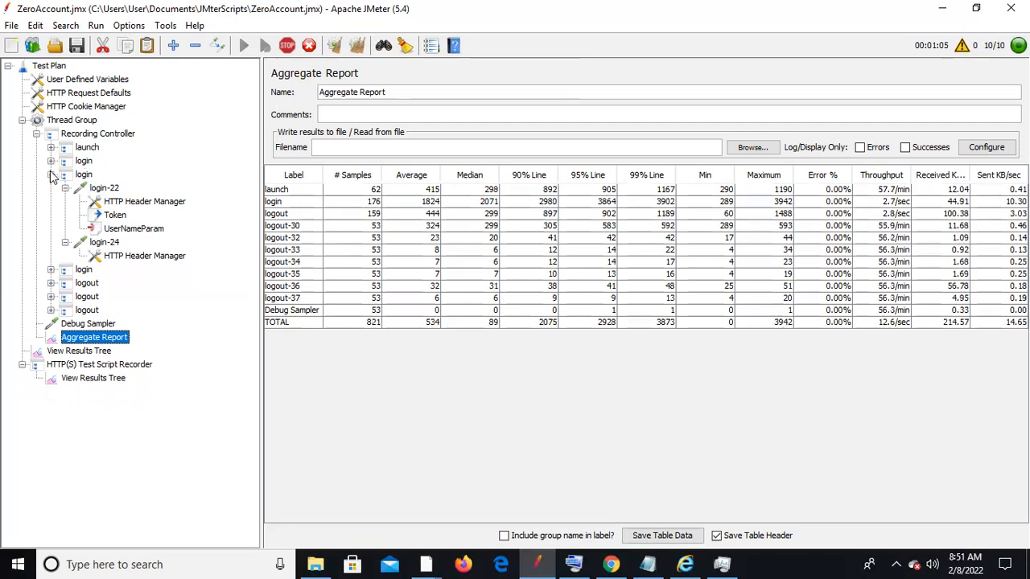
{"action": "left_click", "coordinate": [50, 172]}
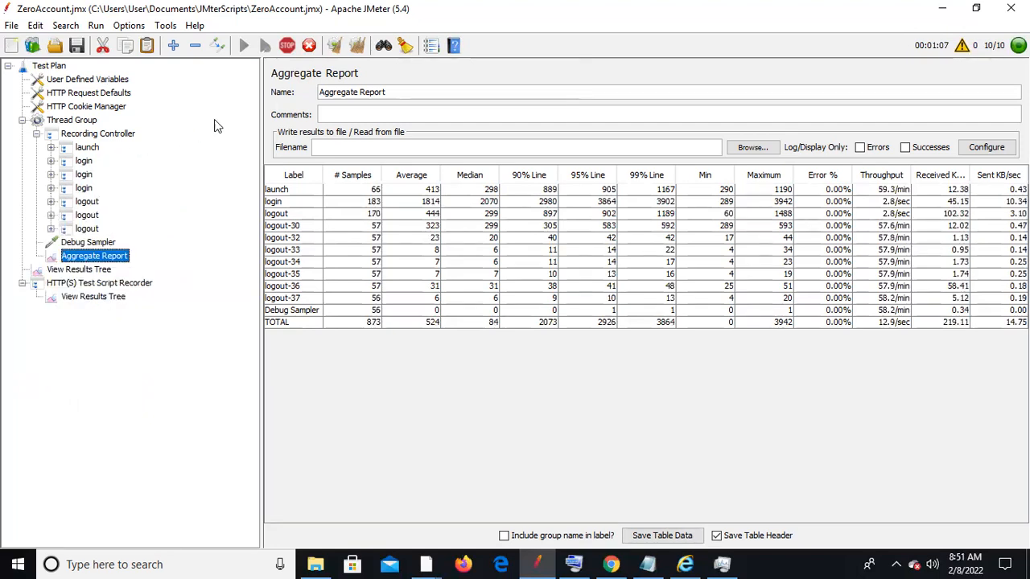
{"action": "left_click", "coordinate": [91, 135]}
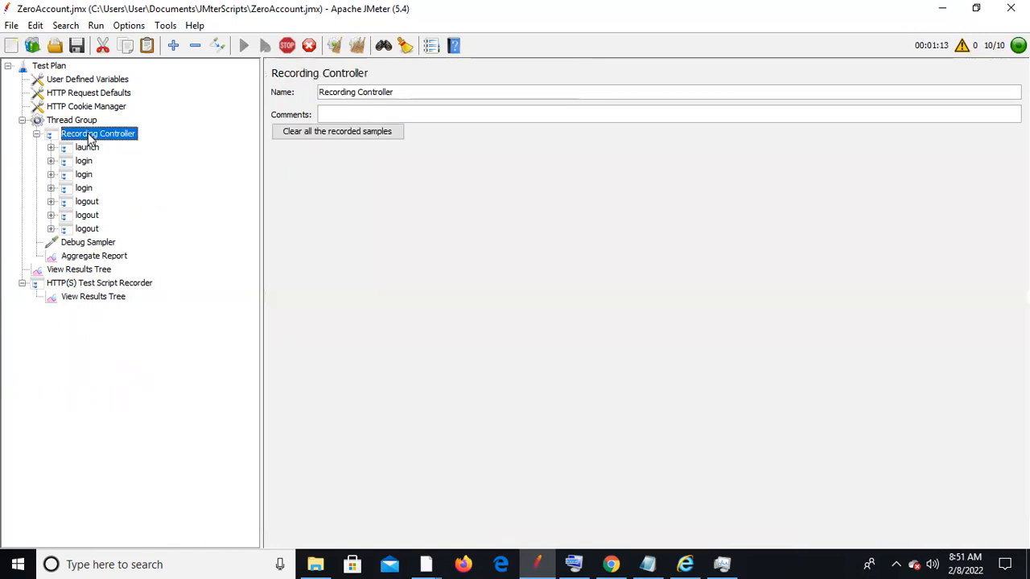
{"action": "right_click", "coordinate": [85, 132]}
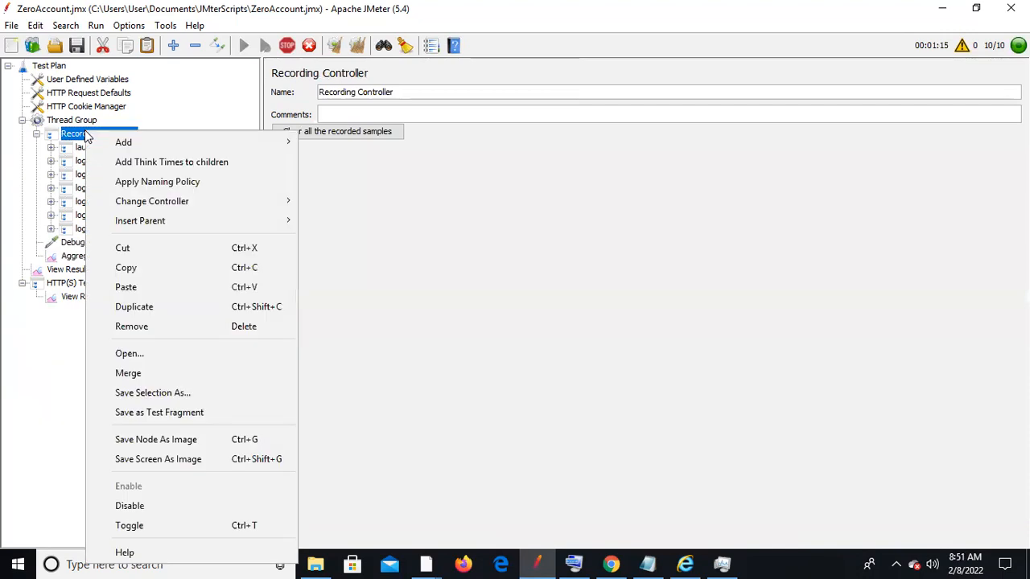
{"action": "mouse_move", "coordinate": [188, 137]}
{"action": "mouse_move", "coordinate": [381, 147]}
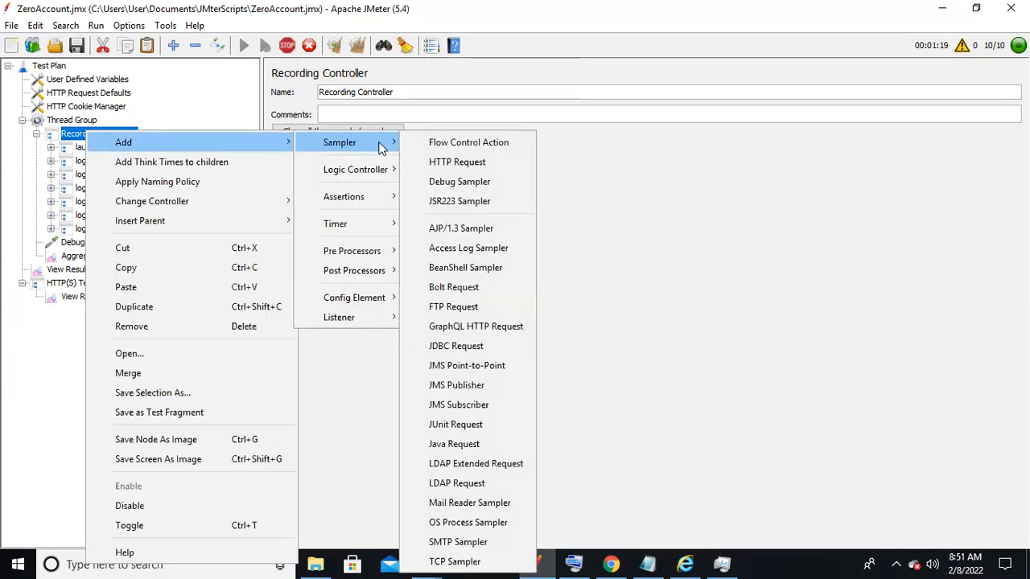
{"action": "mouse_move", "coordinate": [370, 169]}
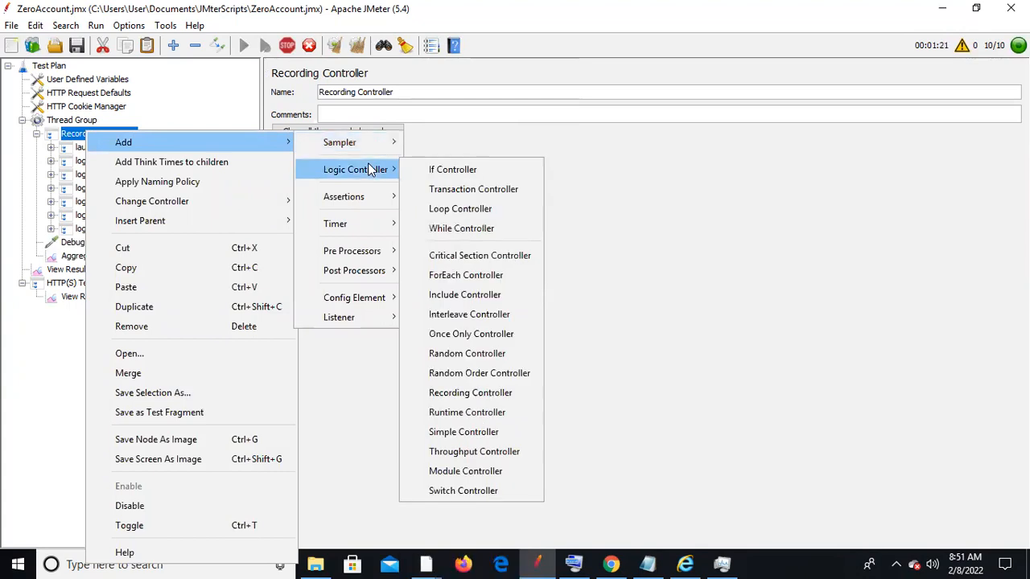
{"action": "left_click", "coordinate": [448, 193]}
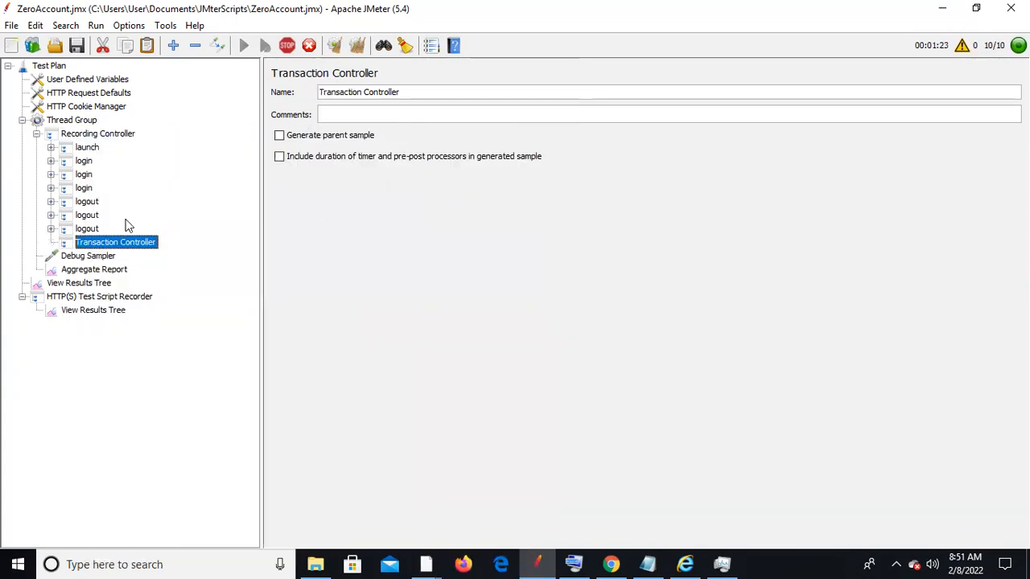
{"action": "left_click_drag", "start_coordinate": [112, 249], "coordinate": [122, 151]}
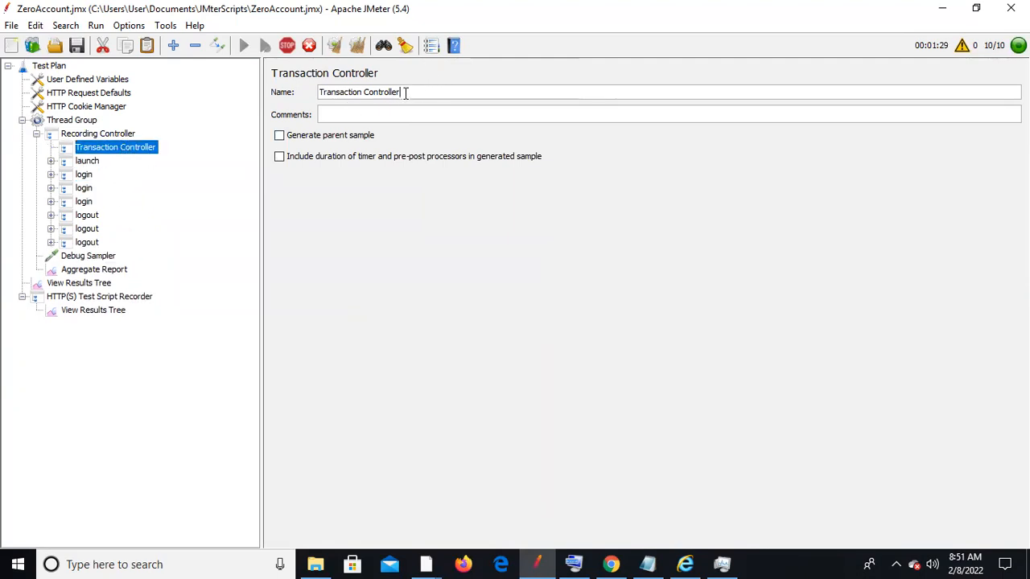
- Rename the new Transaction Controller launch_T01, reusing the launch controller's name
{"action": "left_click_drag", "start_coordinate": [405, 93], "coordinate": [287, 97]}
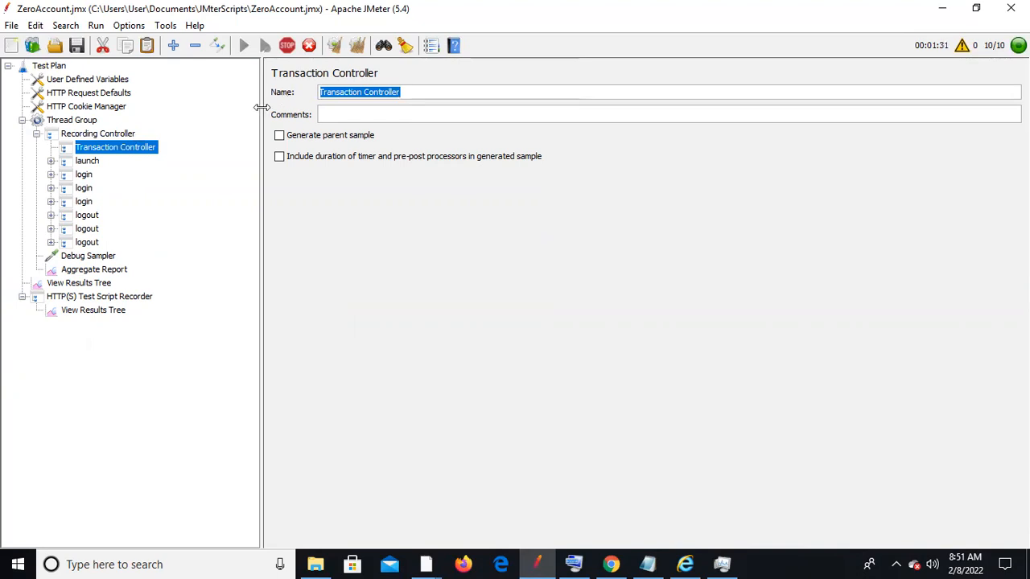
{"action": "left_click", "coordinate": [87, 162]}
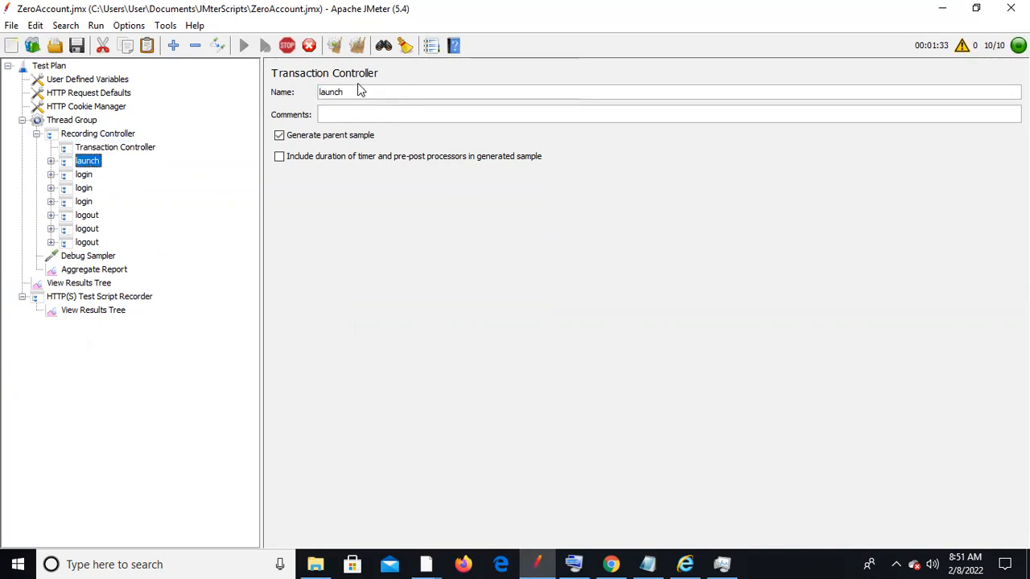
{"action": "left_click_drag", "start_coordinate": [356, 91], "coordinate": [273, 94]}
{"action": "key", "text": "ctrl+c"}
{"action": "left_click", "coordinate": [102, 148]}
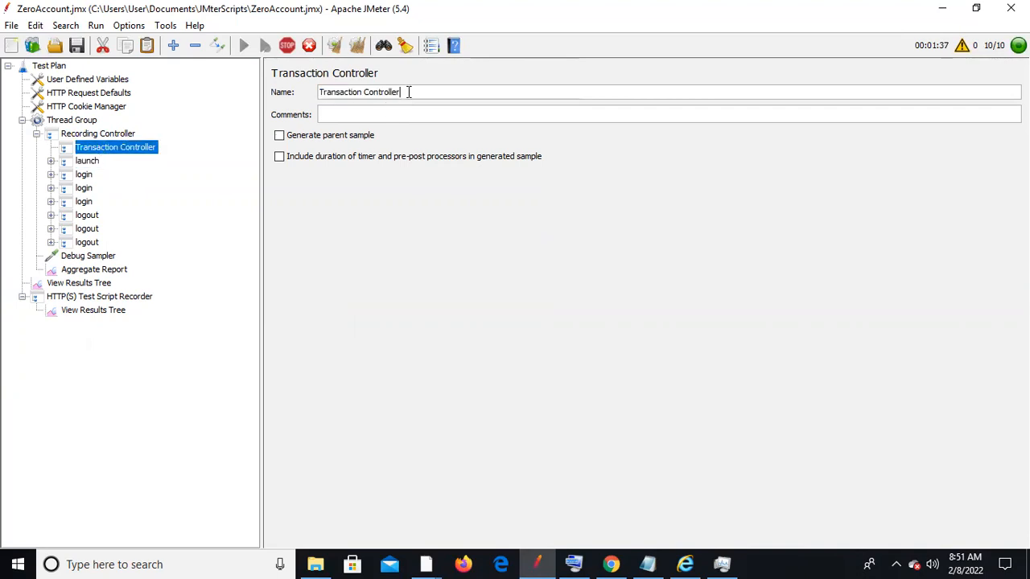
{"action": "left_click_drag", "start_coordinate": [410, 94], "coordinate": [262, 77]}
{"action": "key", "text": "ctrl+v"}
{"action": "type", "text": "_T01"}
- Nest the launch controller inside launch_T01 and collapse the group
{"action": "left_click_drag", "start_coordinate": [84, 162], "coordinate": [95, 150]}
{"action": "left_click_drag", "start_coordinate": [82, 169], "coordinate": [53, 149]}
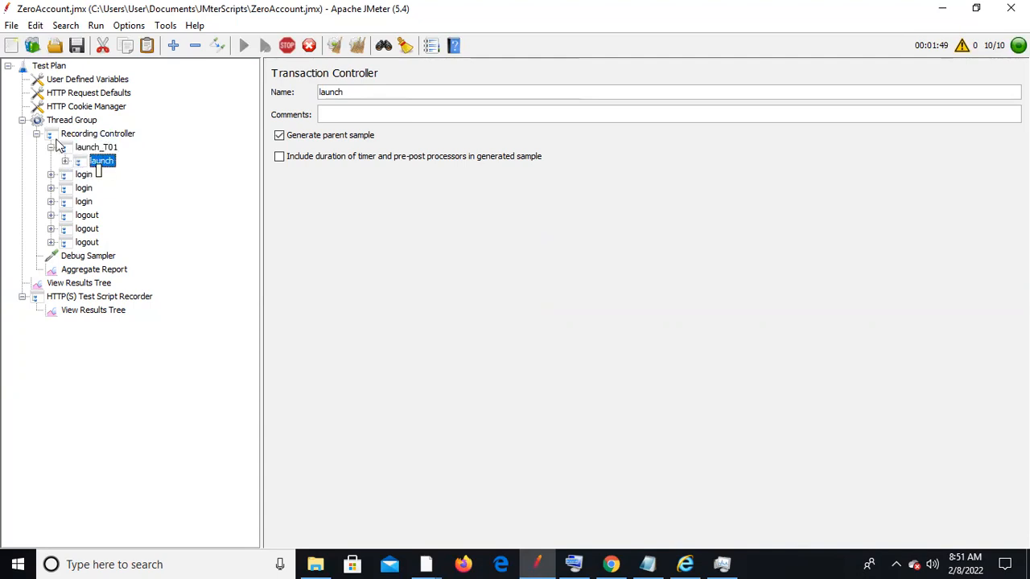
{"action": "left_click", "coordinate": [51, 148]}
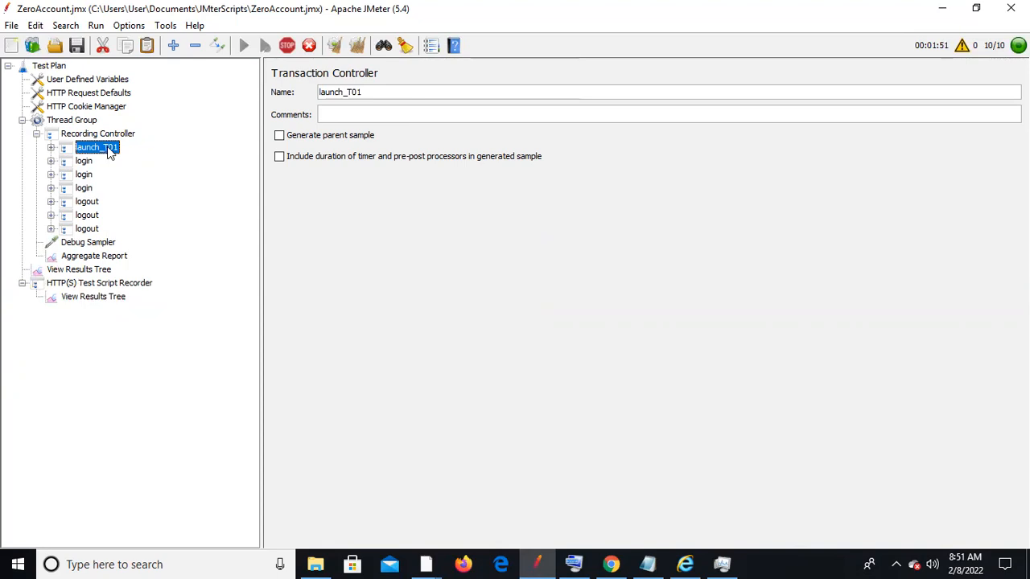
- Move the second and third login controllers into the first login controller, after launch-20
{"action": "left_click", "coordinate": [51, 173]}
{"action": "left_click", "coordinate": [50, 174]}
{"action": "left_click_drag", "start_coordinate": [82, 174], "coordinate": [84, 160]}
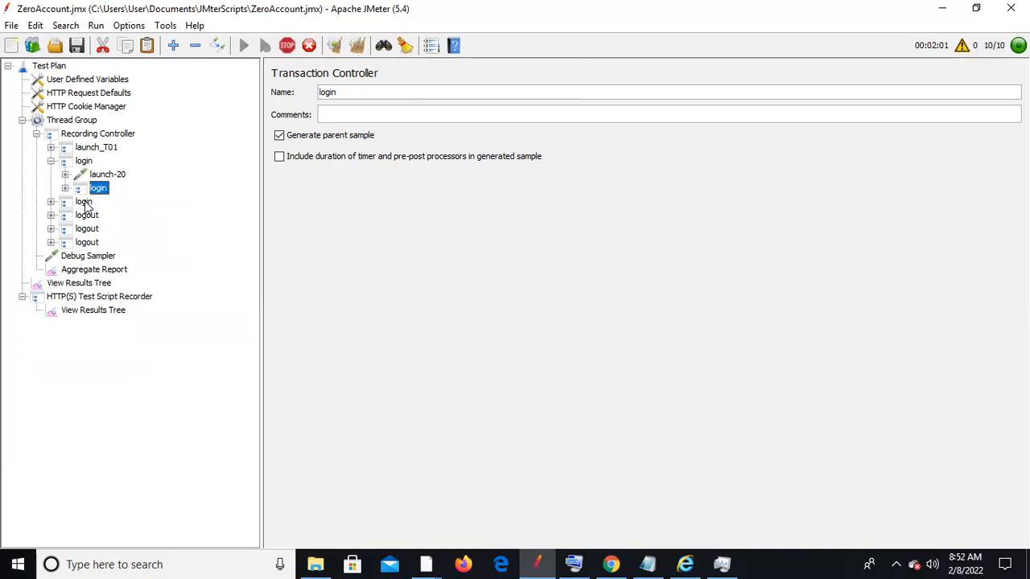
{"action": "left_click_drag", "start_coordinate": [86, 206], "coordinate": [86, 170]}
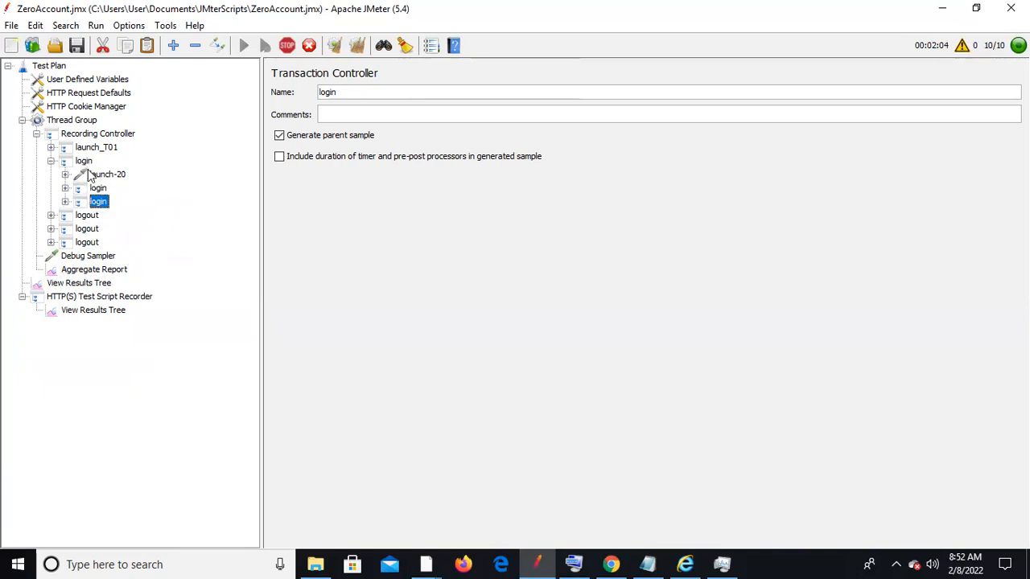
- Move the second and third logout controllers into the first logout controller and collapse it
{"action": "left_click", "coordinate": [51, 229]}
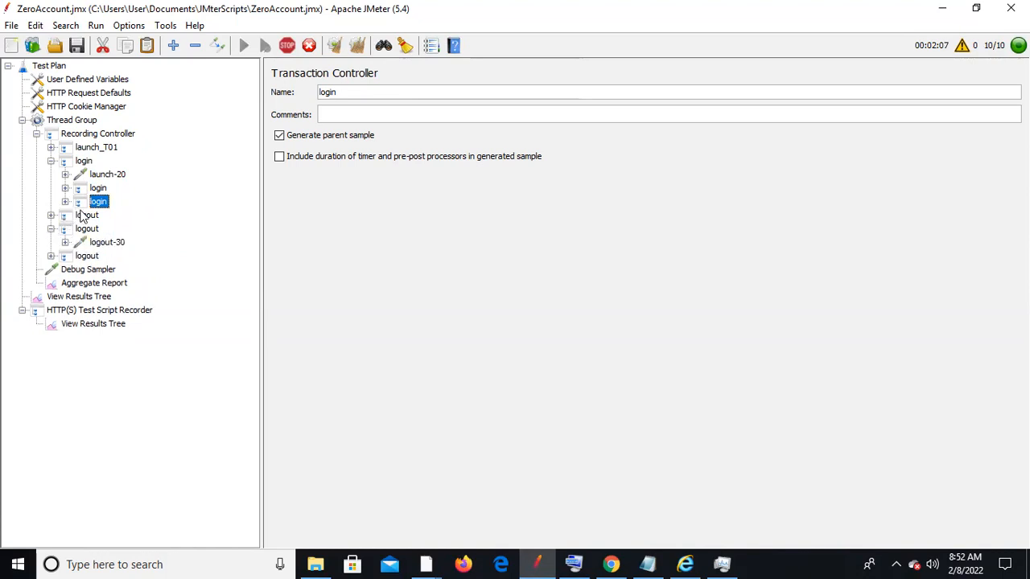
{"action": "left_click", "coordinate": [51, 229]}
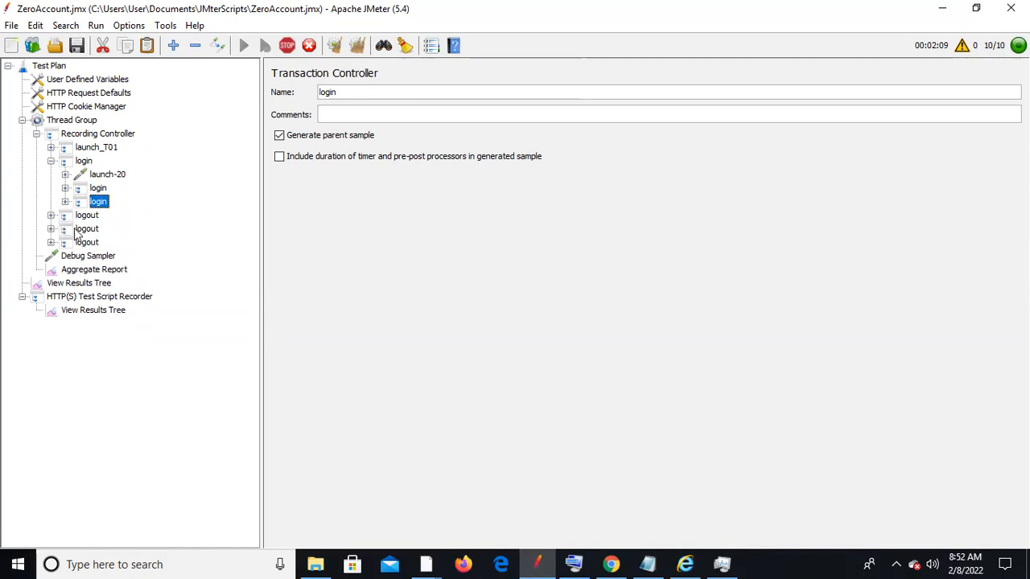
{"action": "left_click_drag", "start_coordinate": [82, 231], "coordinate": [87, 216]}
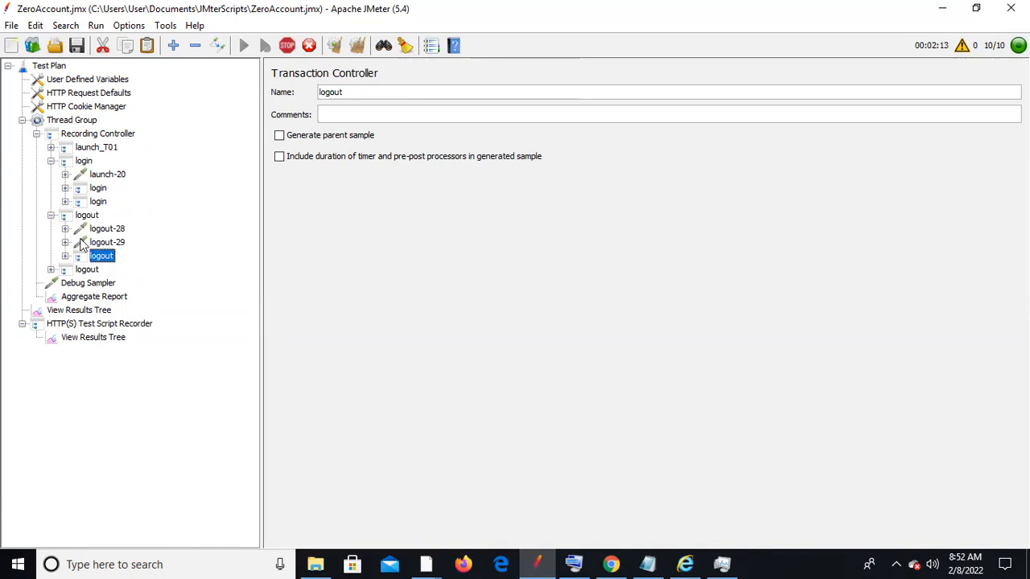
{"action": "left_click", "coordinate": [51, 216]}
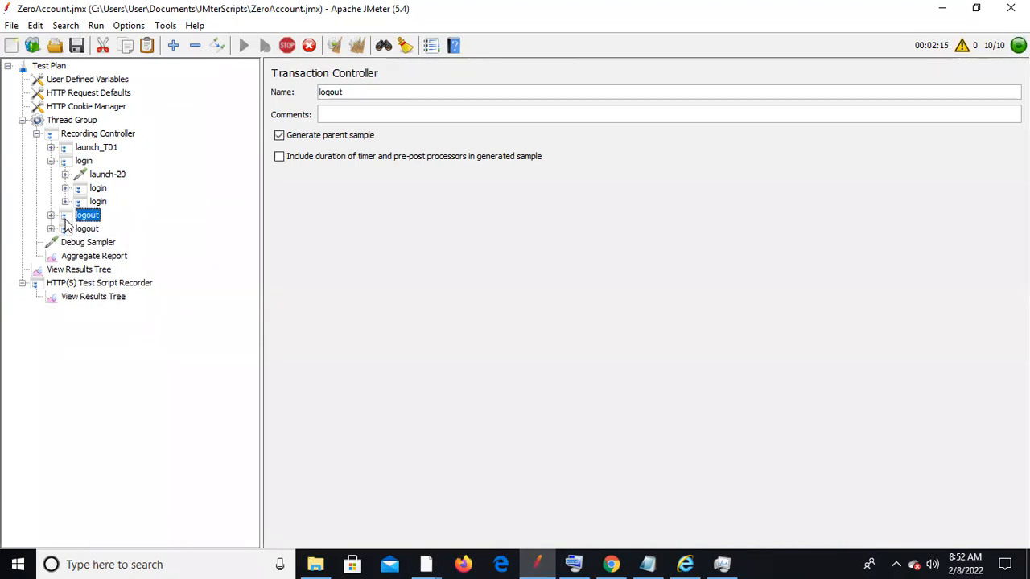
{"action": "left_click_drag", "start_coordinate": [84, 232], "coordinate": [84, 223]}
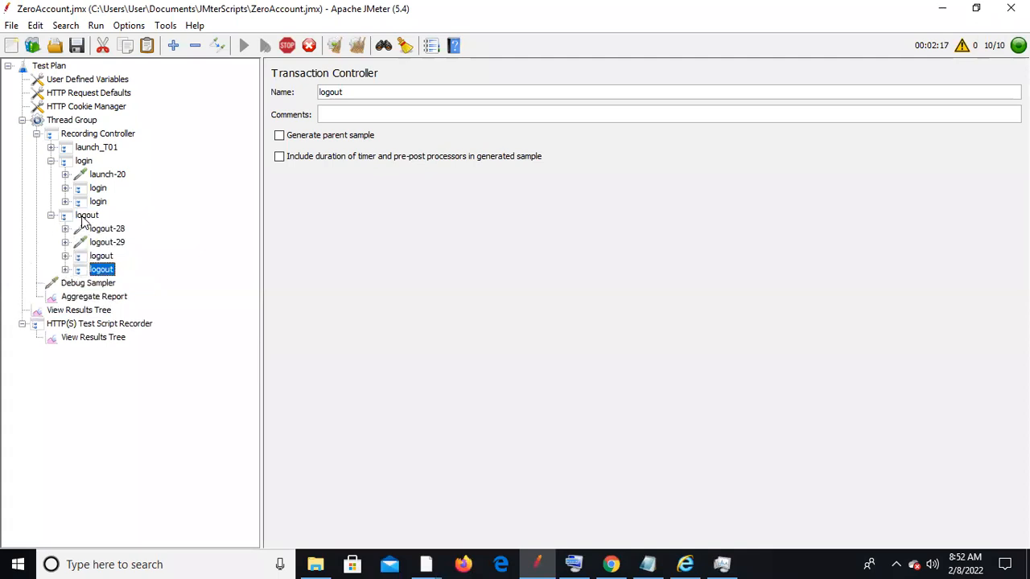
{"action": "left_click", "coordinate": [85, 215]}
{"action": "left_click", "coordinate": [51, 216]}
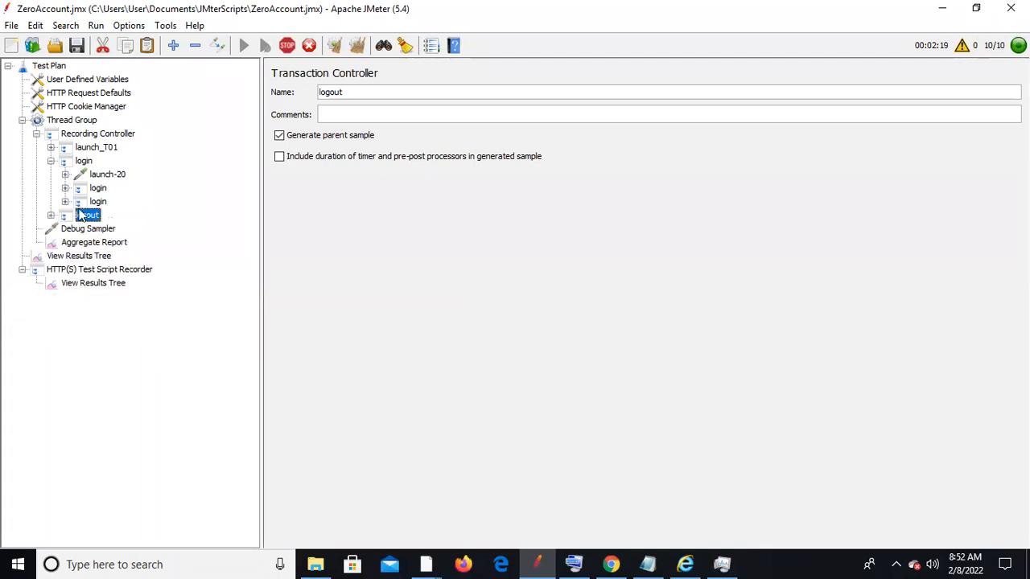
- Rename the outer login controller login_T02 and the outer logout controller logout_T03, and save the test plan
{"action": "left_click", "coordinate": [85, 160]}
{"action": "left_click", "coordinate": [350, 91]}
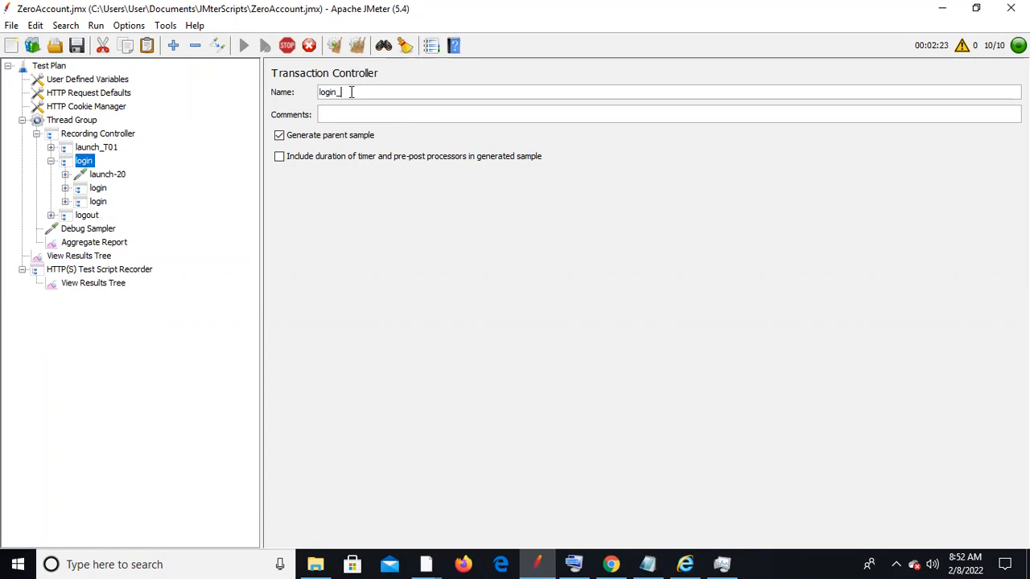
{"action": "type", "text": "_T02"}
{"action": "left_click", "coordinate": [51, 161]}
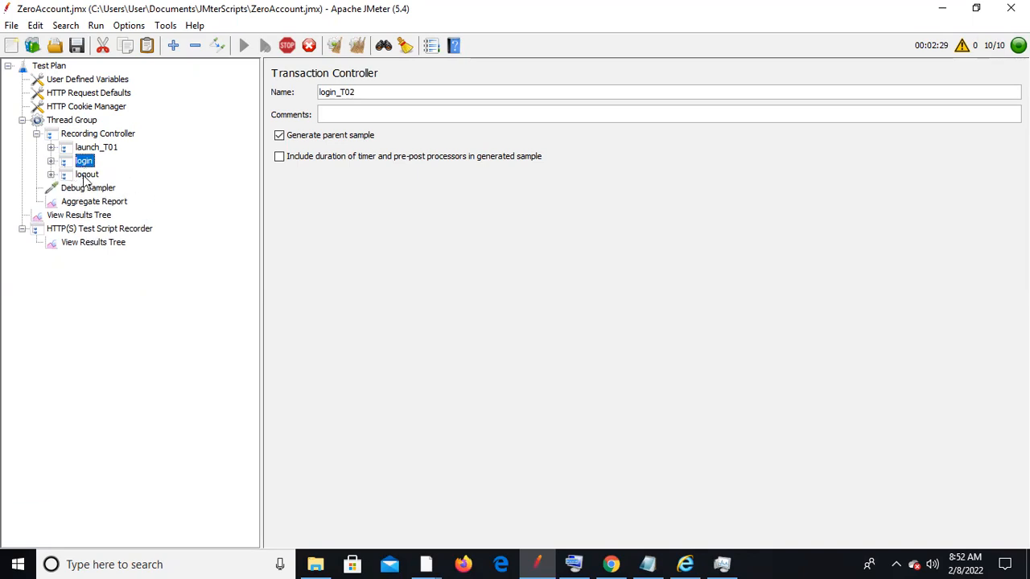
{"action": "left_click", "coordinate": [84, 175]}
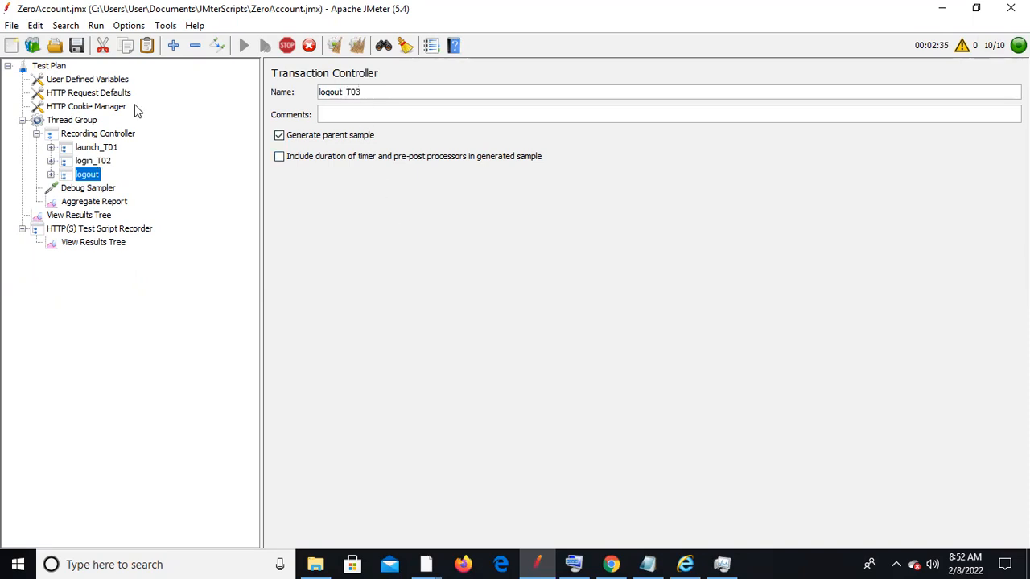
{"action": "left_click", "coordinate": [80, 46]}
- Clear the View Results Tree under the Test Plan and restart the test, appending to the existing recording.xml
{"action": "left_click", "coordinate": [111, 203]}
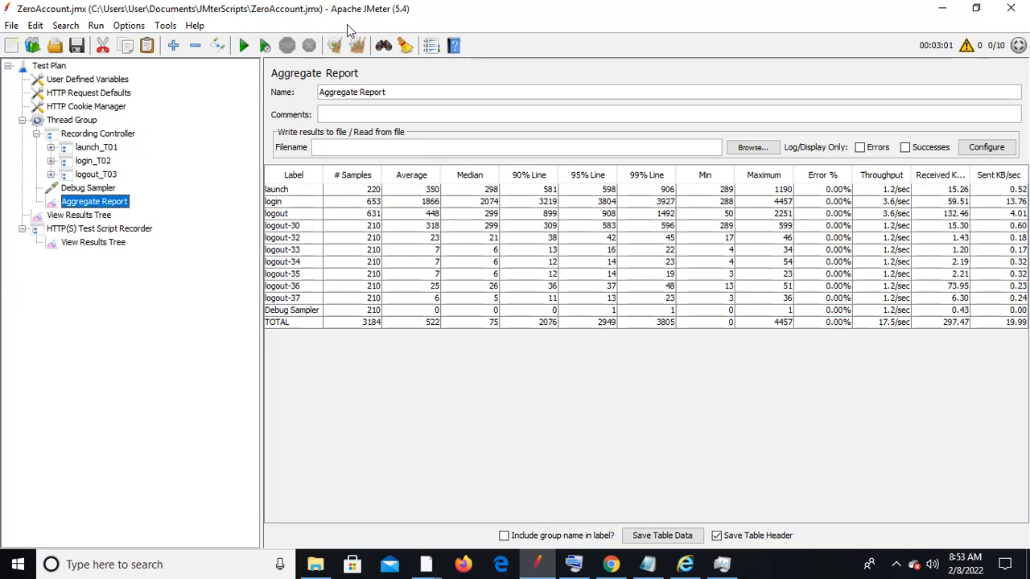
{"action": "left_click", "coordinate": [79, 215]}
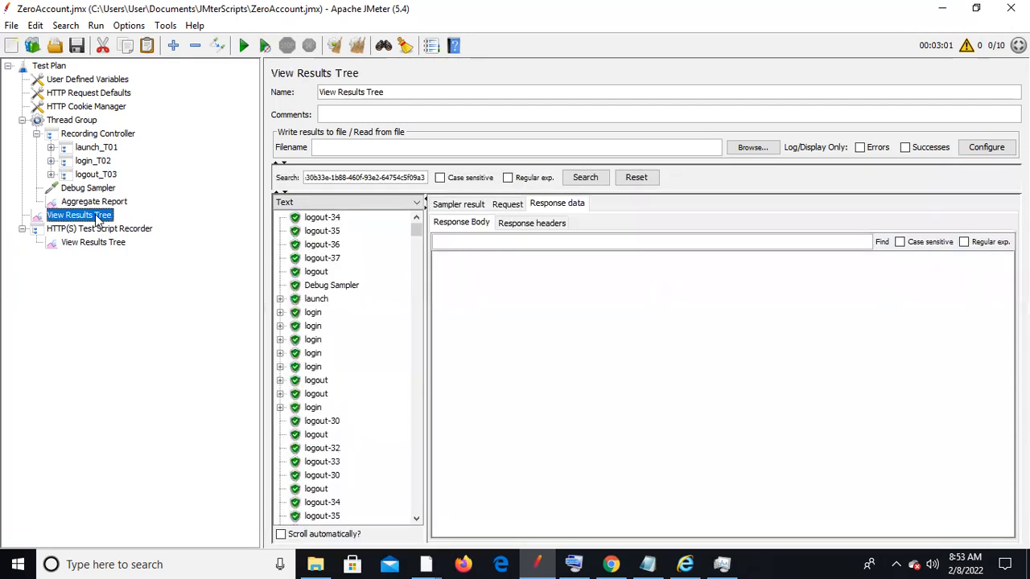
{"action": "left_click", "coordinate": [337, 51]}
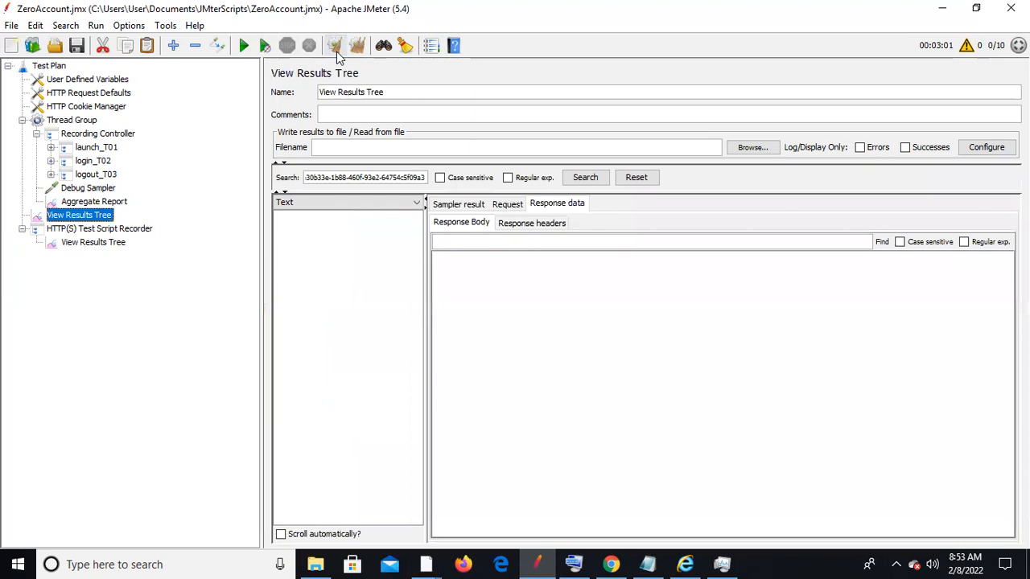
{"action": "left_click", "coordinate": [243, 47]}
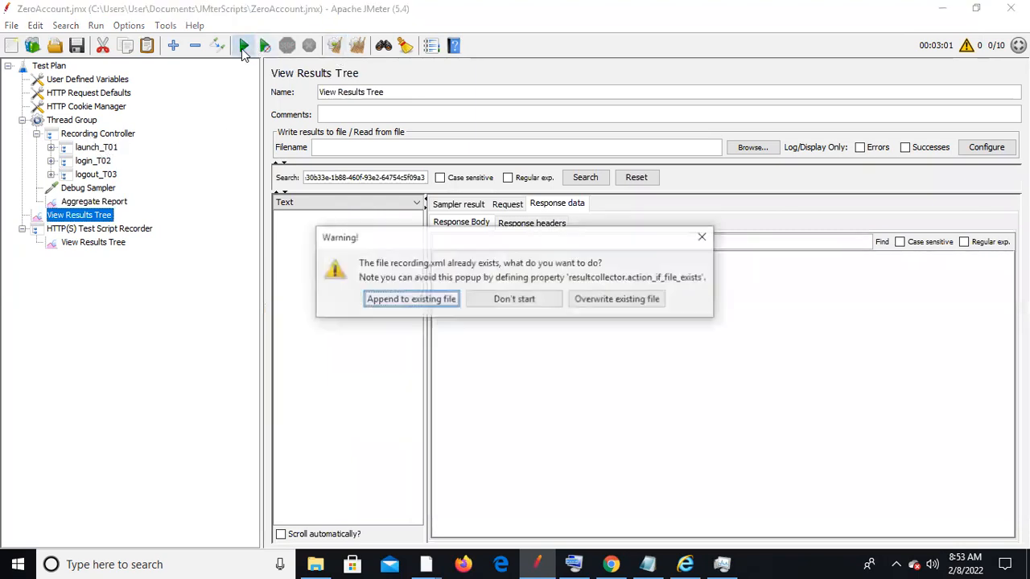
{"action": "left_click", "coordinate": [411, 300]}
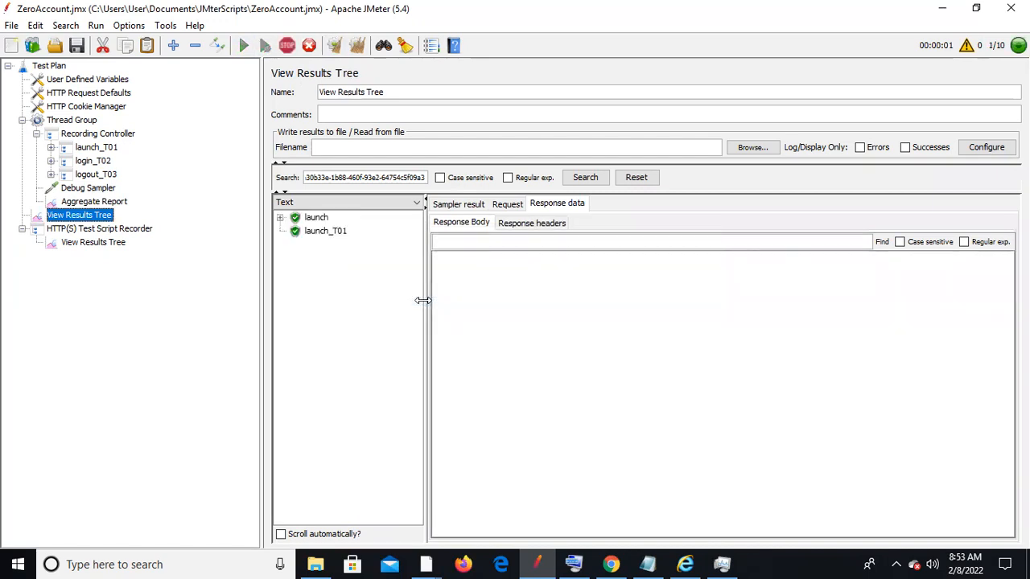
- Compare the launch_T01, login_T02 and logout_T03 results in the Aggregate Report and View Results Tree during the run
{"action": "left_click", "coordinate": [97, 203]}
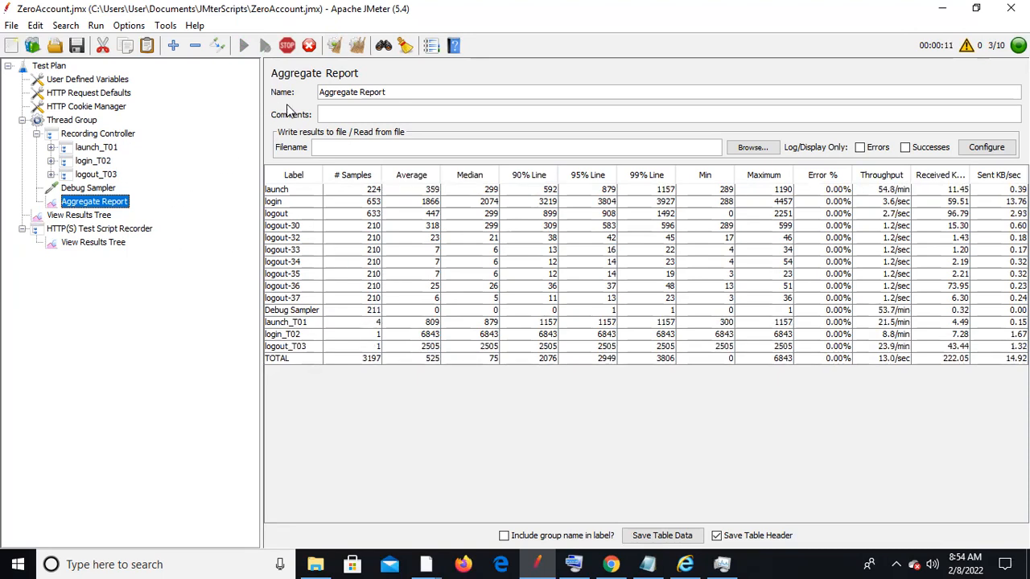
{"action": "left_click", "coordinate": [94, 216]}
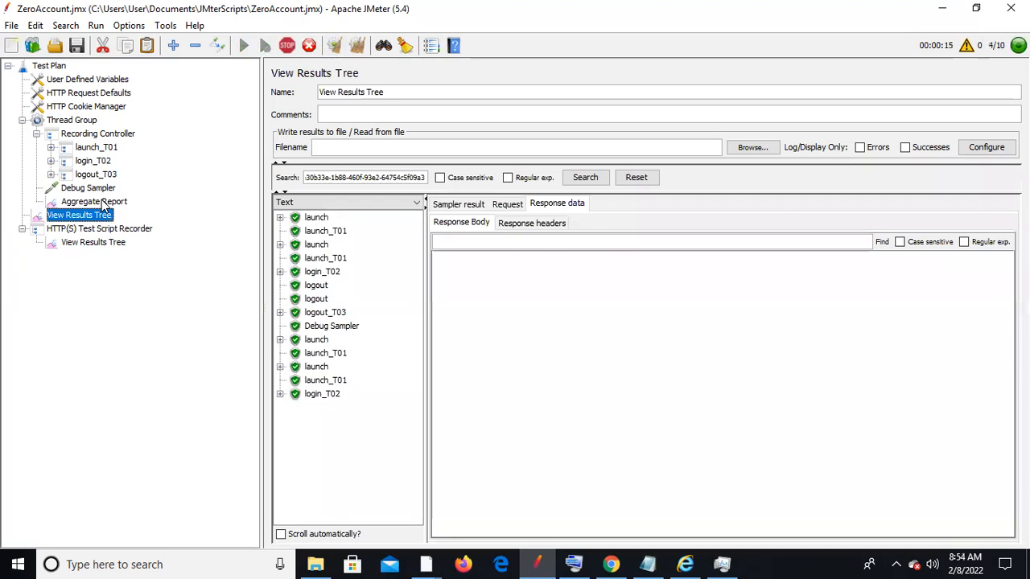
{"action": "left_click", "coordinate": [103, 203]}
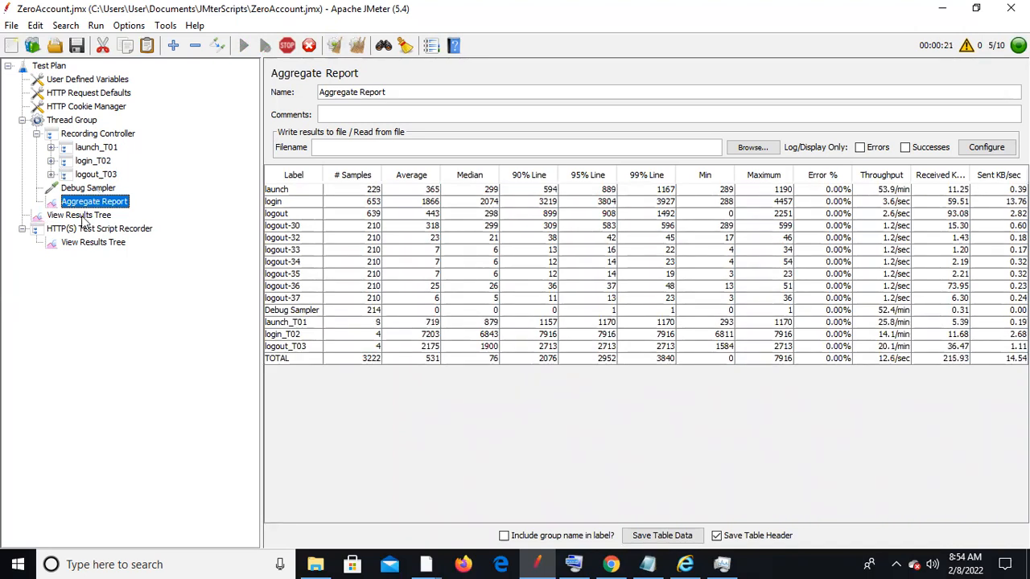
{"action": "left_click", "coordinate": [84, 215]}
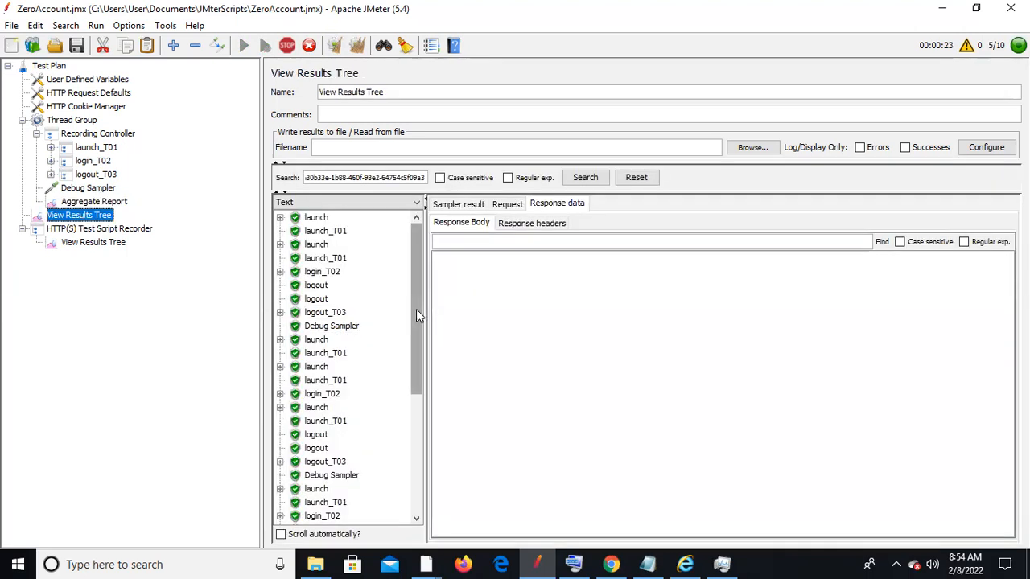
{"action": "scroll", "coordinate": [420, 362], "scroll_direction": "down", "scroll_amount": 1}
{"action": "left_click_drag", "start_coordinate": [419, 362], "coordinate": [416, 456]}
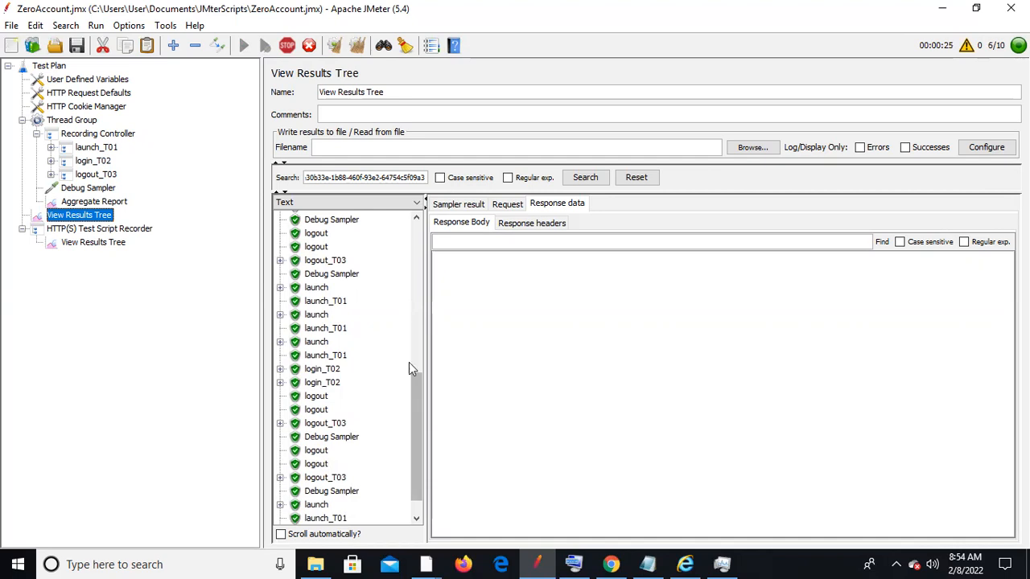
- Stop the running load test and clear the View Results Tree under the Test Plan
{"action": "left_click", "coordinate": [288, 50]}
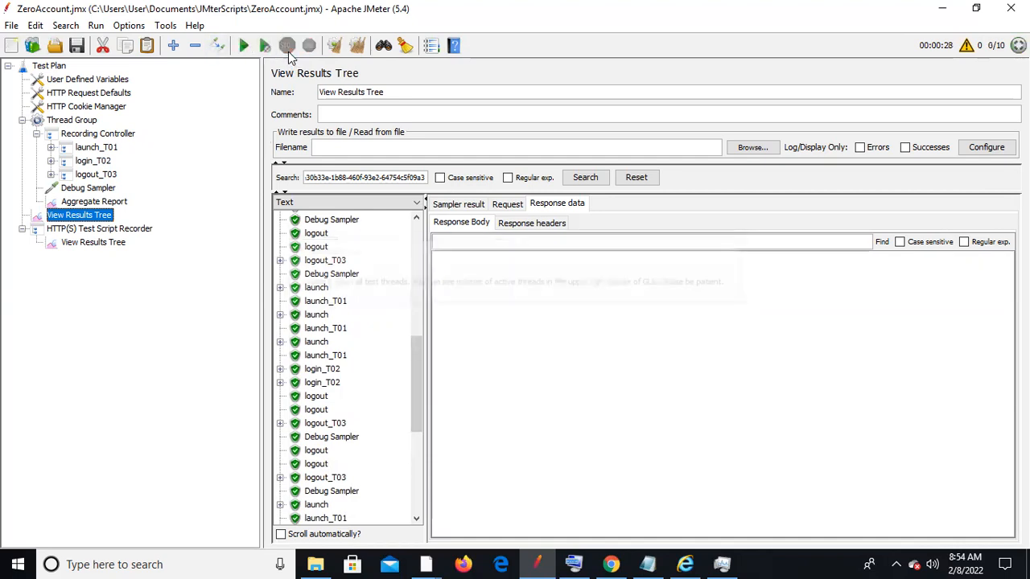
{"action": "left_click", "coordinate": [338, 47]}
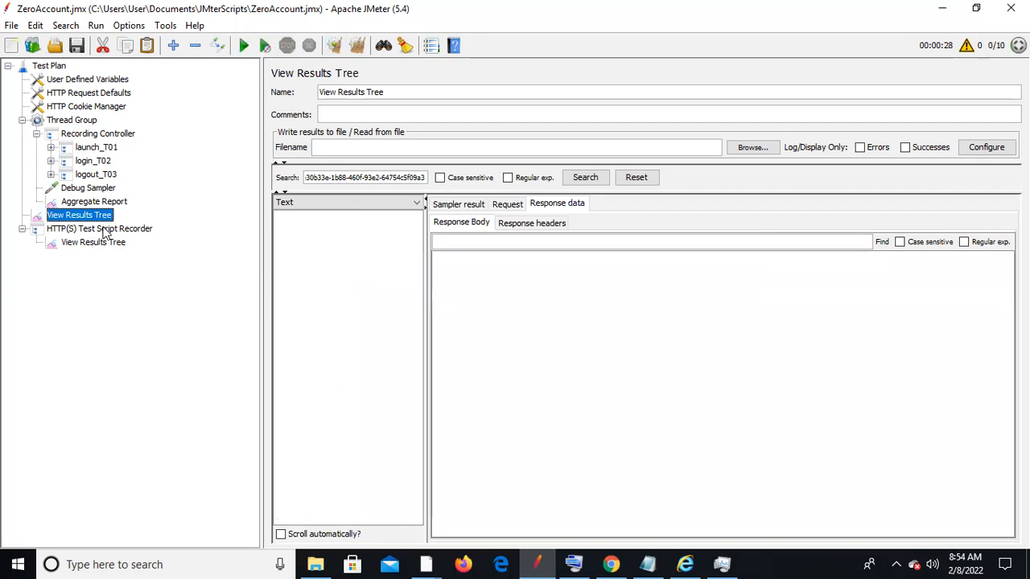
- Try to load ZeroAccount.jmx from the Desktop as the results file of the Aggregate Report
{"action": "left_click", "coordinate": [106, 202]}
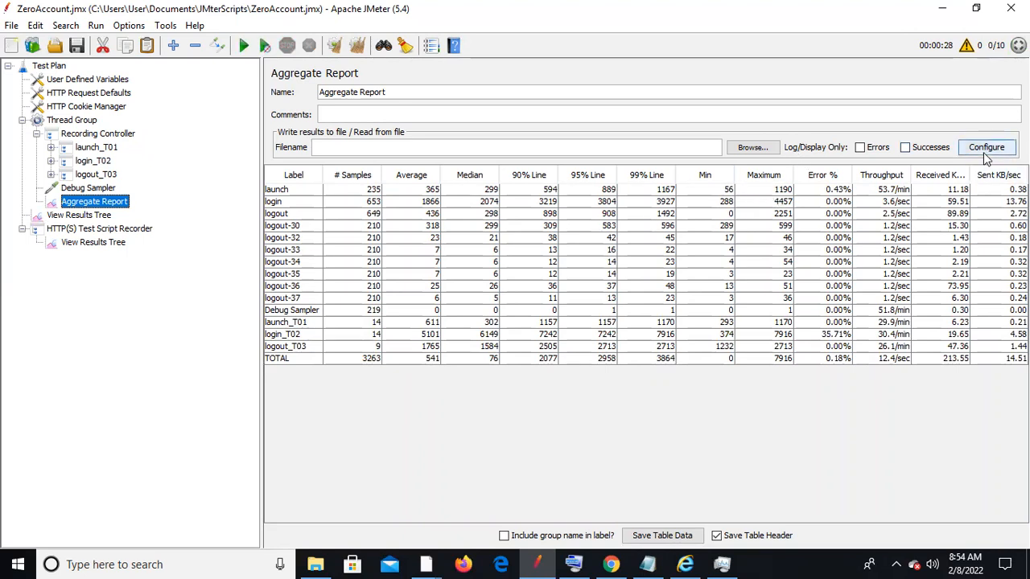
{"action": "left_click", "coordinate": [494, 151]}
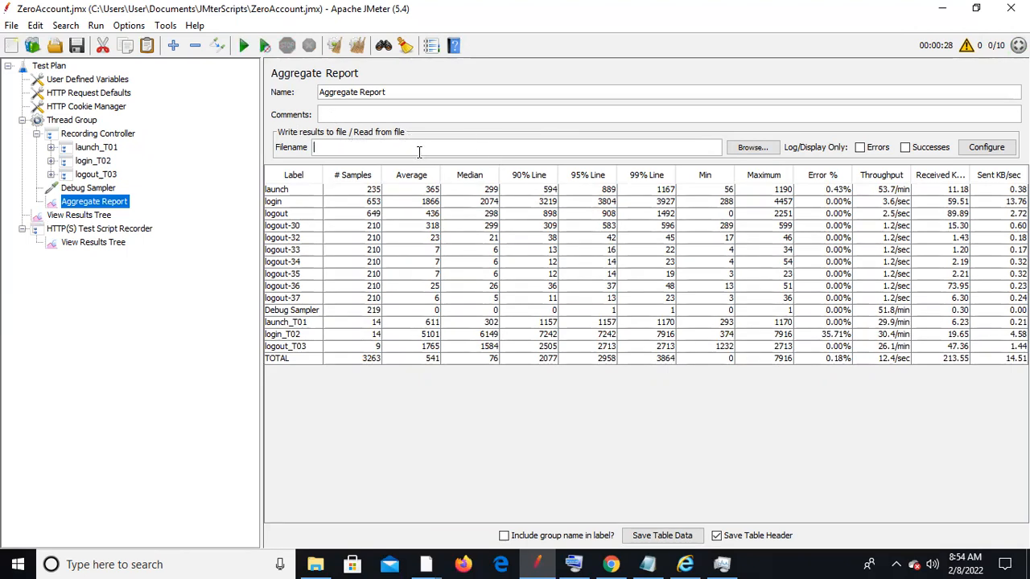
{"action": "left_click", "coordinate": [752, 147]}
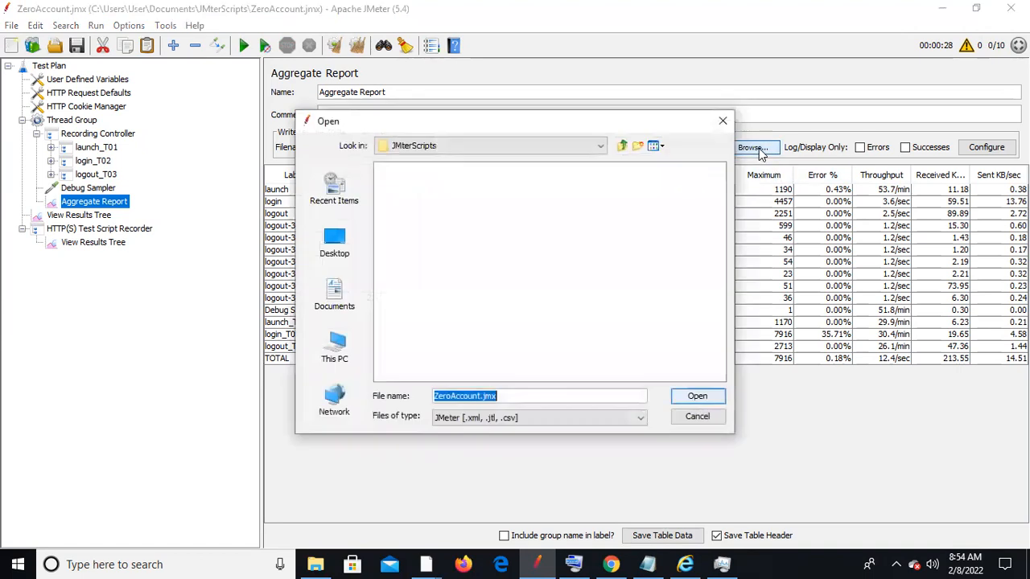
{"action": "left_click", "coordinate": [338, 244]}
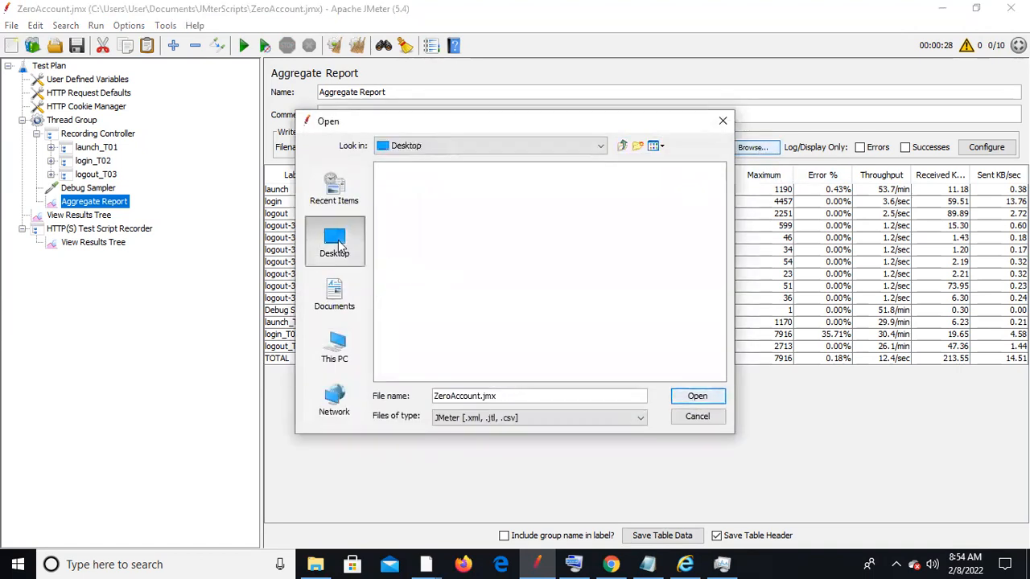
{"action": "left_click", "coordinate": [683, 400]}
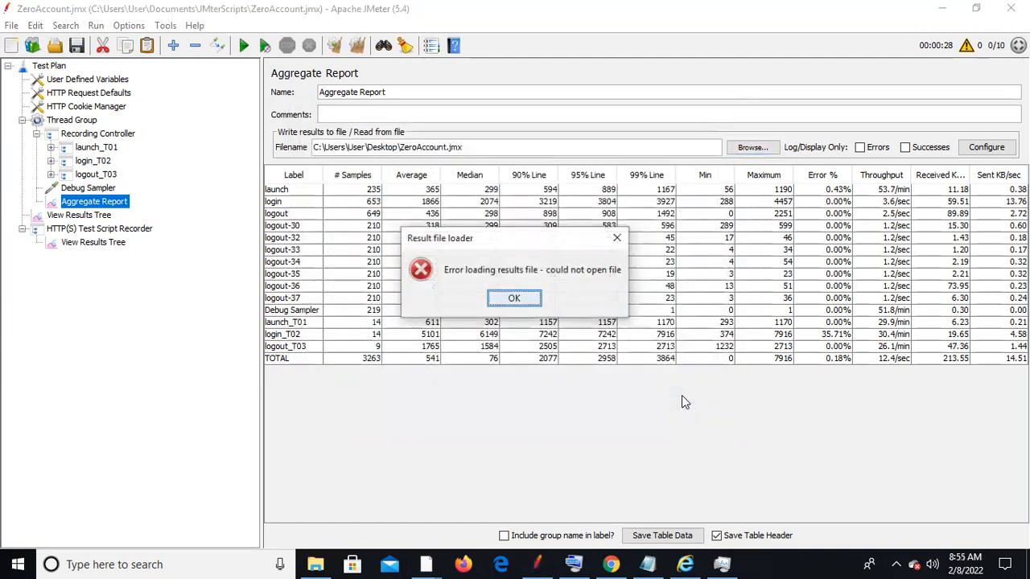
{"action": "left_click", "coordinate": [513, 300]}
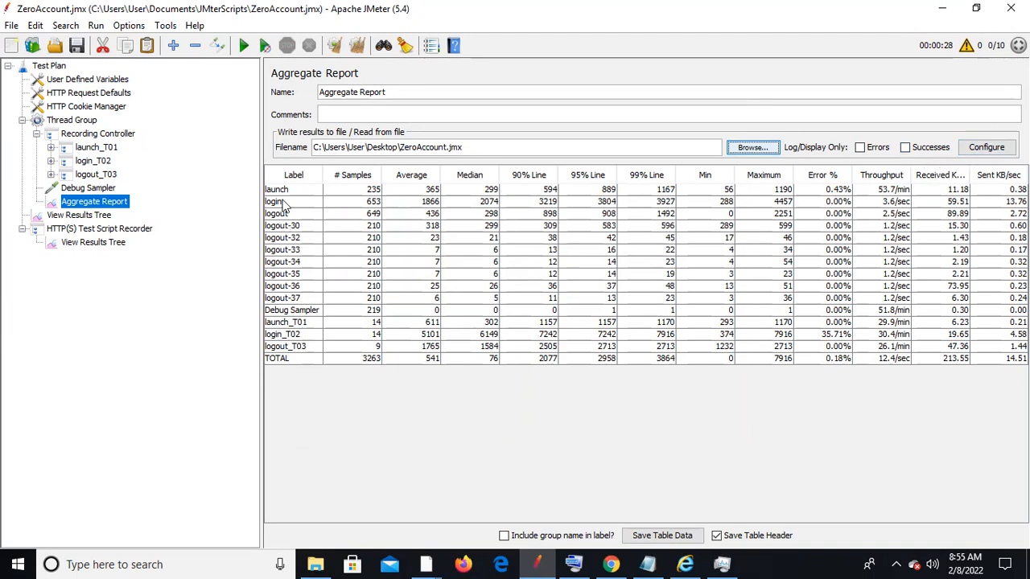
- Select all rows of the Aggregate Report table, from launch through TOTAL
{"action": "left_click", "coordinate": [346, 191]}
{"action": "key", "text": "shift+Down"}
{"action": "key", "text": "shift+Down"}
{"action": "key", "text": "shift+Down"}
{"action": "key", "text": "shift+Down"}
{"action": "key", "text": "shift+Down"}
{"action": "key", "text": "shift+Down"}
{"action": "key", "text": "shift+Down"}
{"action": "key", "text": "shift+Down"}
{"action": "key", "text": "shift+Down"}
{"action": "key", "text": "shift+Down"}
{"action": "key", "text": "shift+Down"}
{"action": "key", "text": "shift+Down"}
{"action": "key", "text": "shift+Down"}
{"action": "key", "text": "shift+Down"}
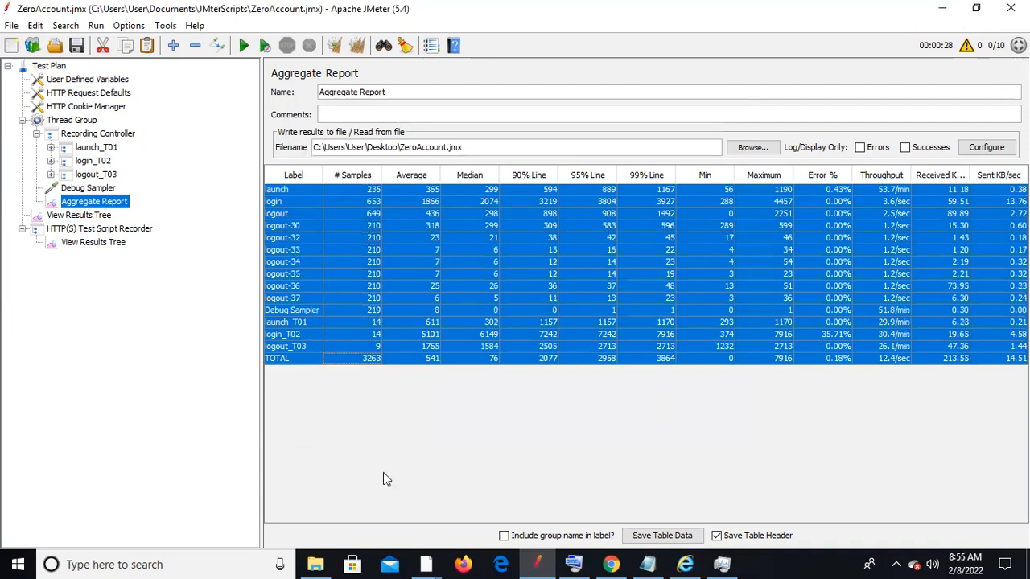
{"action": "key", "text": "alt+Tab"}
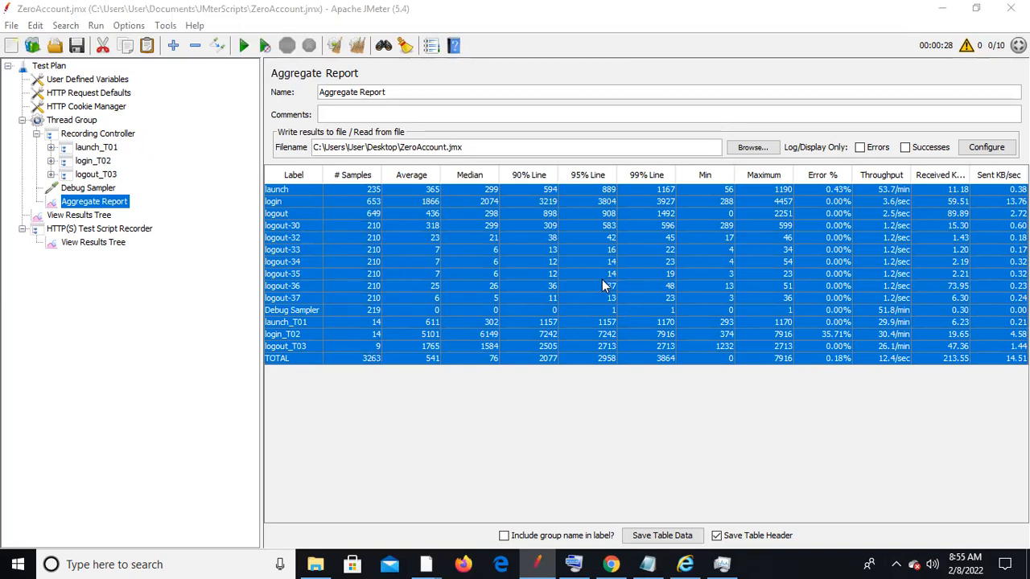
{"action": "key", "text": "alt+Tab"}
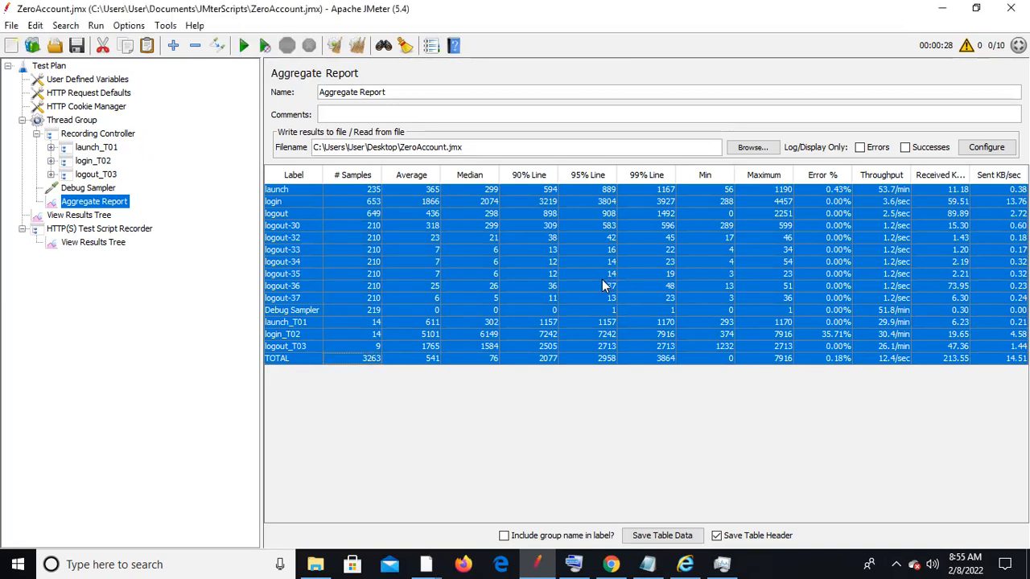
- Remove the old Aggregate Report from the Thread Group and add a new Aggregate Report listener in its place
{"action": "right_click", "coordinate": [95, 206]}
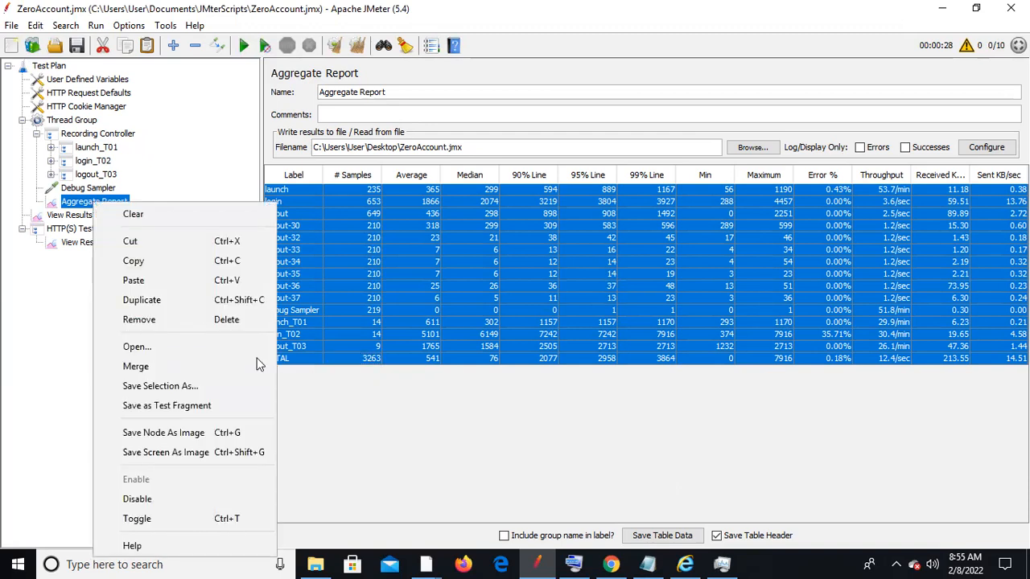
{"action": "left_click", "coordinate": [214, 320]}
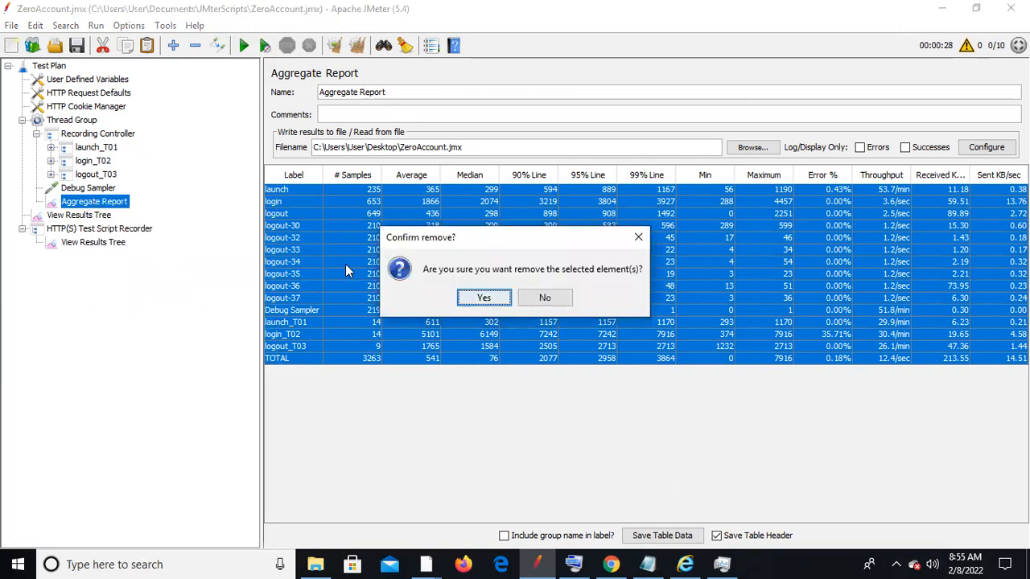
{"action": "left_click", "coordinate": [485, 299]}
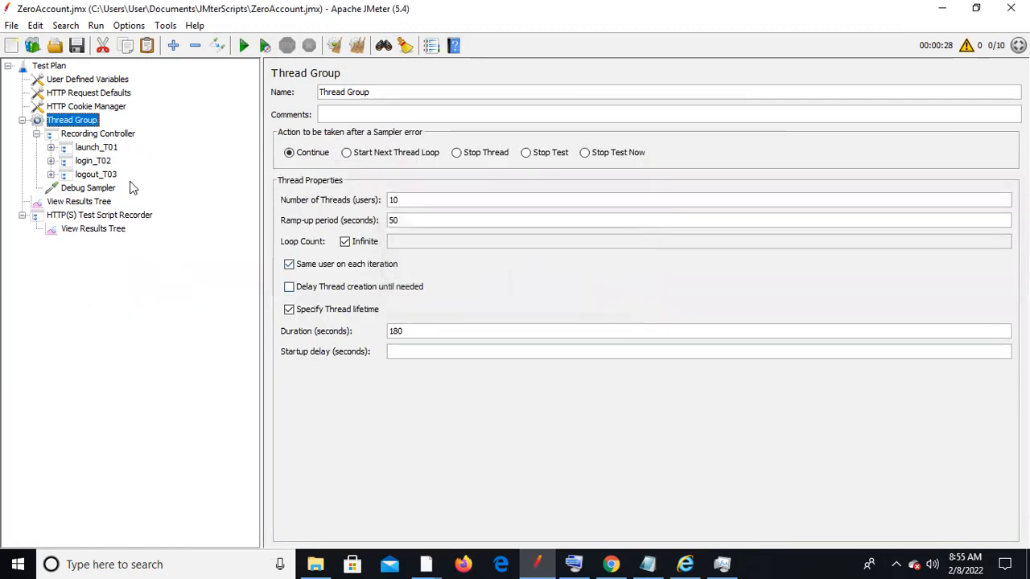
{"action": "right_click", "coordinate": [83, 121]}
{"action": "mouse_move", "coordinate": [193, 131]}
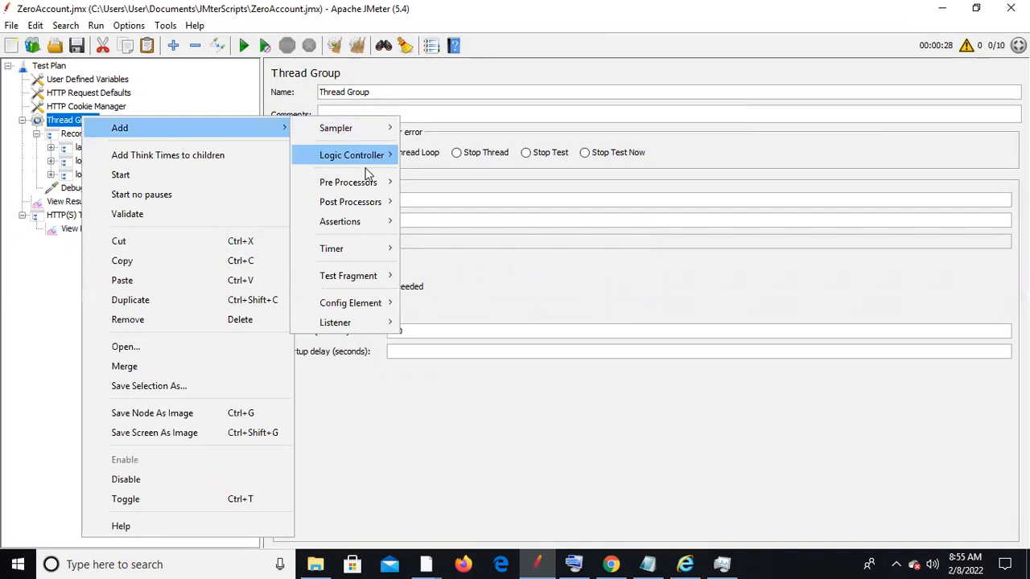
{"action": "mouse_move", "coordinate": [366, 170]}
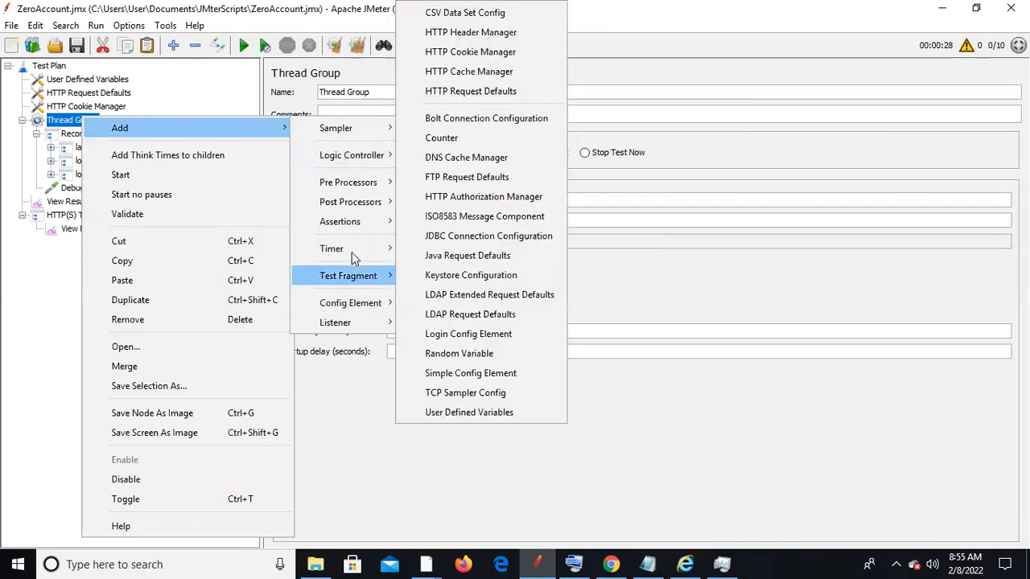
{"action": "mouse_move", "coordinate": [364, 128]}
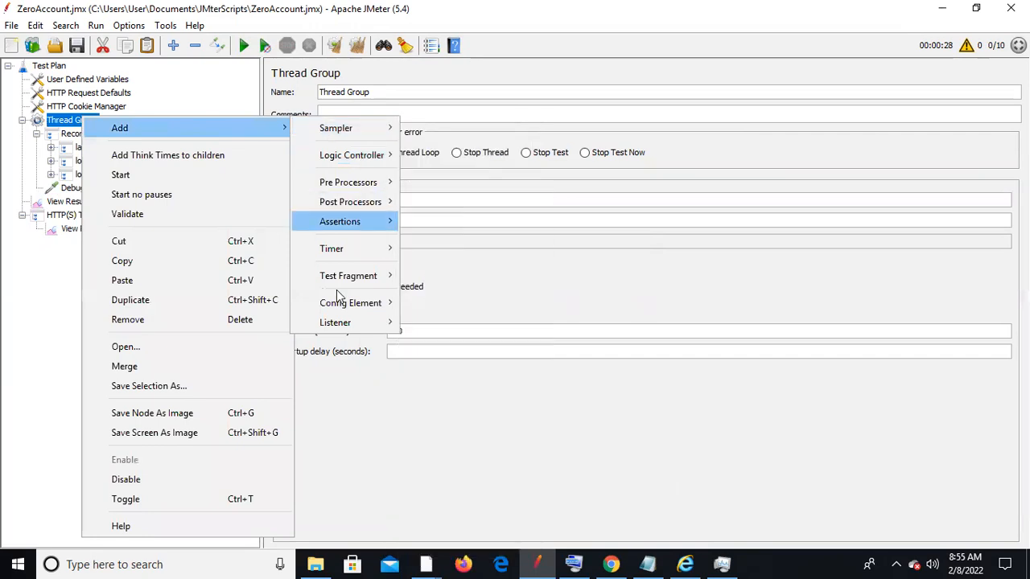
{"action": "mouse_move", "coordinate": [362, 314]}
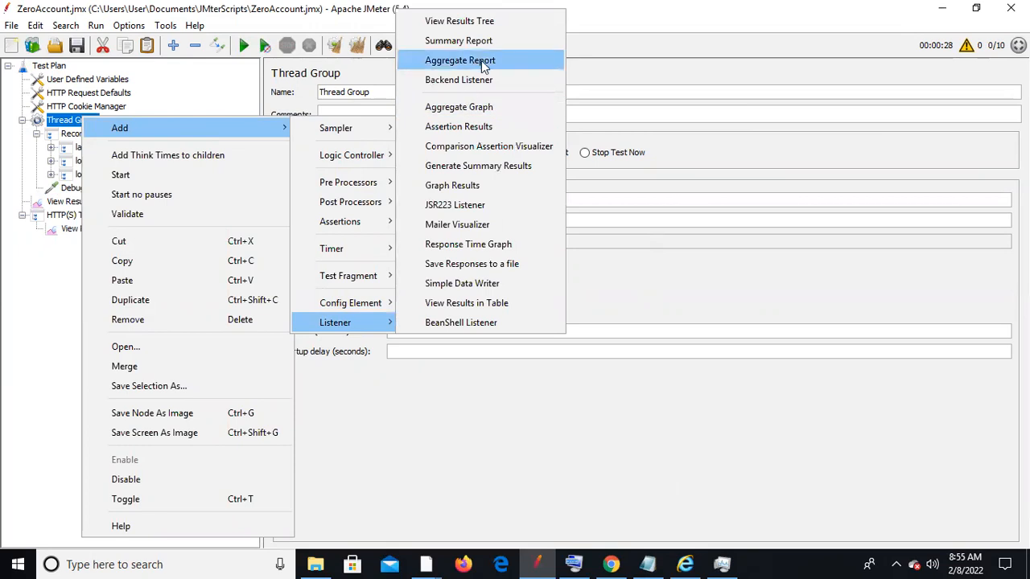
{"action": "left_click", "coordinate": [490, 61]}
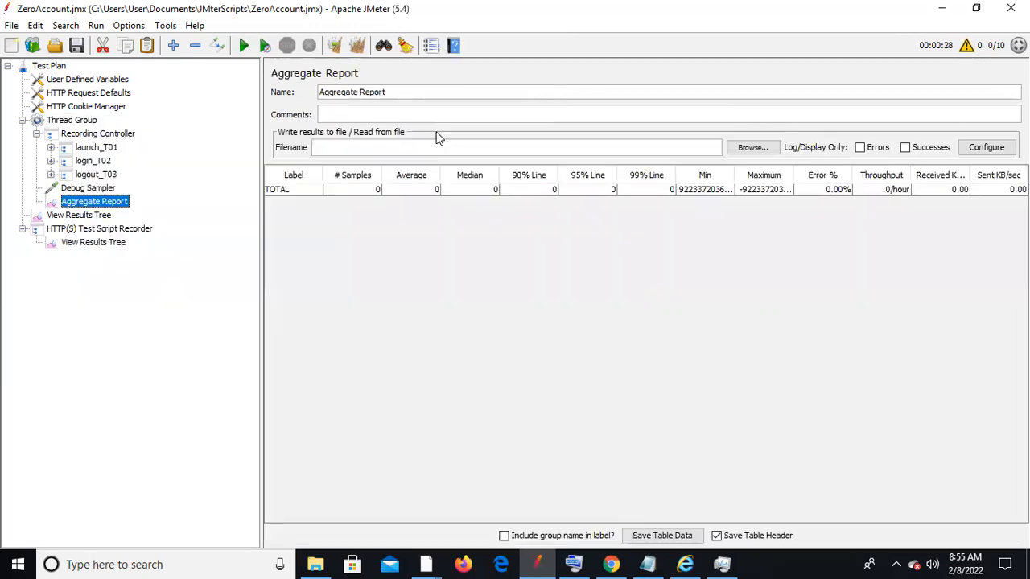
- Add a Summary Report listener to the Thread Group
{"action": "left_click", "coordinate": [83, 120]}
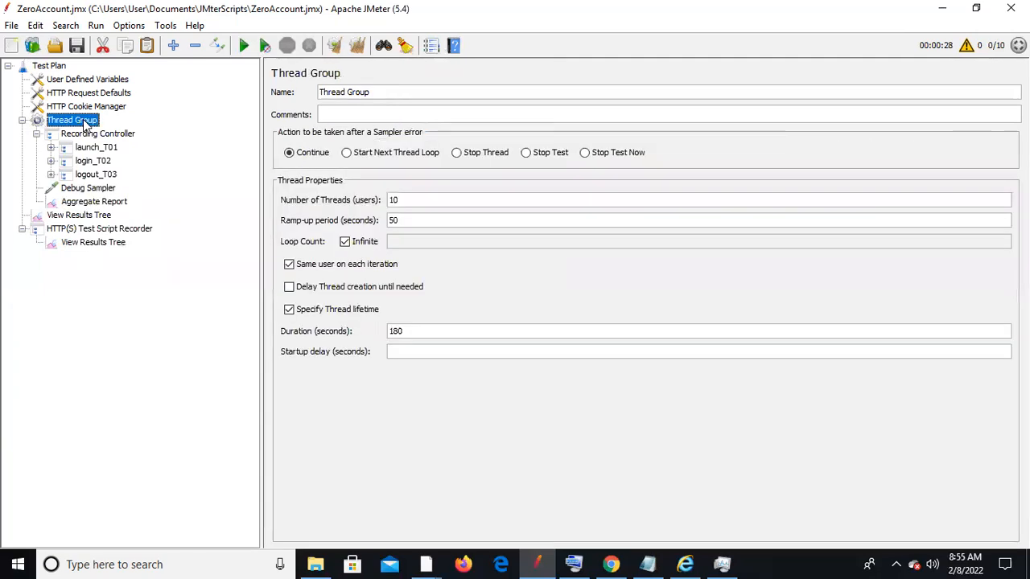
{"action": "right_click", "coordinate": [82, 119]}
{"action": "mouse_move", "coordinate": [225, 135]}
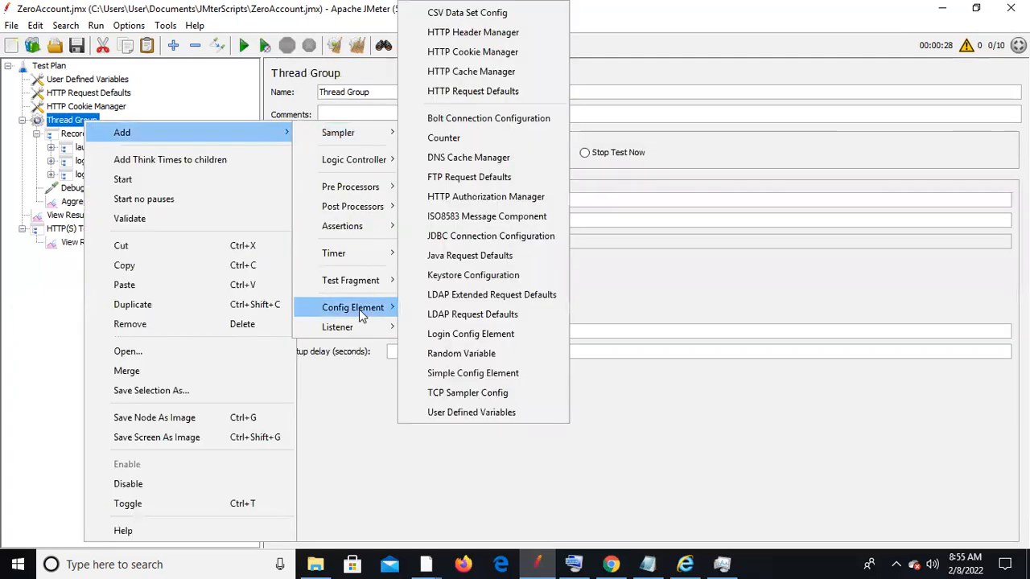
{"action": "mouse_move", "coordinate": [358, 324]}
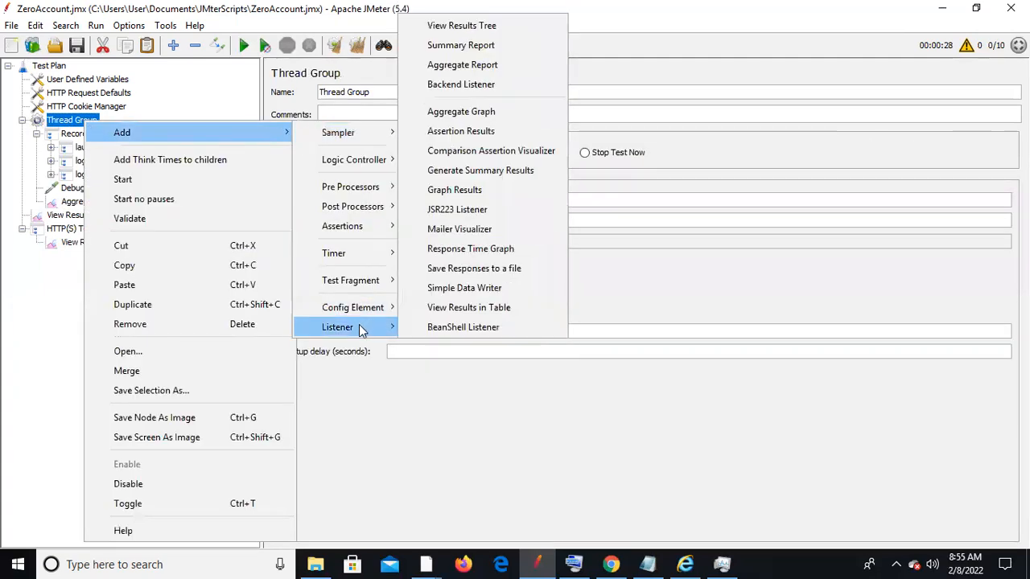
{"action": "left_click", "coordinate": [506, 50]}
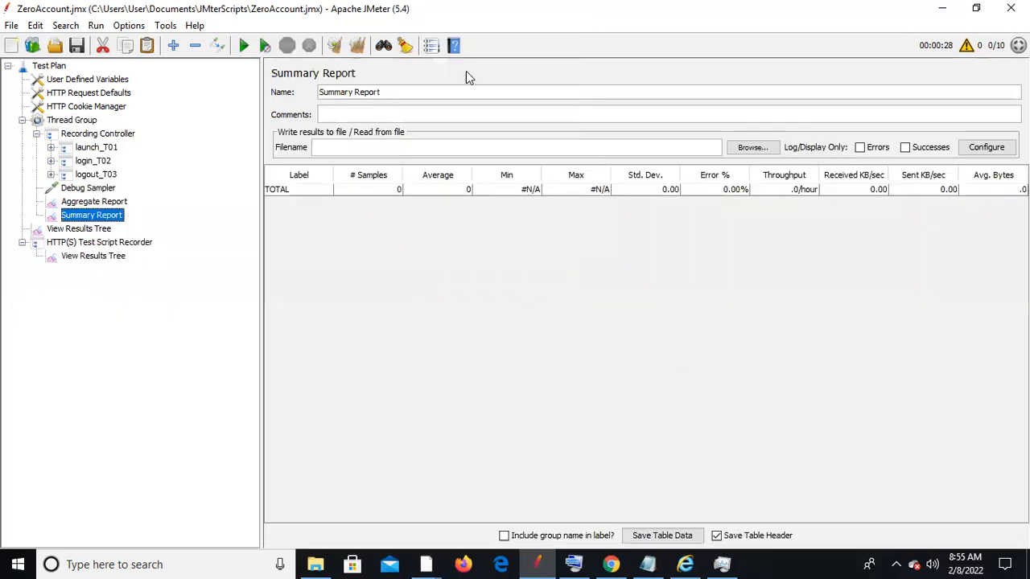
- Add an Aggregate Graph listener to the Thread Group
{"action": "left_click", "coordinate": [91, 122]}
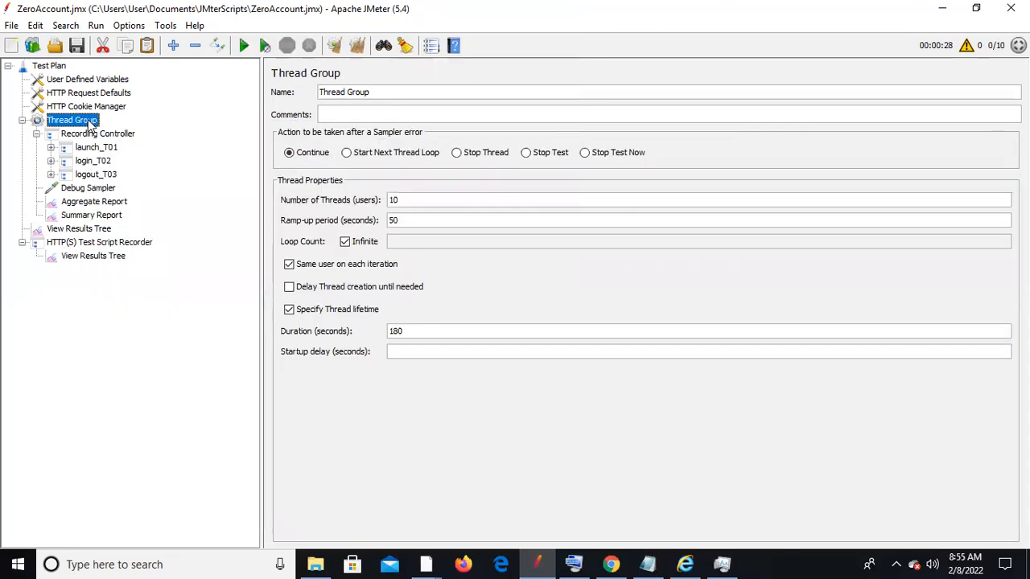
{"action": "right_click", "coordinate": [91, 122]}
{"action": "mouse_move", "coordinate": [222, 128]}
{"action": "mouse_move", "coordinate": [354, 327]}
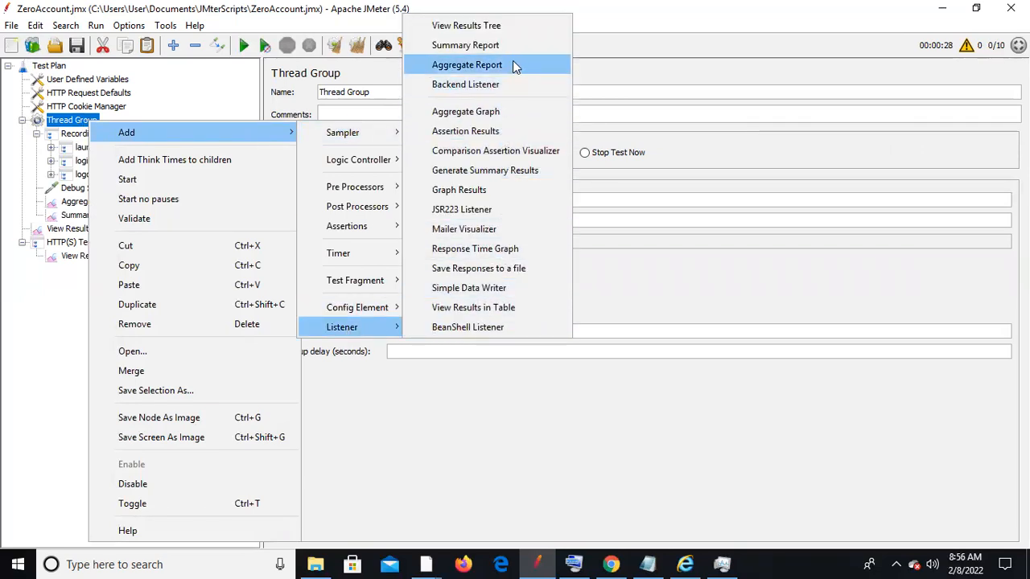
{"action": "left_click", "coordinate": [508, 112]}
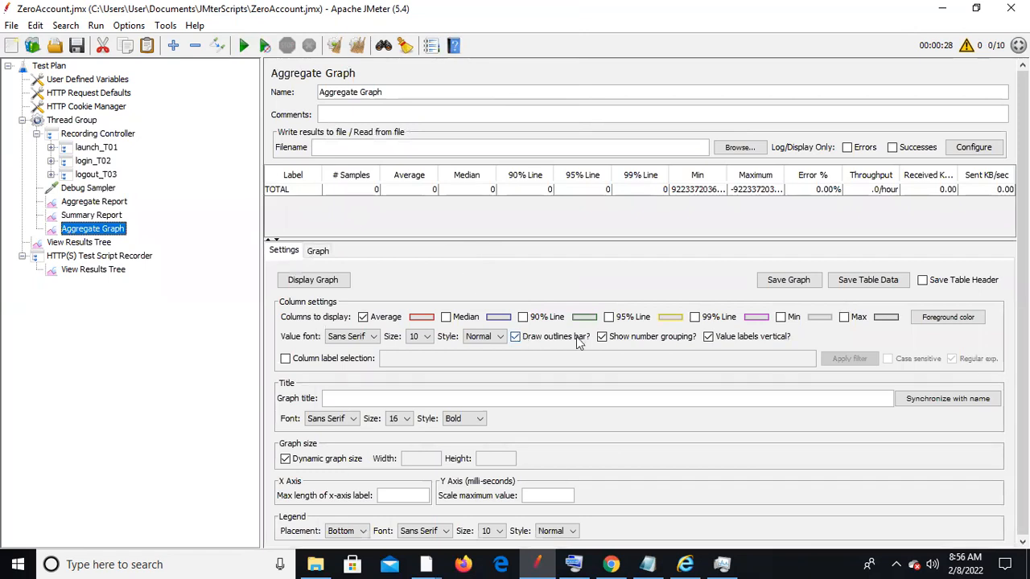
- Start the load test again, appending to the existing recording.xml, and open the new Aggregate Report during the run
{"action": "left_click", "coordinate": [102, 193]}
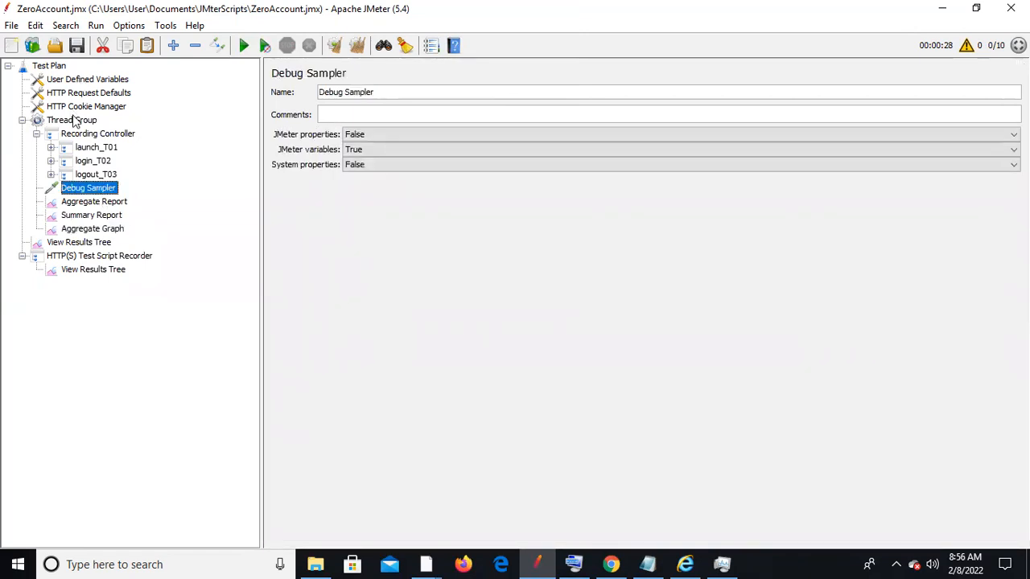
{"action": "left_click", "coordinate": [91, 245]}
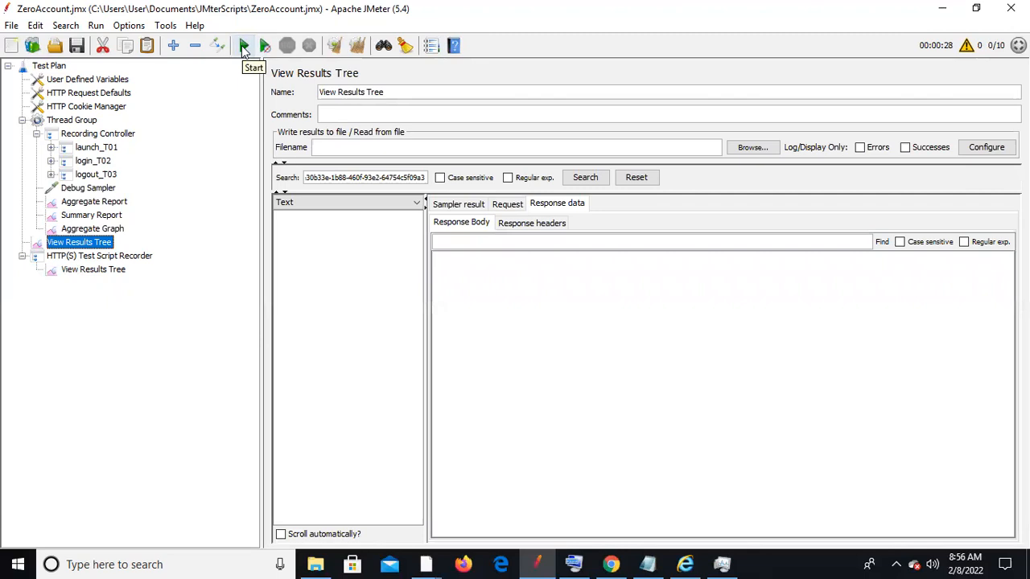
{"action": "left_click", "coordinate": [244, 46]}
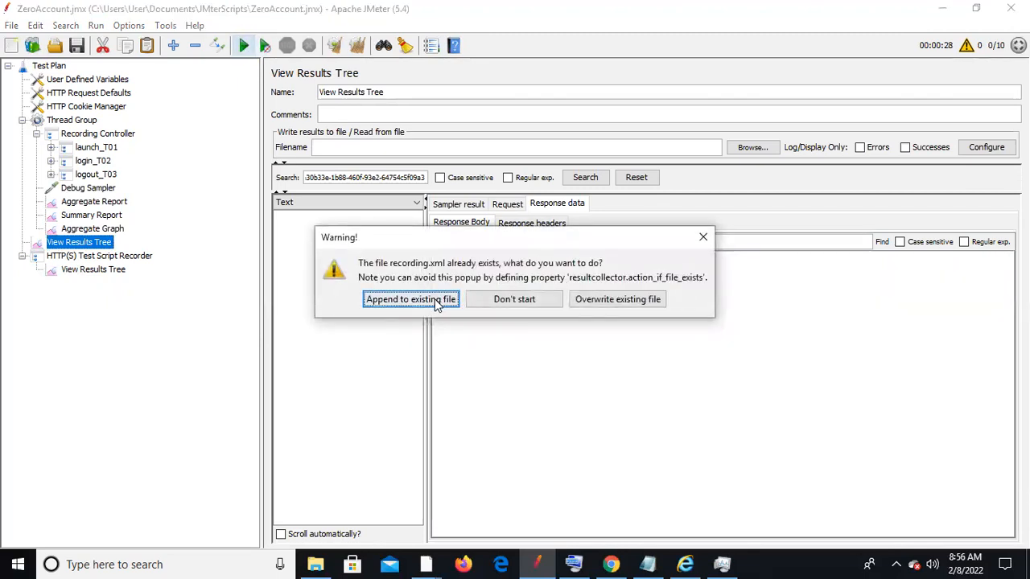
{"action": "left_click", "coordinate": [411, 299]}
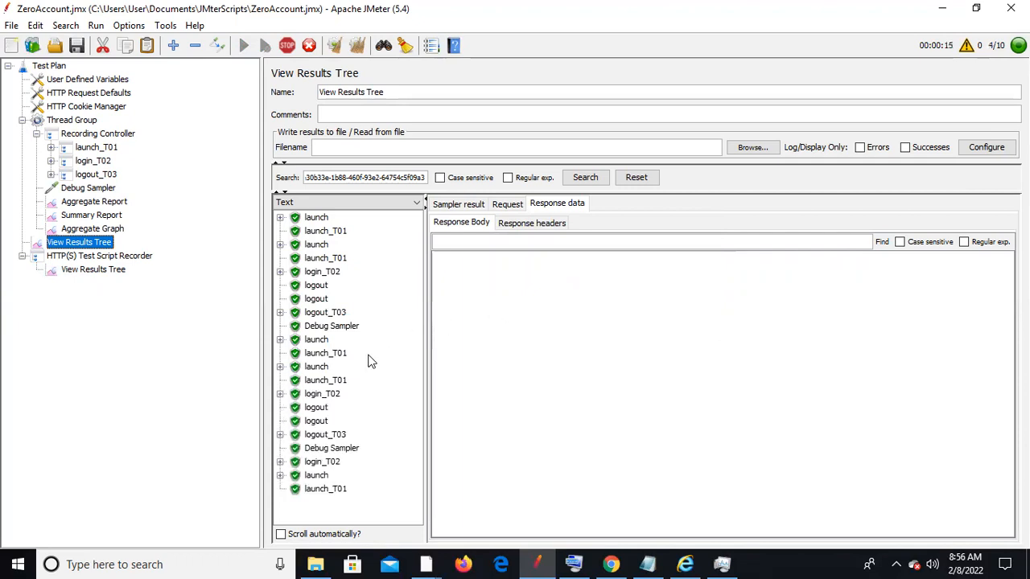
{"action": "left_click", "coordinate": [90, 190]}
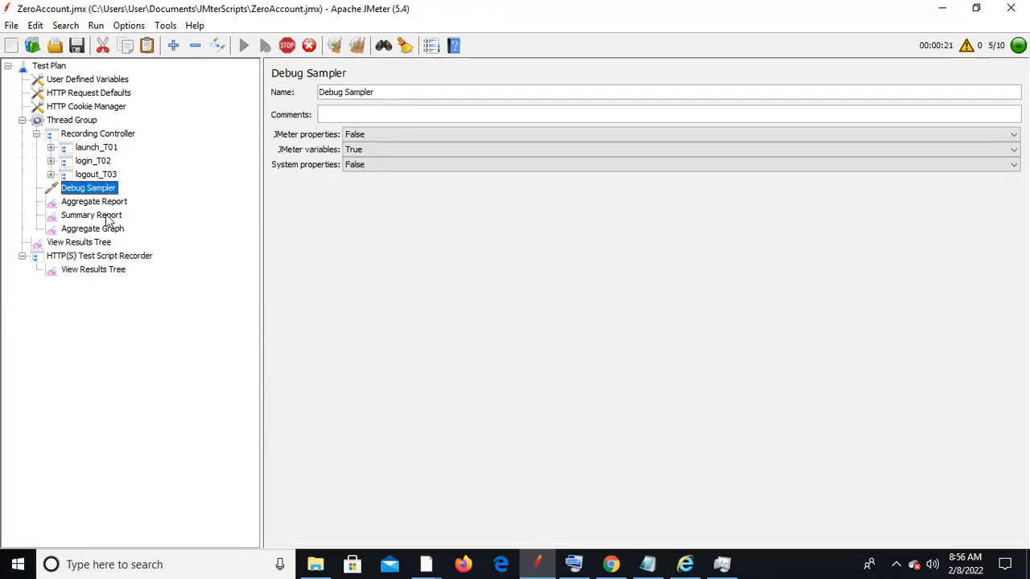
{"action": "left_click", "coordinate": [107, 204]}
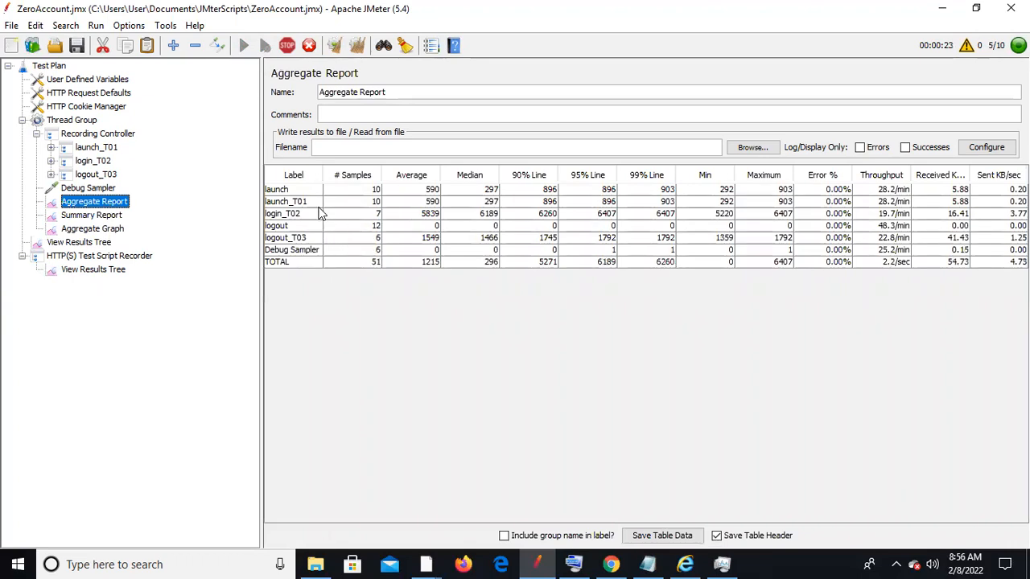